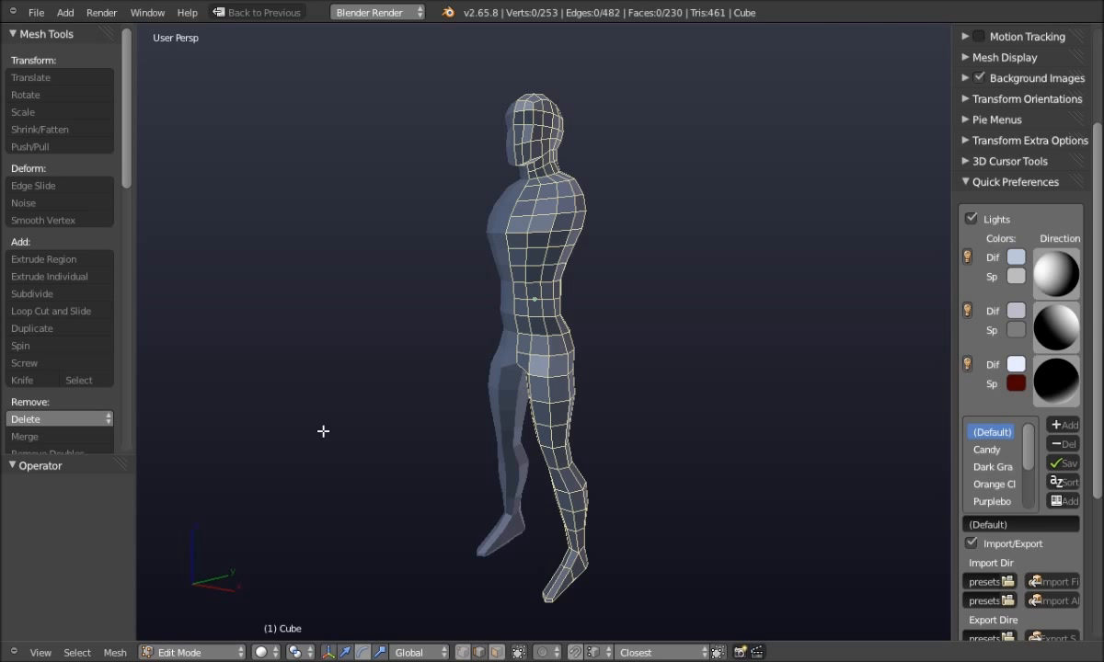
Orbit the low-poly figure into profile, zoom in, and collapse the Quick Preferences panel
{"action": "middle_click_drag", "start_coordinate": [342, 431], "coordinate": [360, 446]}
{"action": "scroll", "coordinate": [349, 436], "scroll_direction": "up", "scroll_amount": 2}
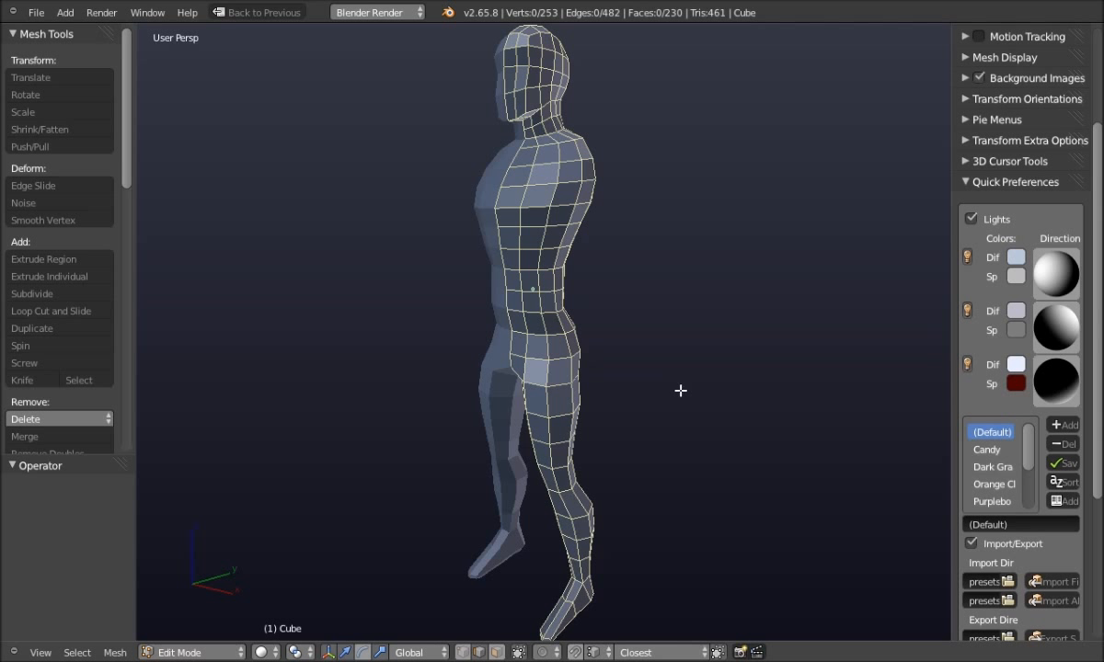
{"action": "left_click", "coordinate": [968, 182]}
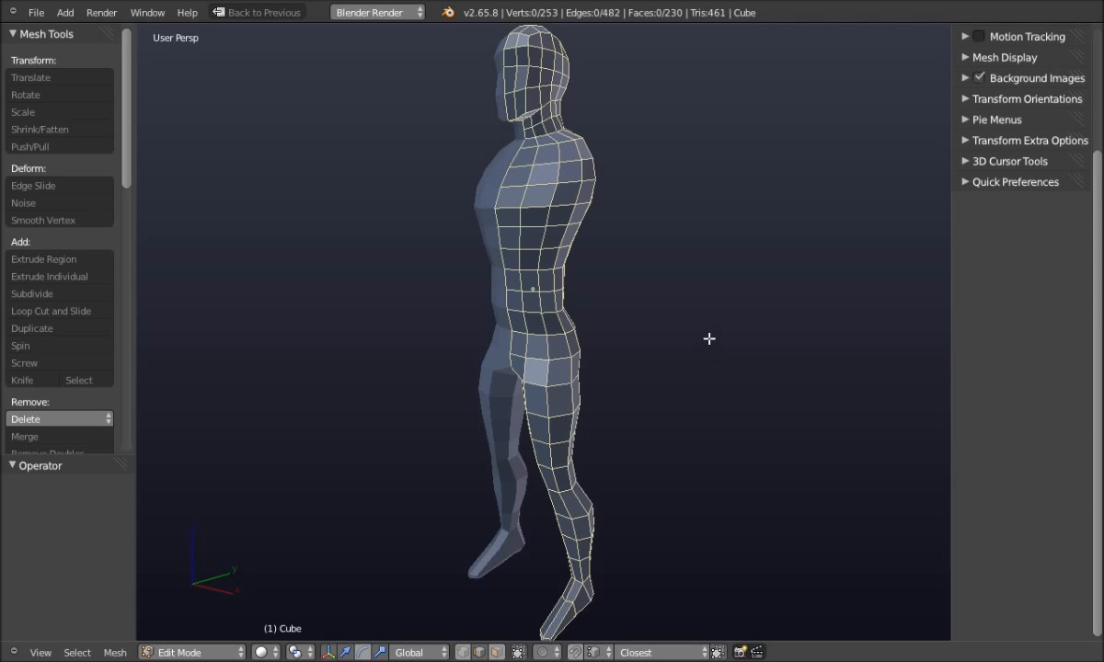
{"action": "key", "text": "Tab"}
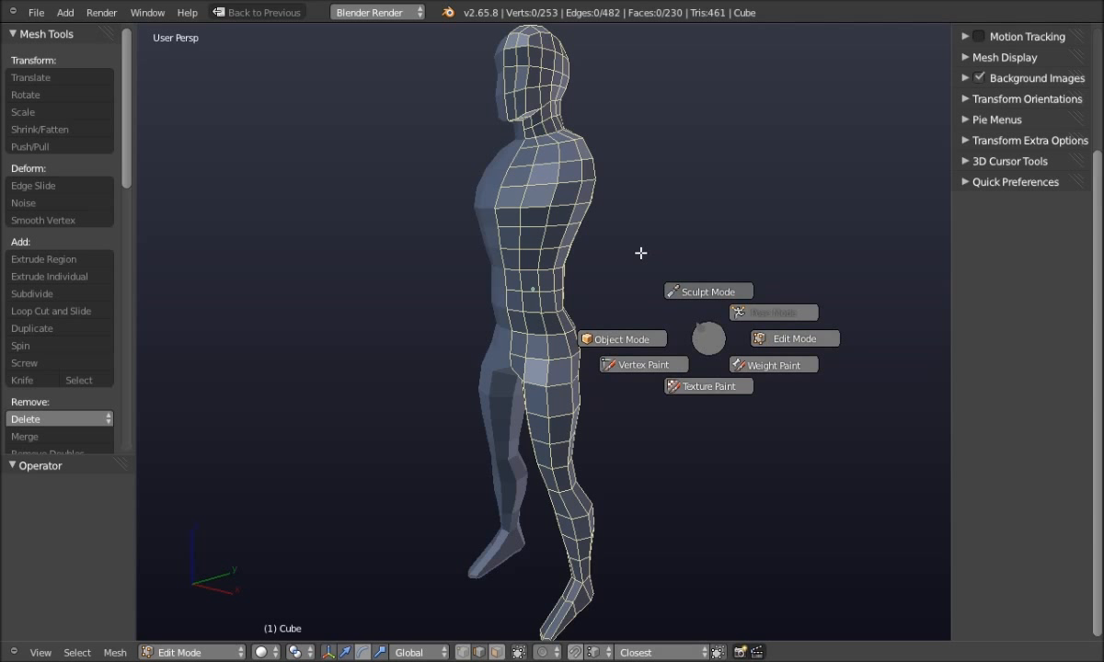
Dismiss the mode pie menu, then call up the View pie of preset directions and close it
{"action": "key", "text": "Escape"}
{"action": "key", "text": "q"}
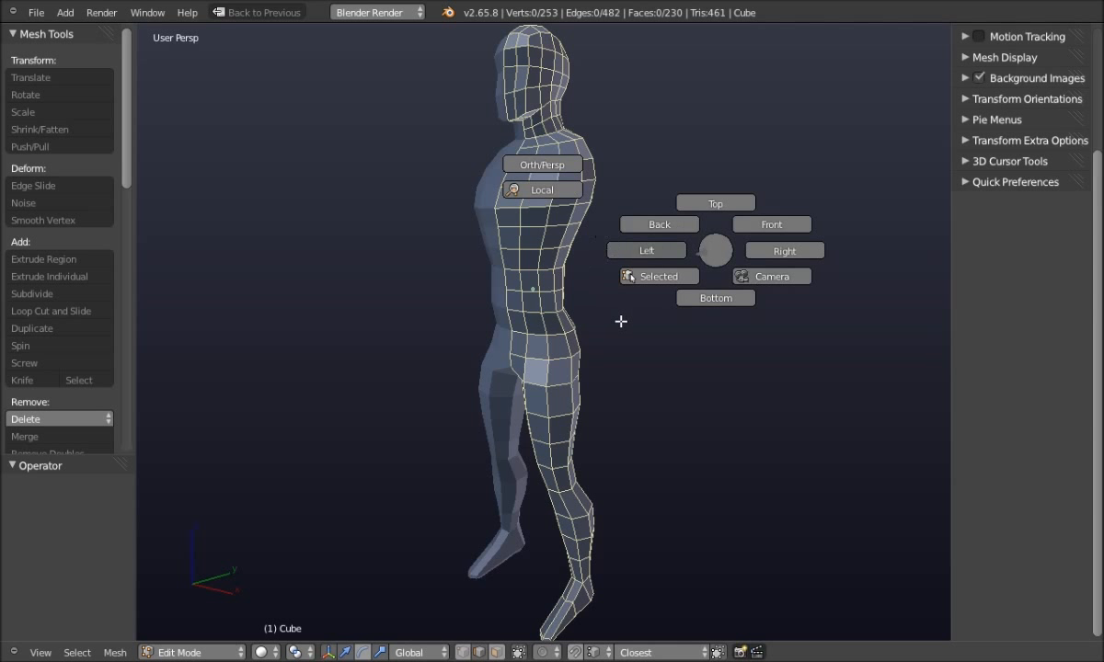
{"action": "key", "text": "Escape"}
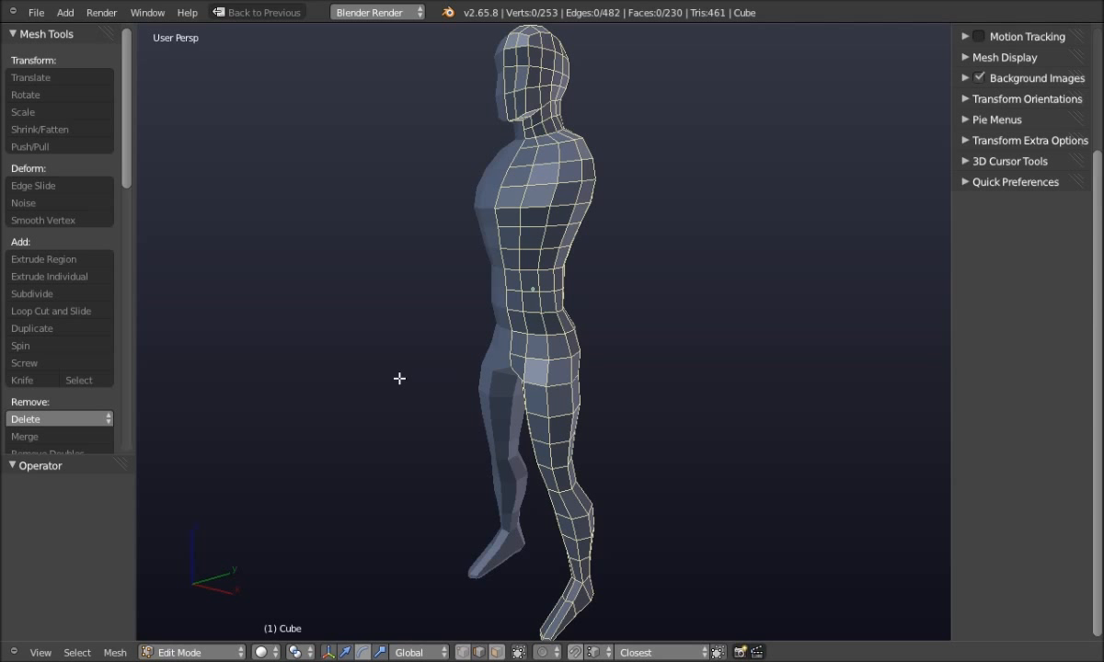
Switch to the Front view over the reference drawing and zoom in on the legs and feet
{"action": "key", "text": "q"}
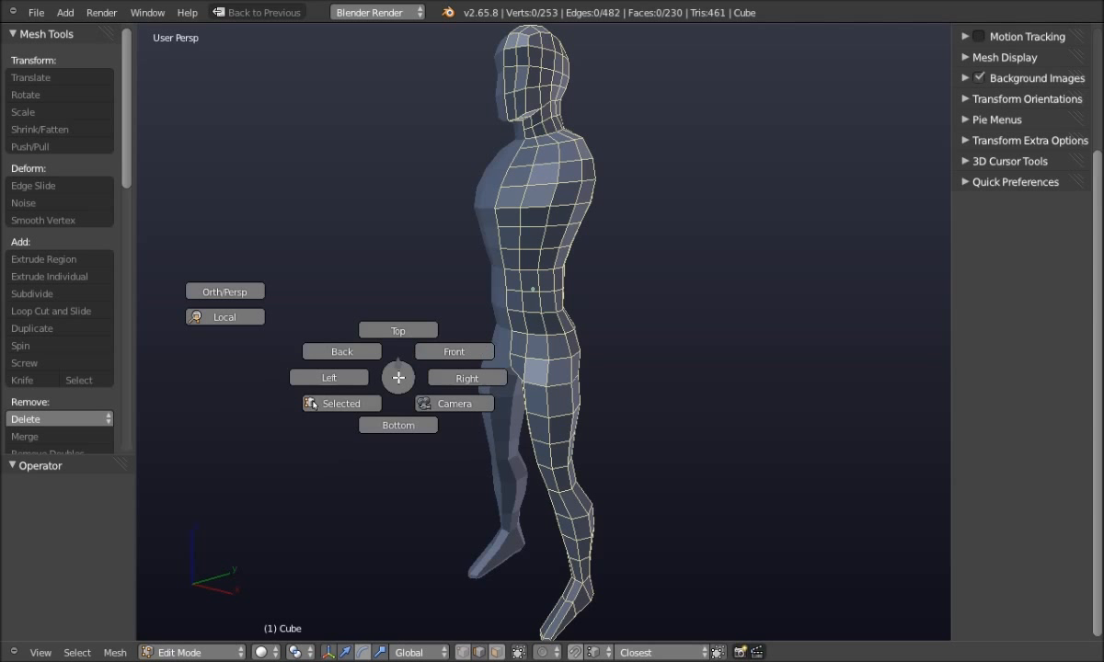
{"action": "left_click", "coordinate": [448, 355]}
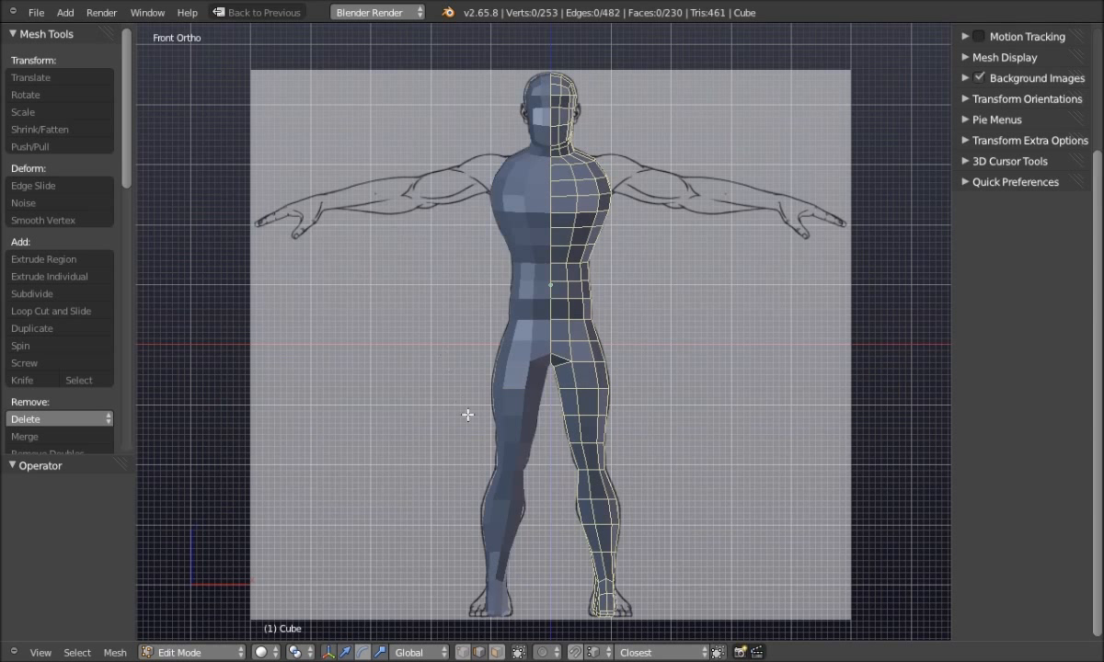
{"action": "middle_click_drag", "start_coordinate": [478, 444], "coordinate": [382, 269], "text": "shift"}
{"action": "scroll", "coordinate": [466, 392], "scroll_direction": "up", "scroll_amount": 3}
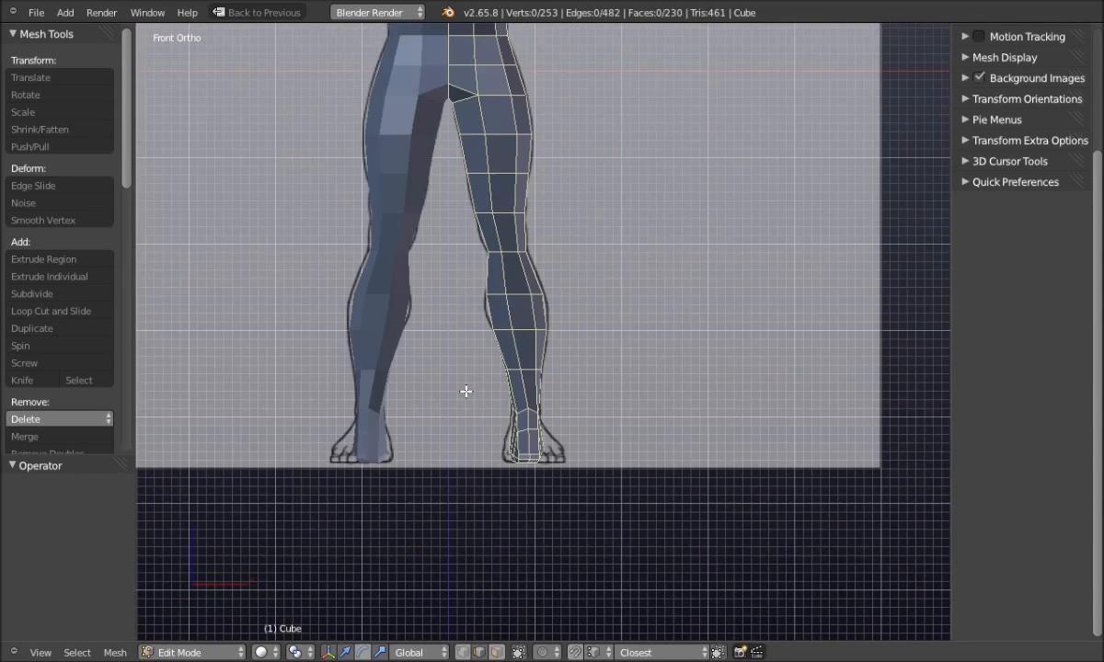
{"action": "scroll", "coordinate": [464, 391], "scroll_direction": "up", "scroll_amount": 1}
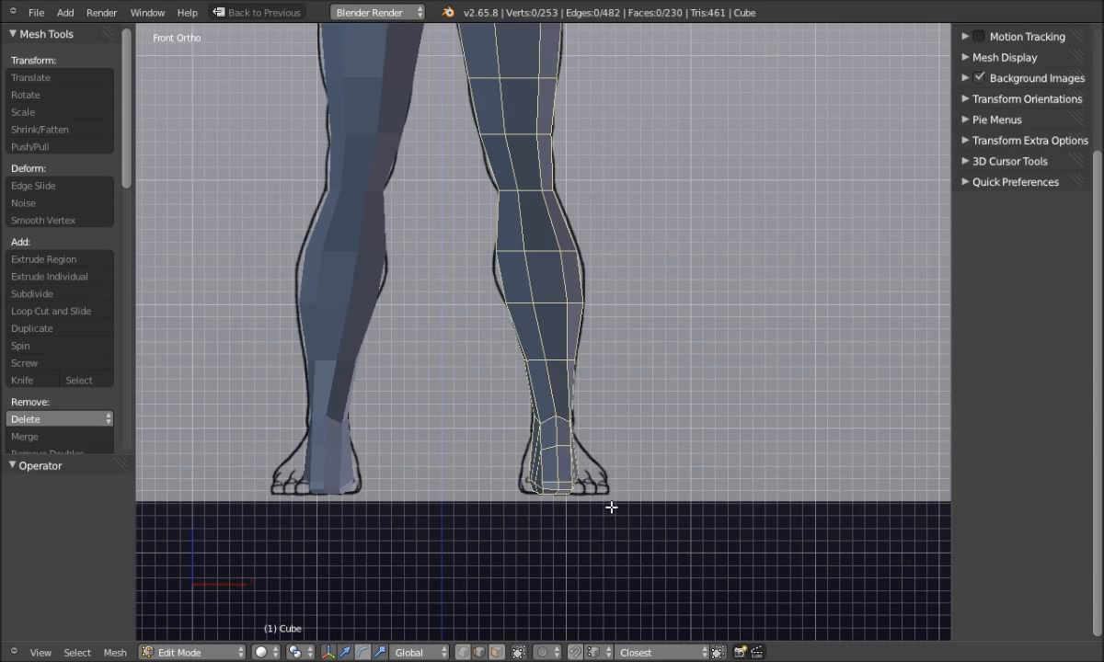
Set Wireframe shading and vertex select mode, then lasso-select the right foot's vertices
{"action": "key", "text": "z"}
{"action": "left_click", "coordinate": [533, 510]}
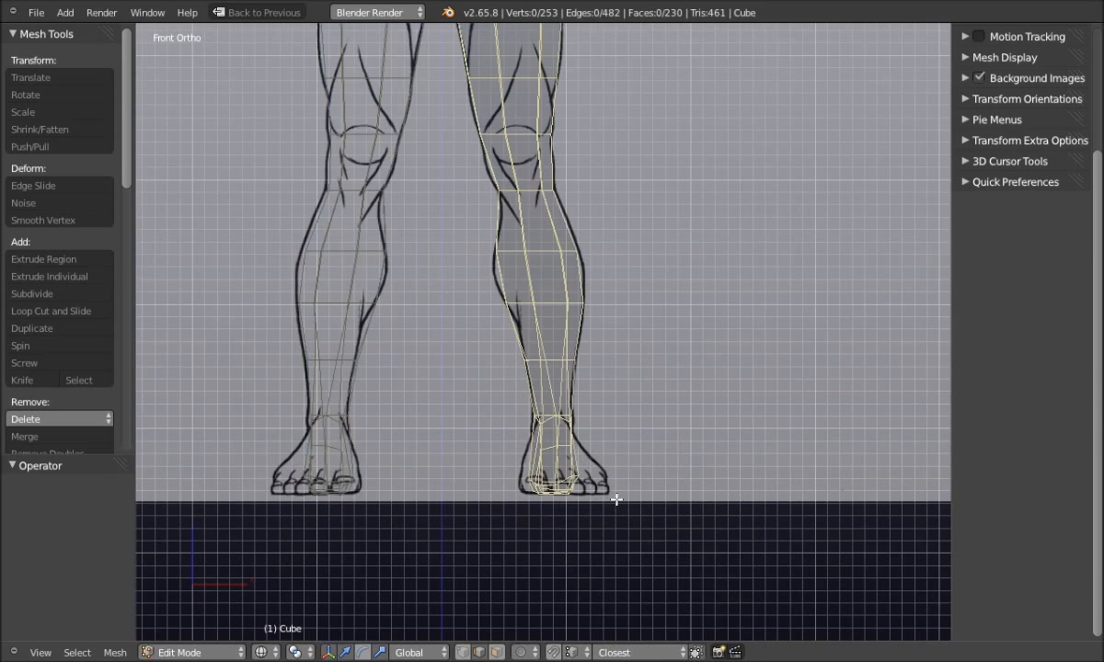
{"action": "key", "text": "ctrl+Tab"}
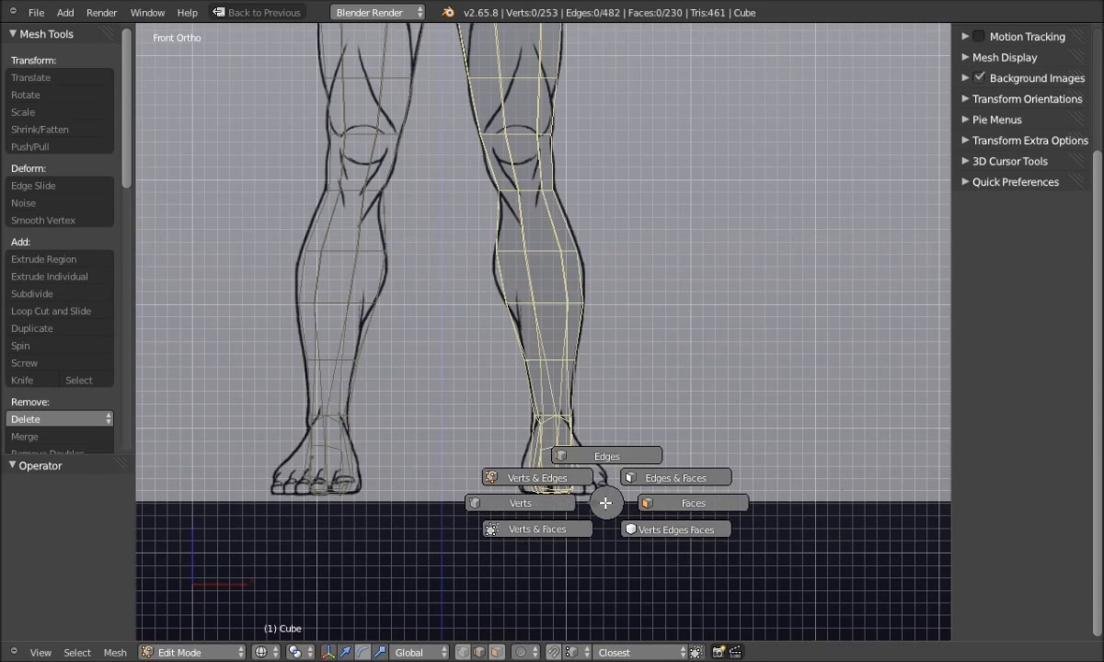
{"action": "left_click", "coordinate": [538, 504]}
{"action": "scroll", "coordinate": [595, 503], "scroll_direction": "up", "scroll_amount": 1}
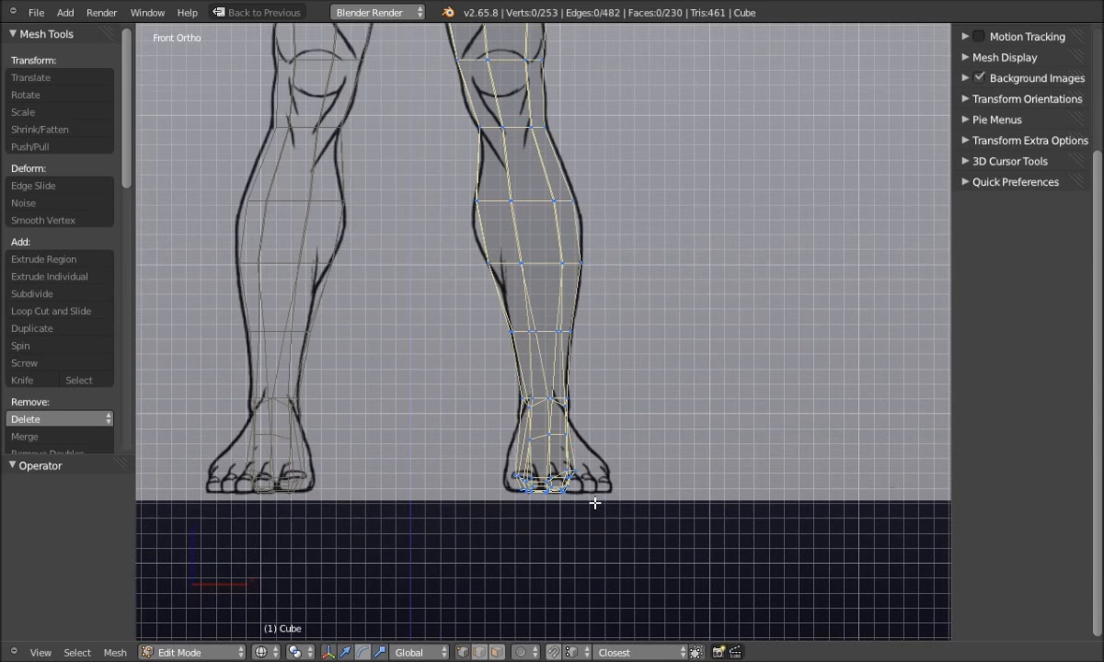
{"action": "scroll", "coordinate": [594, 503], "scroll_direction": "down", "scroll_amount": 1}
{"action": "mouse_move", "coordinate": [556, 523]}
{"action": "left_mouse_down", "text": "ctrl"}
{"action": "mouse_move", "coordinate": [548, 527]}
{"action": "mouse_move", "coordinate": [626, 451]}
{"action": "mouse_move", "coordinate": [486, 396]}
{"action": "mouse_move", "coordinate": [417, 491]}
{"action": "left_mouse_up", "text": "ctrl"}
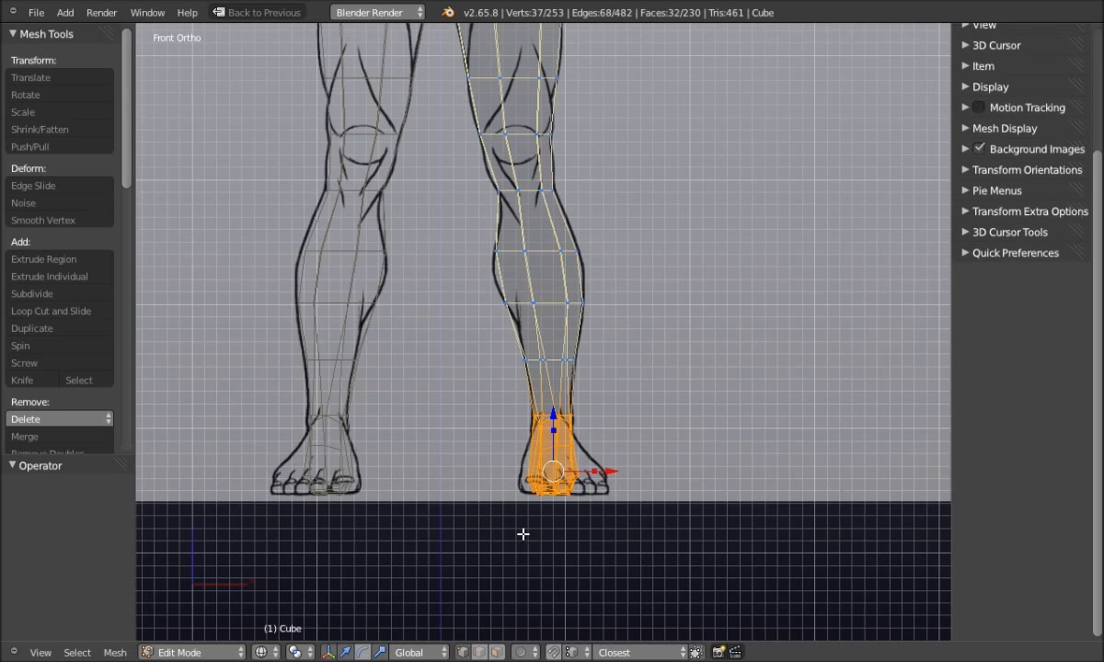
Rotate the right foot very slightly and nudge it along X using the transform gizmos
{"action": "key", "text": "ctrl+space"}
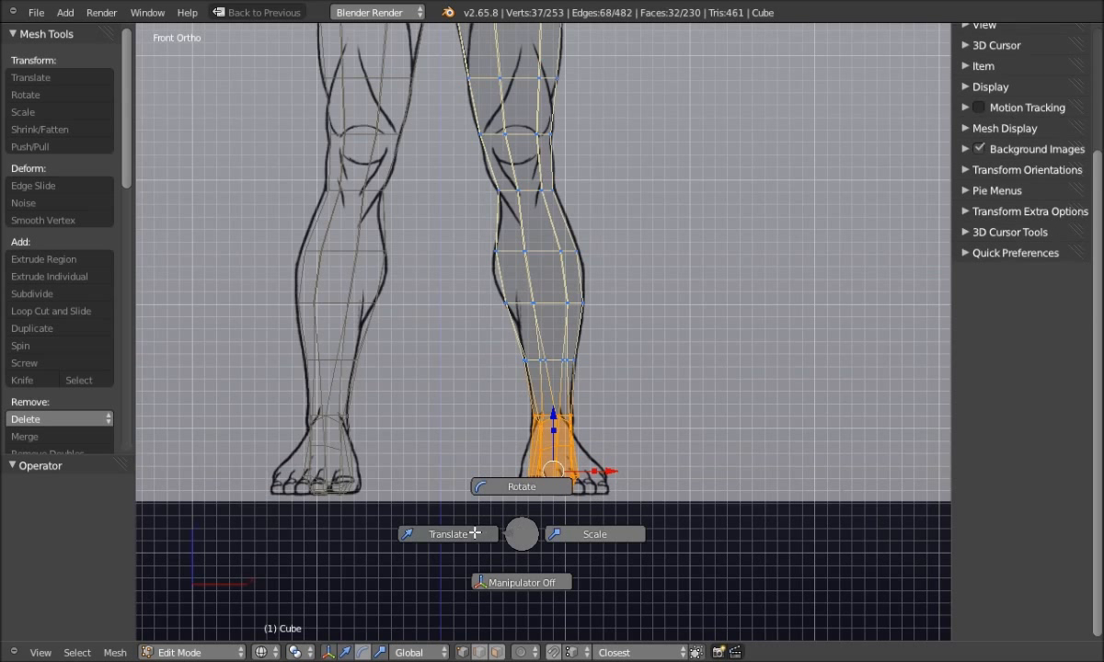
{"action": "left_click", "coordinate": [515, 486]}
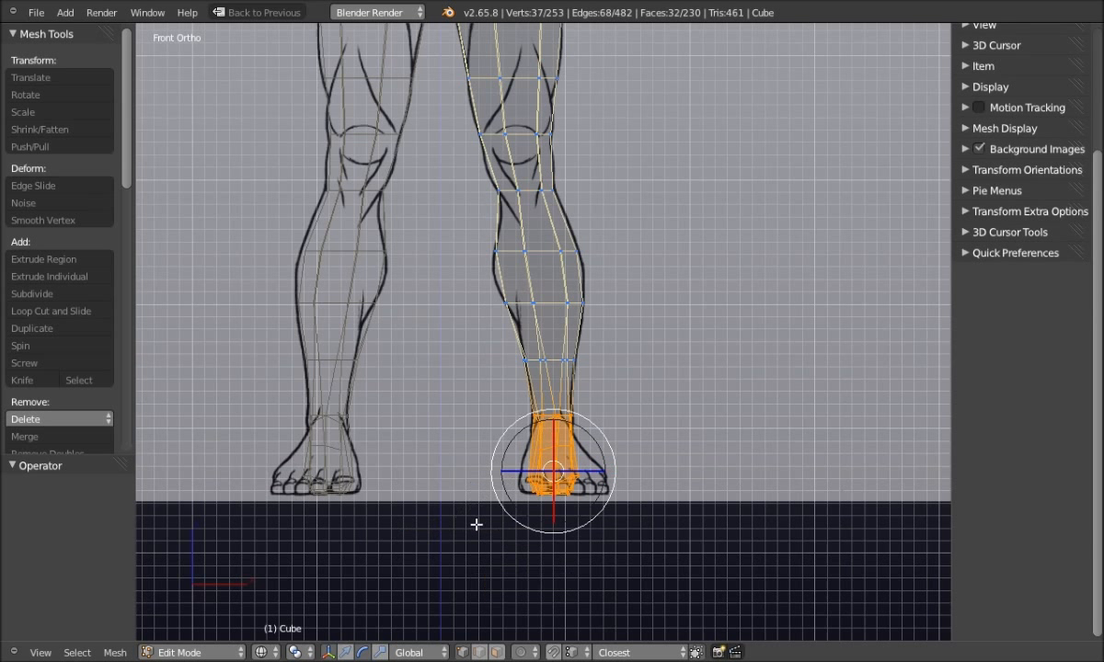
{"action": "left_click_drag", "start_coordinate": [571, 531], "coordinate": [570, 522]}
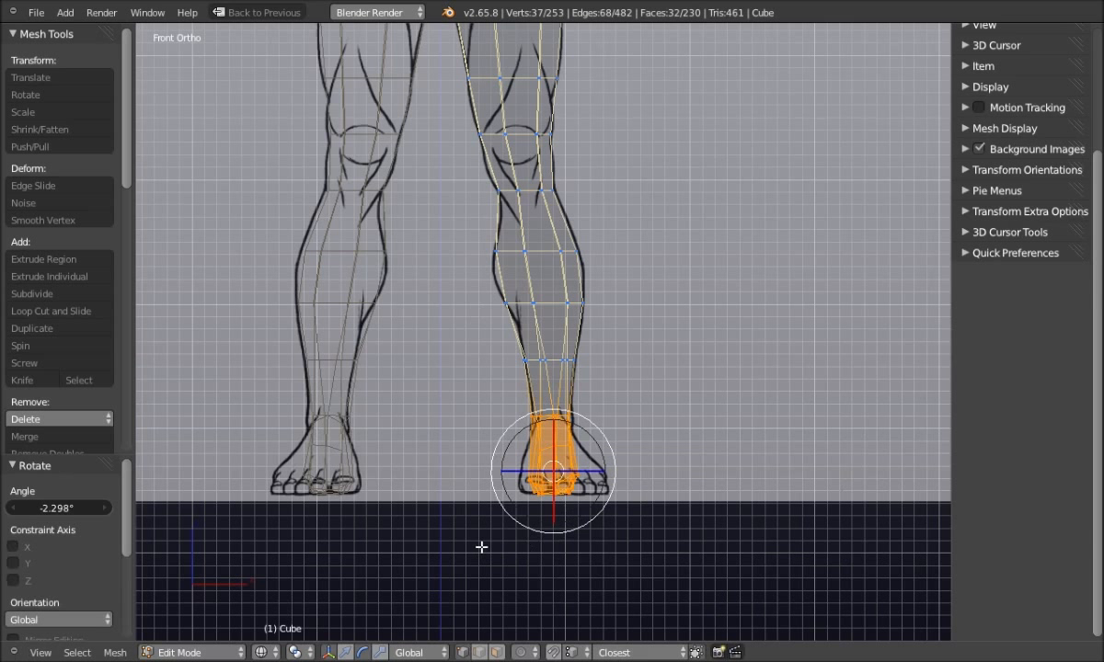
{"action": "left_click", "coordinate": [345, 652]}
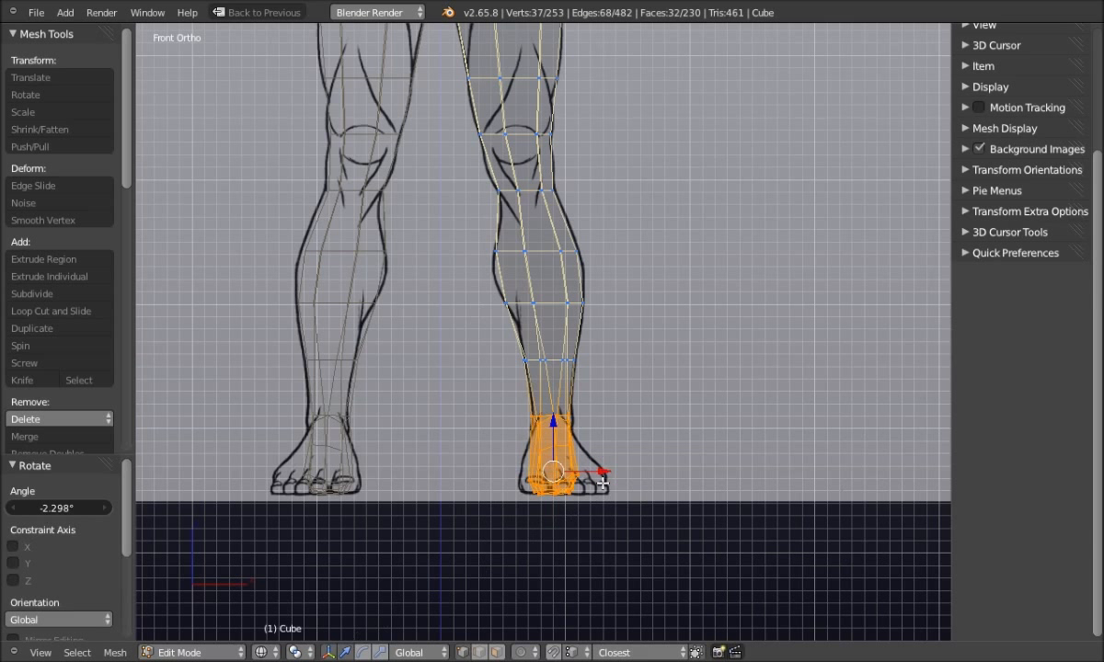
{"action": "left_click_drag", "start_coordinate": [604, 472], "coordinate": [606, 479]}
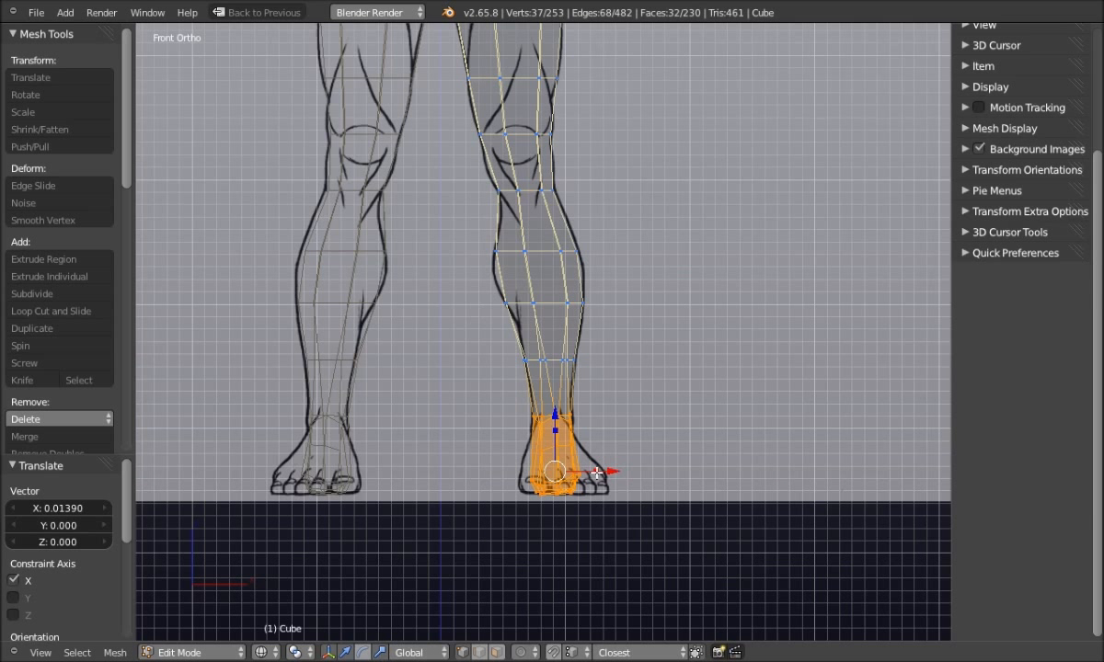
Scale the foot up to 1.36 and slide it along X onto the drawn foot
{"action": "key", "text": "s"}
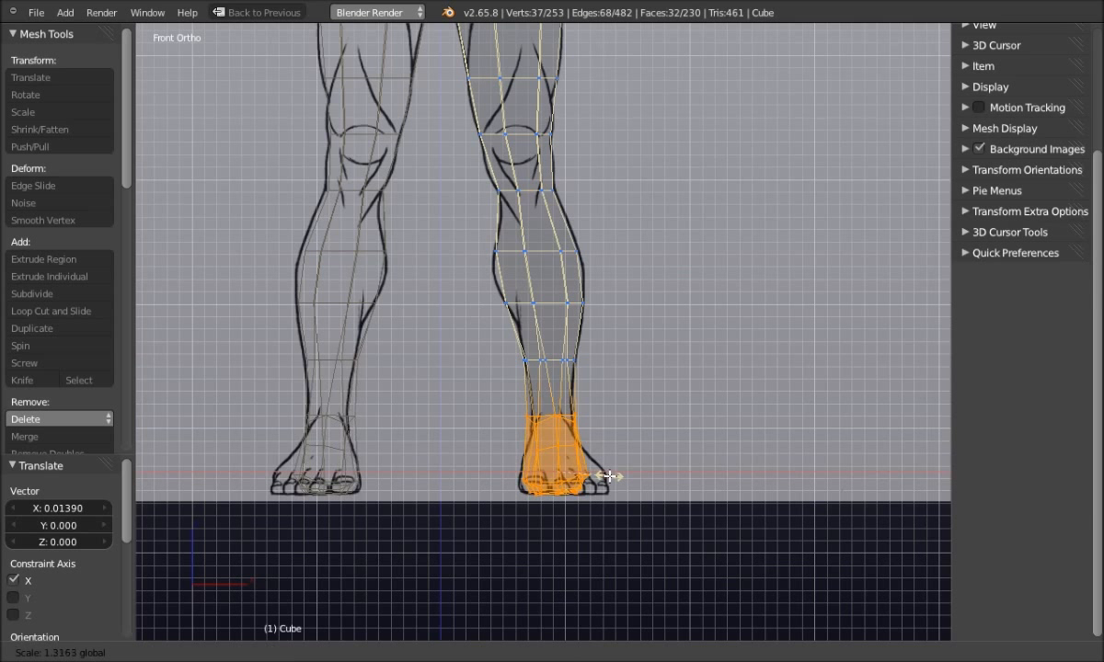
{"action": "left_click", "coordinate": [610, 477]}
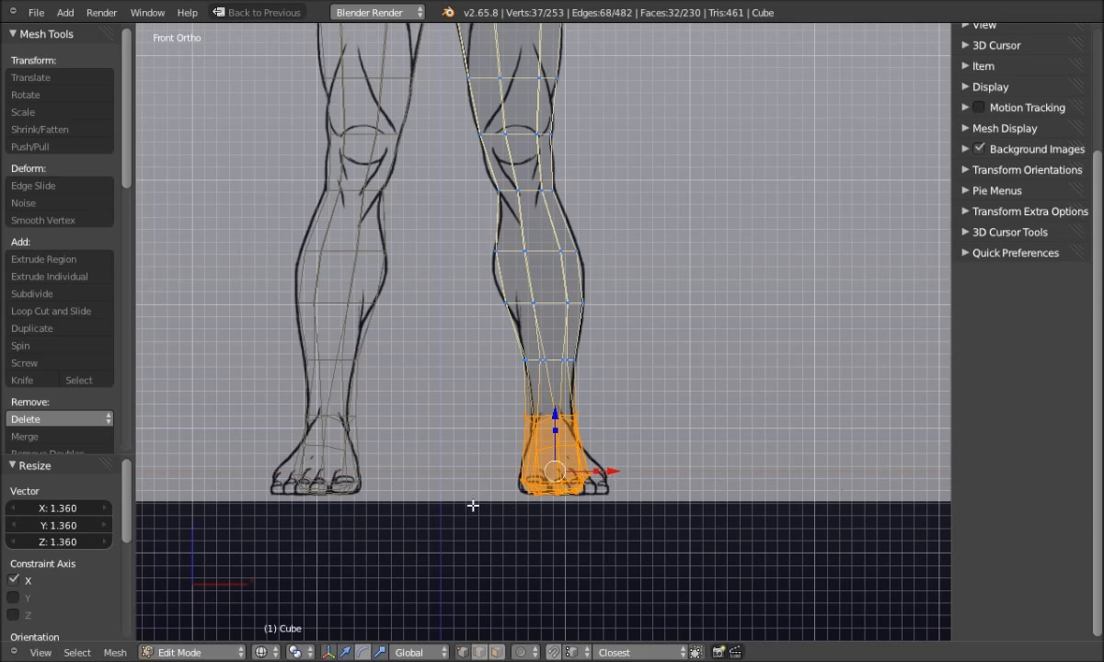
{"action": "scroll", "coordinate": [451, 498], "scroll_direction": "up", "scroll_amount": 1}
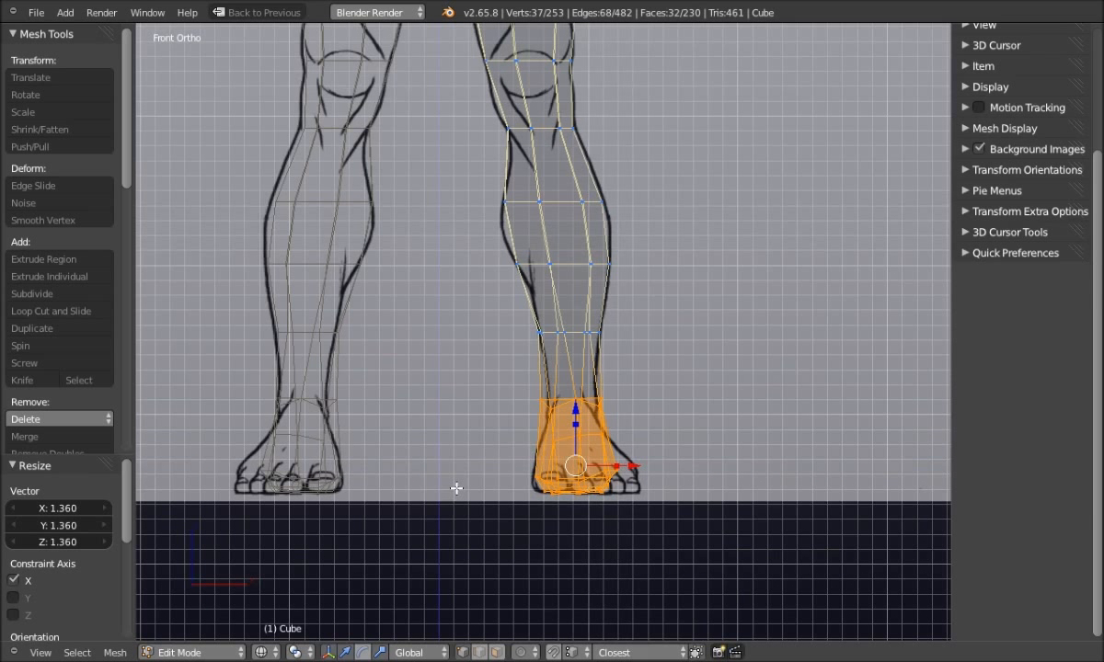
{"action": "left_click_drag", "start_coordinate": [633, 467], "coordinate": [639, 463]}
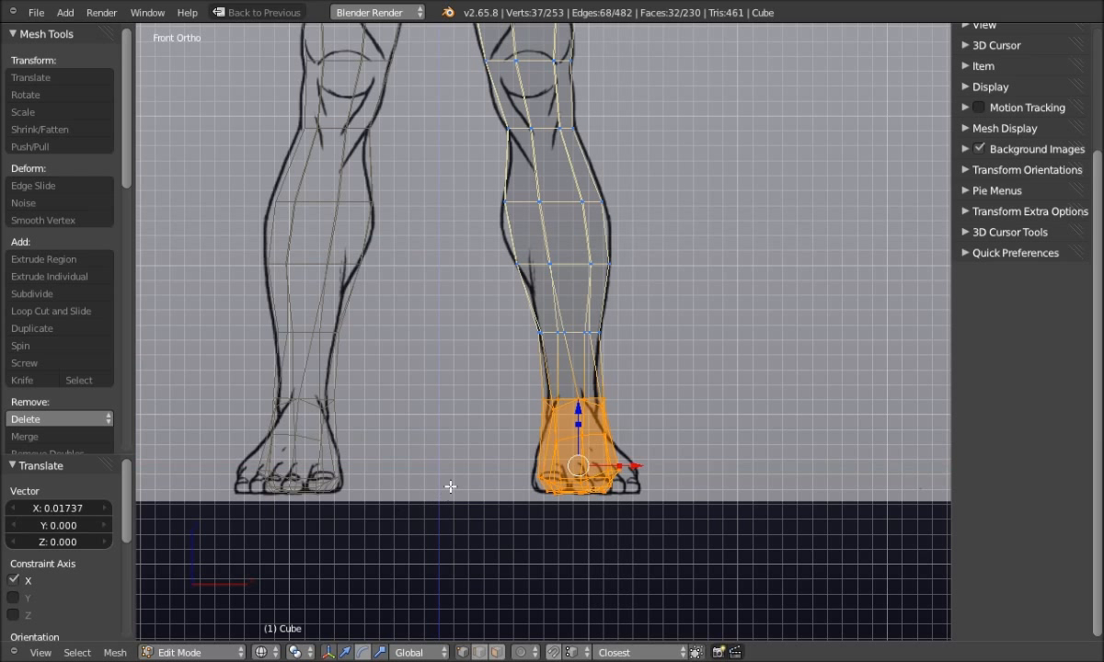
Deselect all and open the User Preferences Themes on the 3D View Vertex colour
{"action": "key", "text": "a"}
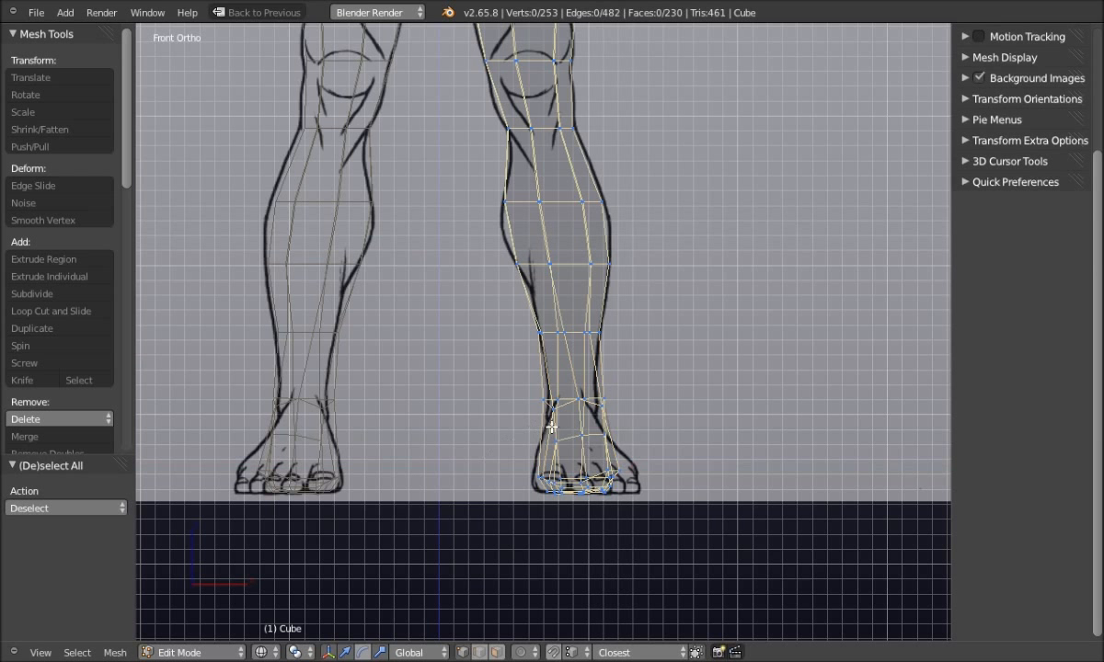
{"action": "scroll", "coordinate": [549, 433], "scroll_direction": "up", "scroll_amount": 3}
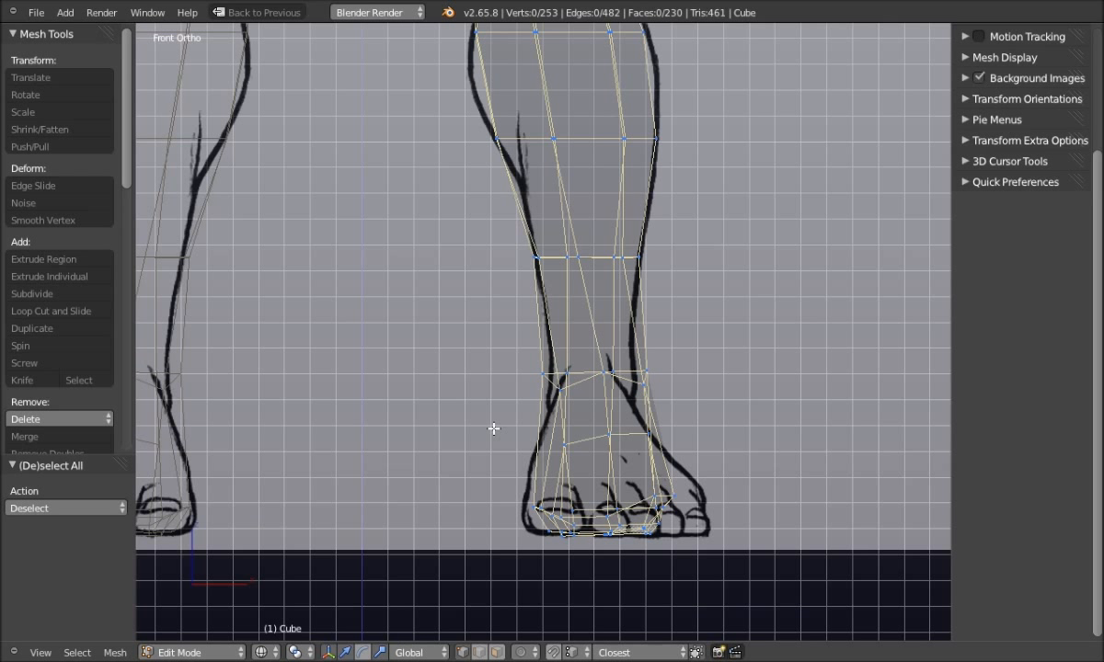
{"action": "key", "text": "ctrl+alt+u"}
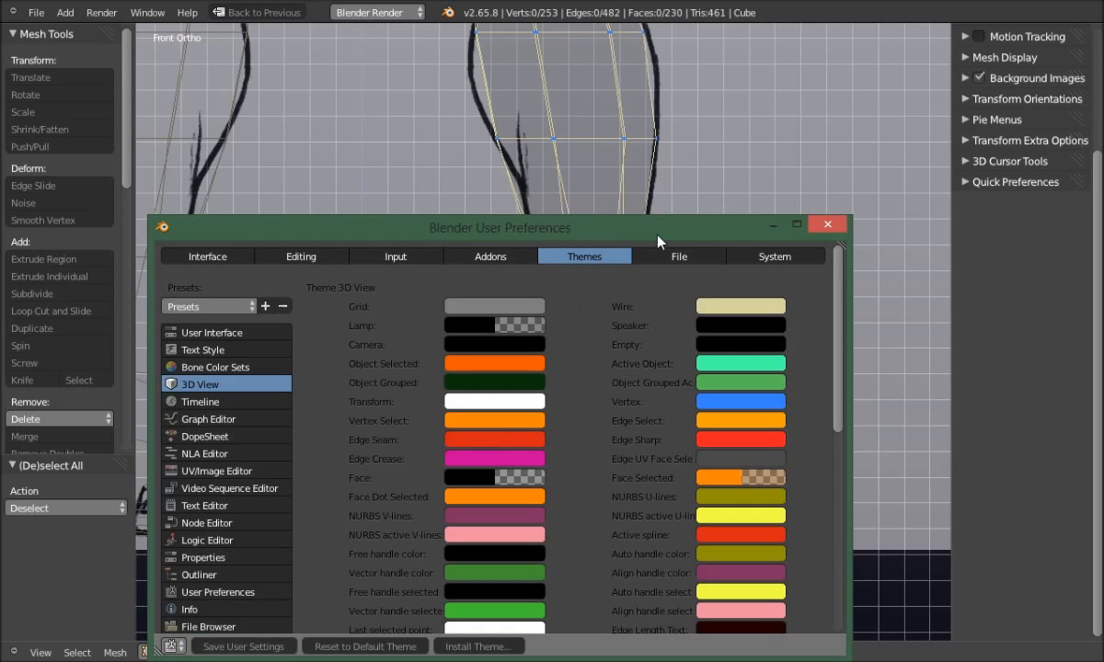
{"action": "left_click_drag", "start_coordinate": [657, 241], "coordinate": [632, 486]}
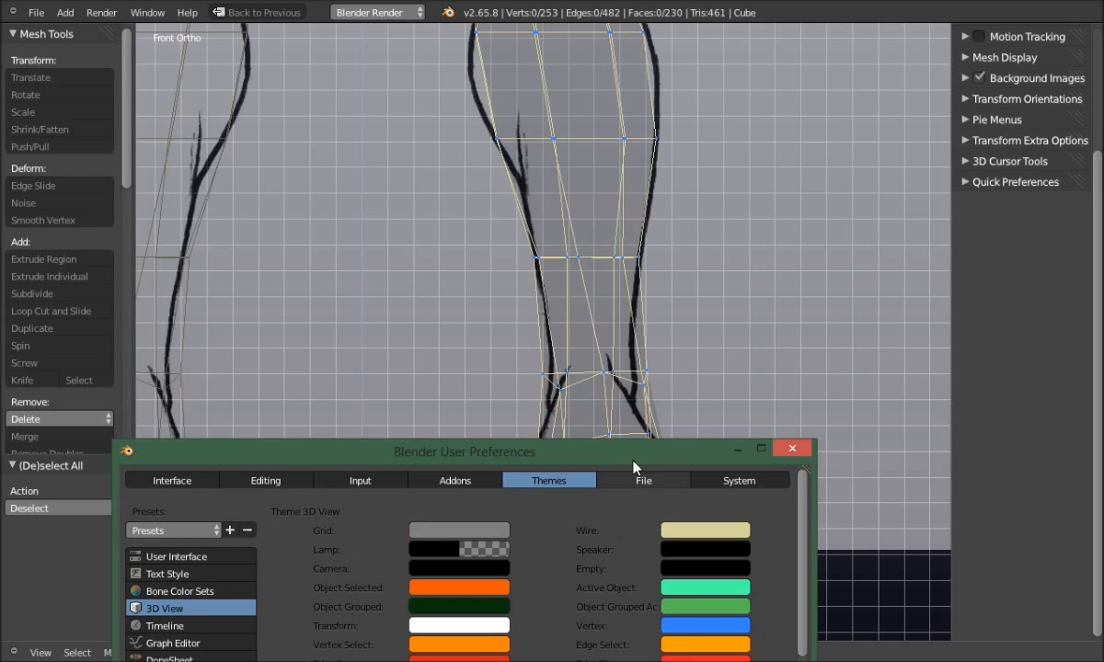
{"action": "left_click", "coordinate": [695, 628]}
{"action": "left_click_drag", "start_coordinate": [602, 451], "coordinate": [838, 430]}
{"action": "left_click_drag", "start_coordinate": [660, 448], "coordinate": [967, 259]}
Orbit the leg mesh to check it in 3D, then return to the front view
{"action": "middle_click_drag", "start_coordinate": [392, 491], "coordinate": [313, 475]}
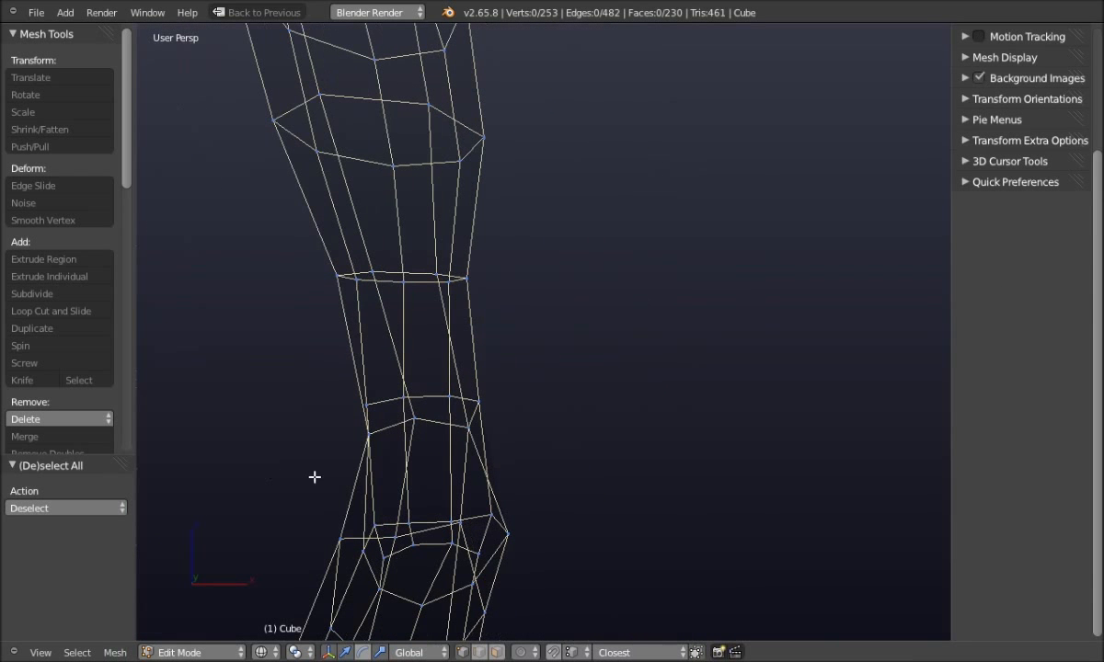
{"action": "key", "text": "q"}
{"action": "left_click", "coordinate": [340, 438]}
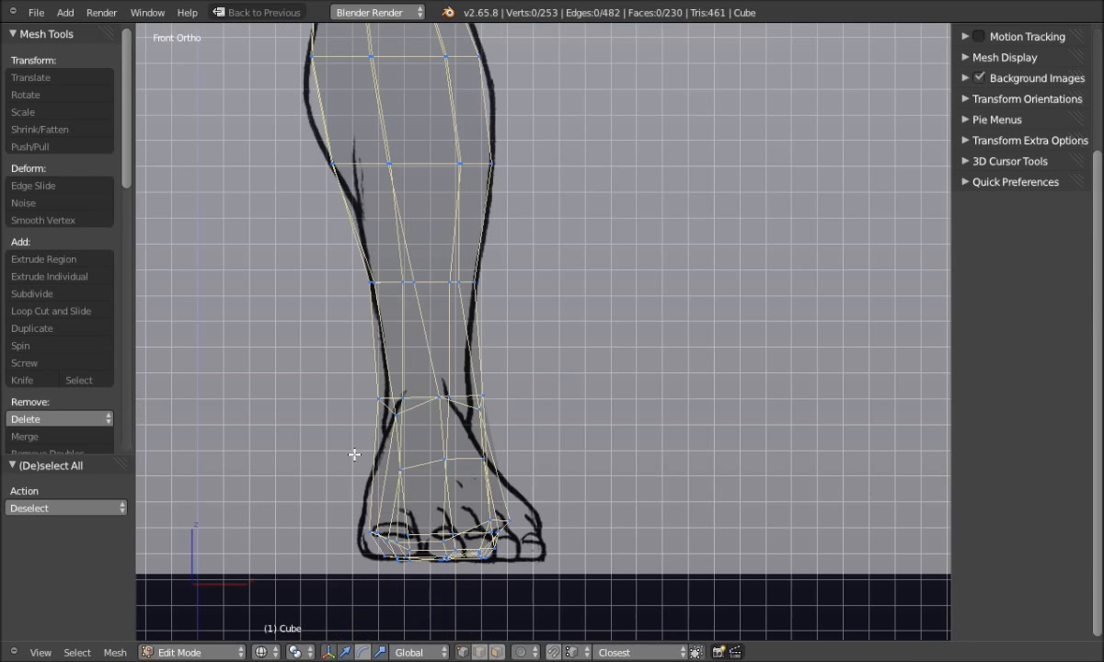
{"action": "middle_click_drag", "start_coordinate": [613, 463], "coordinate": [528, 463], "text": "shift"}
Set the theme Vertex colour to deeper blue (R 0.145, G 0.204, B 1.000) and close preferences
{"action": "key", "text": "alt+Tab"}
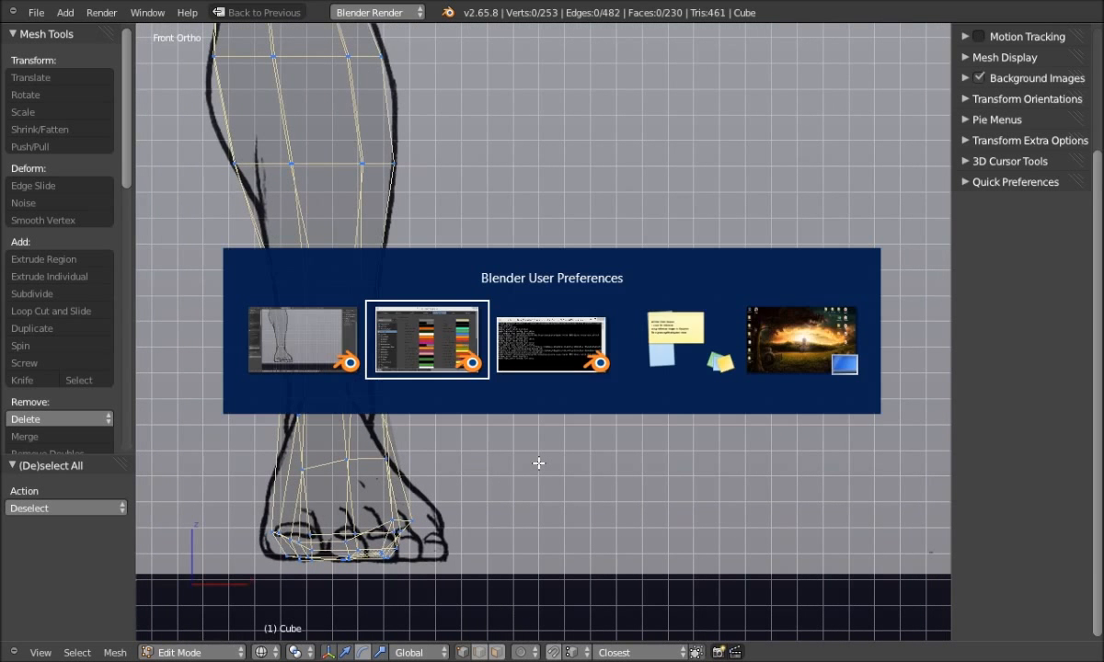
{"action": "left_click_drag", "start_coordinate": [832, 263], "coordinate": [603, 165]}
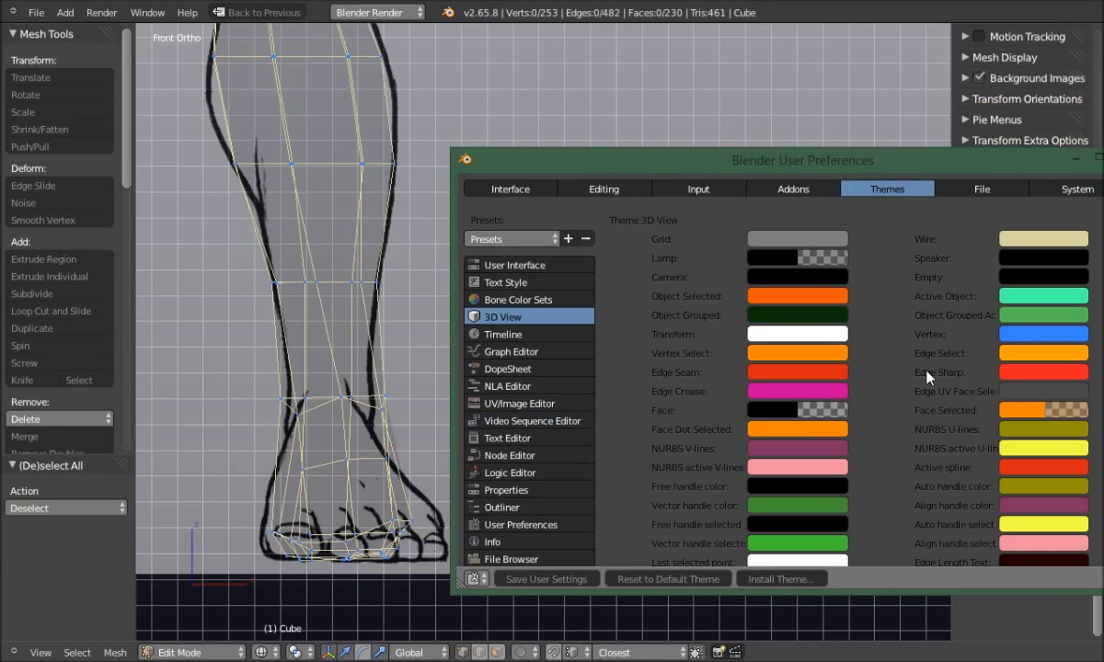
{"action": "left_click", "coordinate": [1011, 337]}
{"action": "left_click_drag", "start_coordinate": [1028, 375], "coordinate": [1044, 384]}
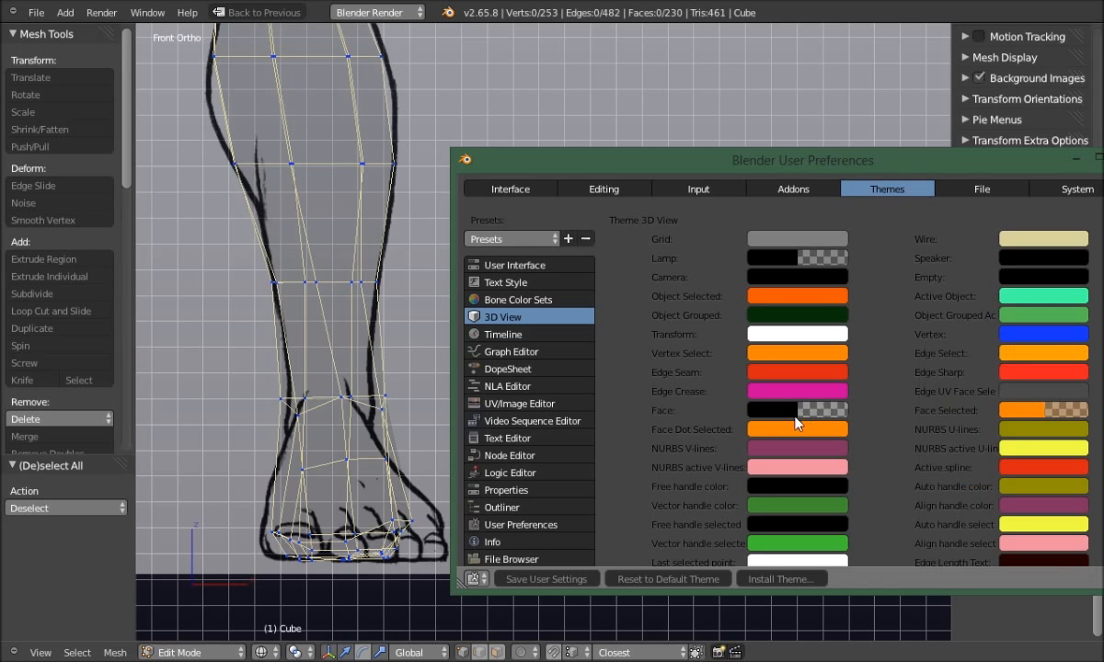
{"action": "left_click_drag", "start_coordinate": [1026, 164], "coordinate": [928, 170]}
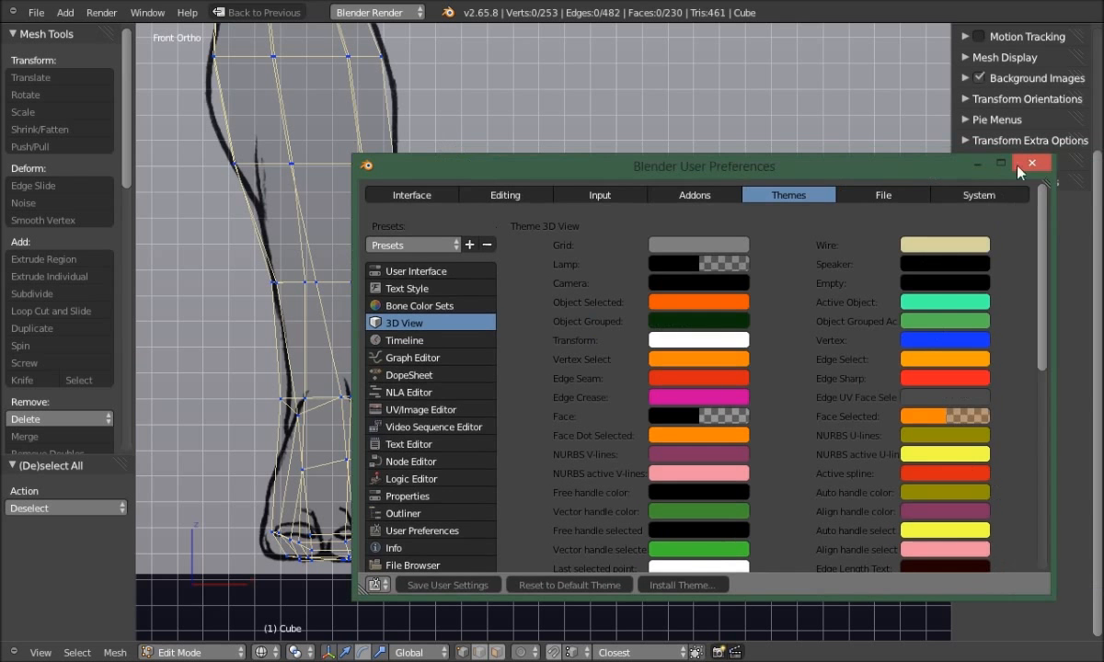
{"action": "left_click", "coordinate": [1031, 164]}
{"action": "scroll", "coordinate": [241, 439], "scroll_direction": "up", "scroll_amount": 2}
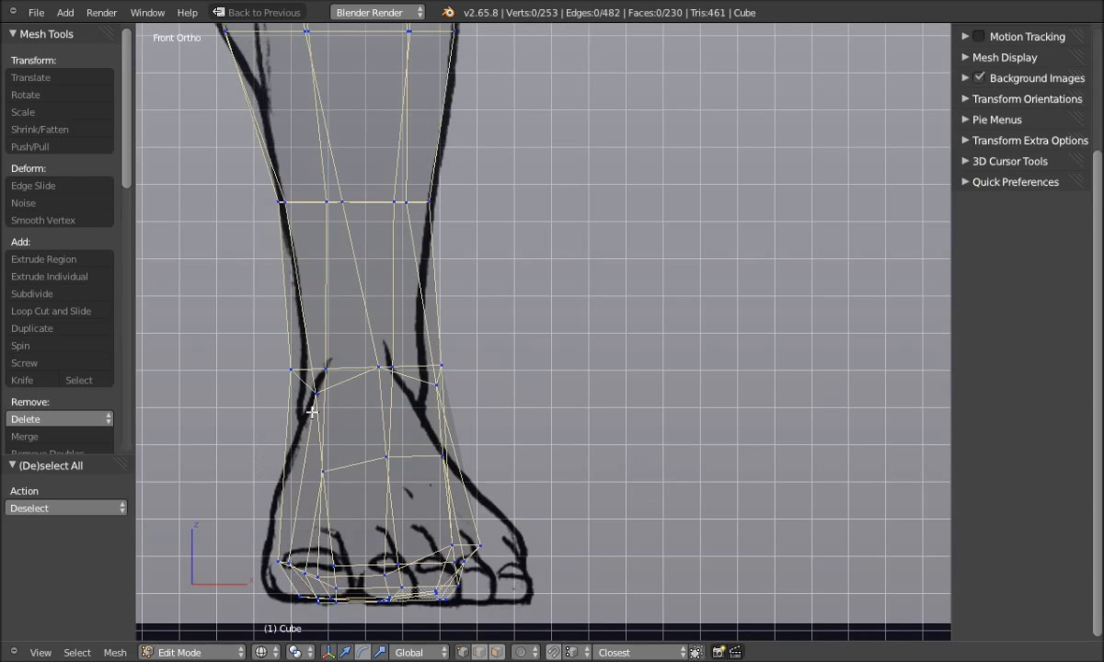
Select the ankle edge loop and flatten it level by scaling along Z
{"action": "right_click", "coordinate": [262, 367], "text": "alt"}
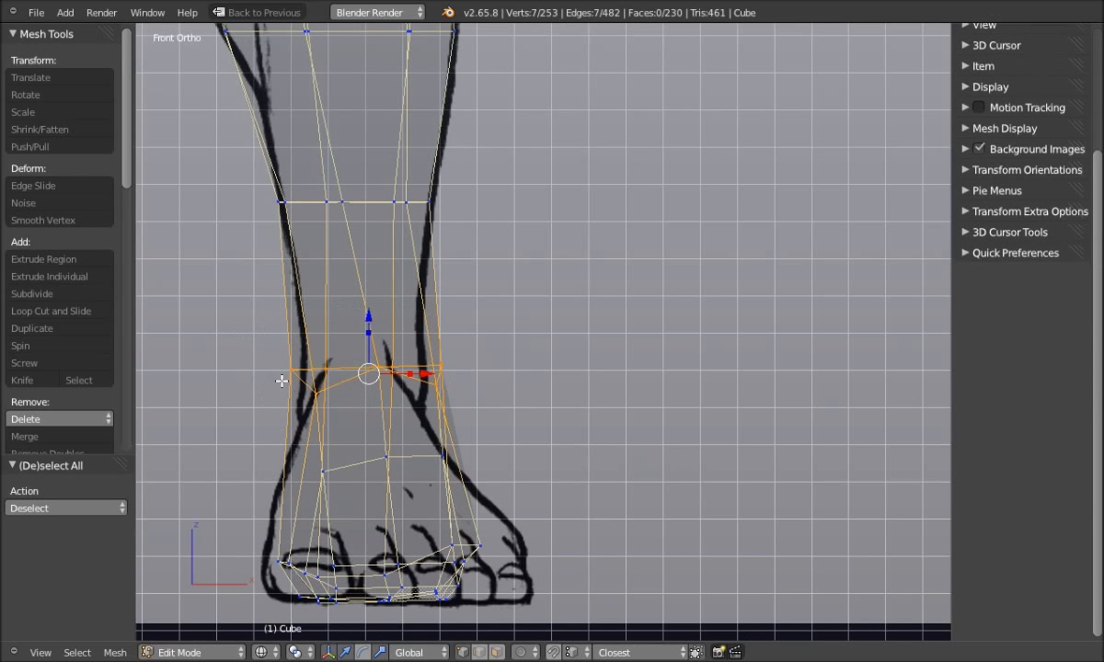
{"action": "middle_click_drag", "start_coordinate": [267, 379], "coordinate": [426, 381], "text": "shift"}
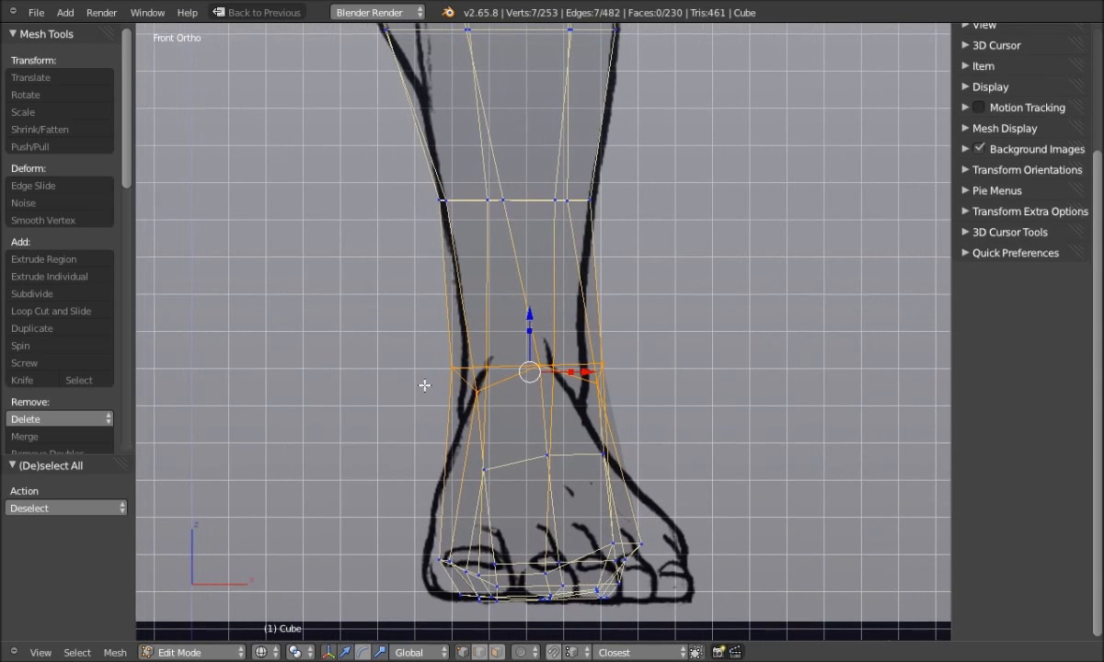
{"action": "key", "text": "s"}
{"action": "key", "text": "z"}
{"action": "left_click", "coordinate": [532, 340]}
{"action": "key", "text": "s"}
{"action": "left_click_drag", "start_coordinate": [532, 368], "coordinate": [532, 367]}
{"action": "left_click_drag", "start_coordinate": [527, 324], "coordinate": [528, 371]}
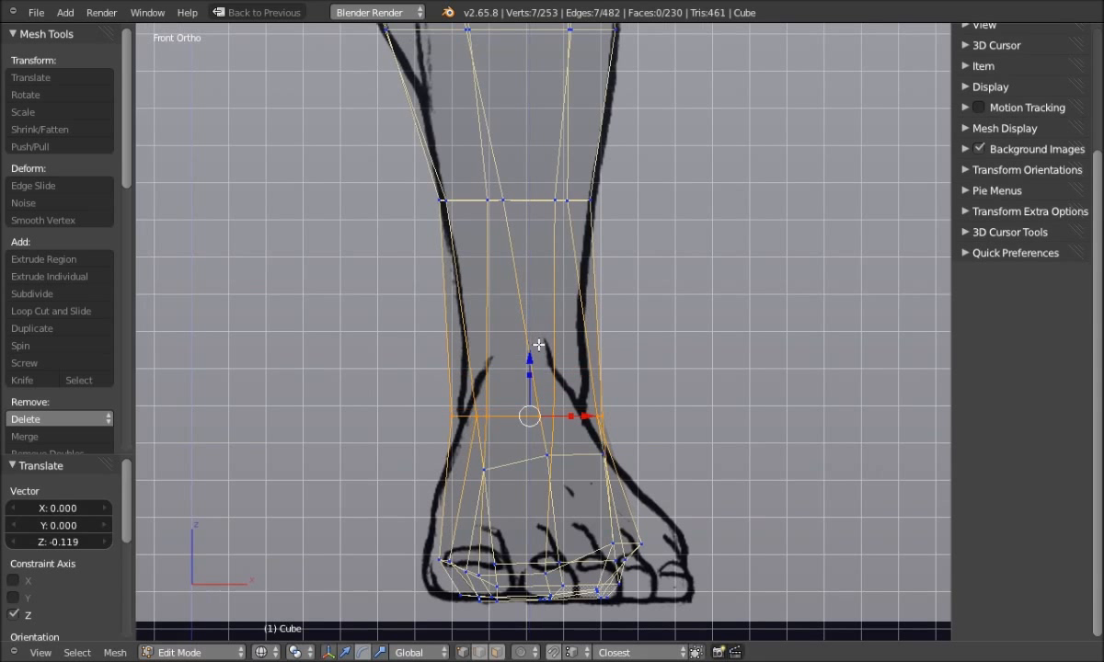
{"action": "key", "text": "ctrl+z"}
{"action": "left_click_drag", "start_coordinate": [530, 330], "coordinate": [530, 363]}
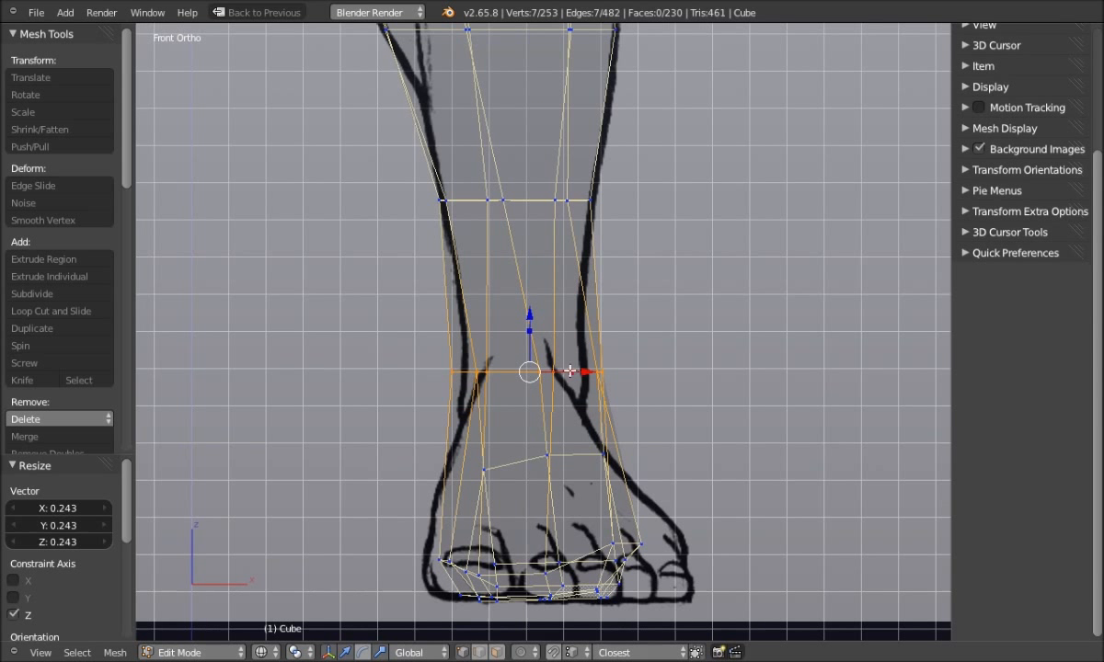
Narrow the ankle loop along X to 0.847 to hug the drawn ankle
{"action": "key", "text": "s"}
{"action": "key", "text": "x"}
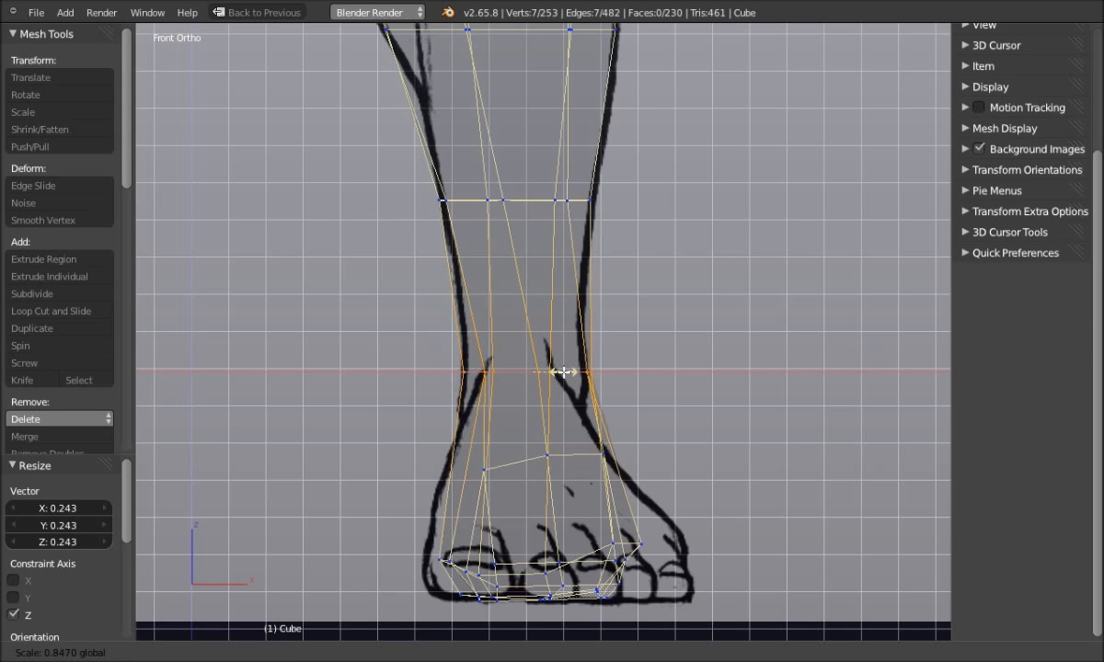
{"action": "left_click", "coordinate": [562, 371]}
Deselect all, switch to Solid shading, and orbit around the legs to review them
{"action": "key", "text": "a"}
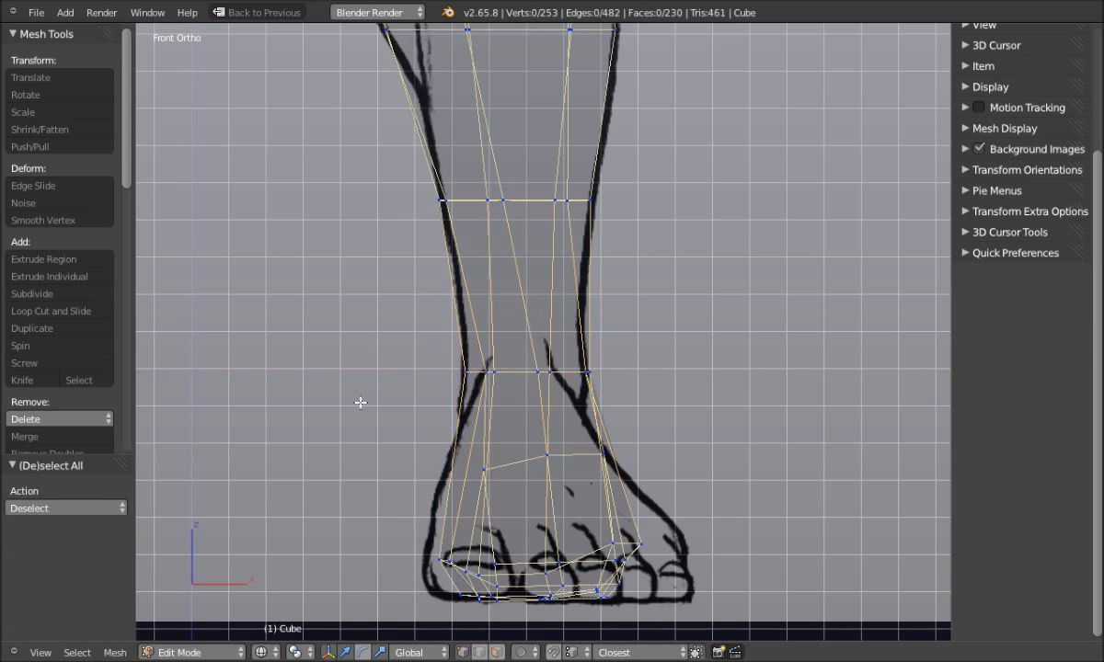
{"action": "key", "text": "z"}
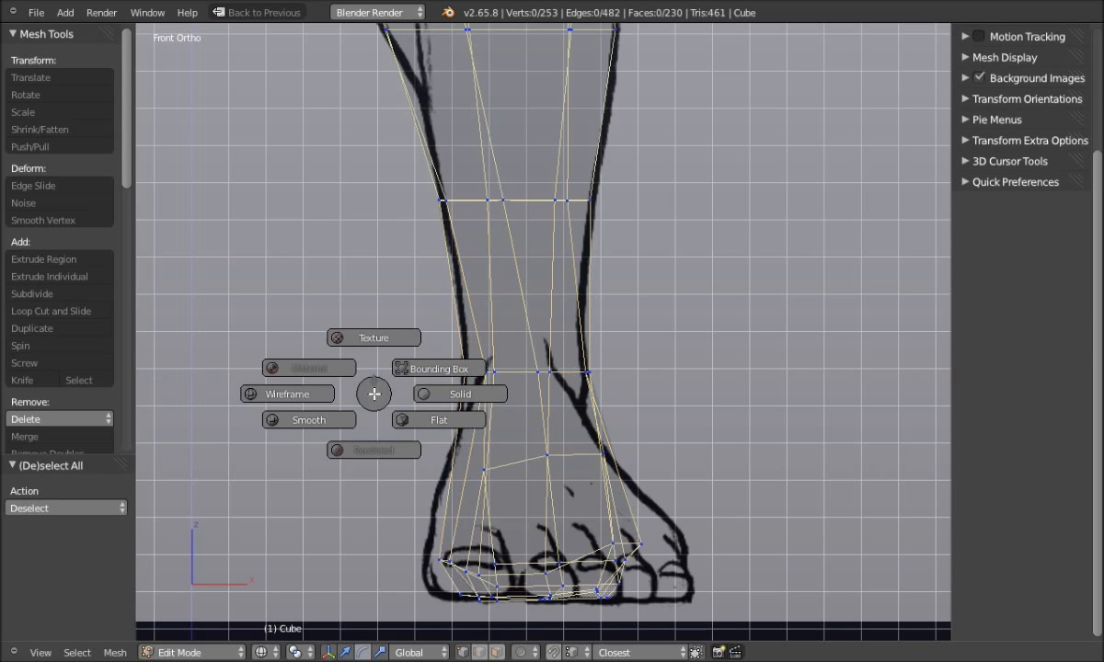
{"action": "left_click", "coordinate": [444, 393]}
{"action": "scroll", "coordinate": [442, 397], "scroll_direction": "down", "scroll_amount": 2}
{"action": "scroll", "coordinate": [441, 397], "scroll_direction": "down", "scroll_amount": 2}
{"action": "middle_click_drag", "start_coordinate": [498, 406], "coordinate": [633, 408]}
{"action": "scroll", "coordinate": [472, 412], "scroll_direction": "down", "scroll_amount": 3}
{"action": "middle_click_drag", "start_coordinate": [665, 404], "coordinate": [486, 418]}
{"action": "scroll", "coordinate": [486, 419], "scroll_direction": "up", "scroll_amount": 2}
{"action": "middle_click_drag", "start_coordinate": [584, 547], "coordinate": [589, 468], "text": "shift"}
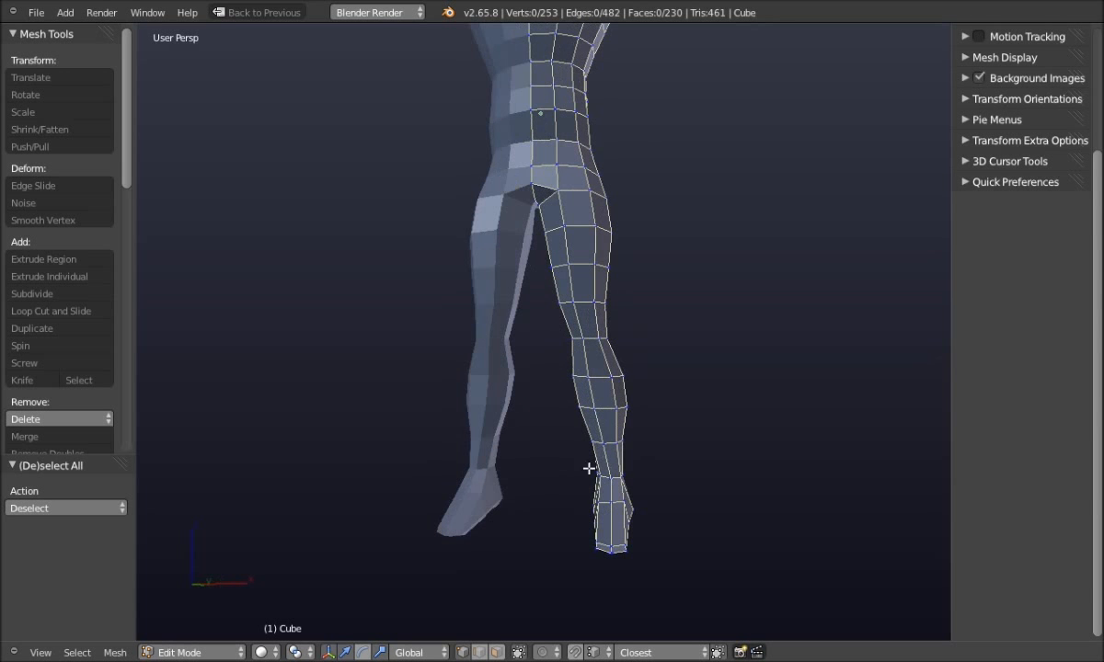
Frame the whole figure in Front Ortho, then switch to the Right Ortho view
{"action": "key", "text": "q"}
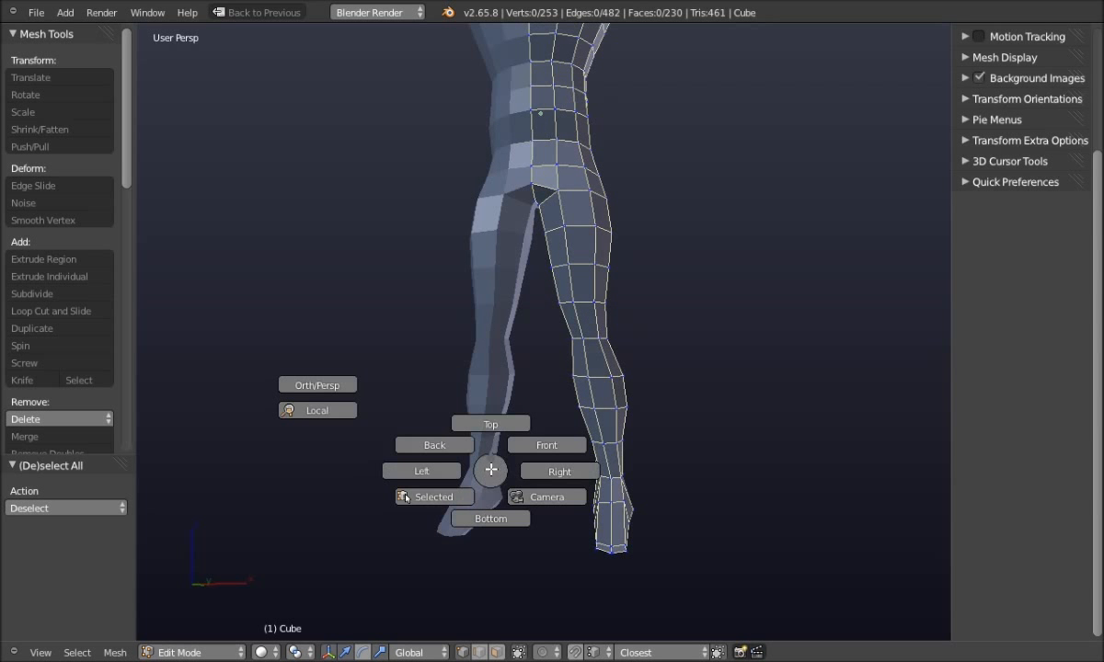
{"action": "left_click", "coordinate": [535, 448]}
{"action": "middle_click_drag", "start_coordinate": [549, 366], "coordinate": [493, 589], "text": "shift"}
{"action": "scroll", "coordinate": [553, 347], "scroll_direction": "up", "scroll_amount": 4}
{"action": "middle_click_drag", "start_coordinate": [568, 347], "coordinate": [606, 409], "text": "shift"}
{"action": "key", "text": "q"}
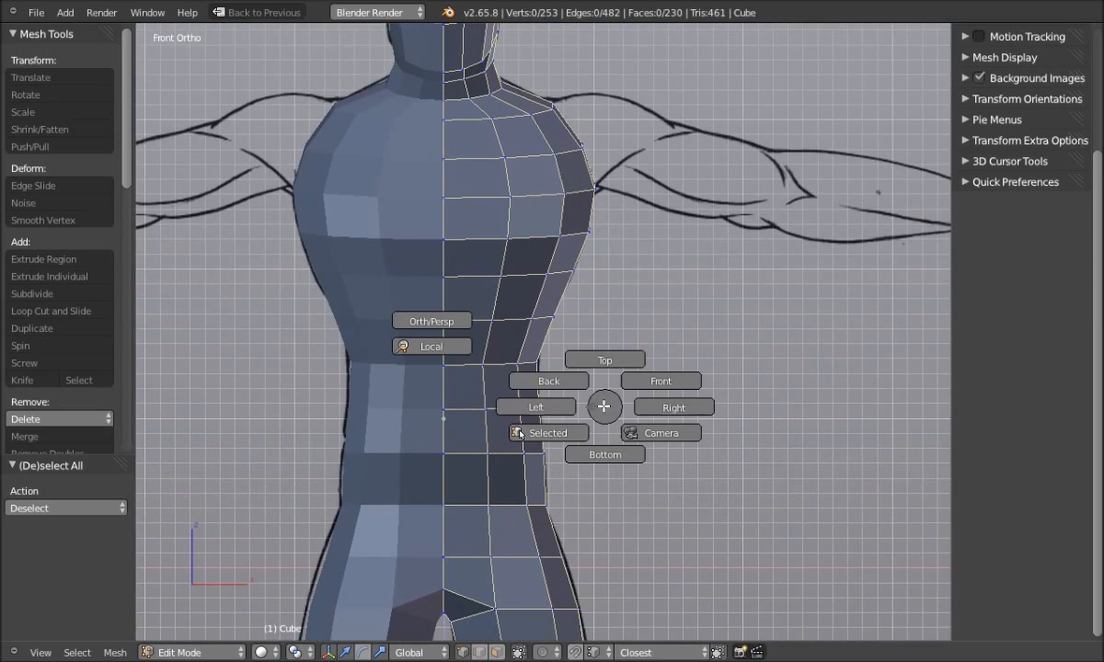
{"action": "left_click", "coordinate": [662, 407]}
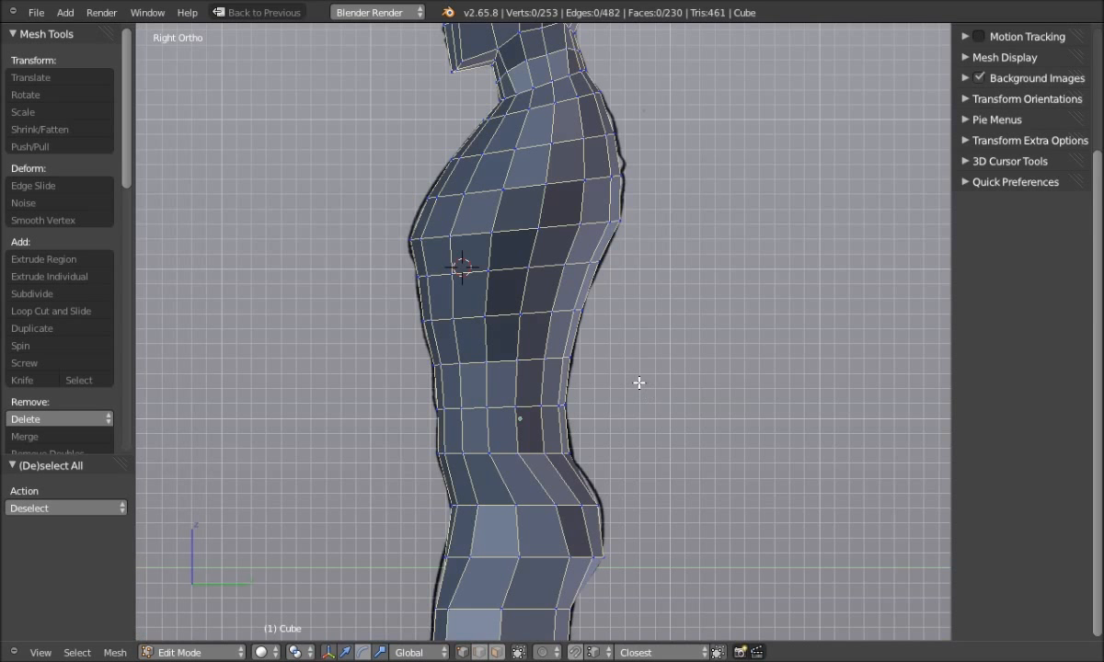
Show the figure in Wireframe over the side drawing and select a shoulder vertex
{"action": "key", "text": "z"}
{"action": "left_click", "coordinate": [555, 389]}
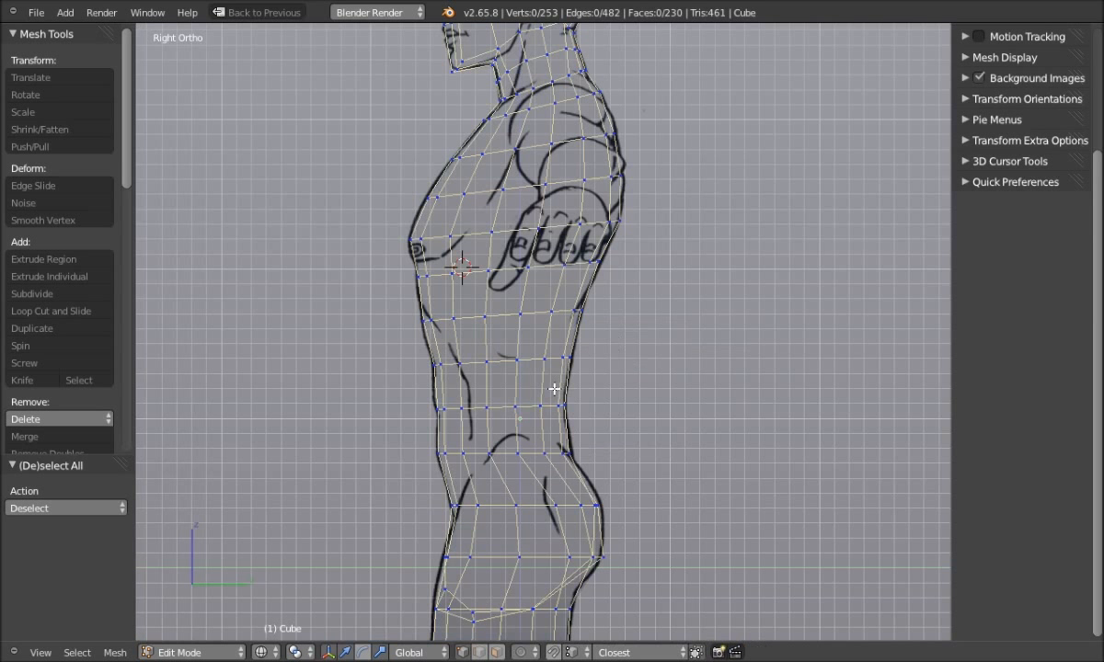
{"action": "middle_click_drag", "start_coordinate": [631, 323], "coordinate": [660, 539], "text": "shift"}
{"action": "scroll", "coordinate": [604, 309], "scroll_direction": "up", "scroll_amount": 1}
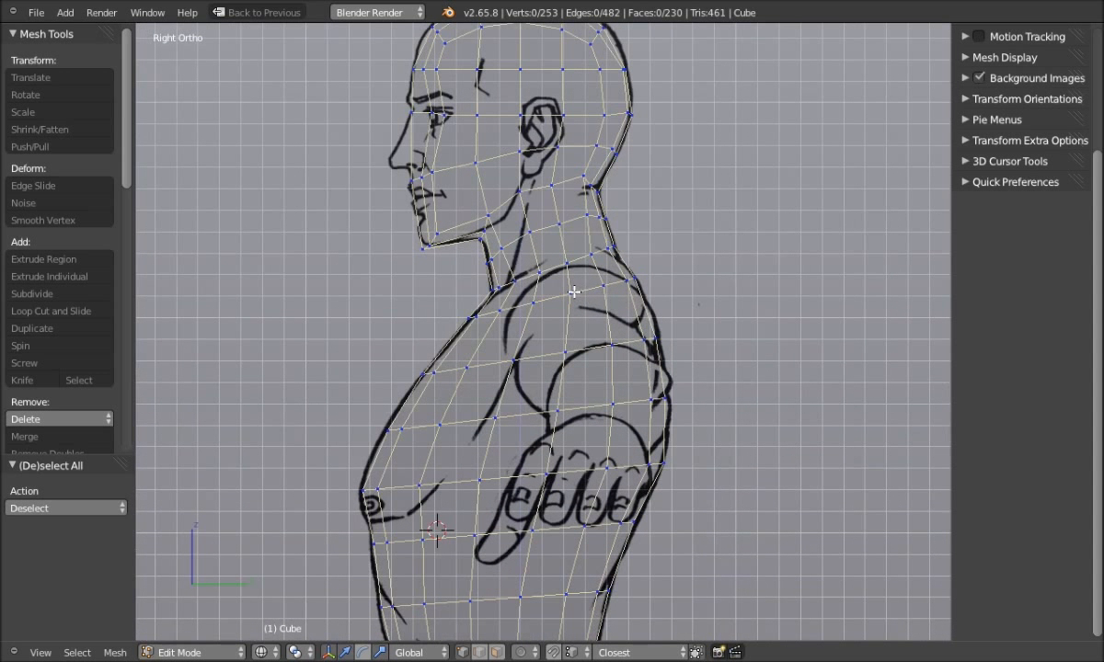
{"action": "right_click", "coordinate": [564, 353]}
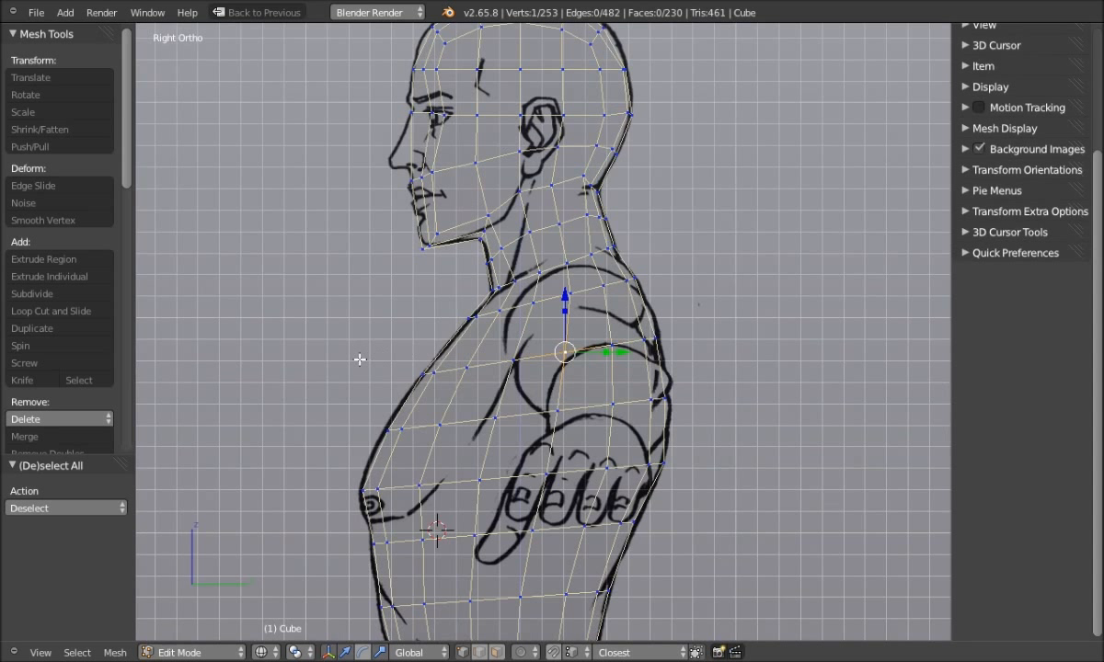
Make the shoulder loop a regular circle with LoopTools Circle and inspect it in Solid shading
{"action": "key", "text": "w"}
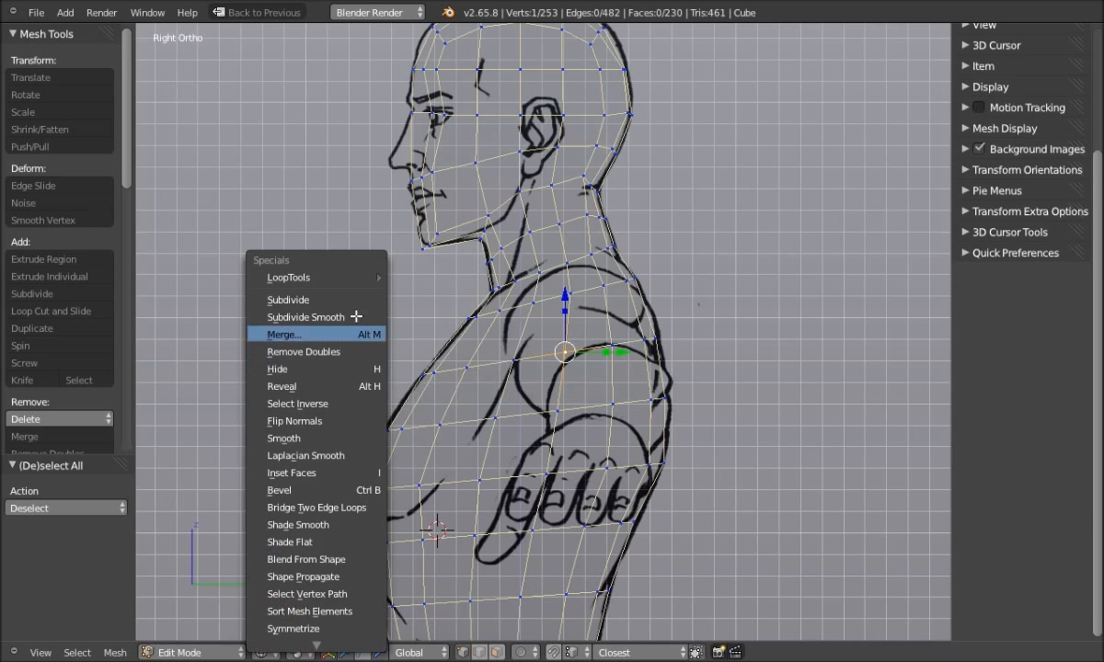
{"action": "mouse_move", "coordinate": [360, 279]}
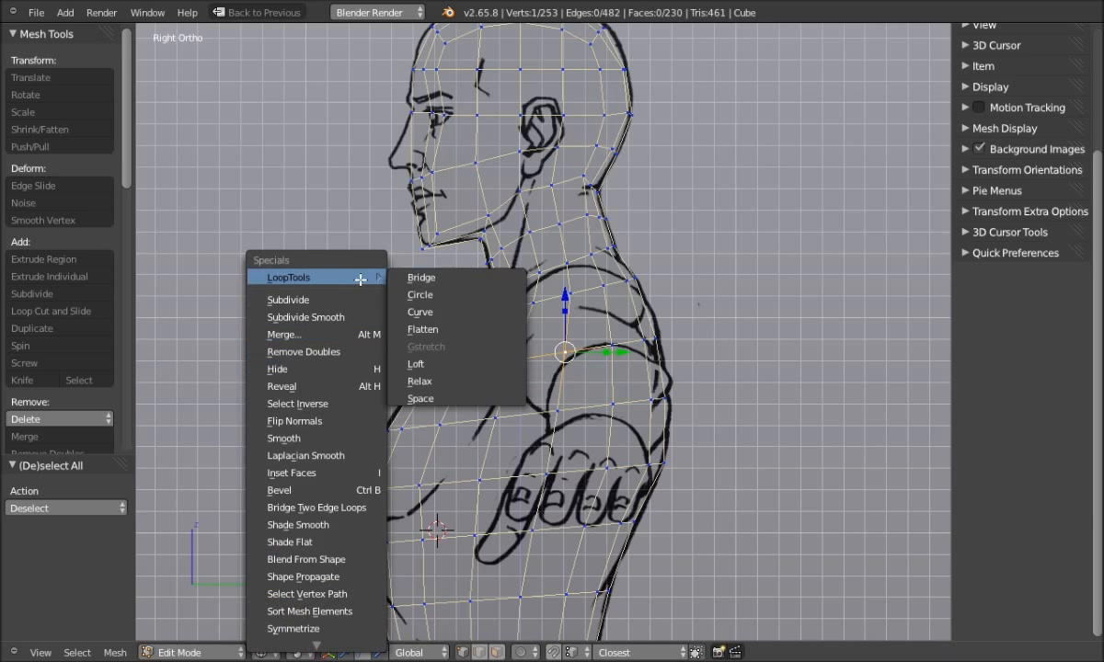
{"action": "left_click", "coordinate": [432, 297]}
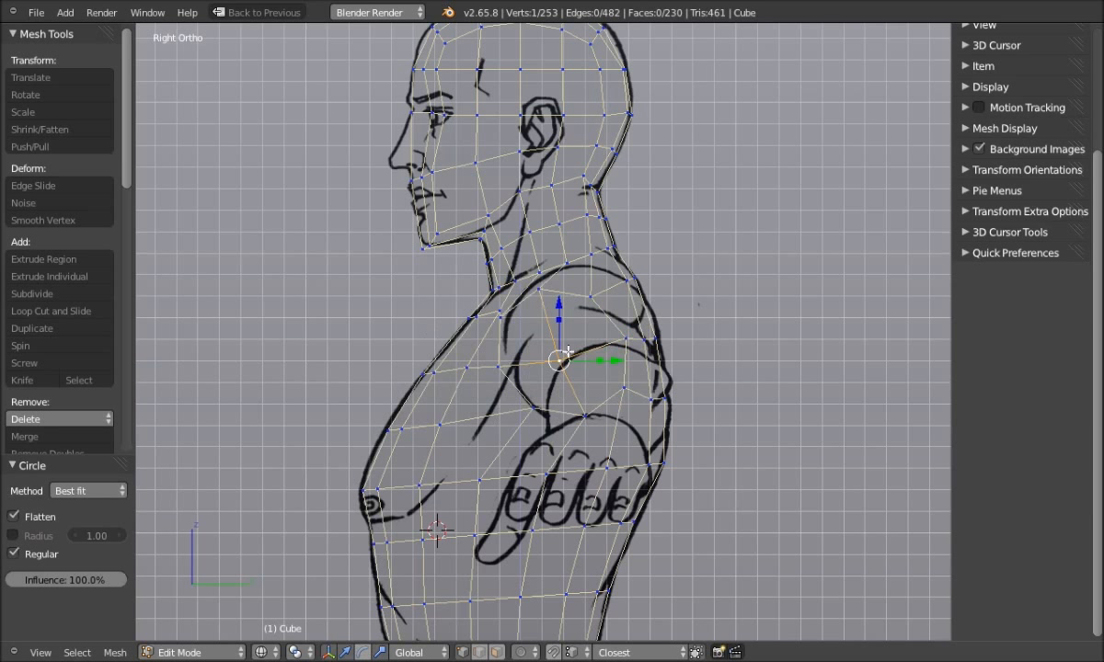
{"action": "mouse_move", "coordinate": [387, 387]}
{"action": "middle_mouse_down"}
{"action": "mouse_move", "coordinate": [399, 460]}
{"action": "mouse_move", "coordinate": [483, 463]}
{"action": "mouse_move", "coordinate": [476, 398]}
{"action": "middle_mouse_up"}
{"action": "key", "text": "z"}
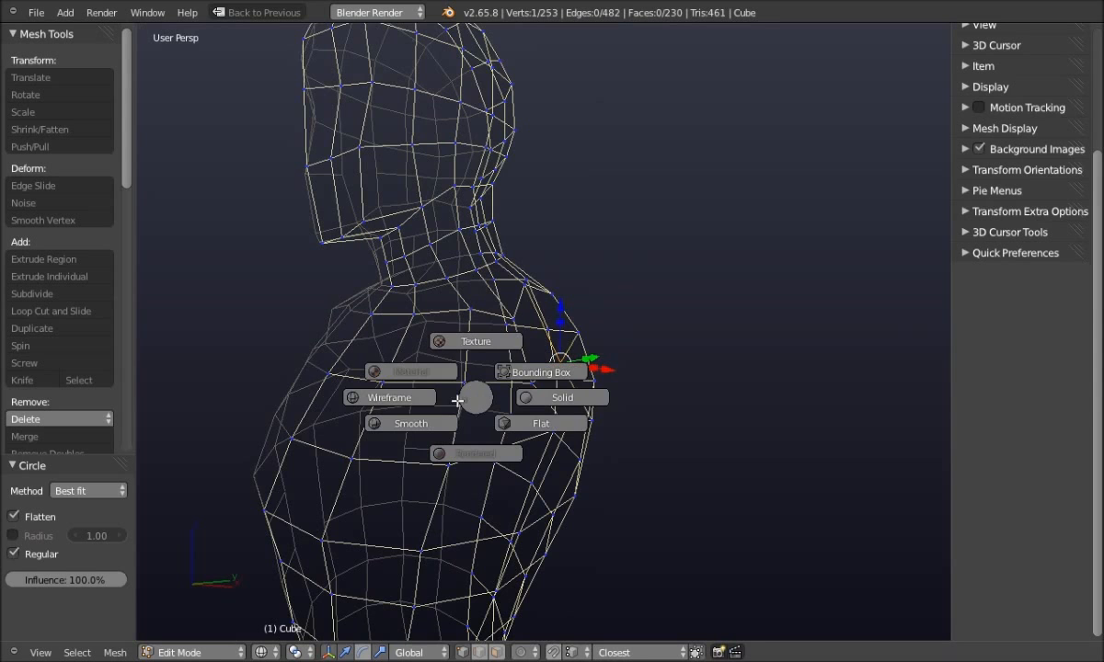
{"action": "left_click", "coordinate": [560, 403]}
{"action": "middle_click_drag", "start_coordinate": [562, 407], "coordinate": [382, 439]}
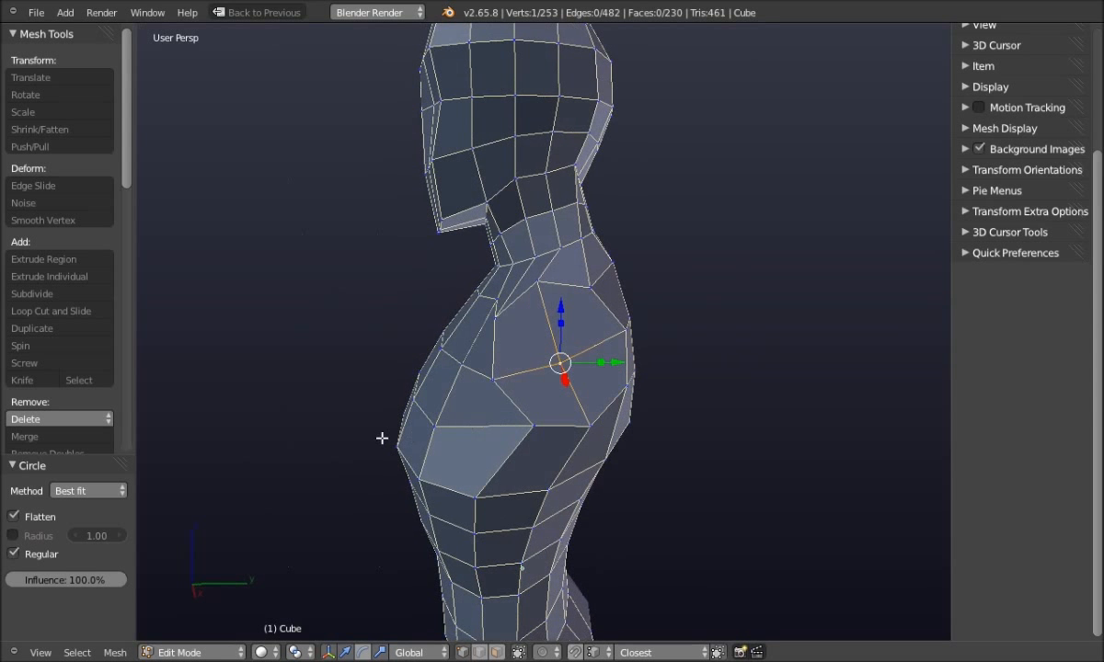
{"action": "key", "text": "q"}
{"action": "left_click", "coordinate": [440, 430]}
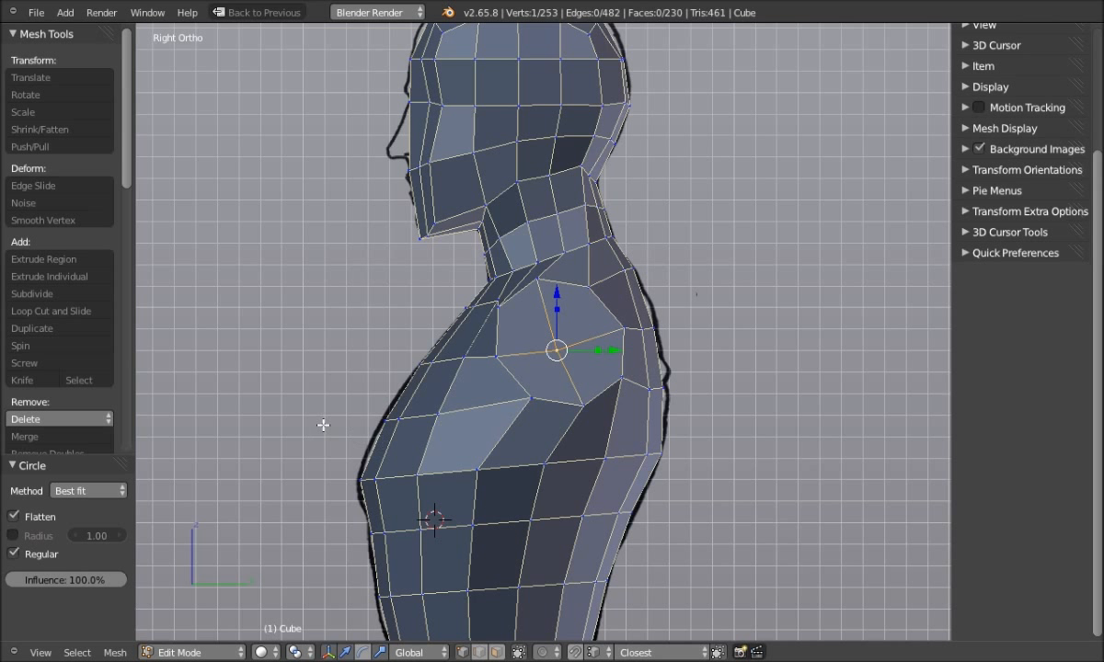
In face select mode, brush-select the shoulder patch faces and rotate them by 18.443°
{"action": "key", "text": "ctrl+Tab"}
{"action": "left_click", "coordinate": [384, 428]}
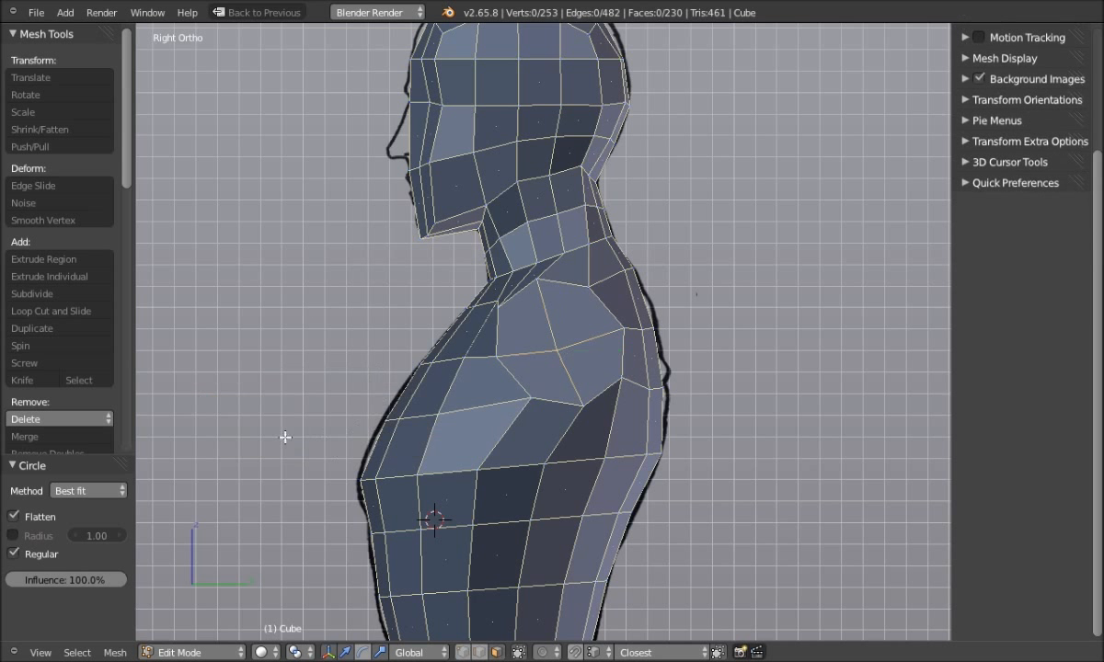
{"action": "key", "text": "c"}
{"action": "left_click", "coordinate": [557, 344]}
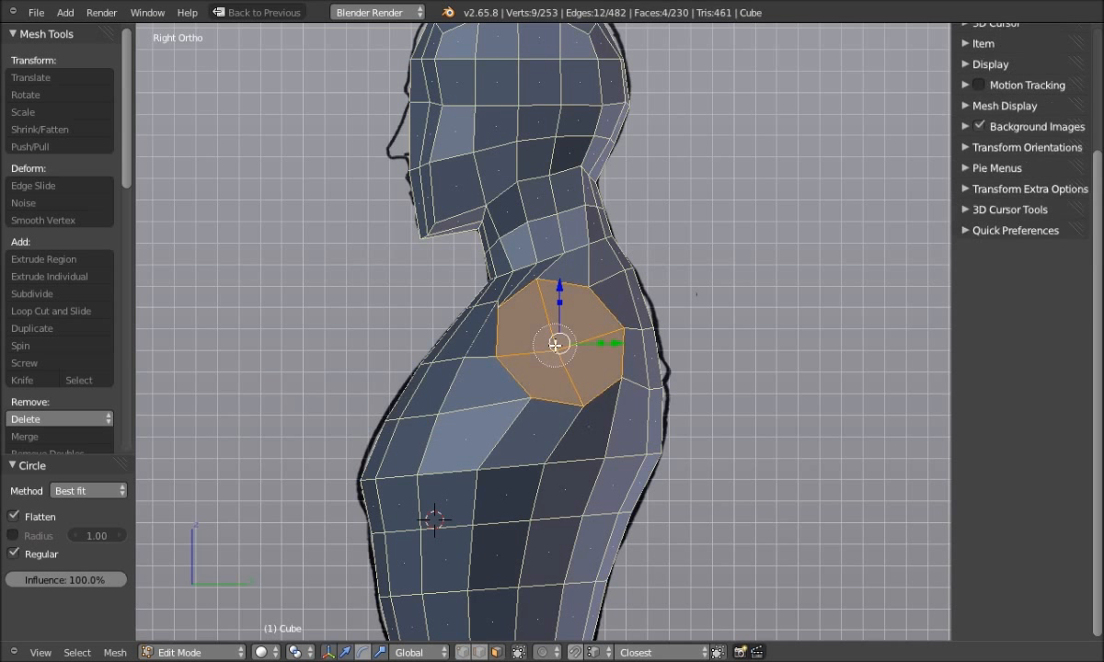
{"action": "right_click", "coordinate": [312, 390]}
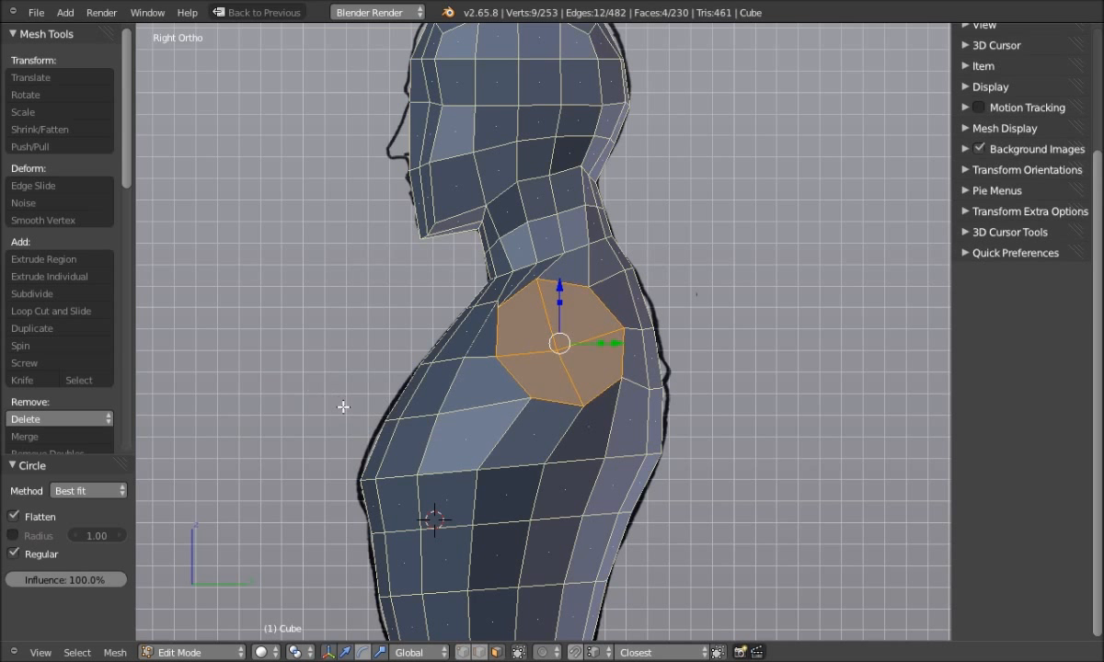
{"action": "key", "text": "r"}
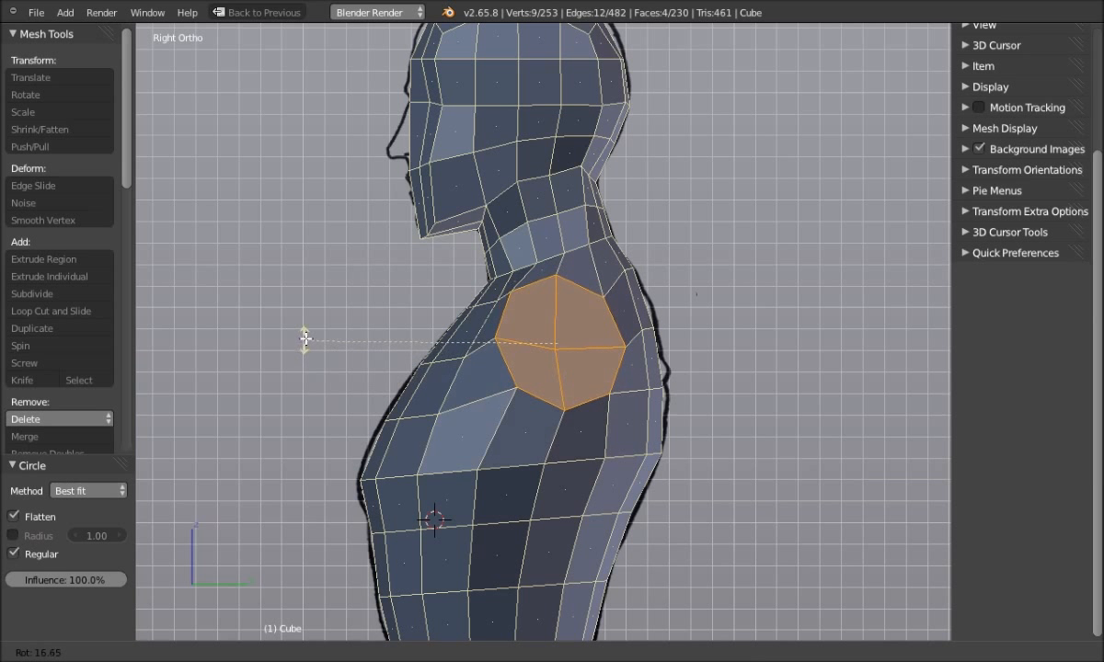
{"action": "left_click", "coordinate": [310, 336]}
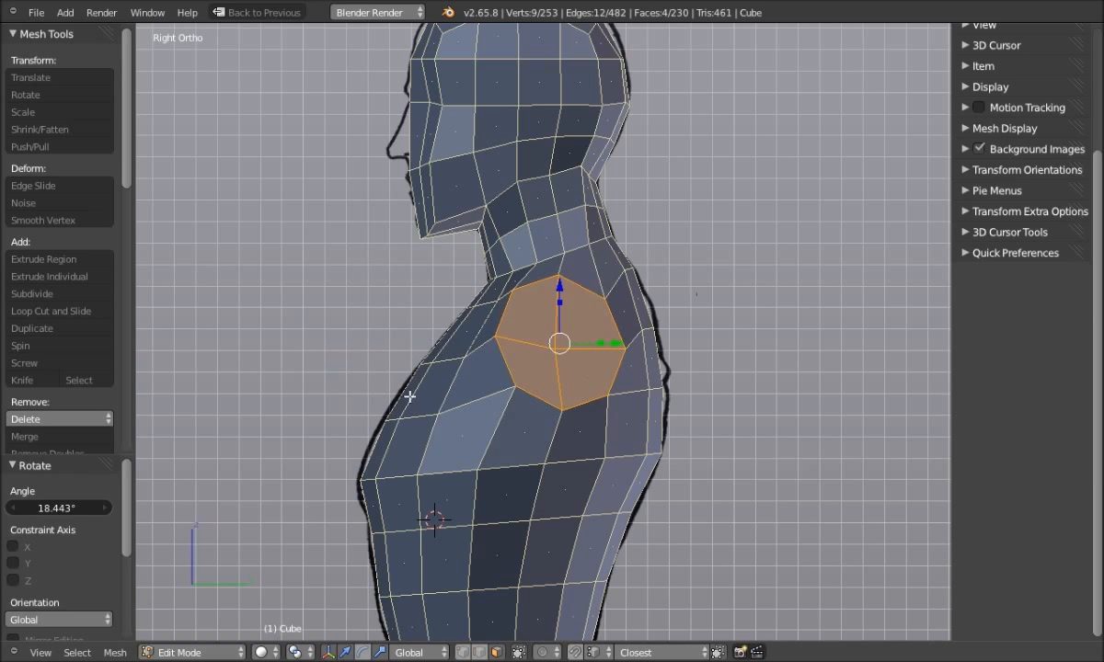
{"action": "middle_click_drag", "start_coordinate": [266, 422], "coordinate": [328, 502]}
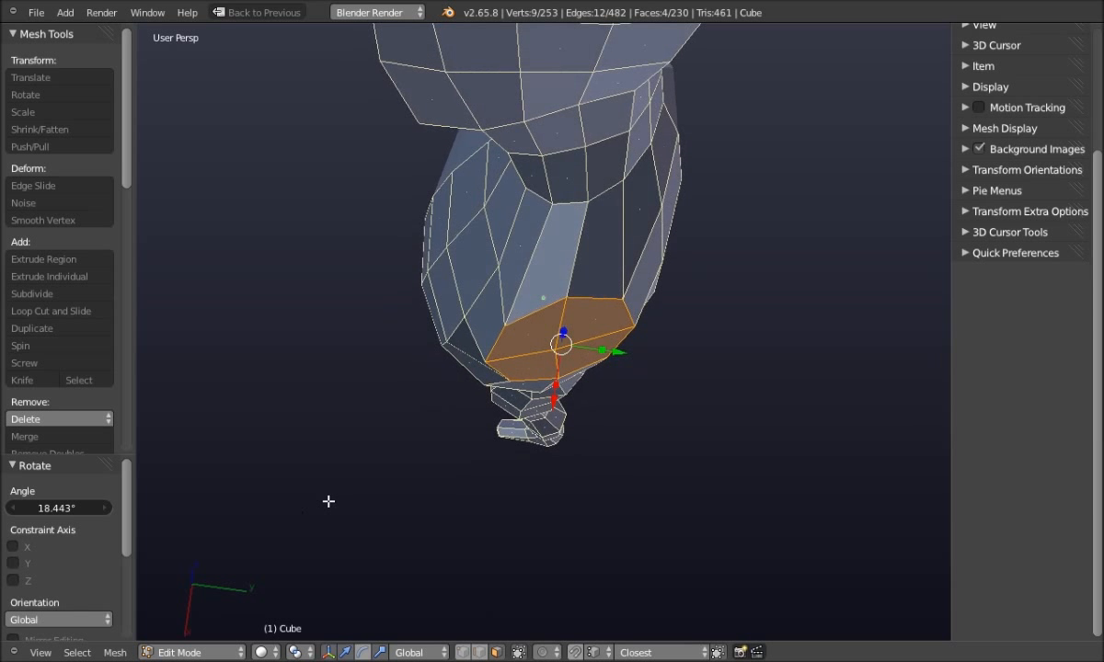
Rotate the shoulder faces to a new angle in Top view
{"action": "key", "text": "q"}
{"action": "left_click", "coordinate": [329, 453]}
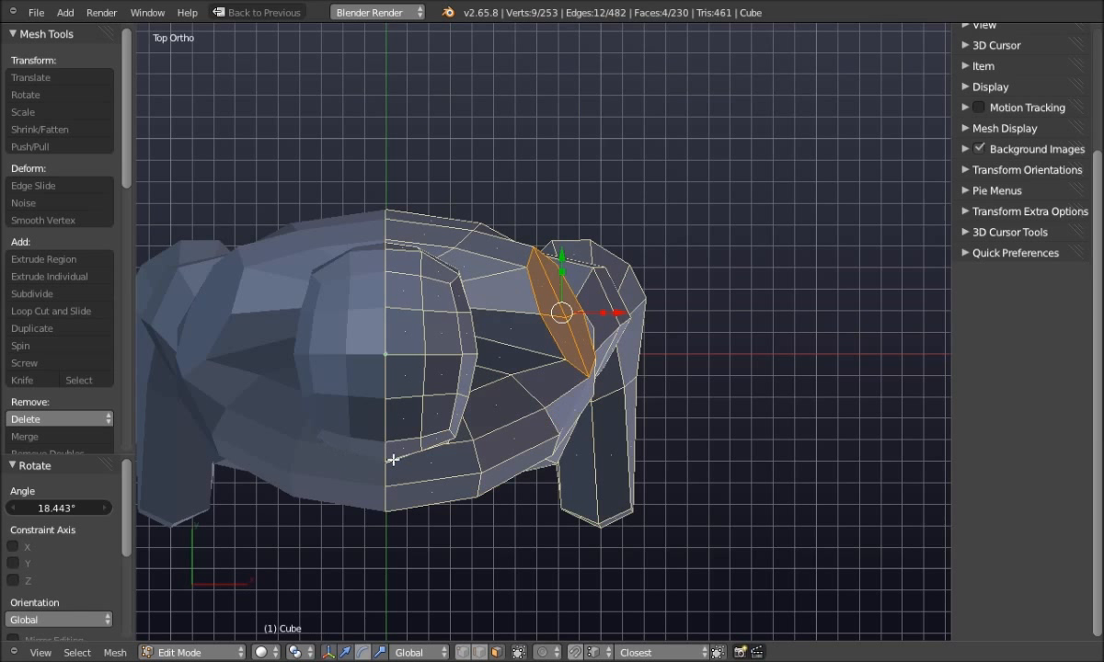
{"action": "key", "text": "r"}
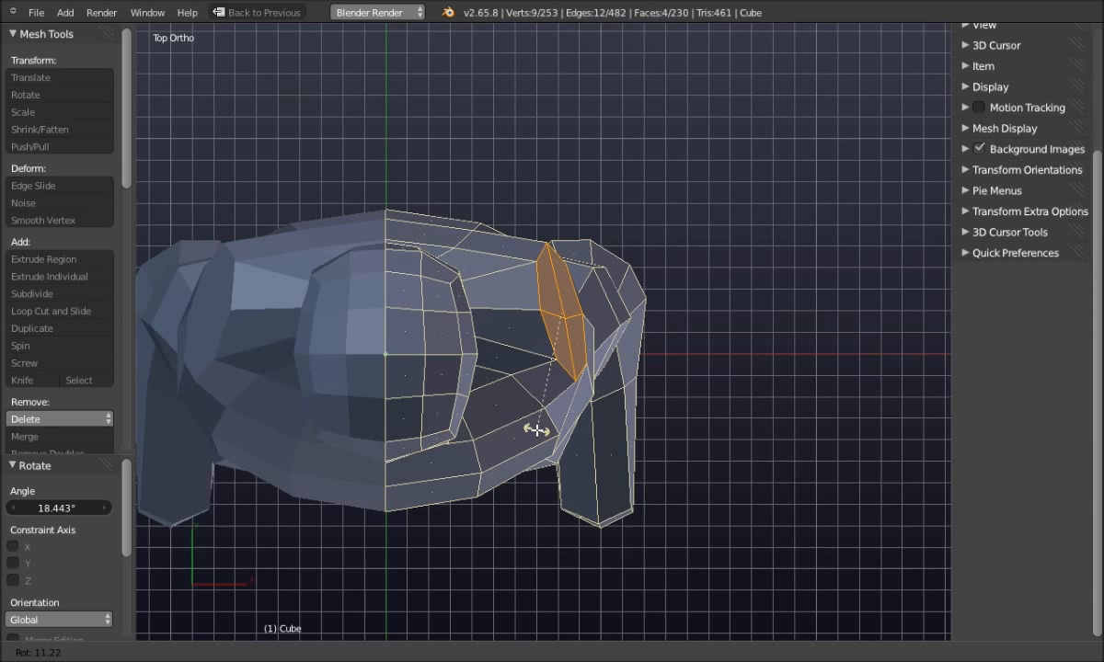
{"action": "left_click", "coordinate": [523, 426]}
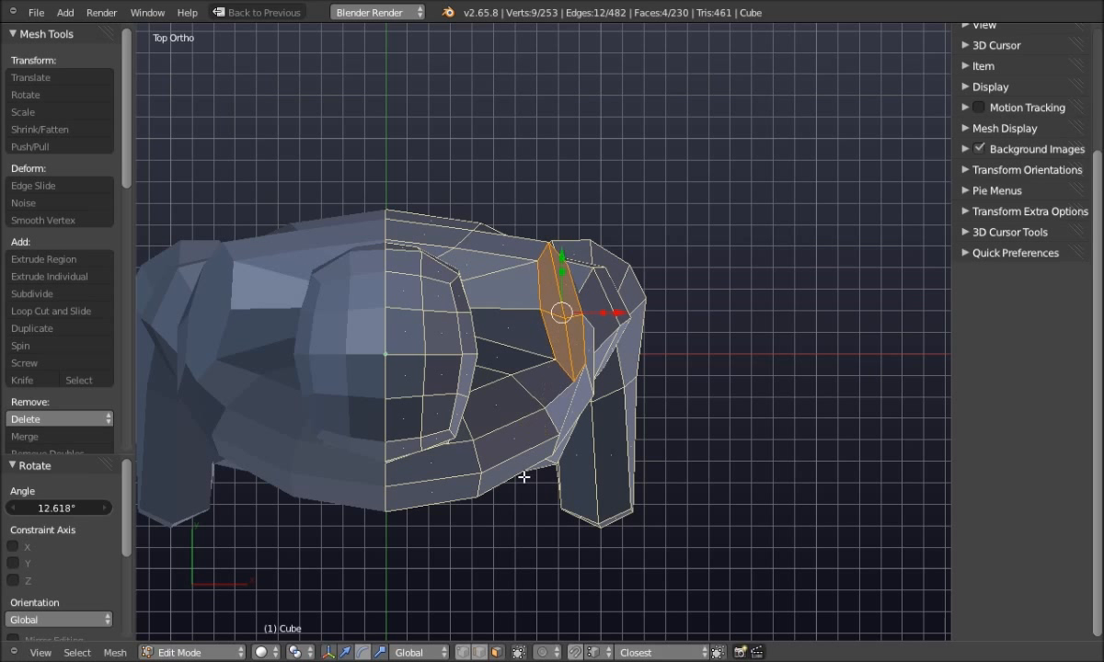
In Front Ortho wireframe, move the shoulder faces slightly lower and centre the shoulder
{"action": "key", "text": "q"}
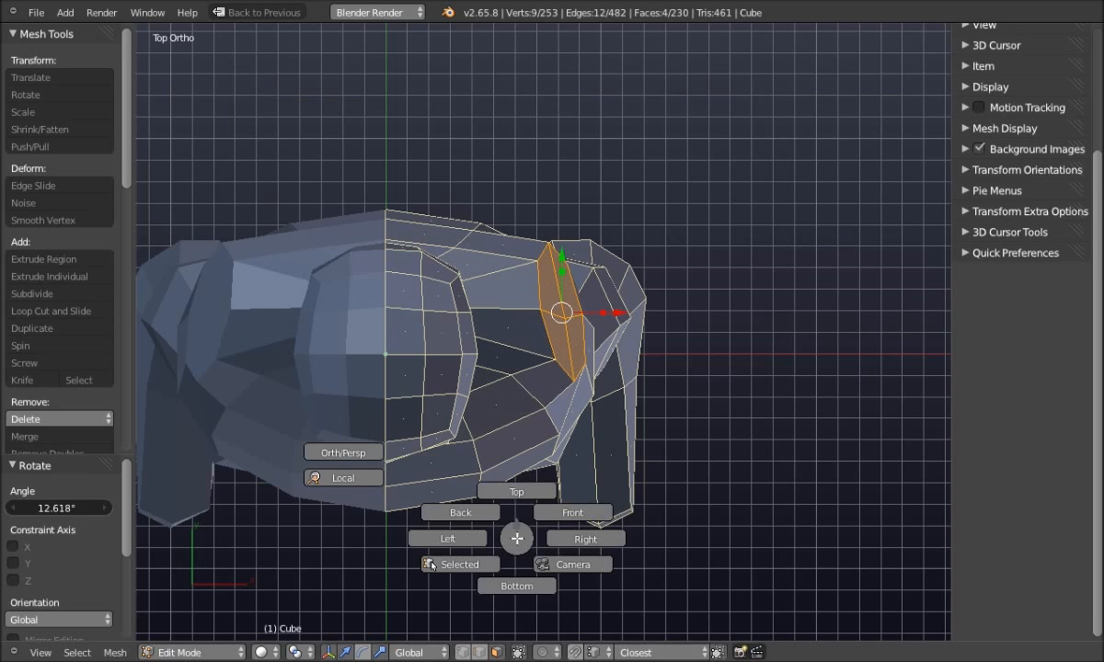
{"action": "left_click", "coordinate": [537, 481]}
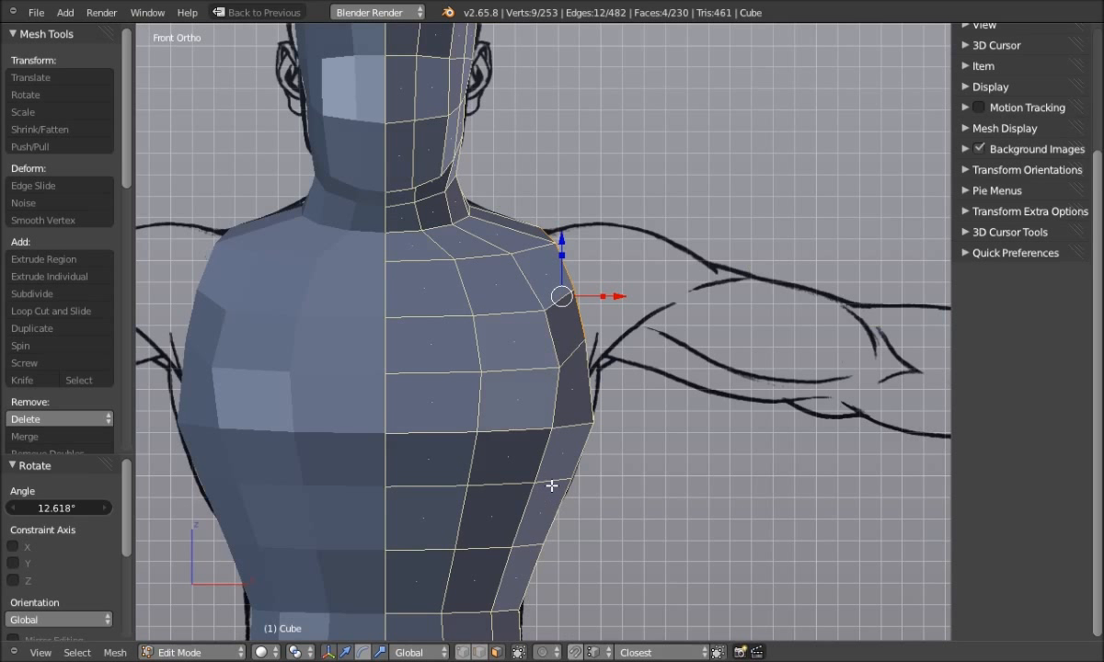
{"action": "key", "text": "z"}
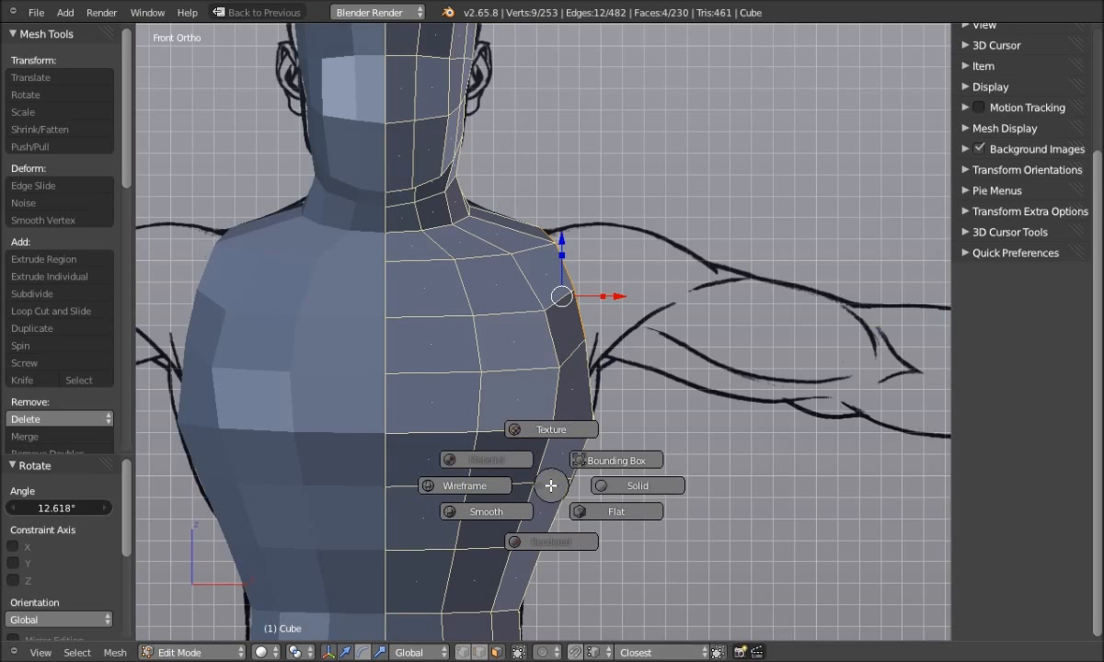
{"action": "left_click", "coordinate": [469, 485]}
{"action": "scroll", "coordinate": [561, 443], "scroll_direction": "up", "scroll_amount": 2}
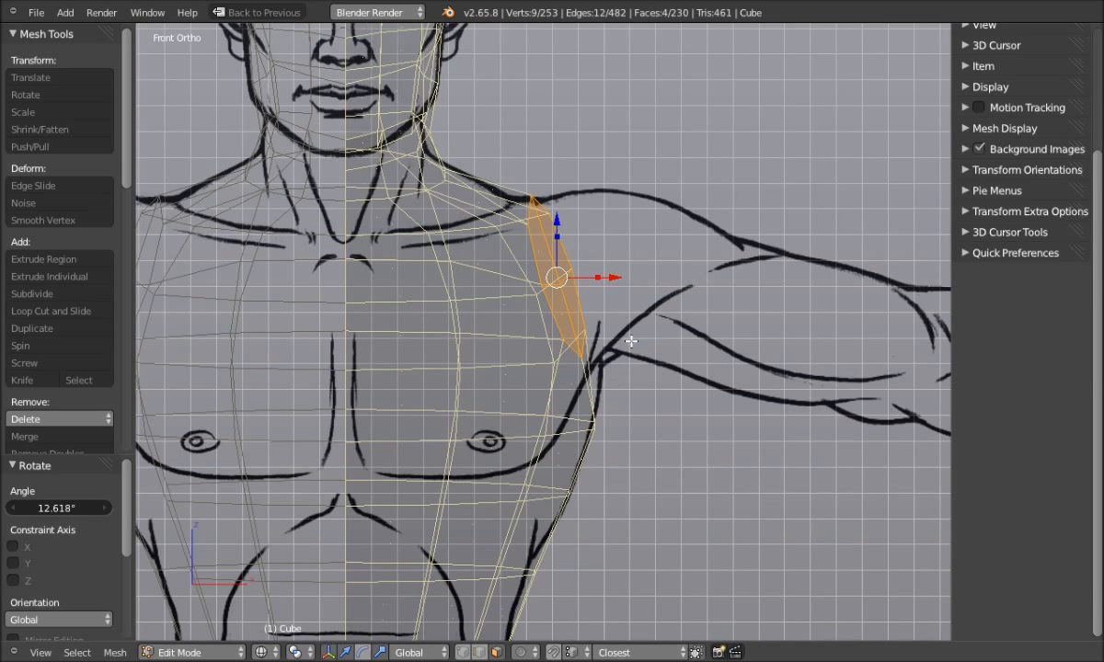
{"action": "left_click_drag", "start_coordinate": [618, 277], "coordinate": [676, 288]}
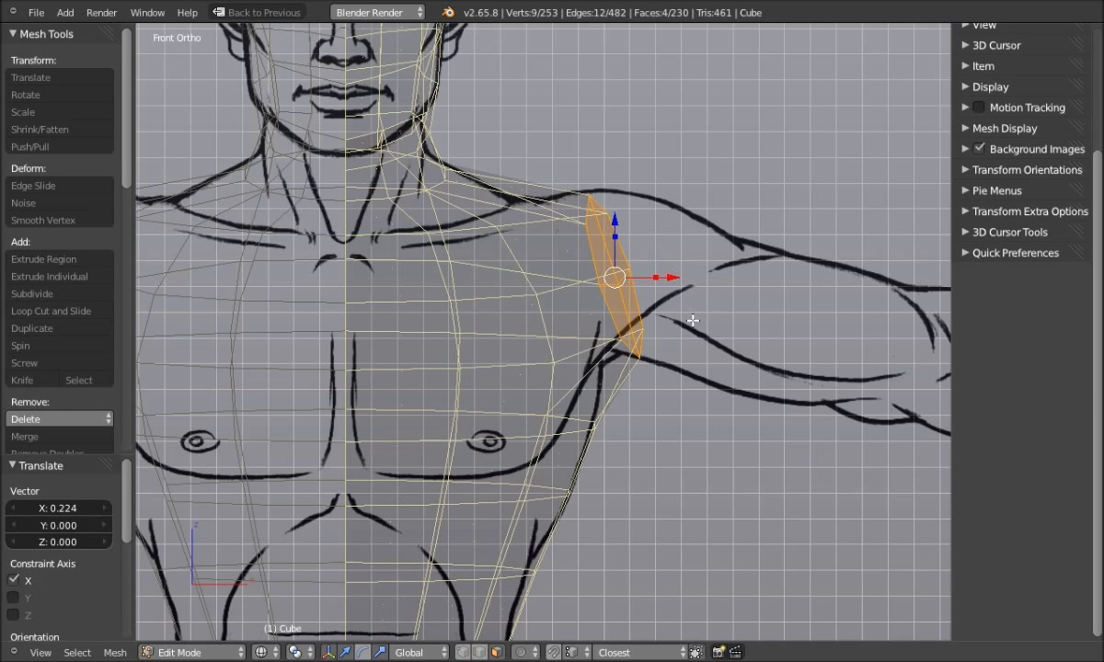
{"action": "key", "text": "ctrl+z"}
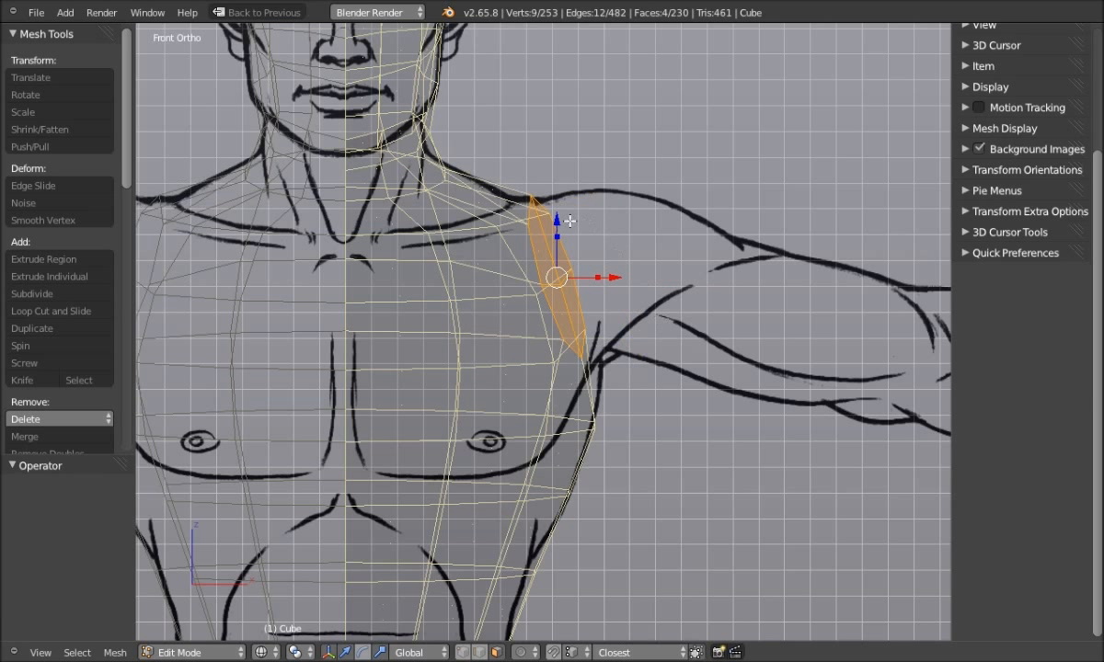
{"action": "left_click_drag", "start_coordinate": [556, 219], "coordinate": [557, 224]}
{"action": "scroll", "coordinate": [667, 421], "scroll_direction": "down", "scroll_amount": 1}
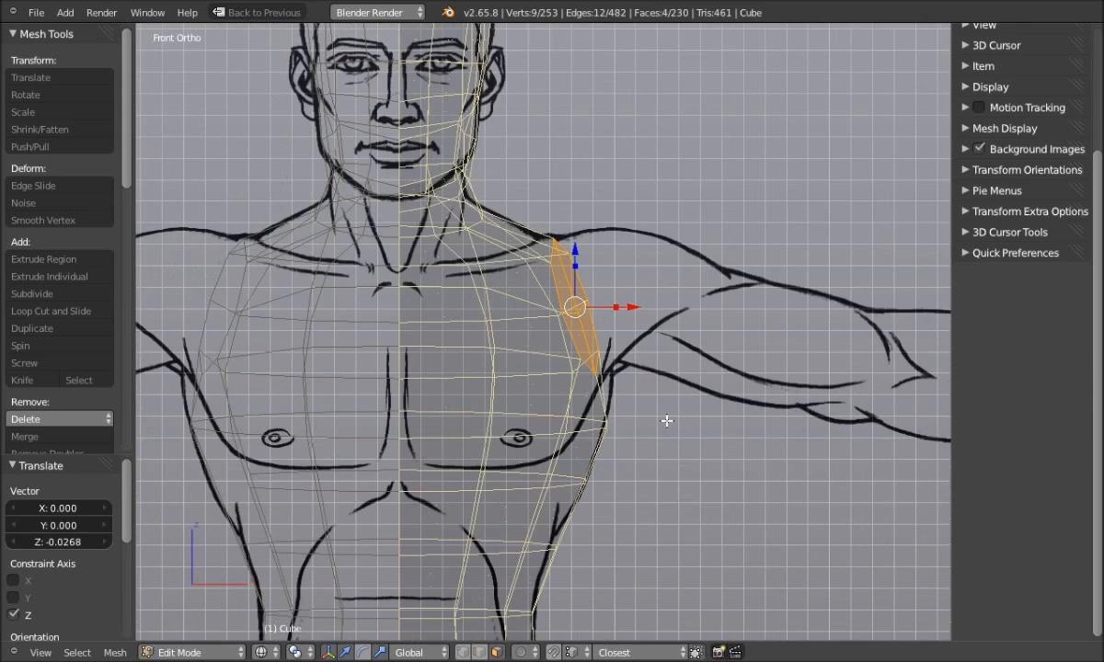
{"action": "middle_click_drag", "start_coordinate": [718, 402], "coordinate": [508, 371], "text": "shift"}
{"action": "scroll", "coordinate": [503, 373], "scroll_direction": "down", "scroll_amount": 1}
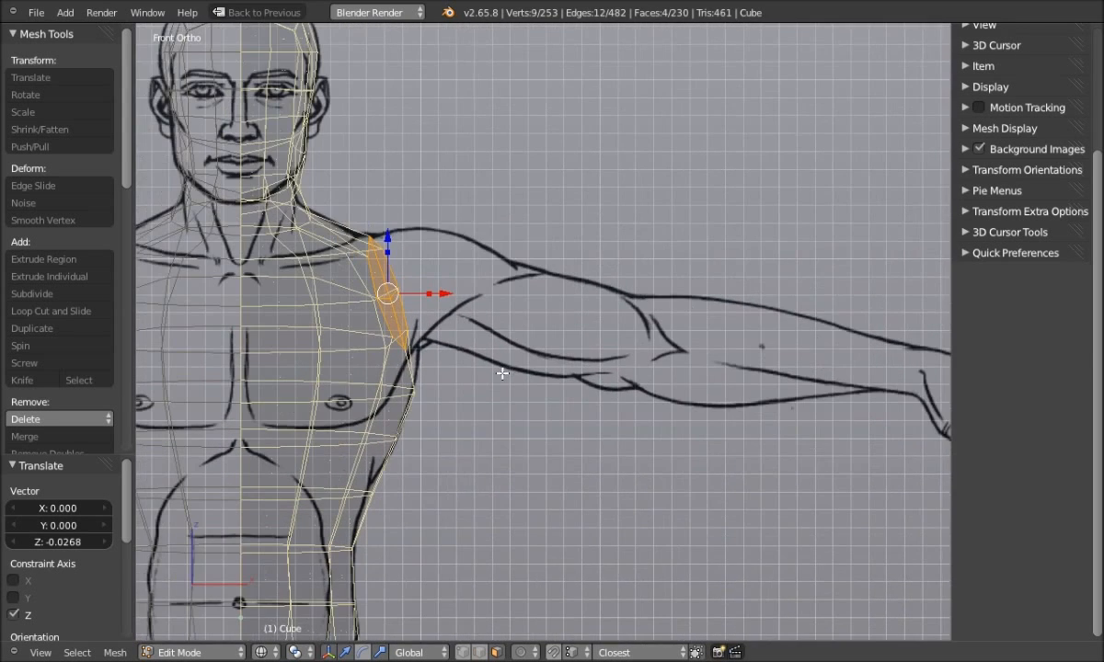
Scale the shoulder faces to 0 on X into an upright loop and move it to the drawn shoulder
{"action": "key", "text": "s"}
{"action": "key", "text": "x"}
{"action": "left_click", "coordinate": [420, 299]}
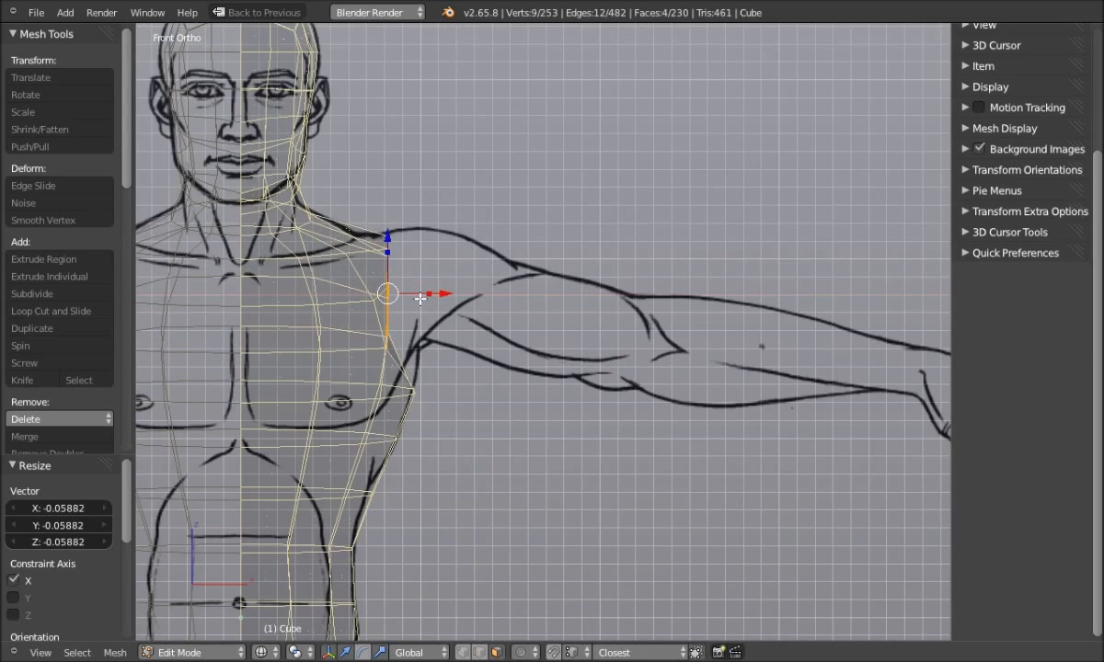
{"action": "left_click_drag", "start_coordinate": [428, 295], "coordinate": [370, 299]}
{"action": "scroll", "coordinate": [409, 349], "scroll_direction": "up", "scroll_amount": 1}
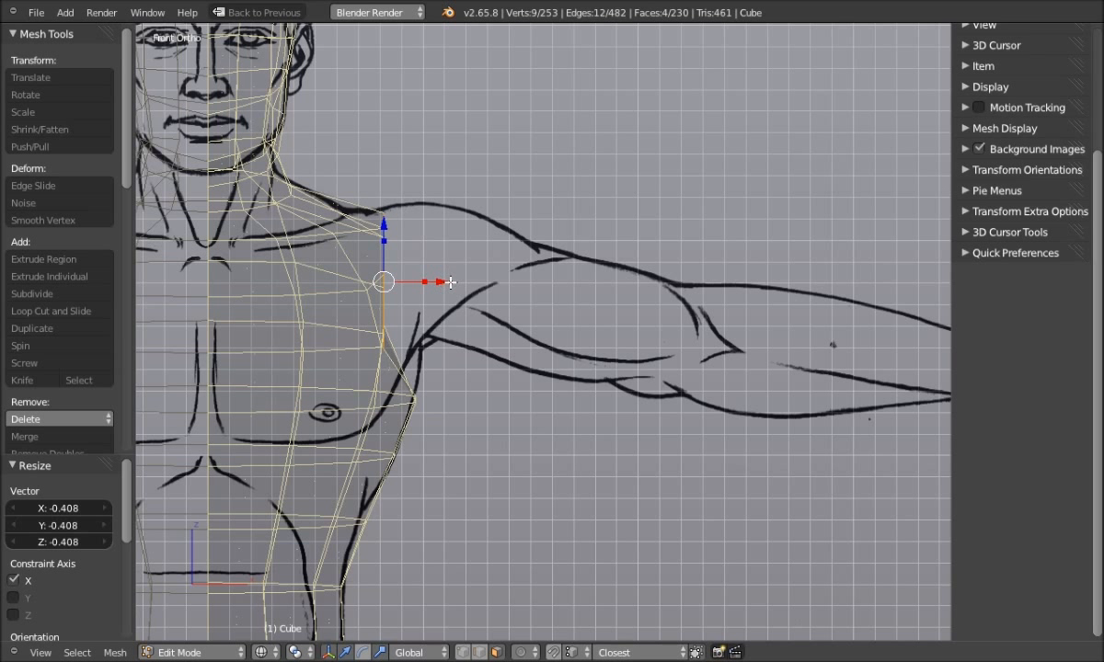
{"action": "left_click_drag", "start_coordinate": [432, 281], "coordinate": [484, 285]}
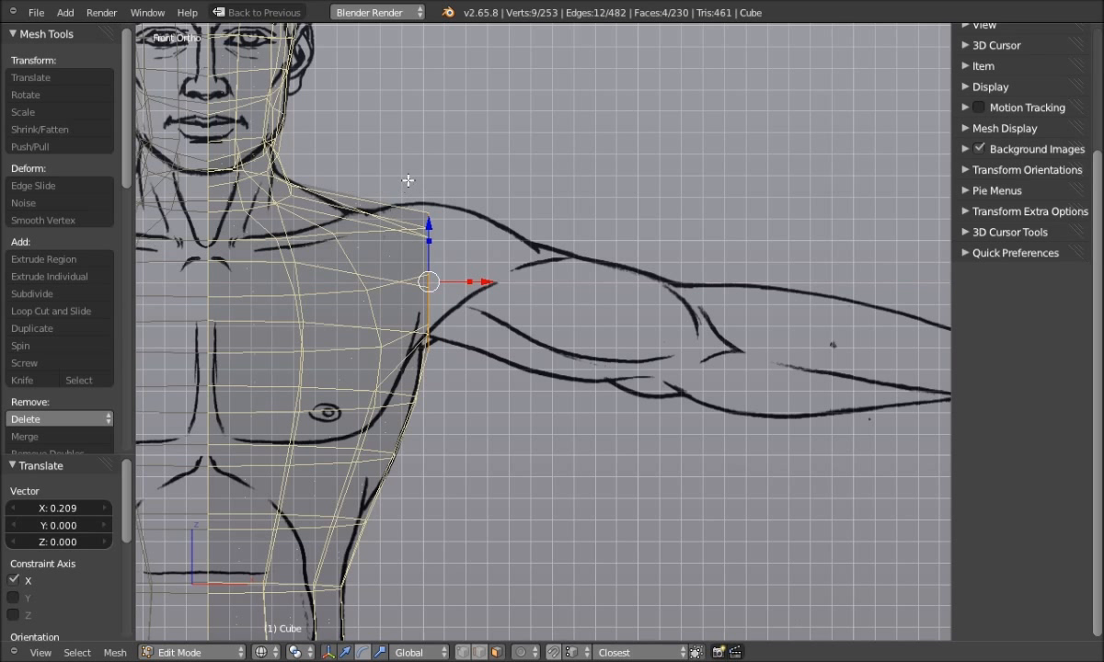
Fine-tune the shoulder loop's X position on the drawing and begin extruding it toward the arm
{"action": "mouse_move", "coordinate": [387, 155]}
{"action": "left_mouse_down"}
{"action": "mouse_move", "coordinate": [357, 247]}
{"action": "mouse_move", "coordinate": [398, 162]}
{"action": "left_mouse_up"}
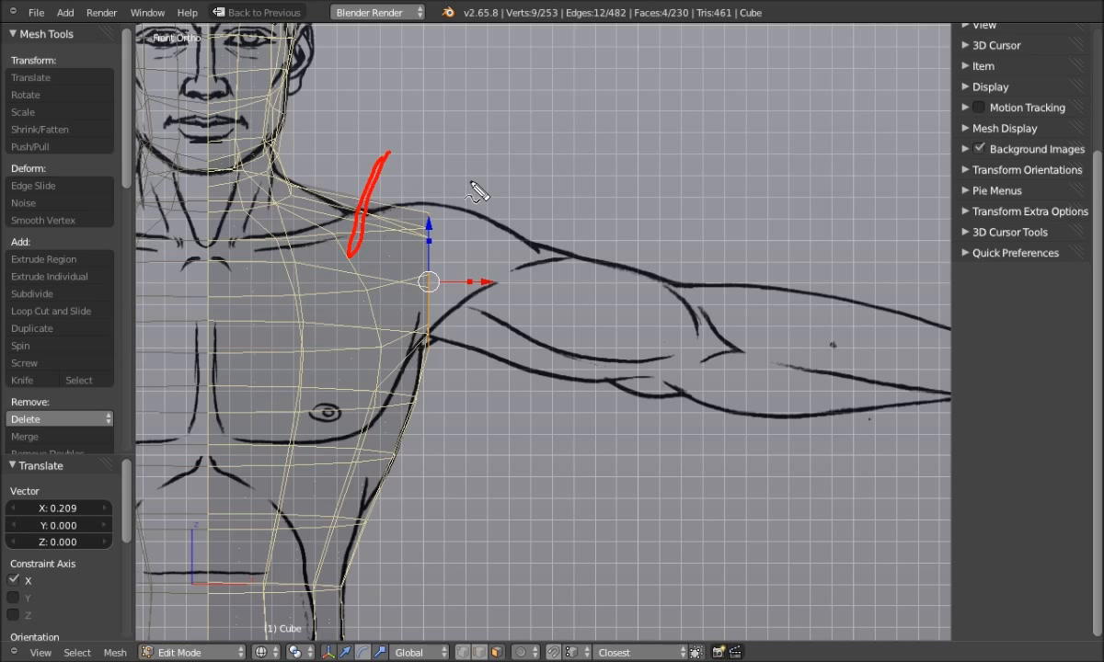
{"action": "key", "text": "ctrl+z"}
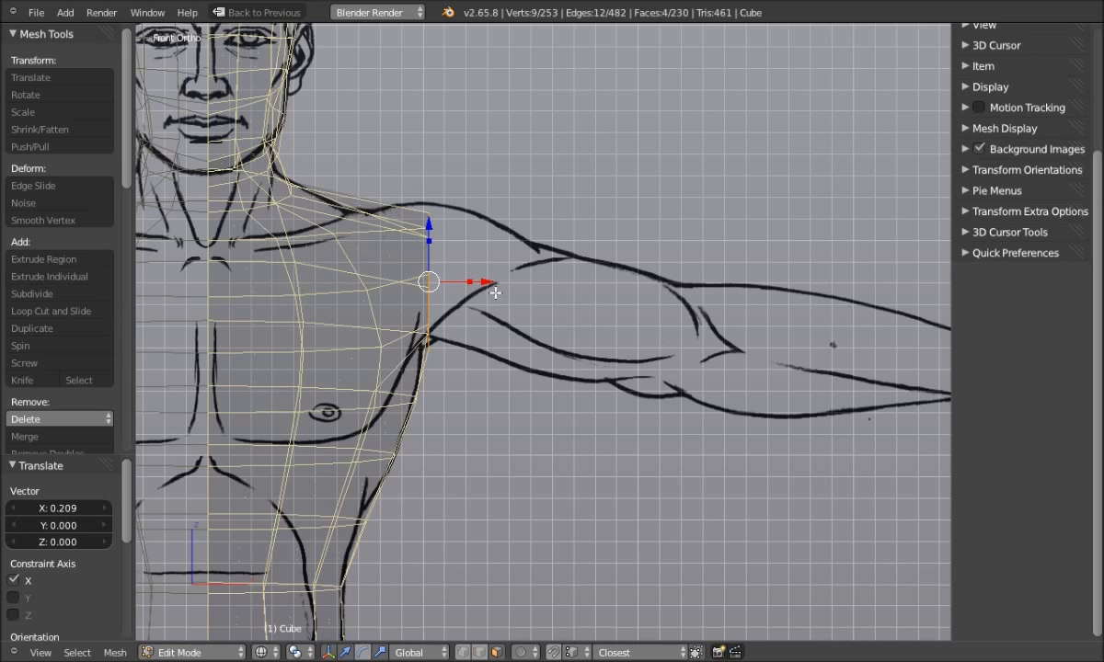
{"action": "key", "text": "ctrl+z"}
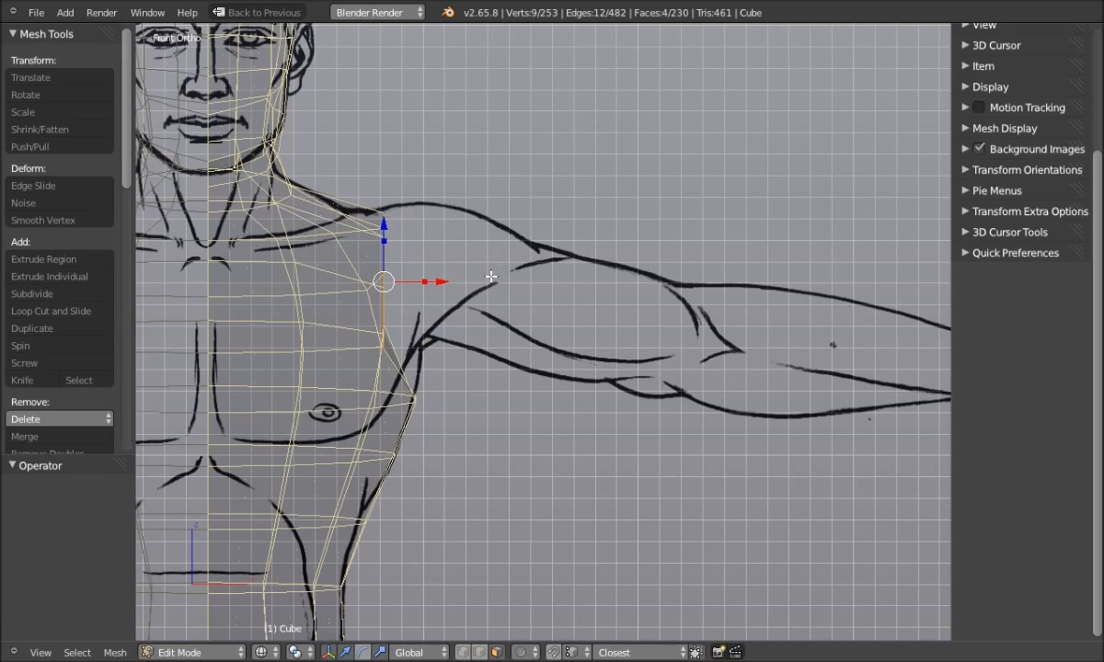
{"action": "left_click_drag", "start_coordinate": [440, 281], "coordinate": [436, 284]}
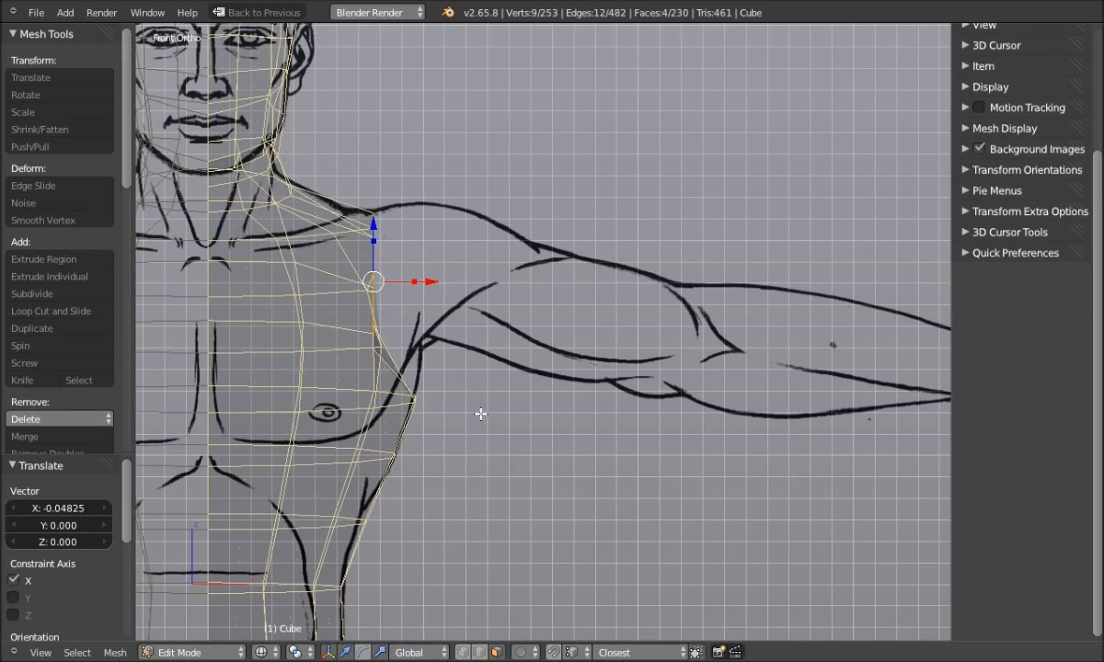
{"action": "scroll", "coordinate": [485, 411], "scroll_direction": "down", "scroll_amount": 1}
{"action": "middle_click_drag", "start_coordinate": [511, 407], "coordinate": [437, 404], "text": "shift"}
{"action": "key", "text": "e"}
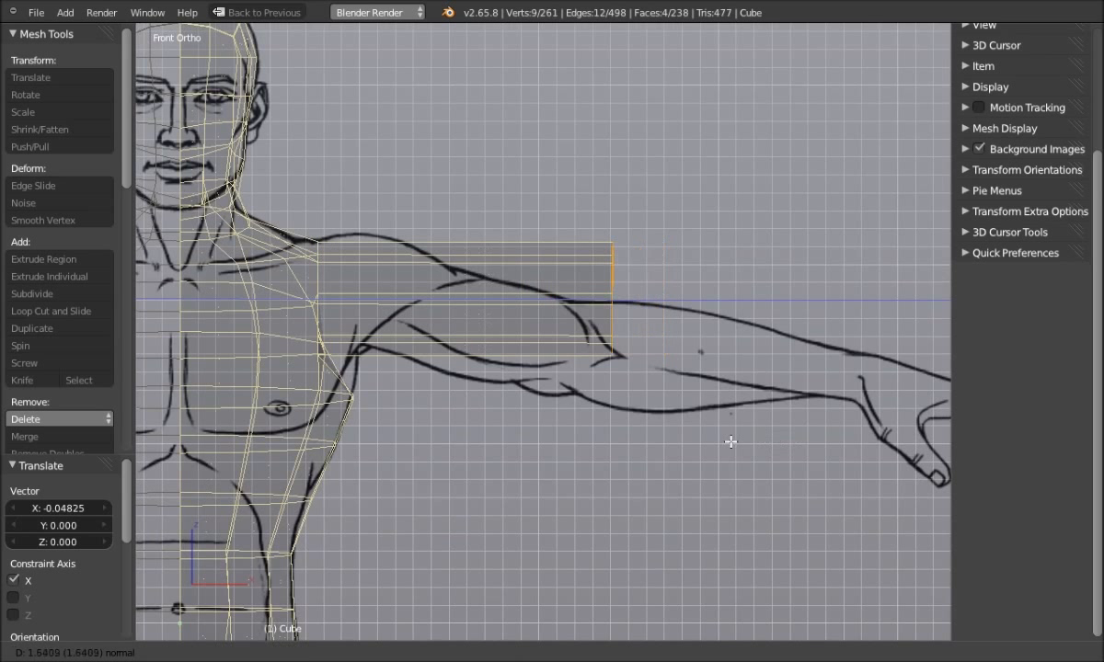
Extrude the shoulder faces freely out to the wrist of the reference drawing
{"action": "middle_click", "coordinate": [828, 445]}
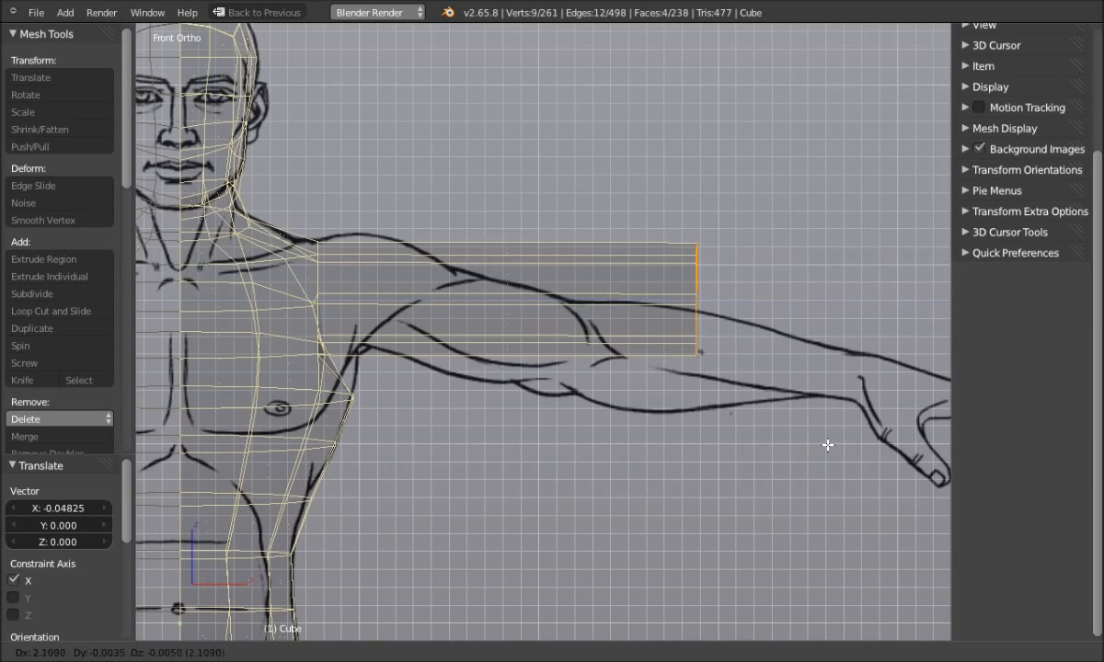
{"action": "left_click", "coordinate": [170, 488]}
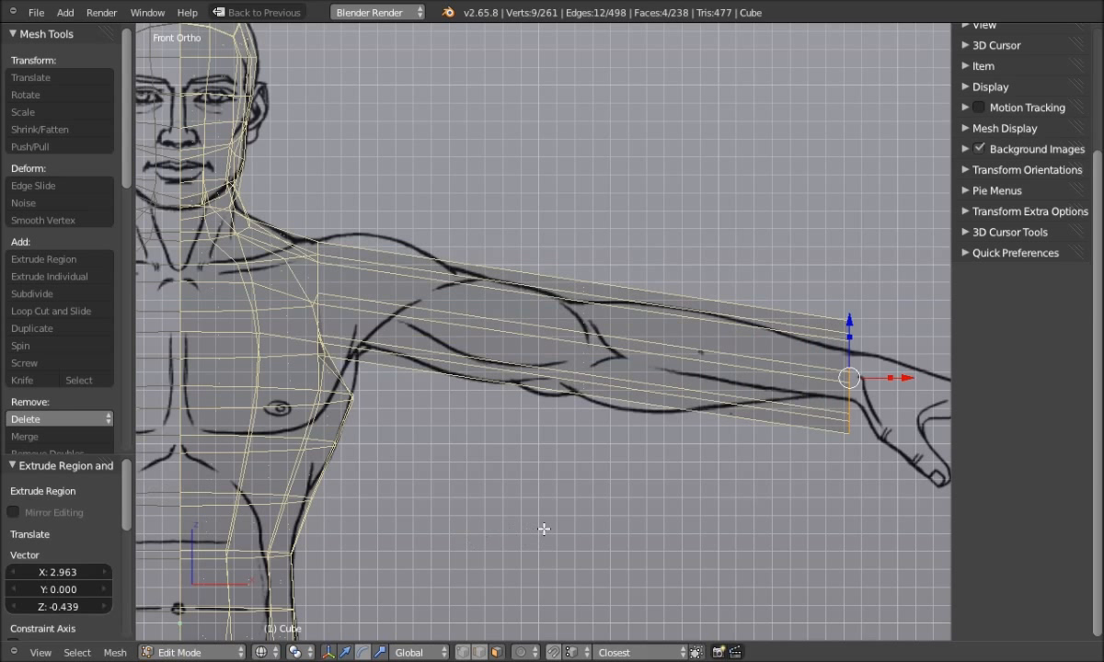
{"action": "scroll", "coordinate": [581, 516], "scroll_direction": "down", "scroll_amount": 8, "text": "ctrl"}
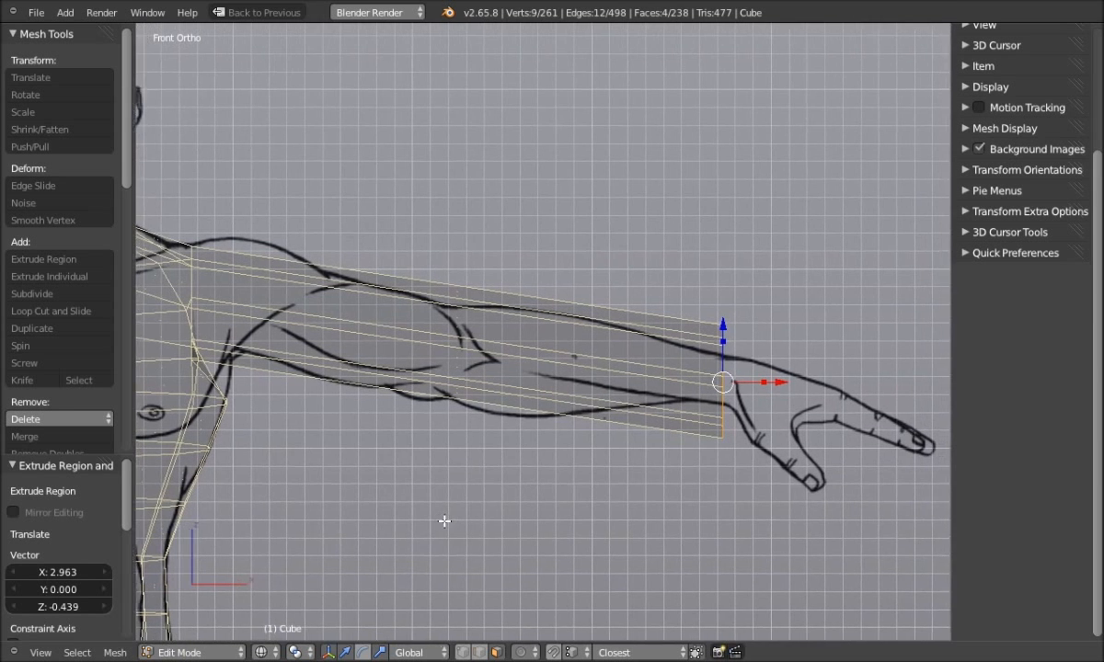
{"action": "scroll", "coordinate": [579, 521], "scroll_direction": "up", "scroll_amount": 2}
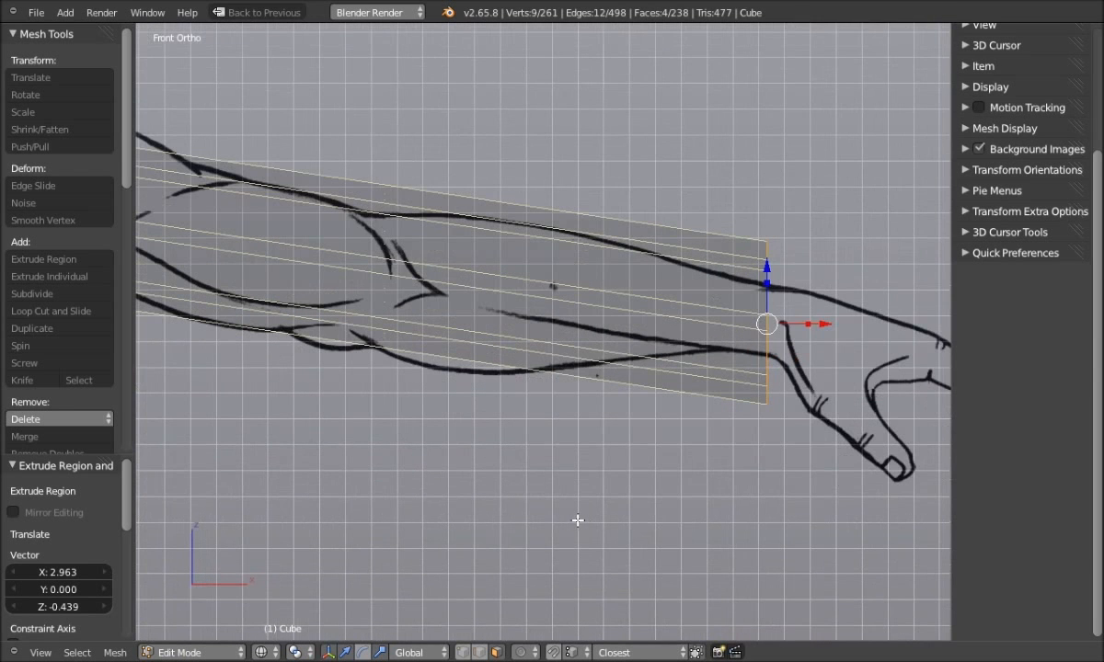
Scale the arm's end loop down twice and raise it slightly to taper the wrist
{"action": "key", "text": "s"}
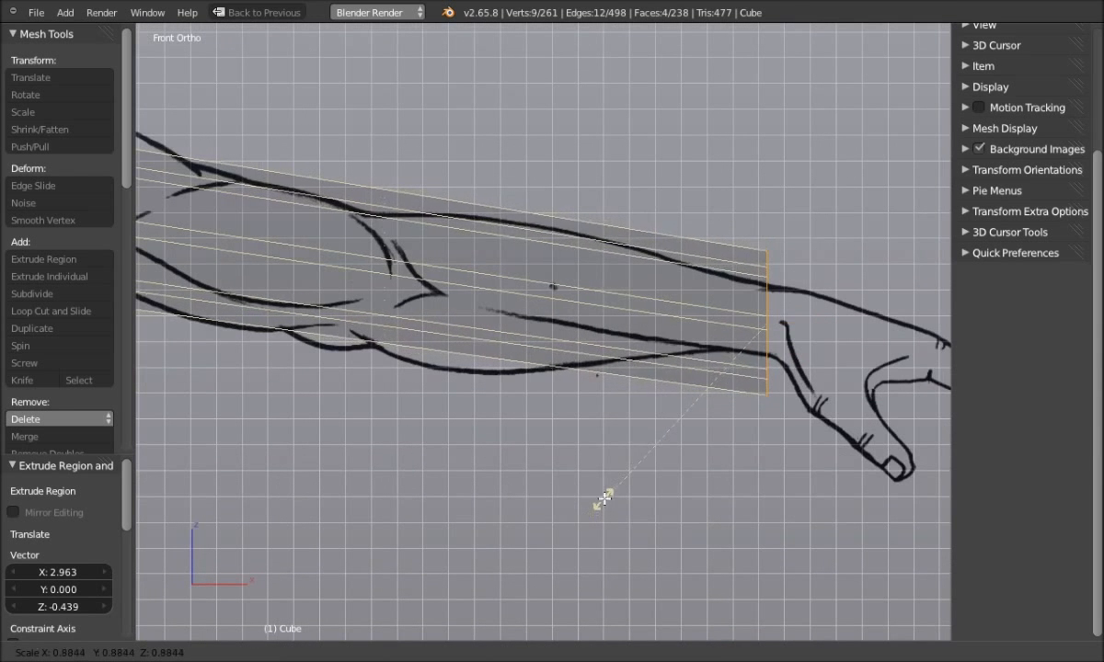
{"action": "left_click", "coordinate": [672, 421]}
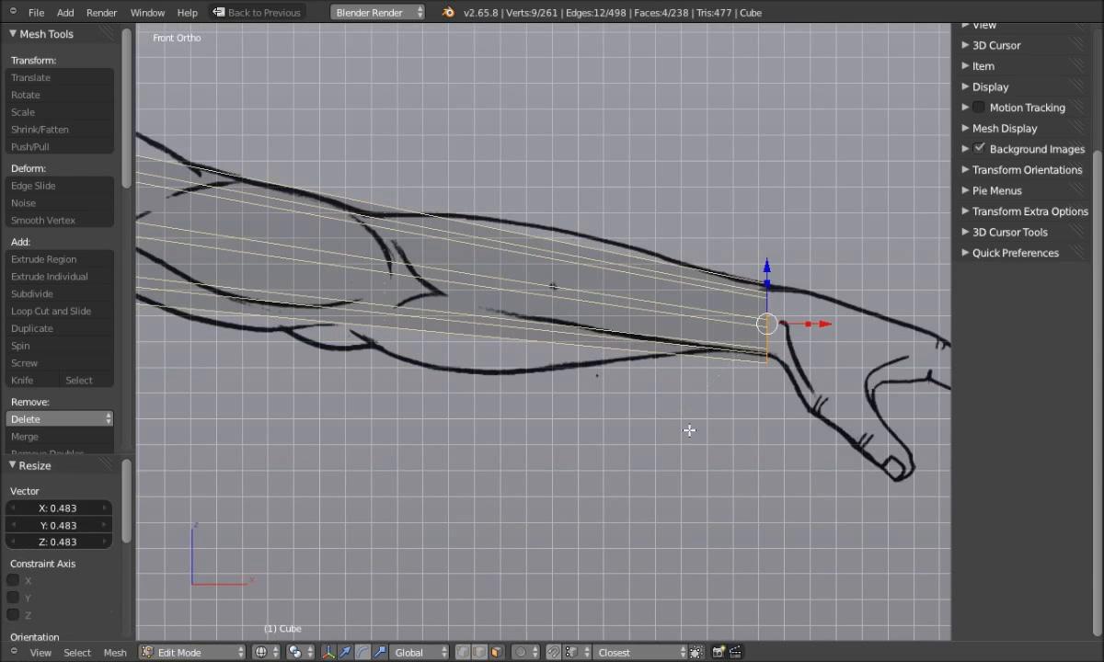
{"action": "left_click_drag", "start_coordinate": [767, 266], "coordinate": [768, 262]}
{"action": "key", "text": "s"}
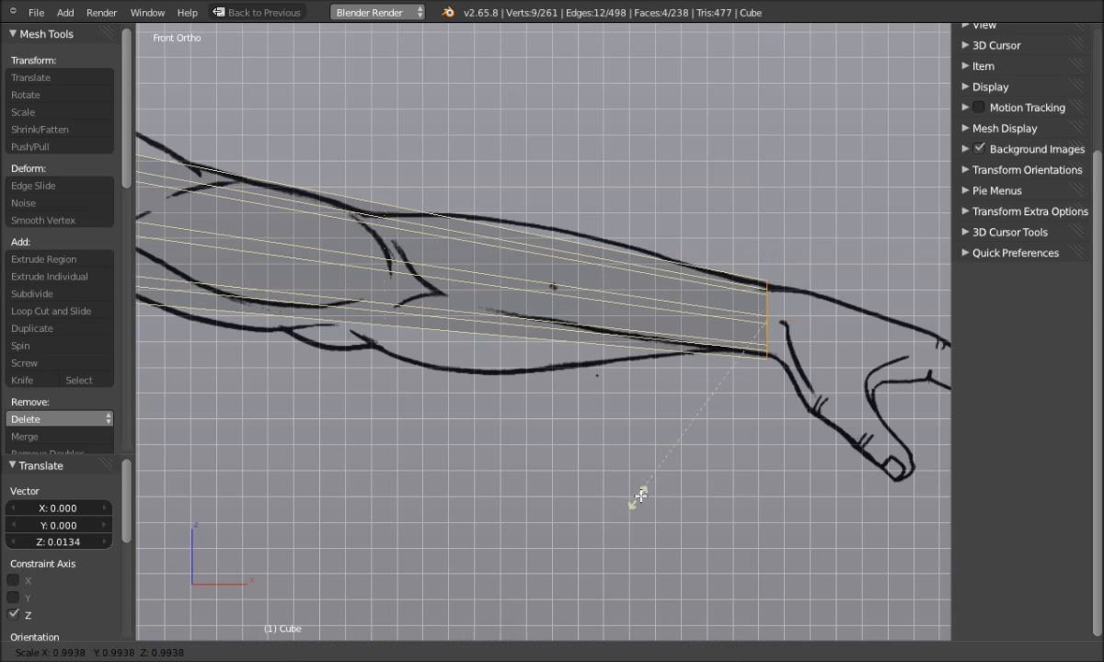
{"action": "left_click", "coordinate": [623, 487]}
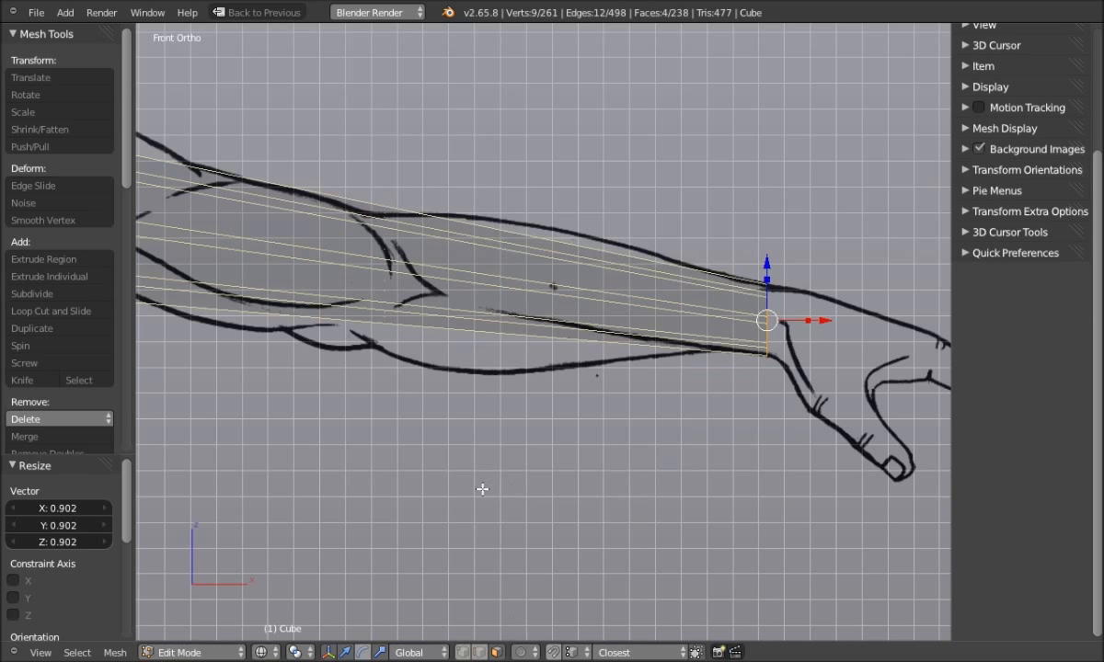
Deselect everything and switch to Solid shading to view torso and arm in 3D
{"action": "key", "text": "a"}
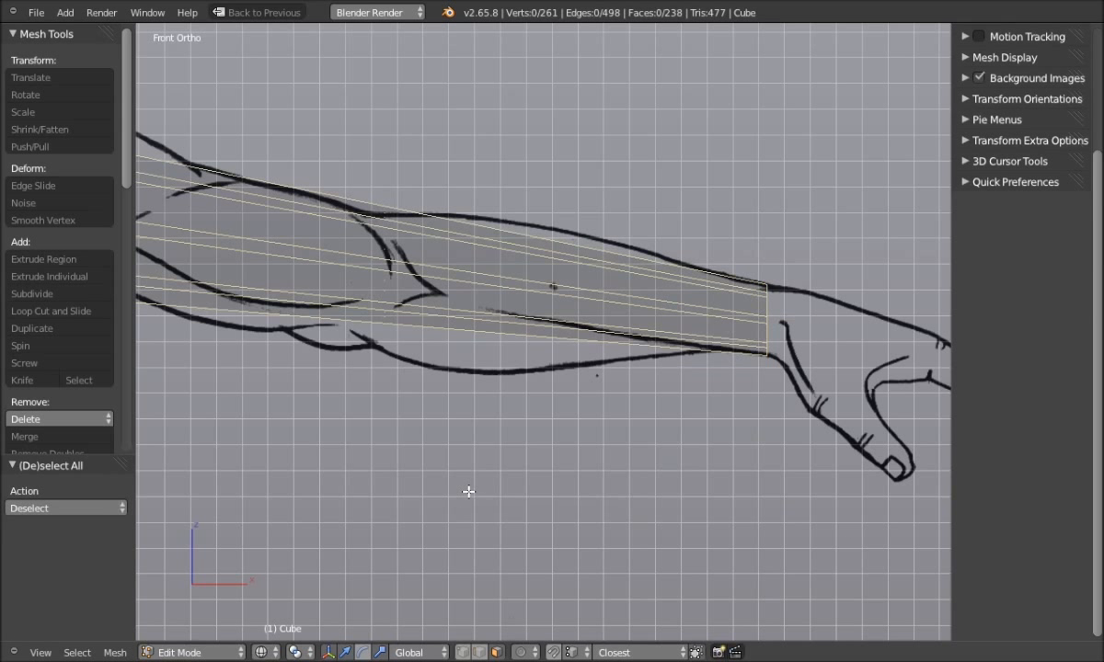
{"action": "key", "text": "z"}
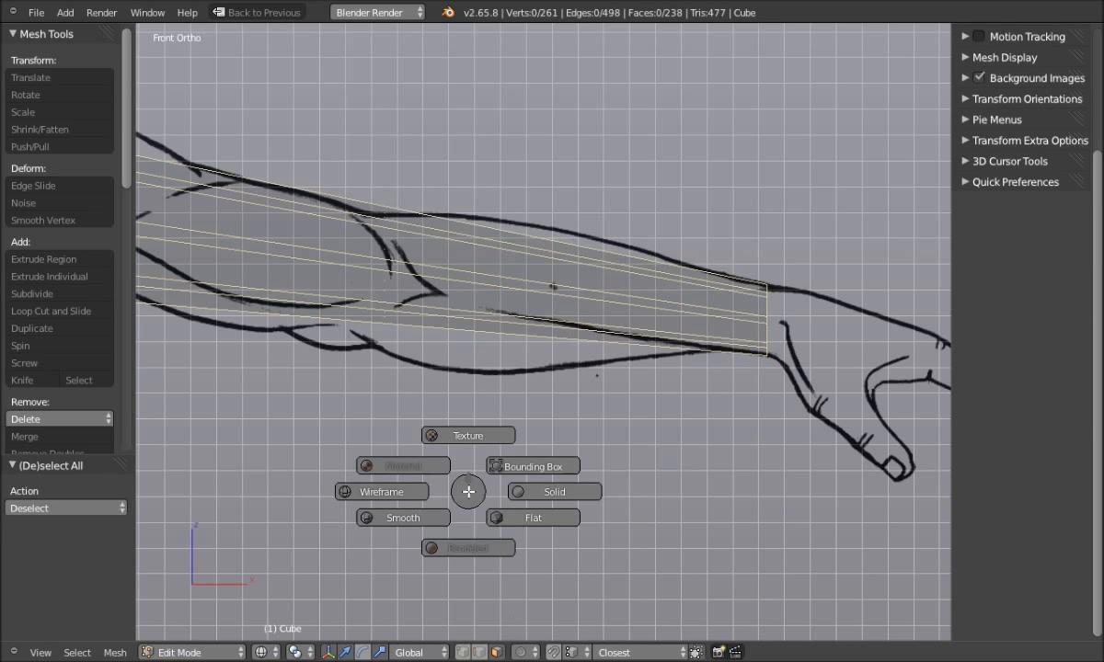
{"action": "left_click", "coordinate": [543, 492]}
{"action": "scroll", "coordinate": [345, 432], "scroll_direction": "down", "scroll_amount": 4}
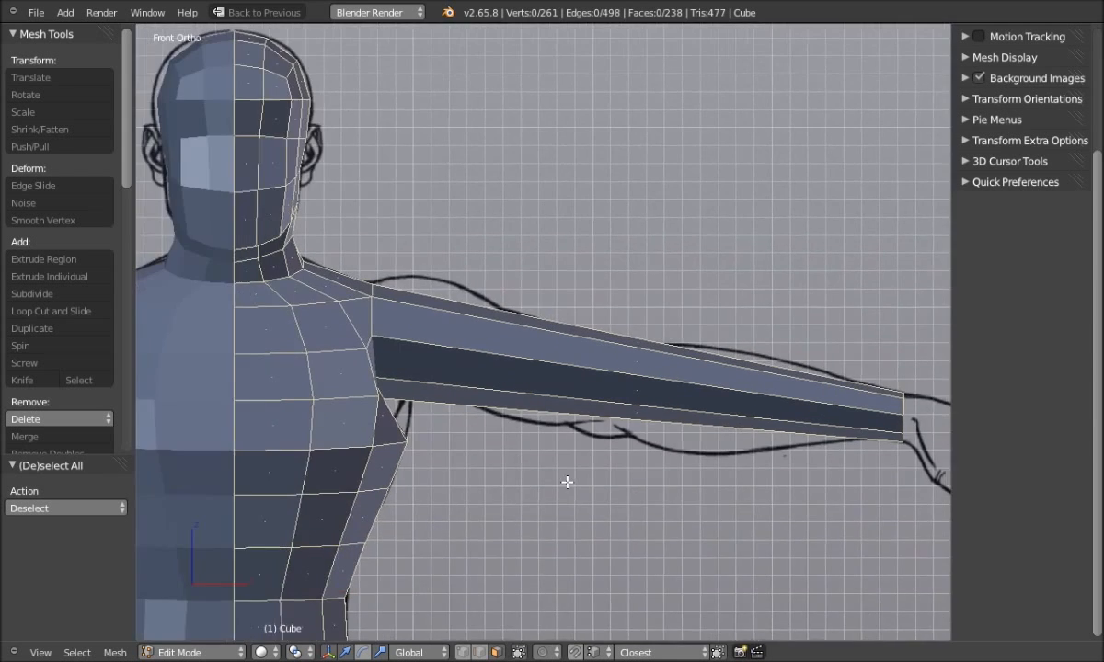
{"action": "middle_click_drag", "start_coordinate": [579, 483], "coordinate": [517, 486]}
{"action": "scroll", "coordinate": [512, 450], "scroll_direction": "up", "scroll_amount": 6}
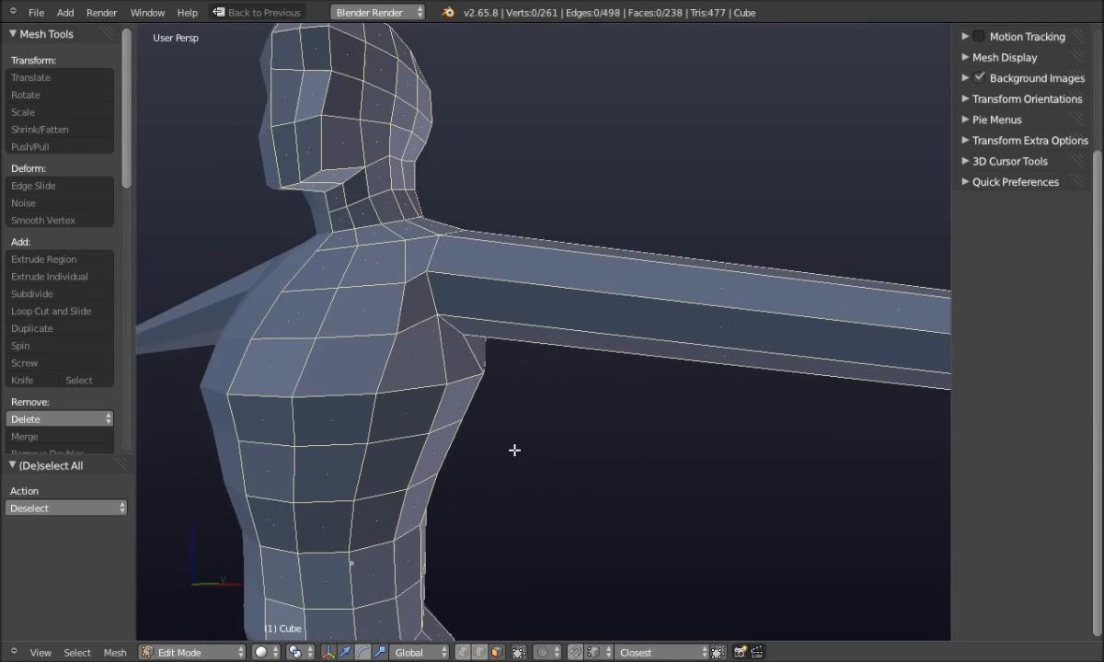
Switch to vertex select mode and move the armpit corner vertex sideways along X
{"action": "key", "text": "ctrl+Tab"}
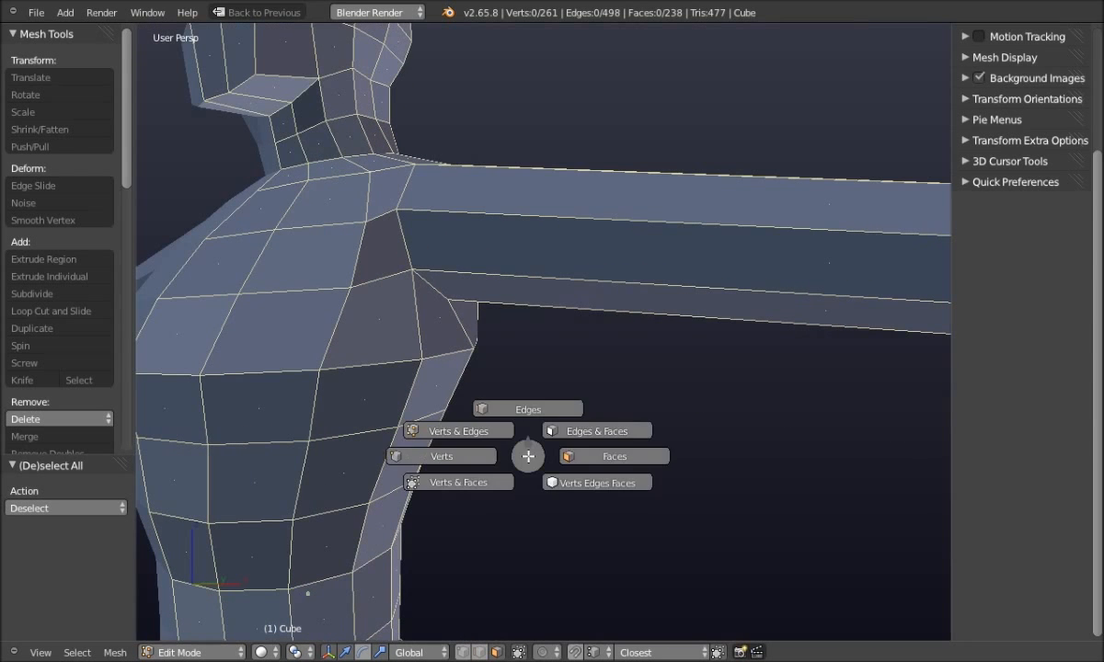
{"action": "left_click", "coordinate": [451, 454]}
{"action": "scroll", "coordinate": [479, 449], "scroll_direction": "up", "scroll_amount": 3}
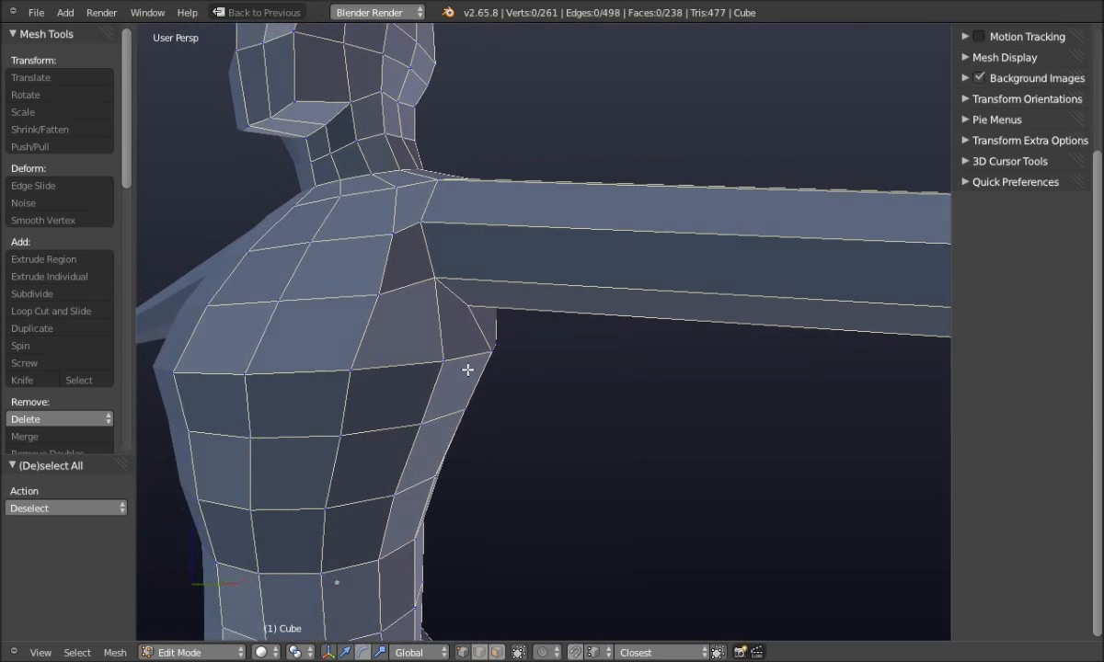
{"action": "scroll", "coordinate": [454, 323], "scroll_direction": "up", "scroll_amount": 1}
{"action": "right_click", "coordinate": [417, 288]}
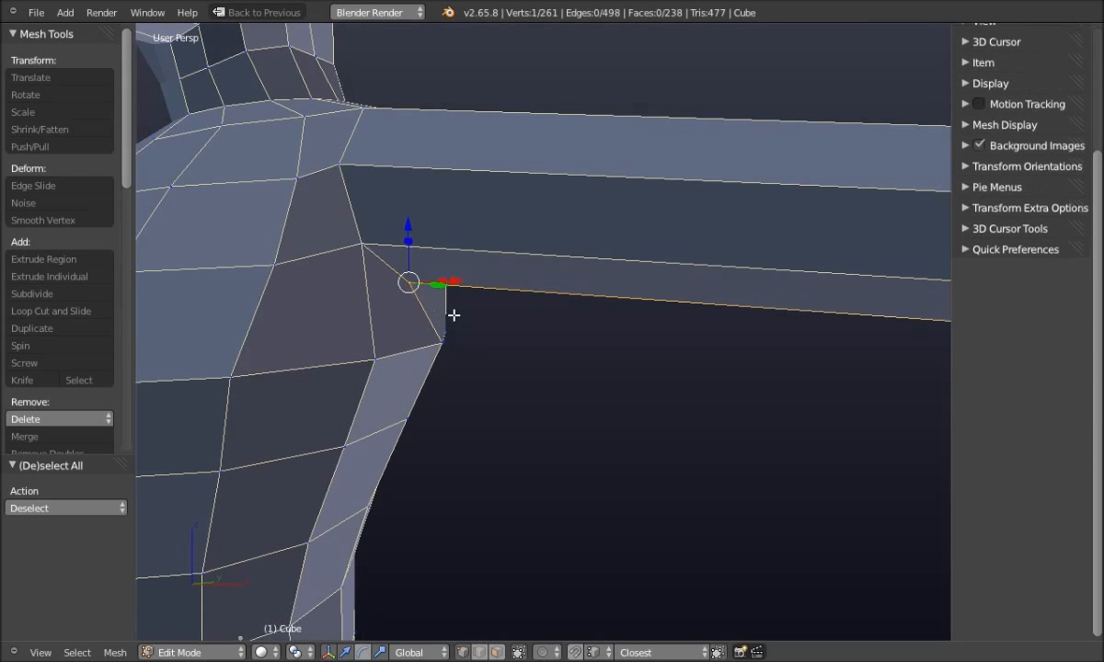
{"action": "middle_click_drag", "start_coordinate": [500, 335], "coordinate": [522, 350]}
{"action": "key", "text": "g"}
{"action": "key", "text": "x"}
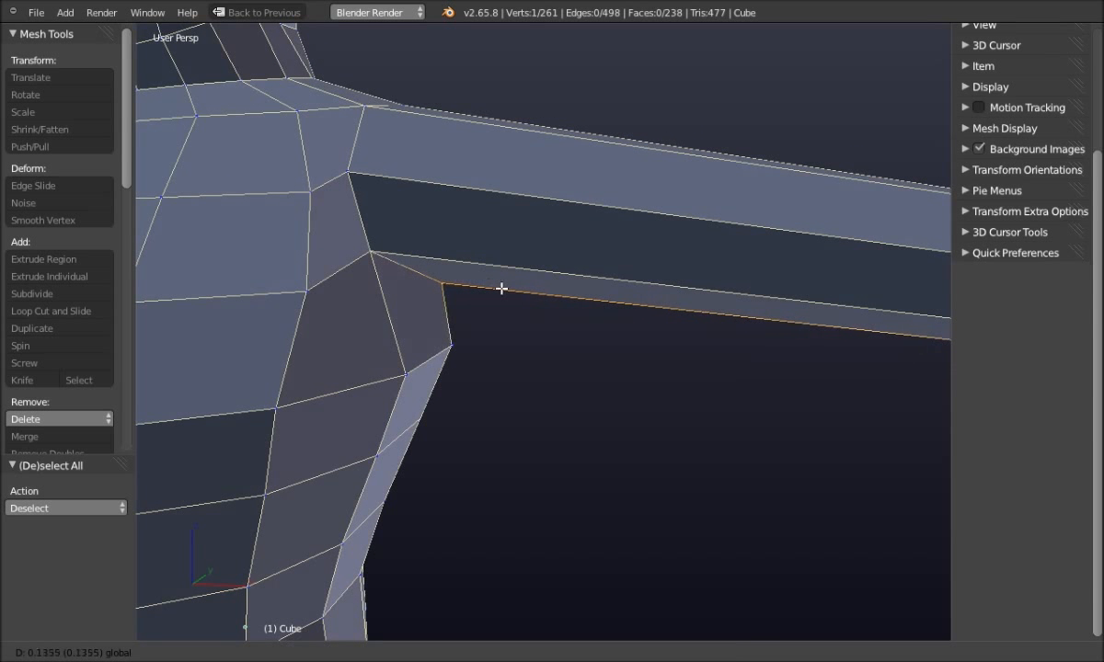
{"action": "left_click", "coordinate": [484, 296]}
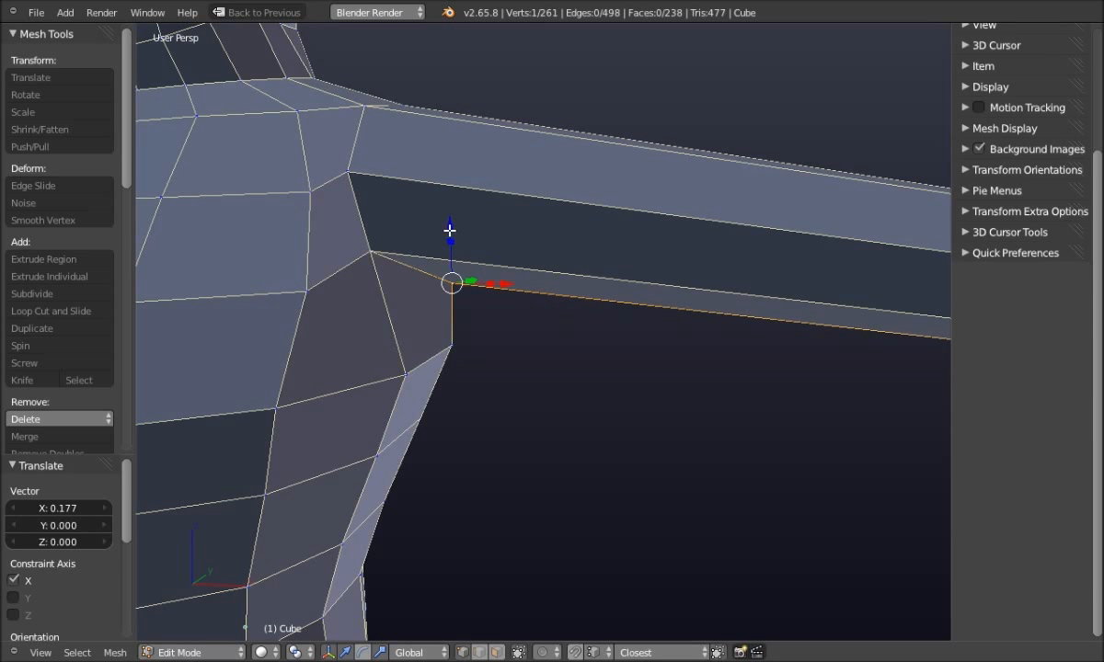
Lower the shoulder vertex along Z, then shift it sideways along X twice
{"action": "key", "text": "g"}
{"action": "key", "text": "z"}
{"action": "left_click", "coordinate": [455, 263]}
{"action": "middle_click_drag", "start_coordinate": [505, 424], "coordinate": [461, 310]}
{"action": "key", "text": "g"}
{"action": "key", "text": "x"}
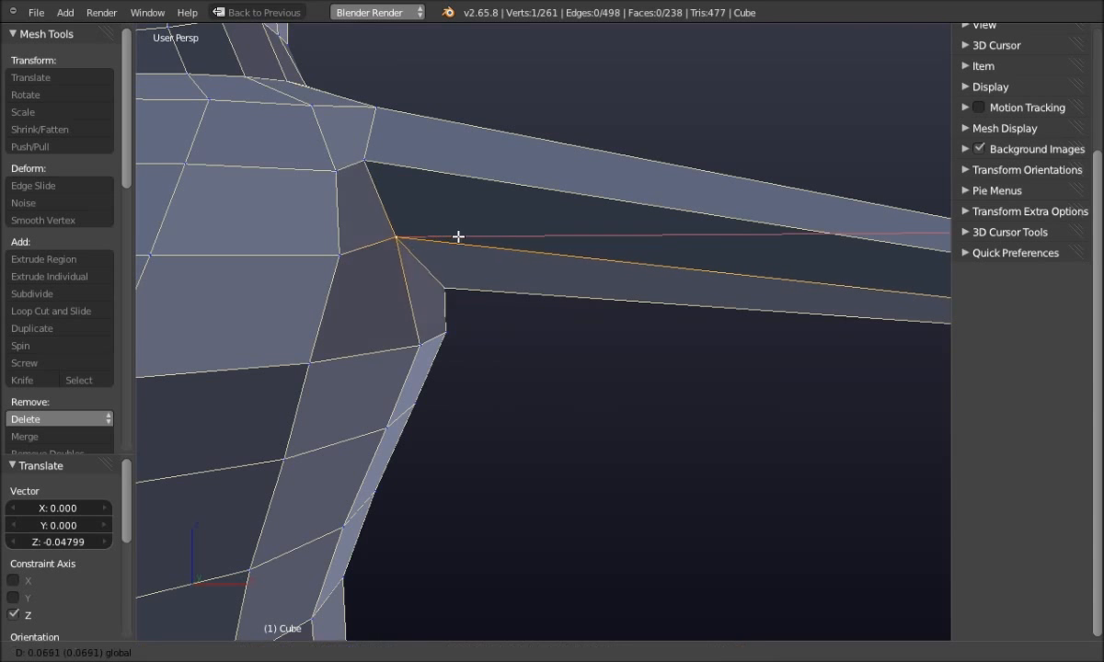
{"action": "left_click", "coordinate": [475, 241]}
{"action": "middle_click_drag", "start_coordinate": [518, 328], "coordinate": [487, 238]}
{"action": "key", "text": "g"}
{"action": "key", "text": "x"}
{"action": "left_click", "coordinate": [529, 320]}
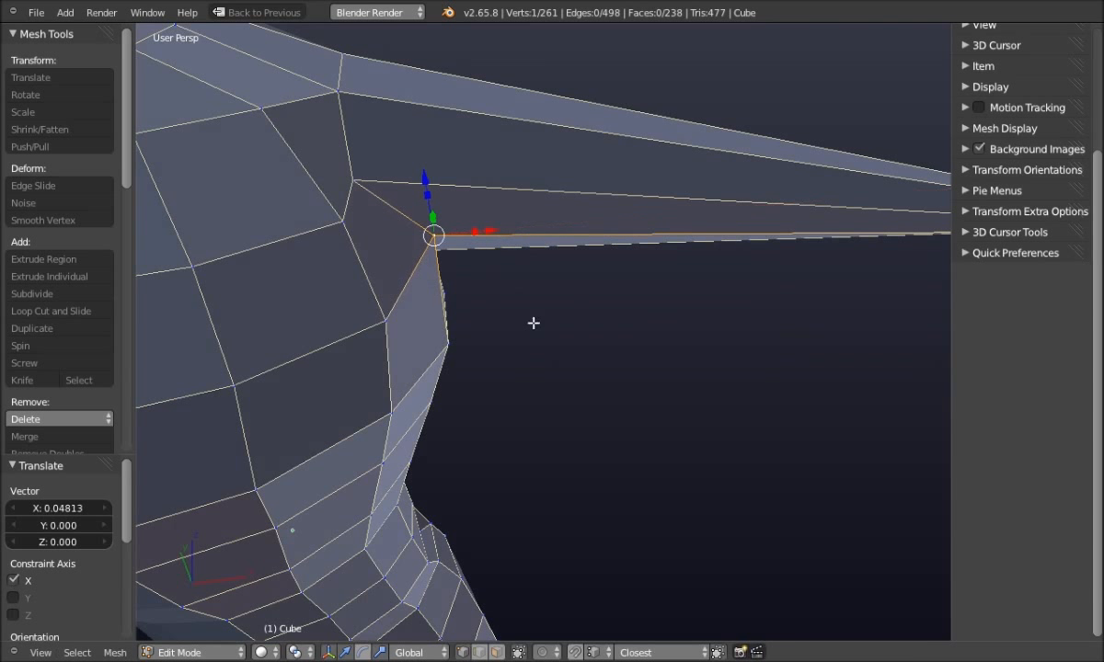
{"action": "middle_click_drag", "start_coordinate": [555, 458], "coordinate": [516, 398]}
Nudge the vertex above the armpit sideways along X in two small moves, then deselect
{"action": "key", "text": "a"}
{"action": "right_click", "coordinate": [317, 159]}
{"action": "key", "text": "a"}
{"action": "right_click", "coordinate": [333, 171]}
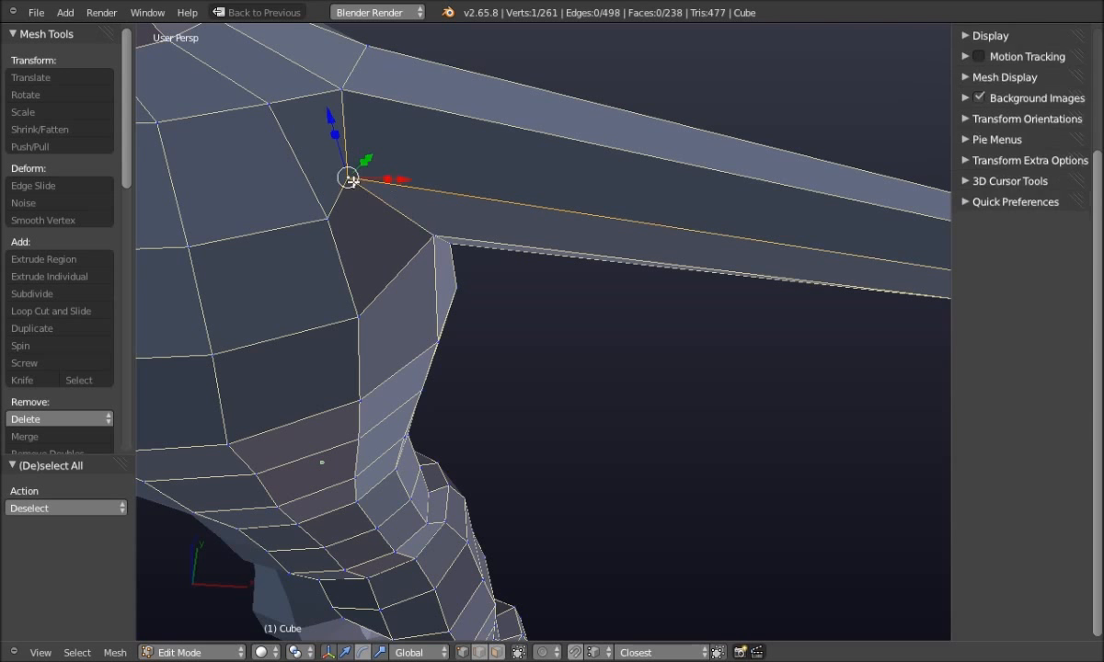
{"action": "key", "text": "g"}
{"action": "key", "text": "x"}
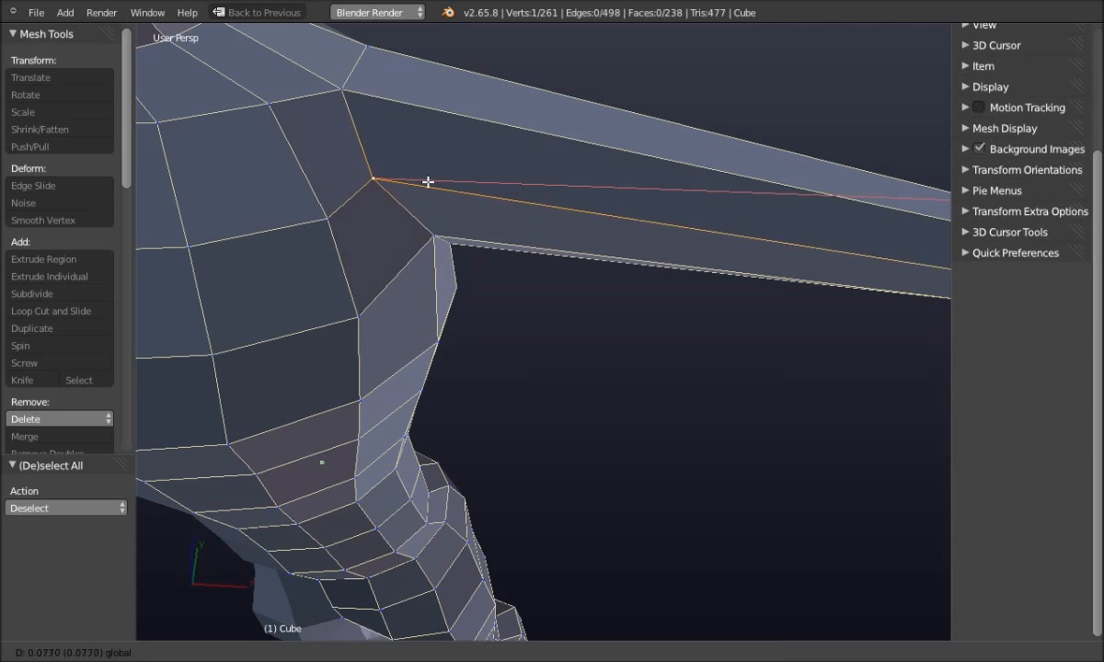
{"action": "left_click", "coordinate": [433, 184]}
{"action": "middle_click_drag", "start_coordinate": [434, 184], "coordinate": [423, 146]}
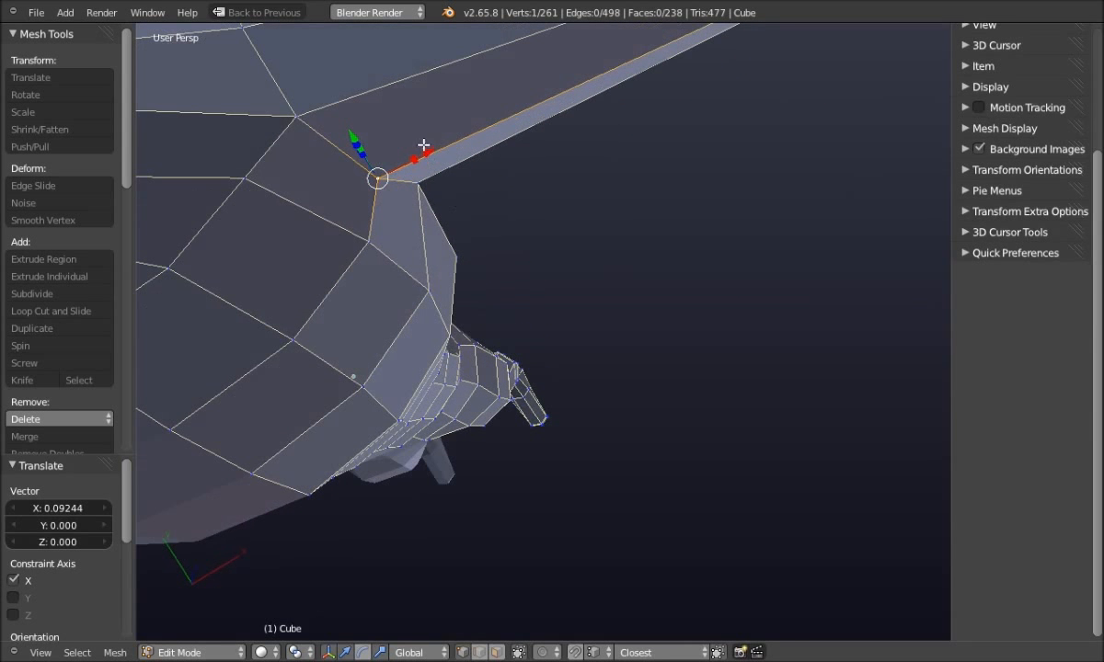
{"action": "key", "text": "g"}
{"action": "key", "text": "x"}
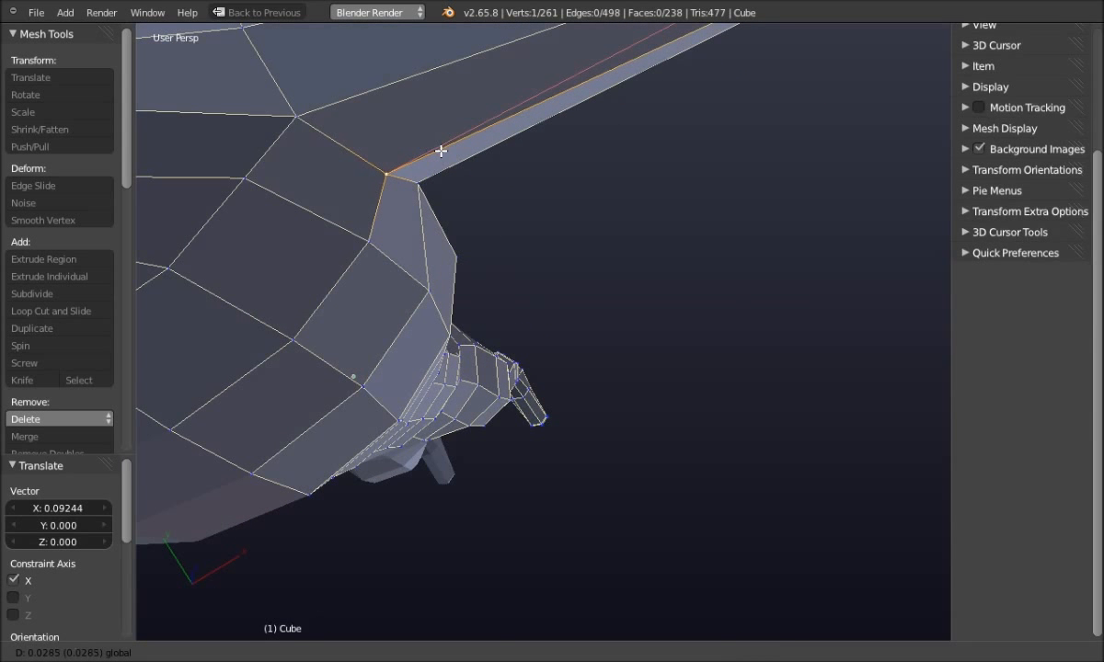
{"action": "left_click", "coordinate": [443, 149]}
{"action": "key", "text": "a"}
{"action": "middle_click_drag", "start_coordinate": [641, 289], "coordinate": [394, 312]}
Select the vertex where the upper arm meets the chest and begin a Vertex Slide (Shift+V)
{"action": "right_click", "coordinate": [421, 189]}
{"action": "middle_click_drag", "start_coordinate": [416, 192], "coordinate": [491, 222]}
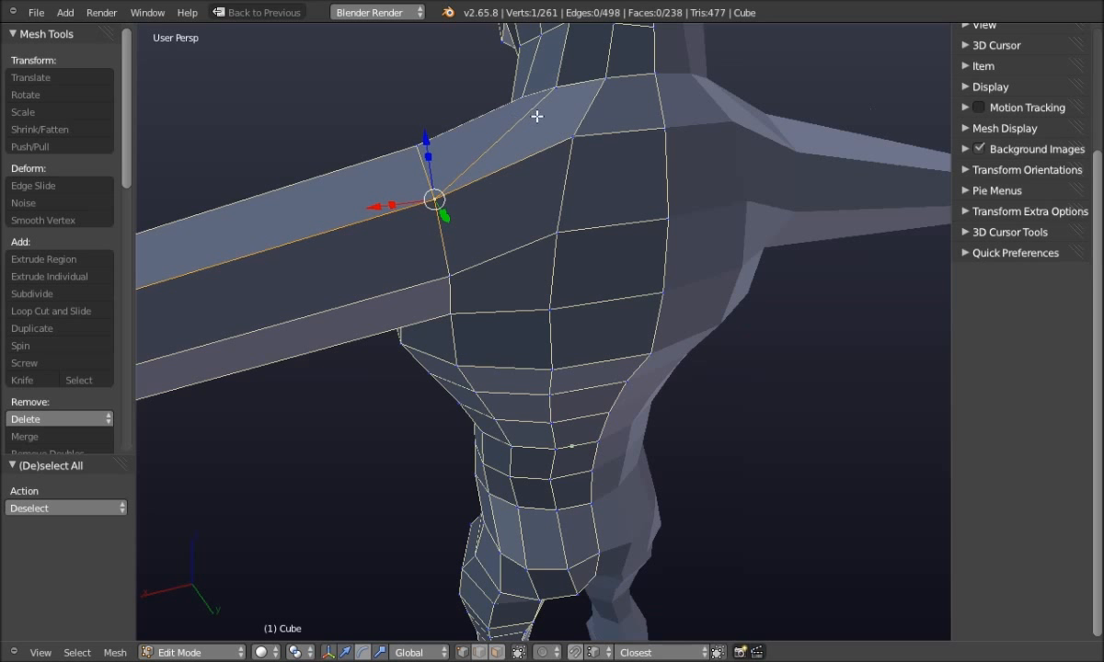
{"action": "key", "text": "F9"}
{"action": "left_click_drag", "start_coordinate": [561, 104], "coordinate": [536, 138]}
{"action": "right_click", "coordinate": [503, 156]}
{"action": "left_click", "coordinate": [339, 97]}
{"action": "key", "text": "Escape"}
{"action": "scroll", "coordinate": [482, 184], "scroll_direction": "up", "scroll_amount": 1}
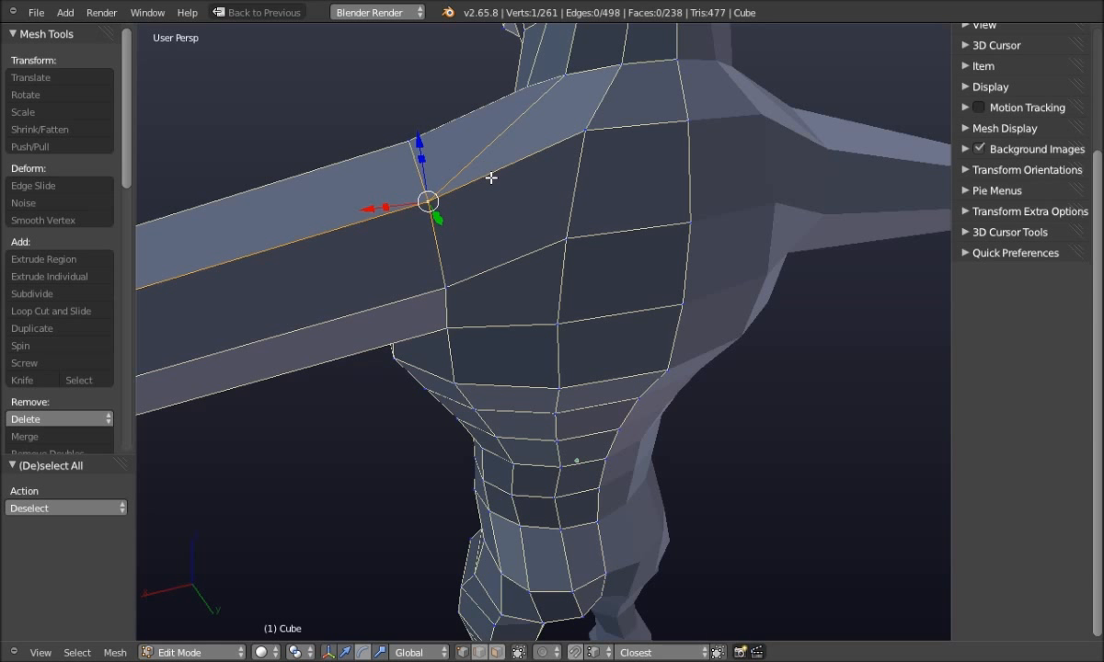
{"action": "key", "text": "shift+v"}
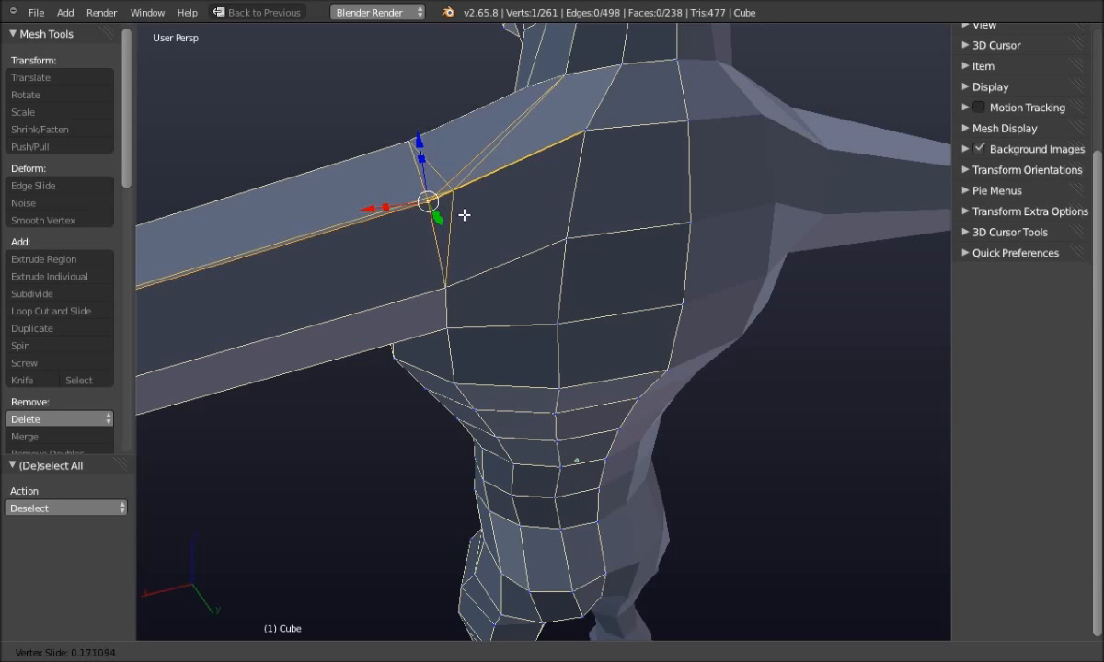
Confirm the vertex slide and slide the shoulder vertices along their edges twice more
{"action": "left_click", "coordinate": [473, 210]}
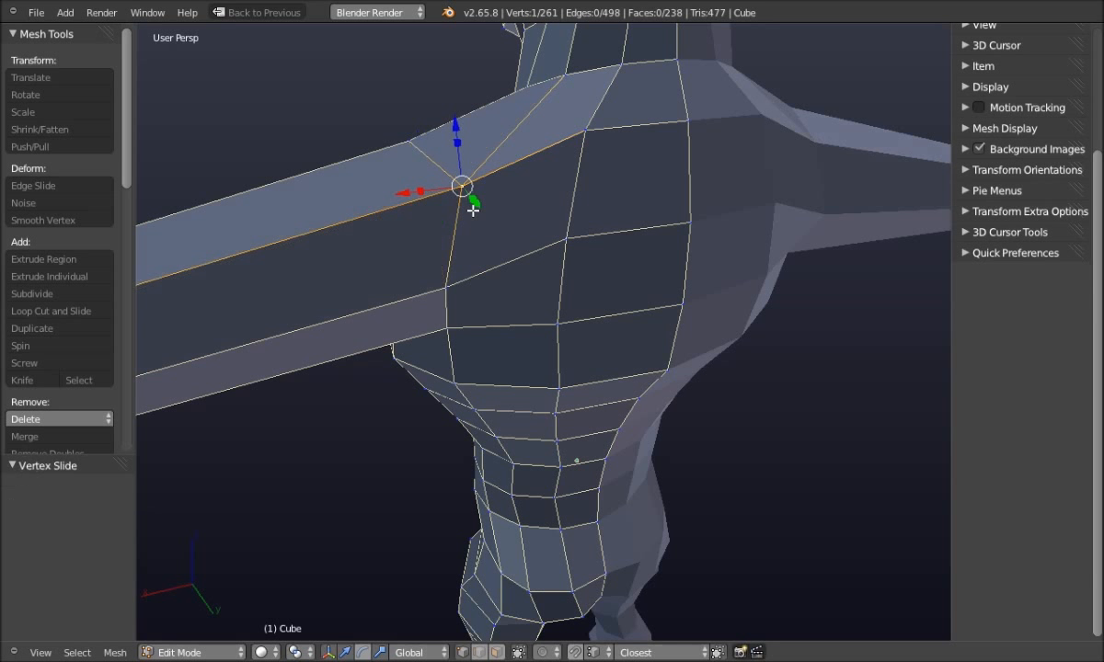
{"action": "middle_click_drag", "start_coordinate": [365, 207], "coordinate": [338, 236]}
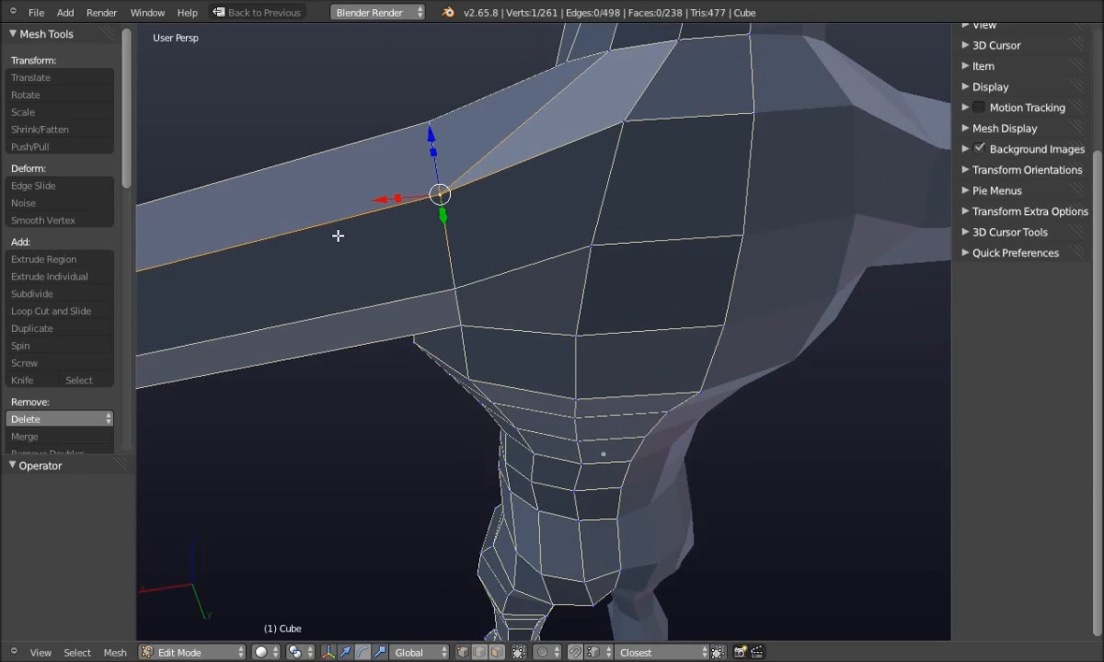
{"action": "key", "text": "shift+v"}
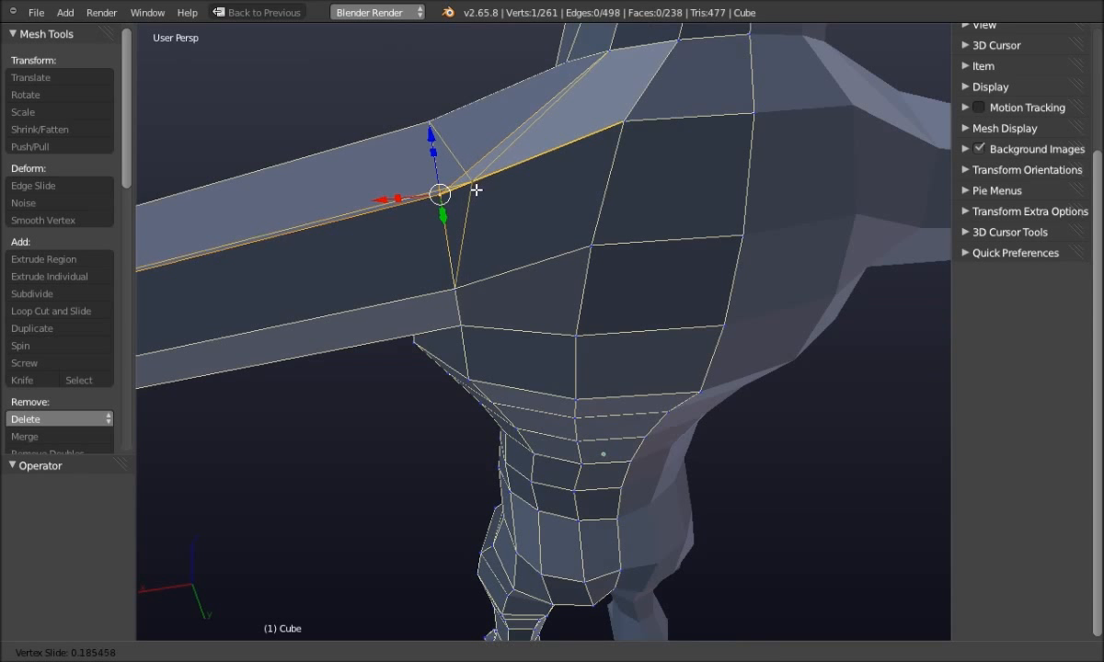
{"action": "left_click", "coordinate": [468, 182]}
{"action": "middle_click_drag", "start_coordinate": [264, 118], "coordinate": [457, 289]}
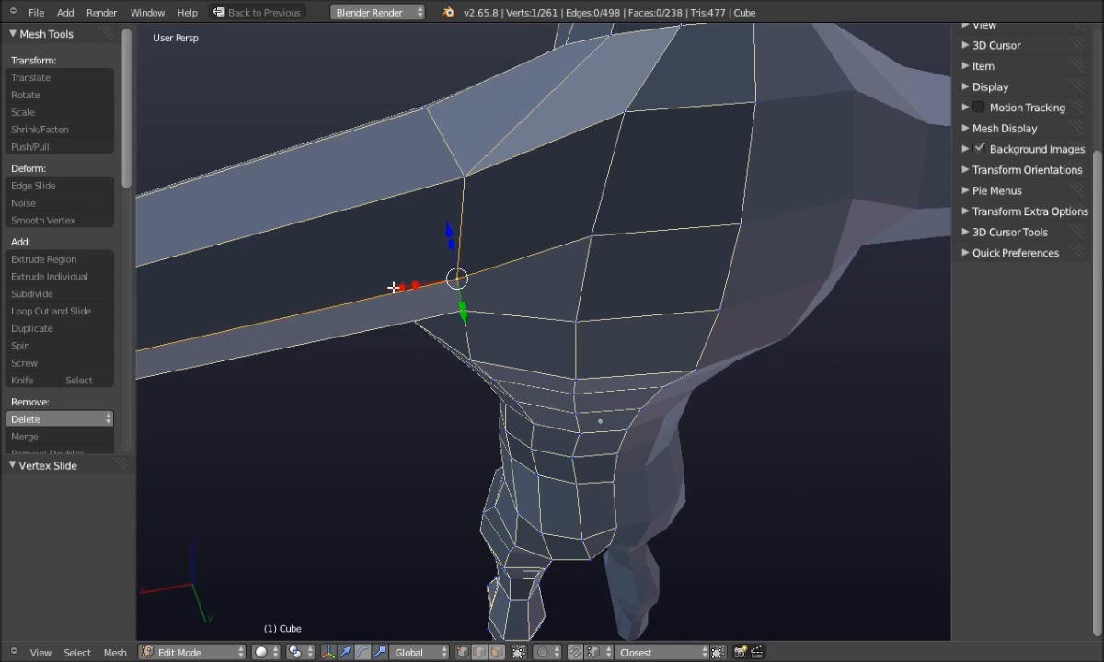
{"action": "key", "text": "shift+v"}
{"action": "left_click", "coordinate": [412, 291]}
Move the vertex up toward the shoulder top, then deselect all
{"action": "middle_click_drag", "start_coordinate": [316, 79], "coordinate": [454, 190]}
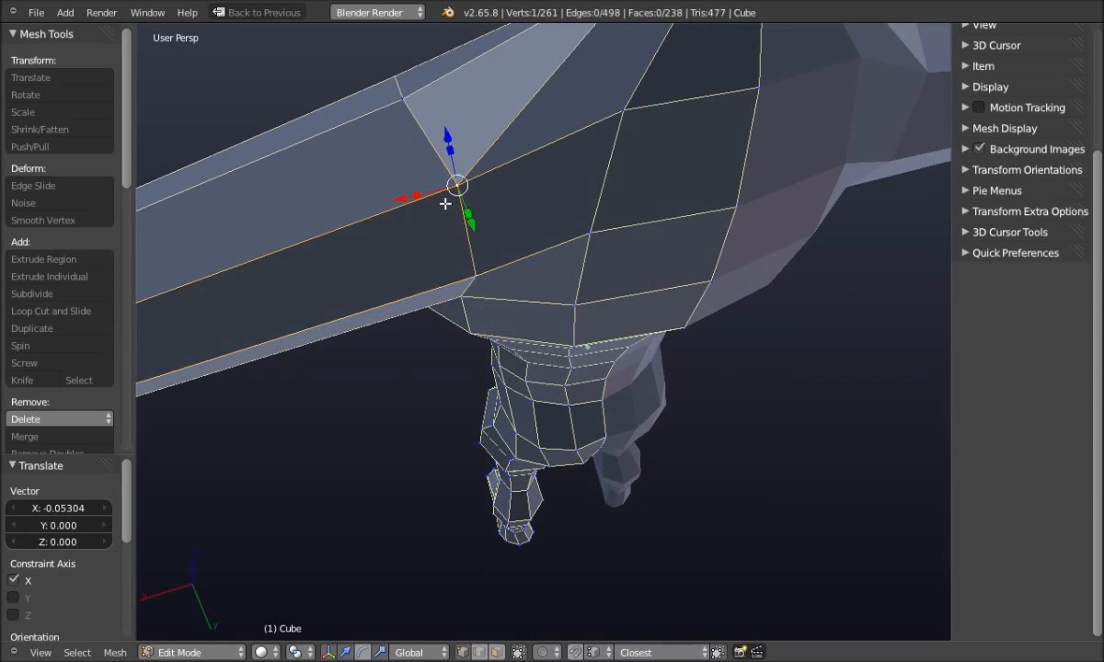
{"action": "key", "text": "g"}
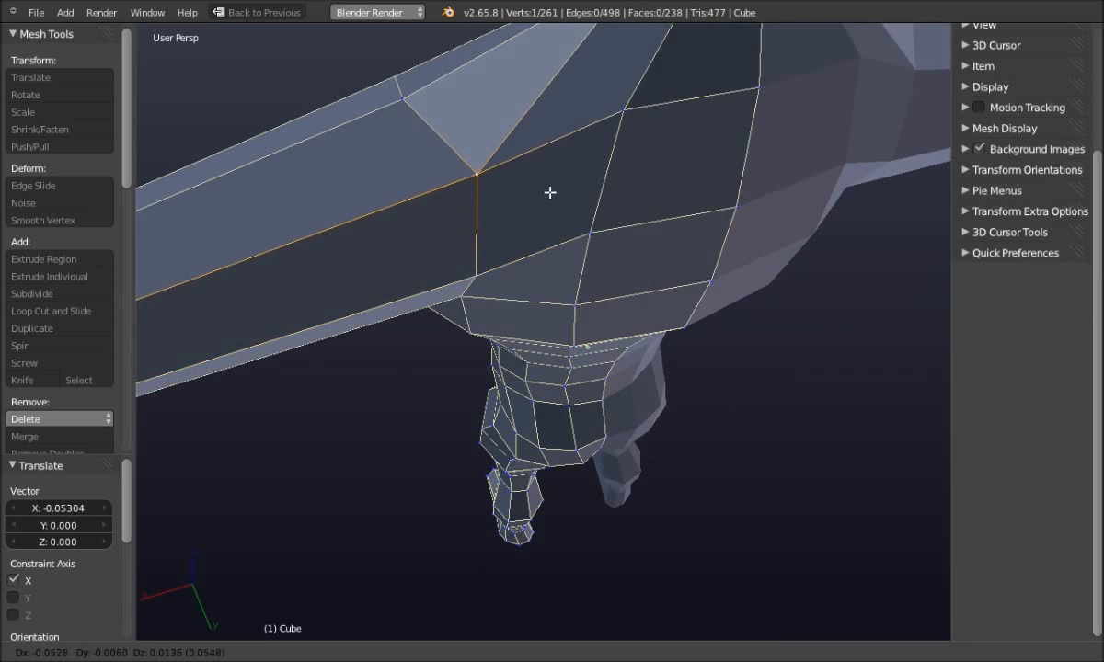
{"action": "left_click", "coordinate": [543, 195]}
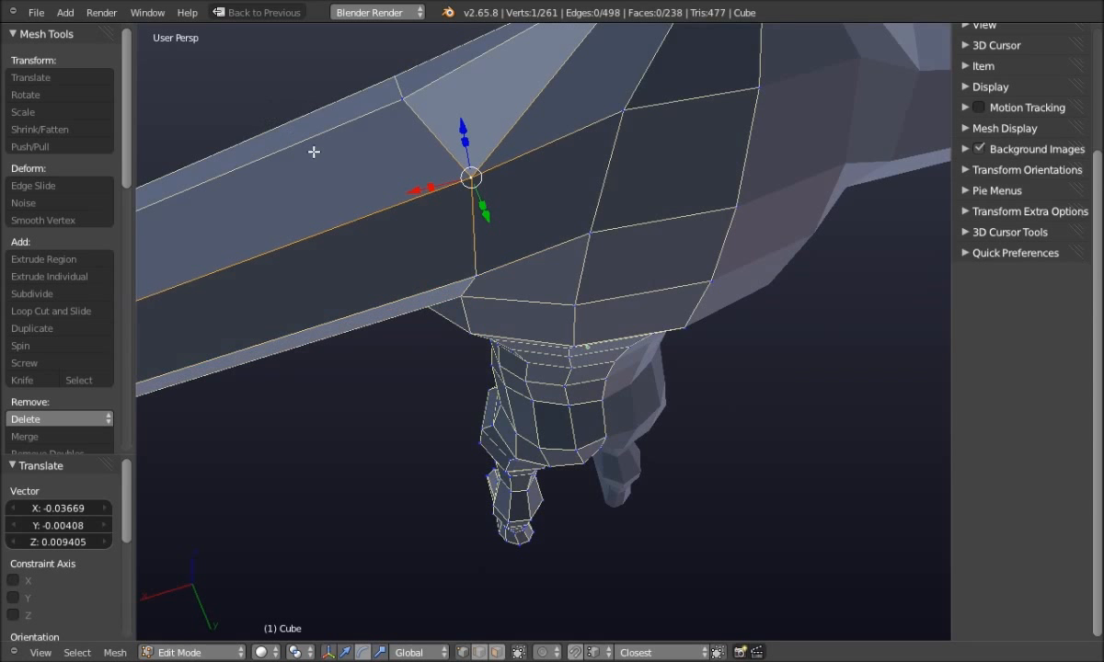
{"action": "key", "text": "a"}
{"action": "middle_click_drag", "start_coordinate": [271, 126], "coordinate": [367, 229]}
{"action": "scroll", "coordinate": [306, 161], "scroll_direction": "up", "scroll_amount": 3}
{"action": "middle_click_drag", "start_coordinate": [306, 161], "coordinate": [403, 187]}
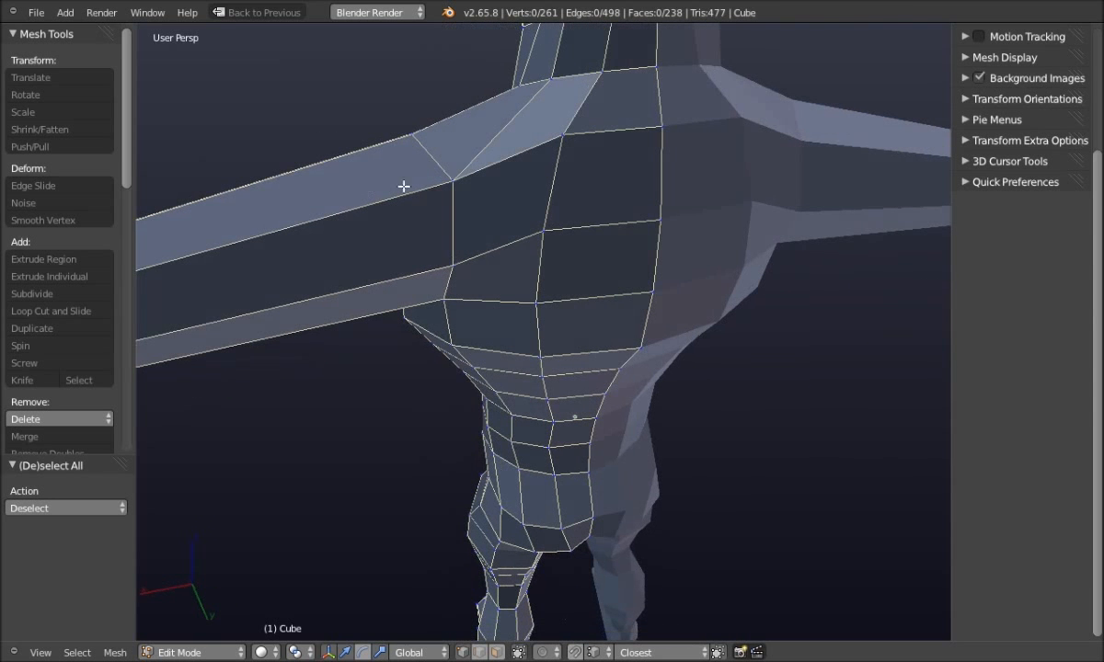
Try moving the top-of-chest vertex vertically, then view the torso from a new angle
{"action": "right_click", "coordinate": [567, 139]}
{"action": "key", "text": "g"}
{"action": "key", "text": "z"}
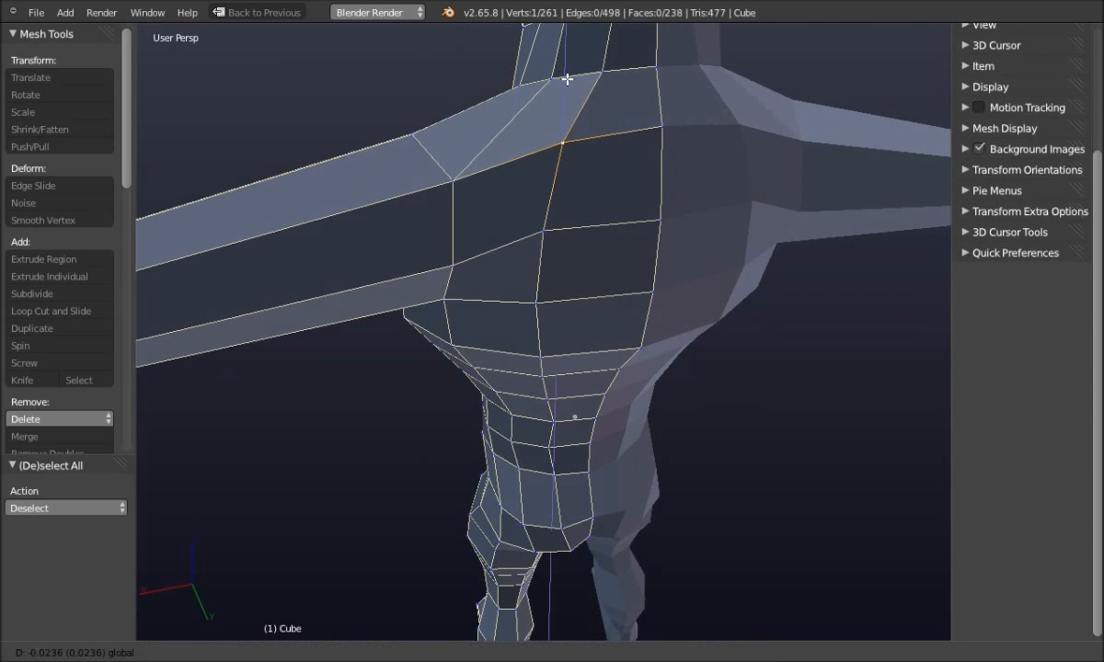
{"action": "key", "text": "Escape"}
{"action": "middle_click_drag", "start_coordinate": [271, 113], "coordinate": [474, 241]}
{"action": "scroll", "coordinate": [474, 241], "scroll_direction": "up", "scroll_amount": 4}
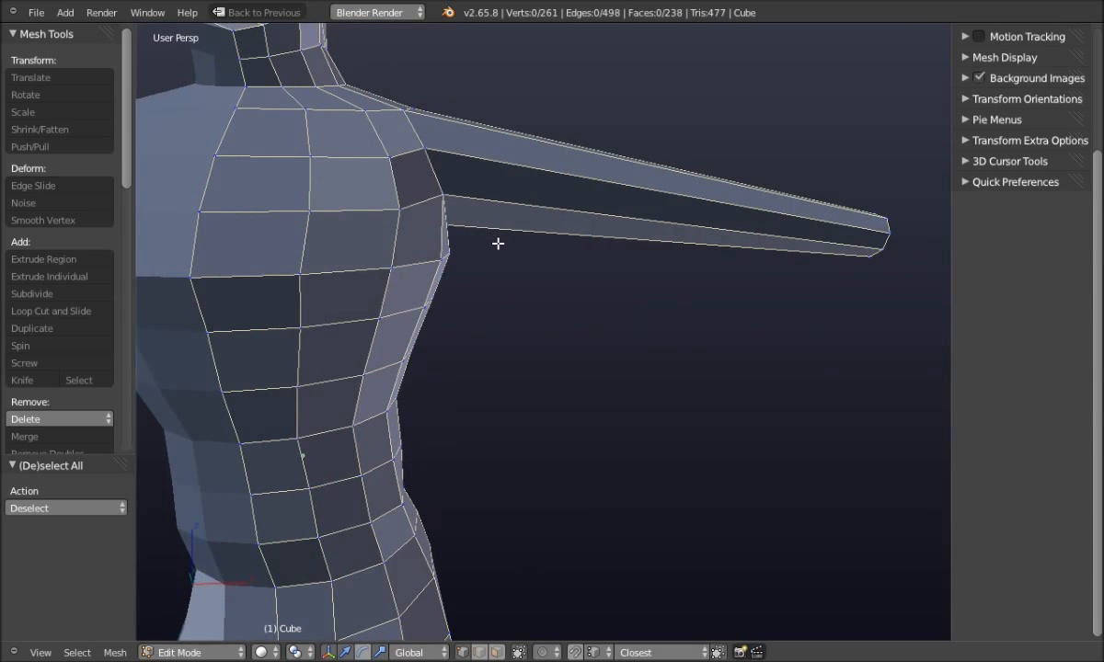
Switch to the front view over the reference drawing
{"action": "key", "text": "q"}
{"action": "left_click", "coordinate": [553, 221]}
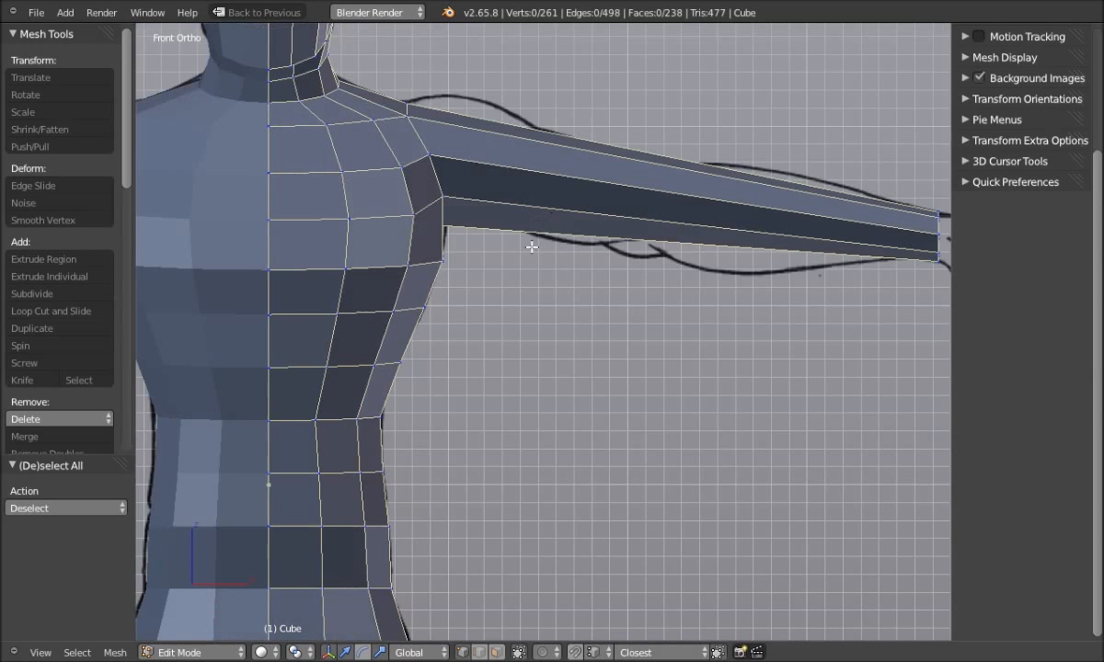
{"action": "scroll", "coordinate": [530, 250], "scroll_direction": "down", "scroll_amount": 2}
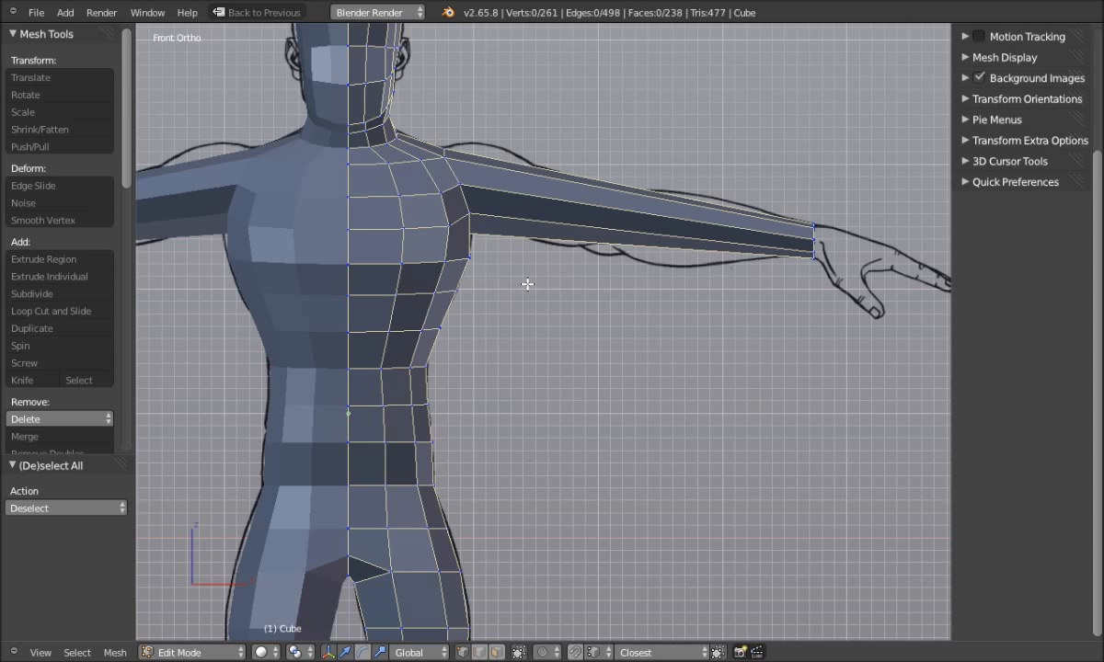
Cut five evenly spaced edge loops along the arm with Ctrl+R, then deselect them
{"action": "key", "text": "ctrl+r"}
{"action": "scroll", "coordinate": [590, 228], "scroll_direction": "up", "scroll_amount": 1}
{"action": "scroll", "coordinate": [594, 229], "scroll_direction": "up", "scroll_amount": 1}
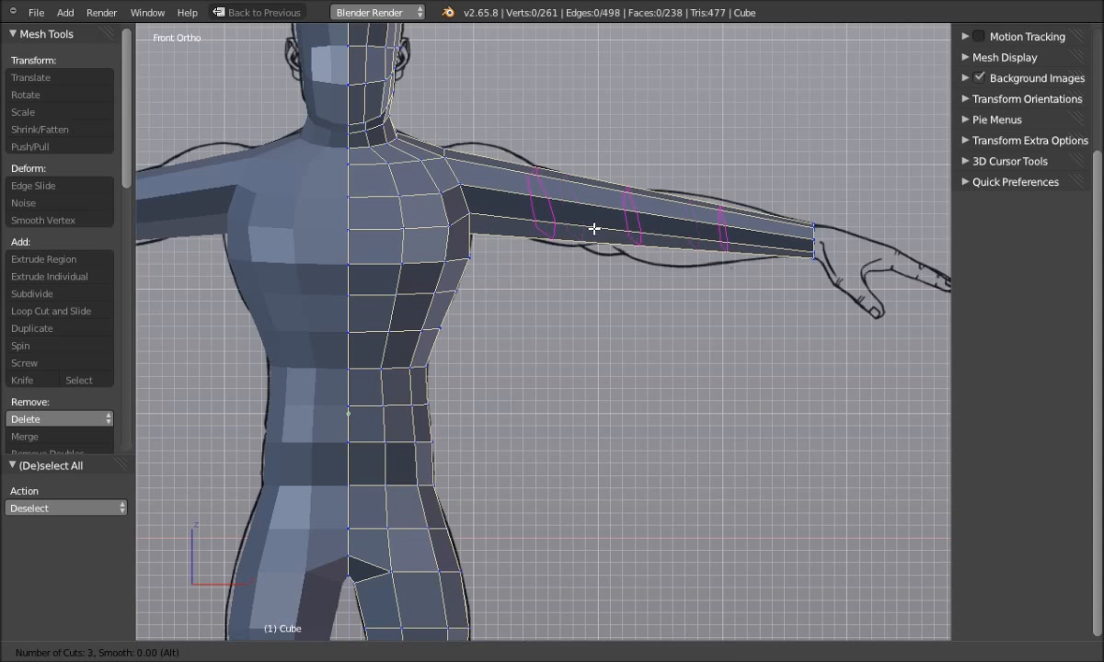
{"action": "scroll", "coordinate": [595, 230], "scroll_direction": "up", "scroll_amount": 1}
{"action": "left_click", "coordinate": [594, 229]}
{"action": "right_click", "coordinate": [594, 229]}
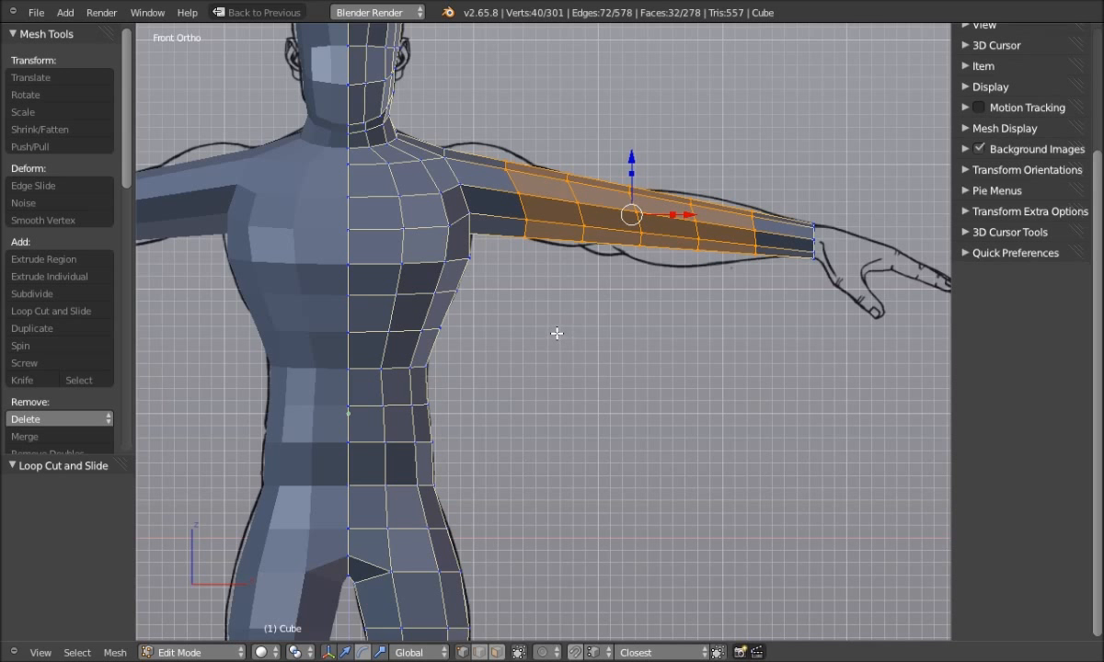
{"action": "key", "text": "a"}
{"action": "scroll", "coordinate": [563, 318], "scroll_direction": "up", "scroll_amount": 1}
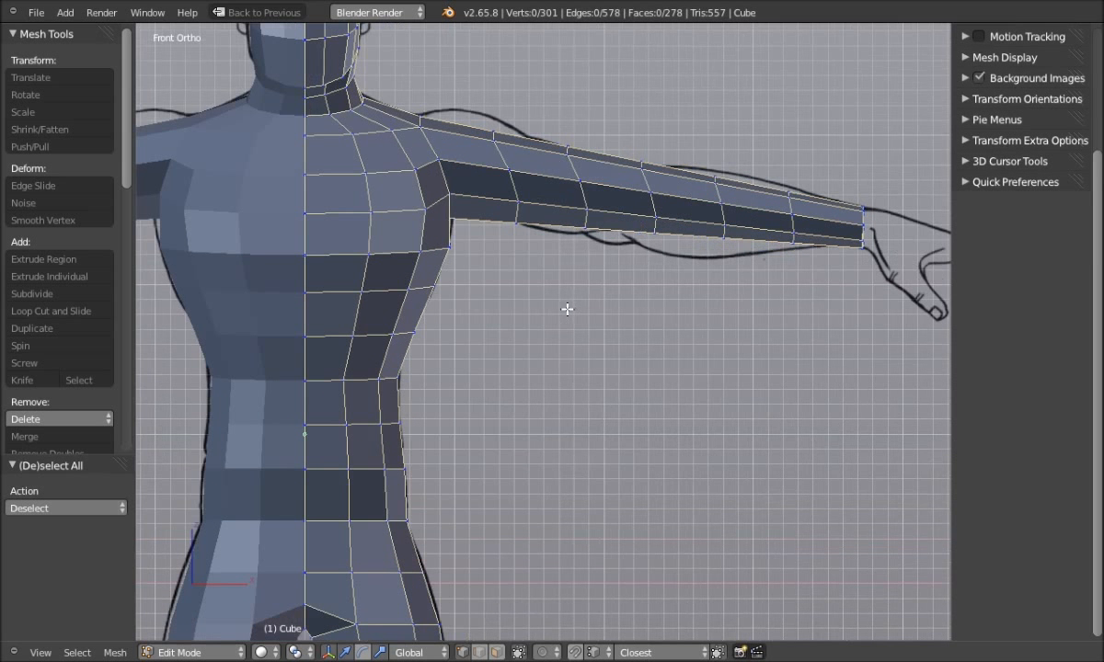
{"action": "mouse_move", "coordinate": [571, 297]}
{"action": "middle_mouse_down", "text": "shift"}
{"action": "mouse_move", "coordinate": [505, 311]}
{"action": "mouse_move", "coordinate": [534, 310]}
{"action": "middle_mouse_up", "text": "shift"}
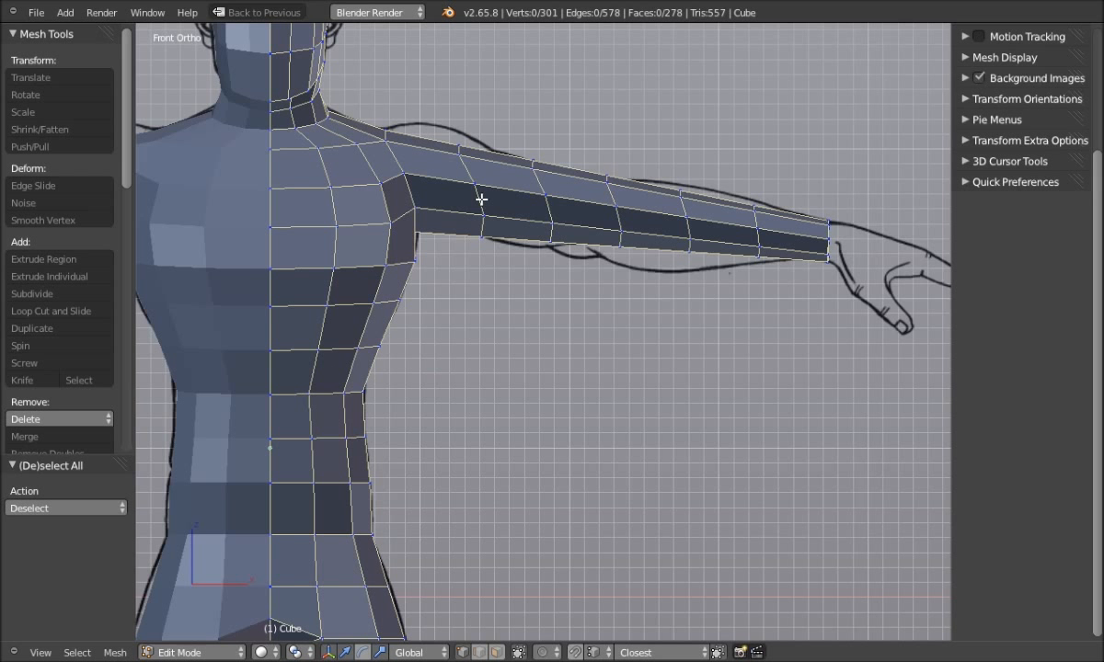
Switch to wireframe and flatten the first upper-arm loop into a vertical ring with S X 0
{"action": "key", "text": "z"}
{"action": "left_click", "coordinate": [424, 195]}
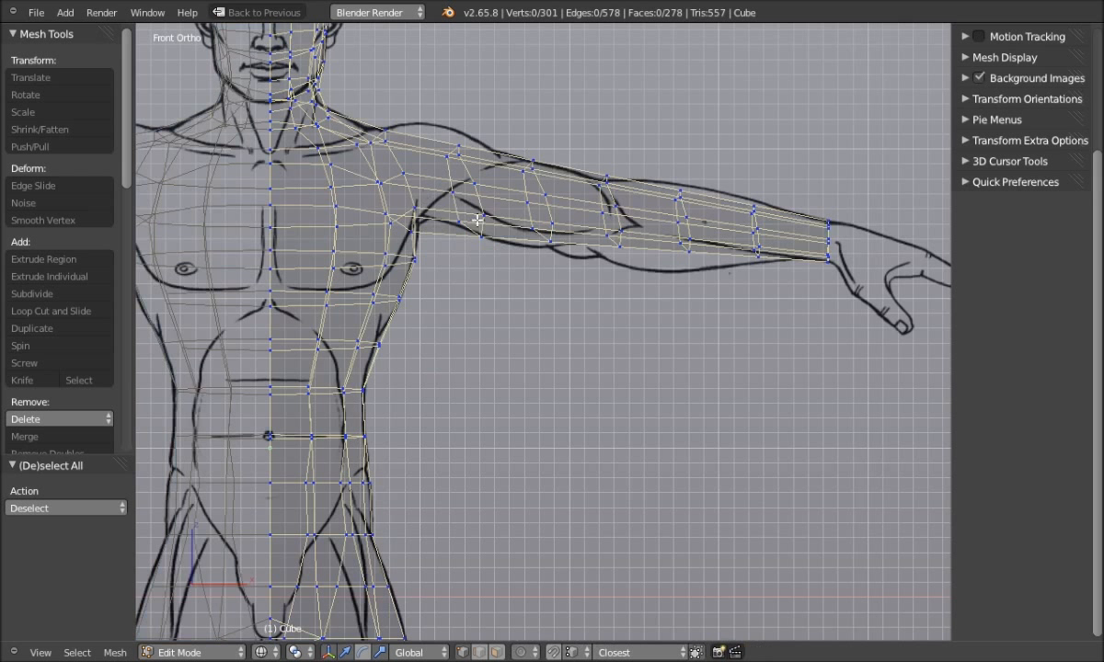
{"action": "scroll", "coordinate": [474, 193], "scroll_direction": "up", "scroll_amount": 1}
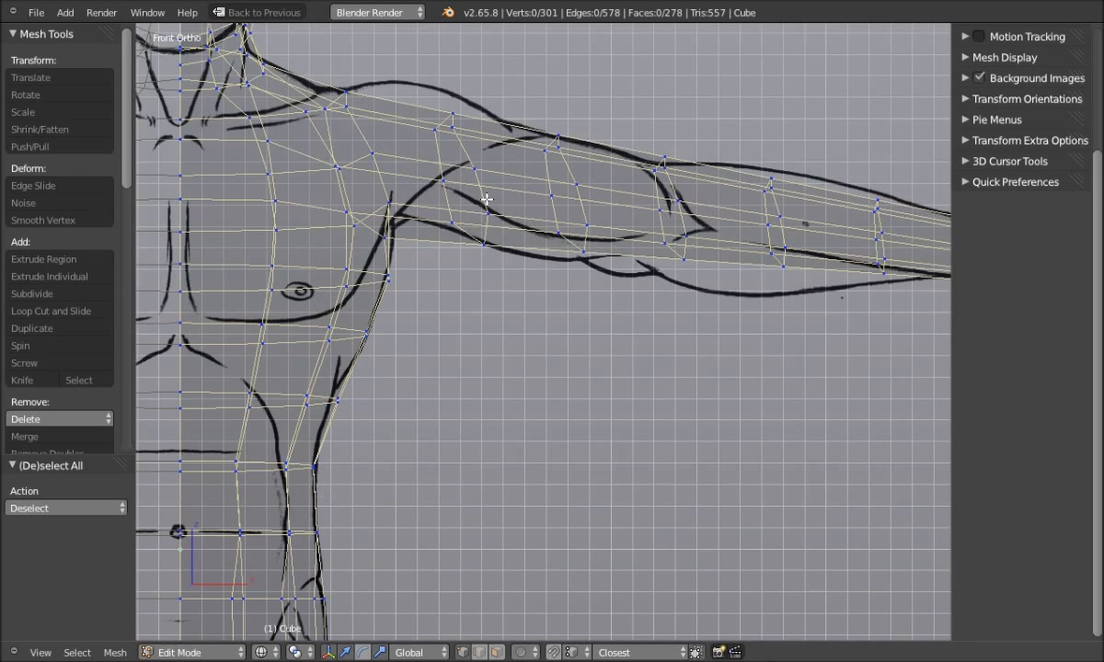
{"action": "right_click", "coordinate": [486, 199], "text": "alt"}
{"action": "scroll", "coordinate": [480, 252], "scroll_direction": "down", "scroll_amount": 1}
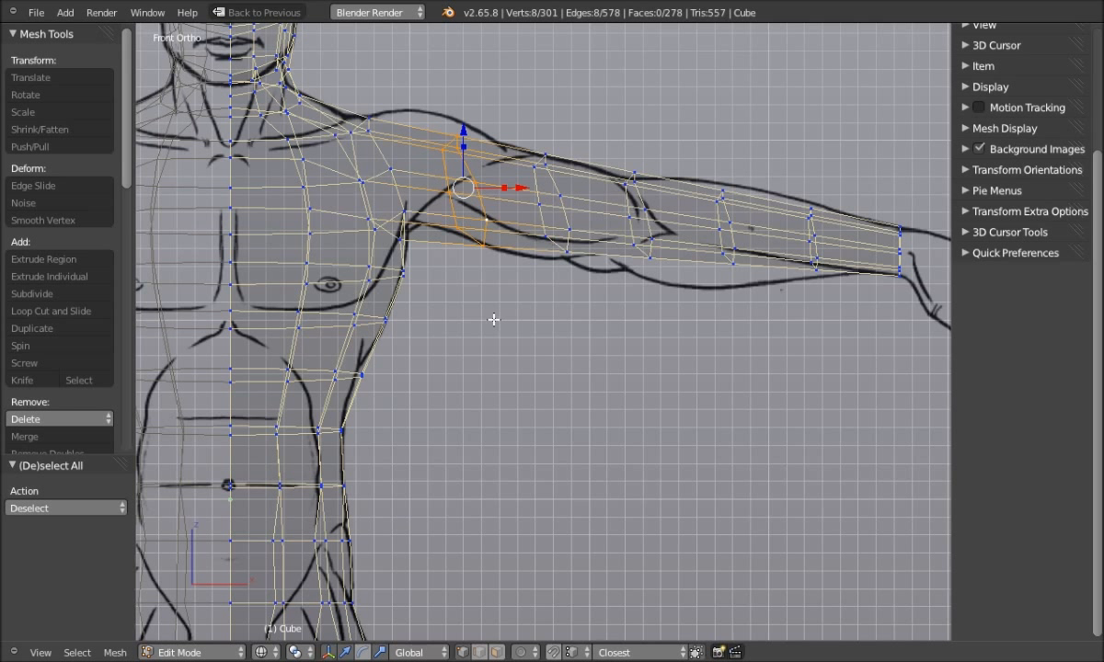
{"action": "key", "text": "s"}
{"action": "key", "text": "x"}
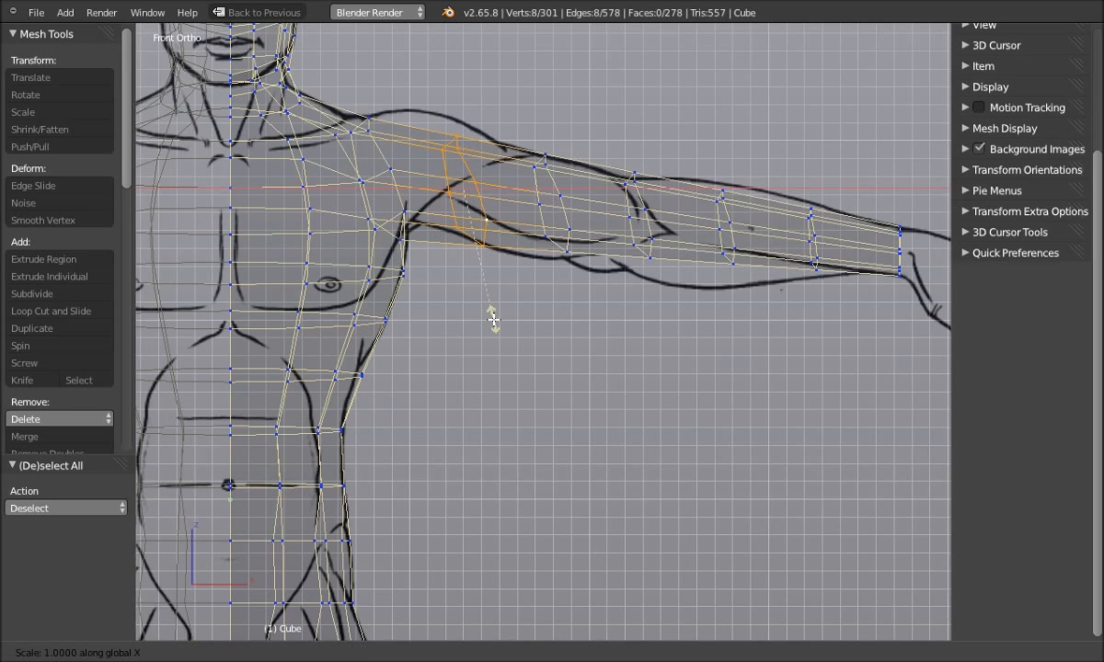
{"action": "type", "text": "0"}
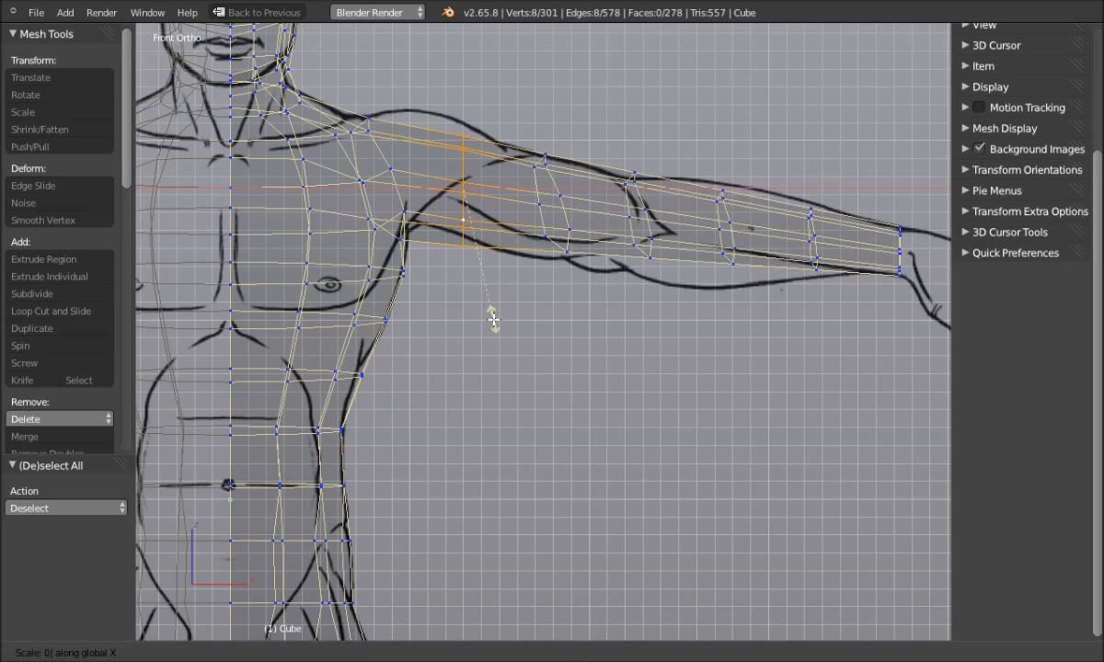
{"action": "key", "text": "Return"}
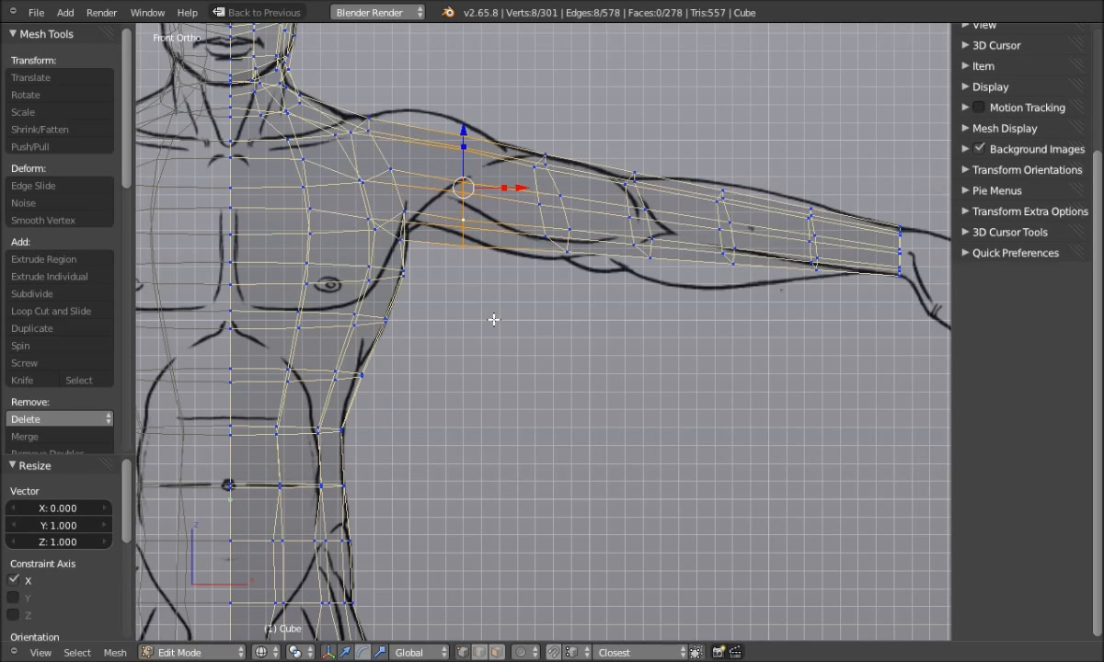
Flatten the next upper-arm loop and the elbow loop into vertical rings
{"action": "key", "text": "a"}
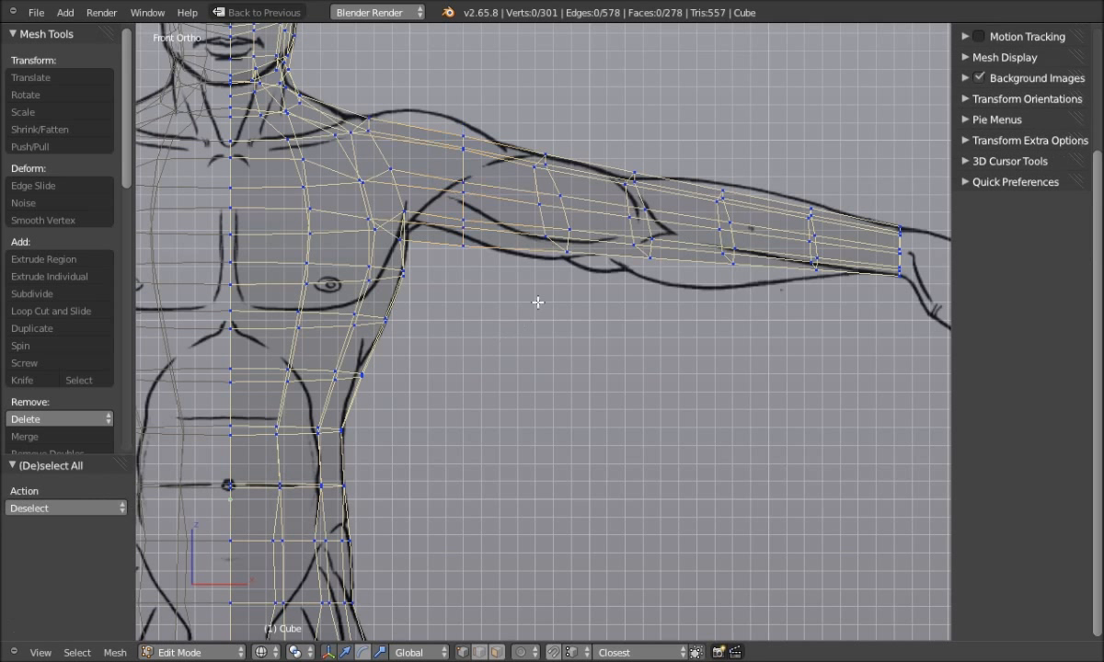
{"action": "right_click", "coordinate": [566, 213], "text": "alt"}
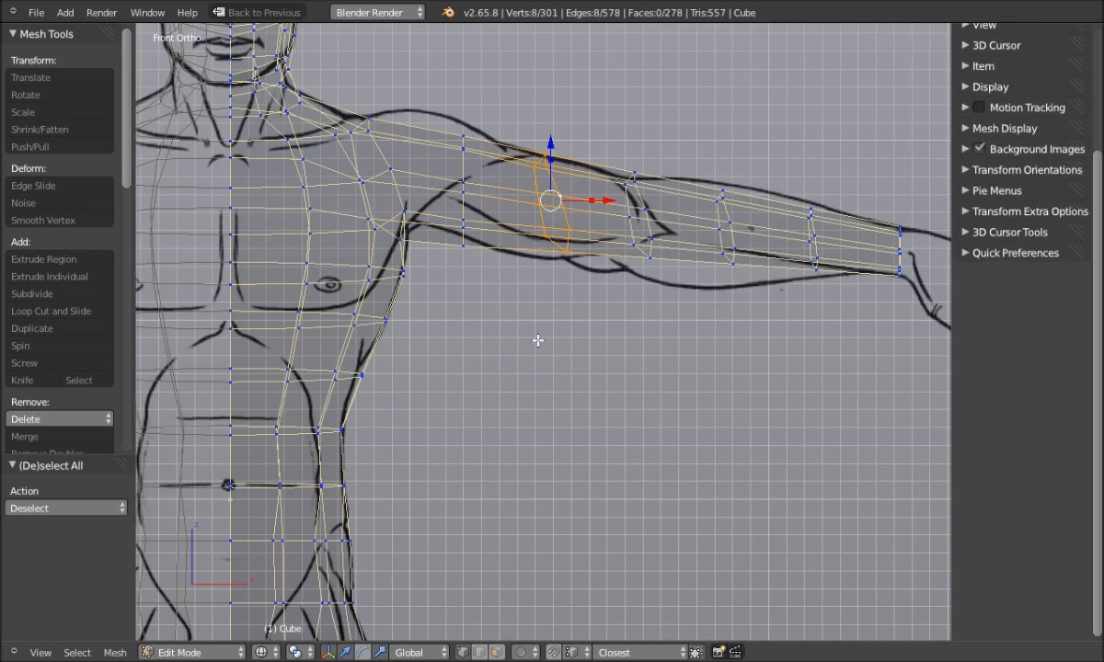
{"action": "left_click_drag", "start_coordinate": [592, 203], "coordinate": [542, 204]}
{"action": "left_click", "coordinate": [548, 202]}
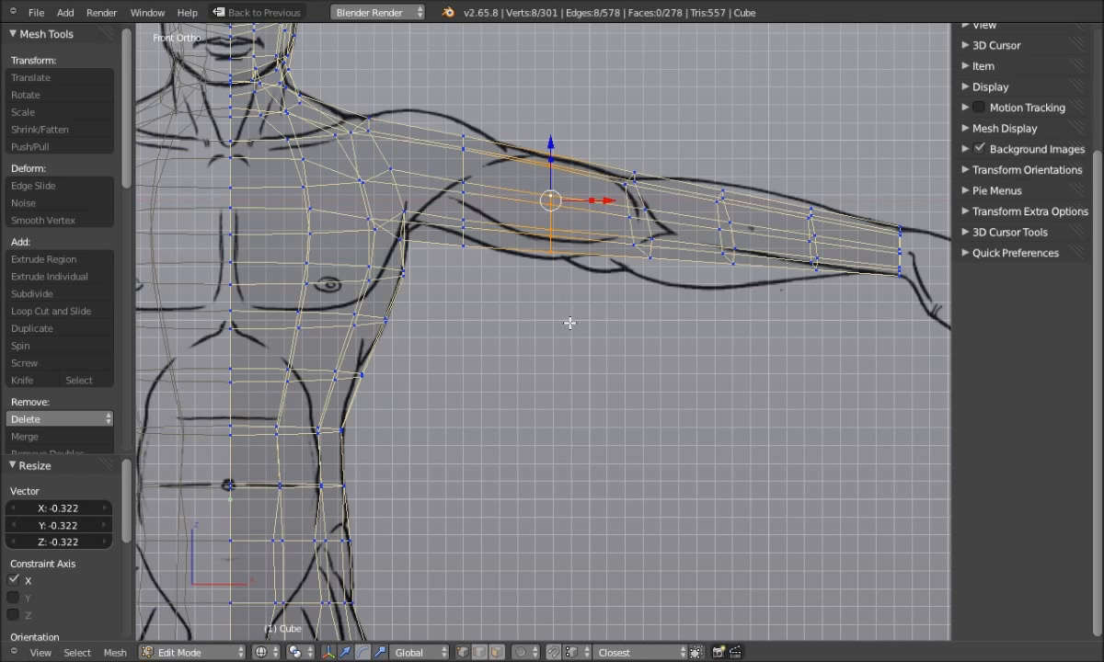
{"action": "key", "text": "a"}
{"action": "right_click", "coordinate": [609, 212], "text": "alt"}
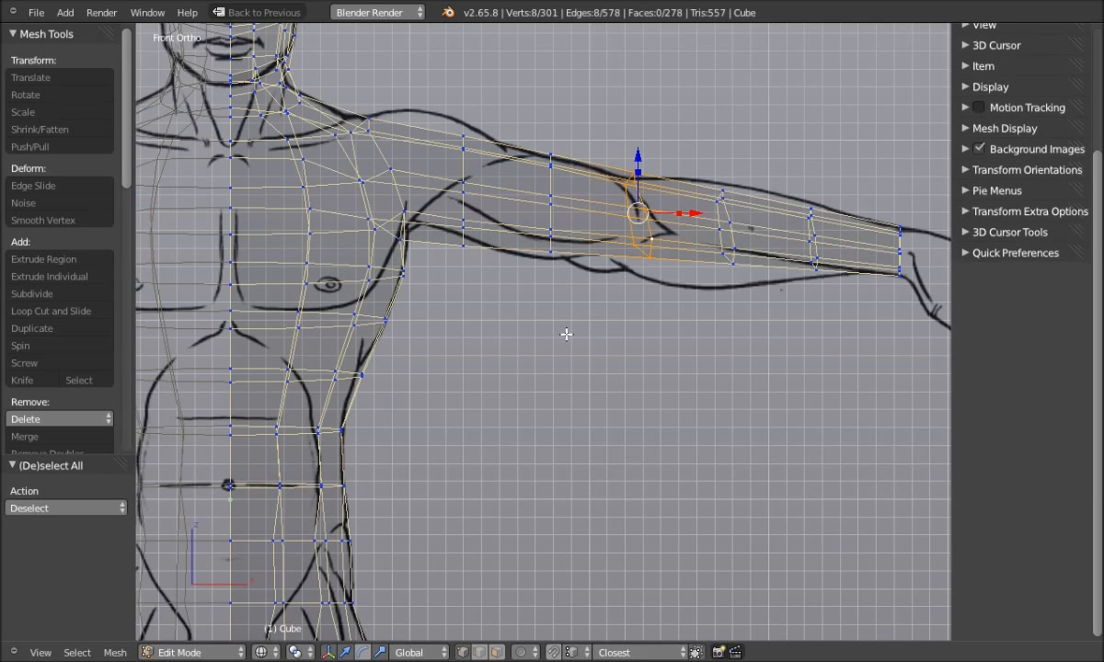
{"action": "type", "text": "sx"}
{"action": "type", "text": "0"}
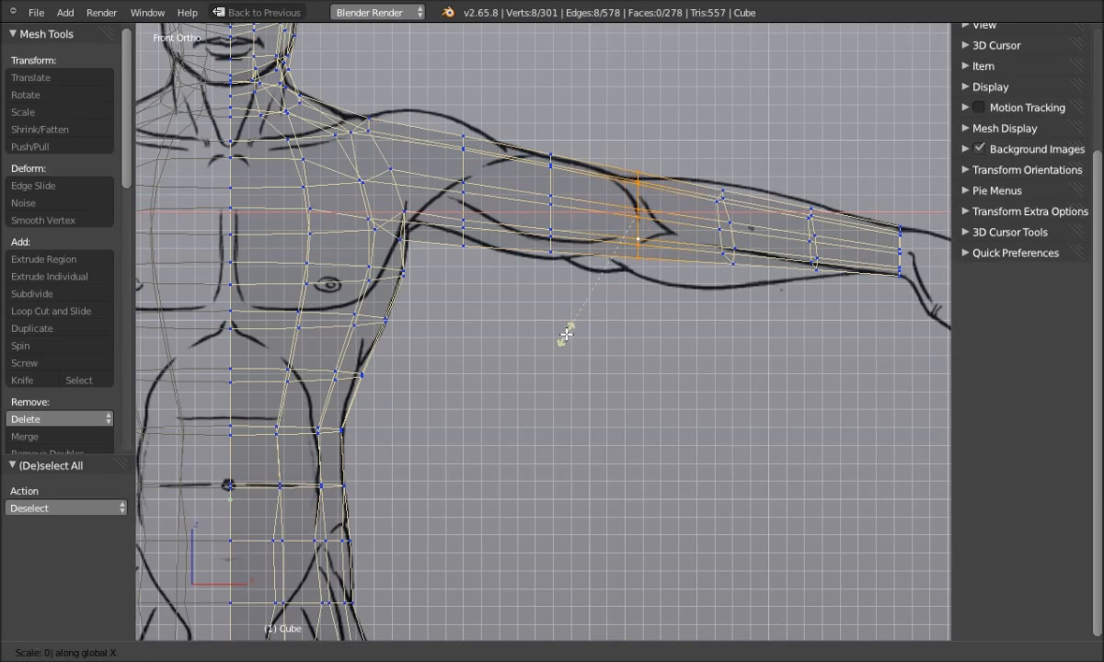
{"action": "key", "text": "Return"}
Flatten the two forearm loops near the wrist into vertical rings with S X 0
{"action": "key", "text": "a"}
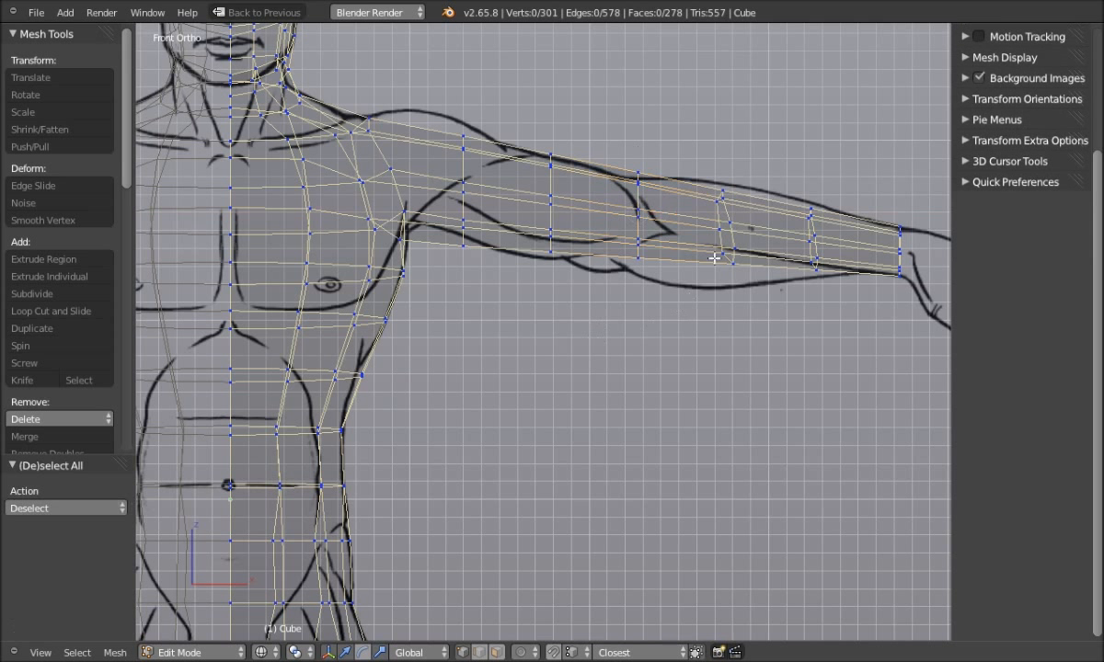
{"action": "right_click", "coordinate": [724, 213], "text": "alt"}
{"action": "type", "text": "sx0"}
{"action": "key", "text": "Return"}
{"action": "key", "text": "a"}
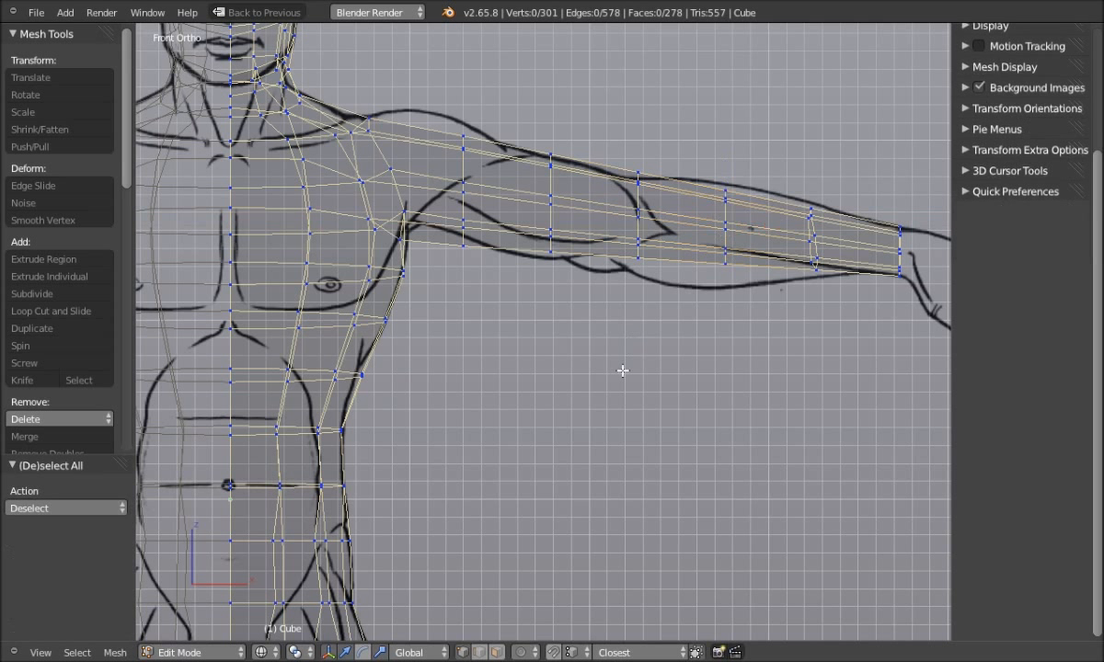
{"action": "right_click", "coordinate": [812, 273], "text": "alt"}
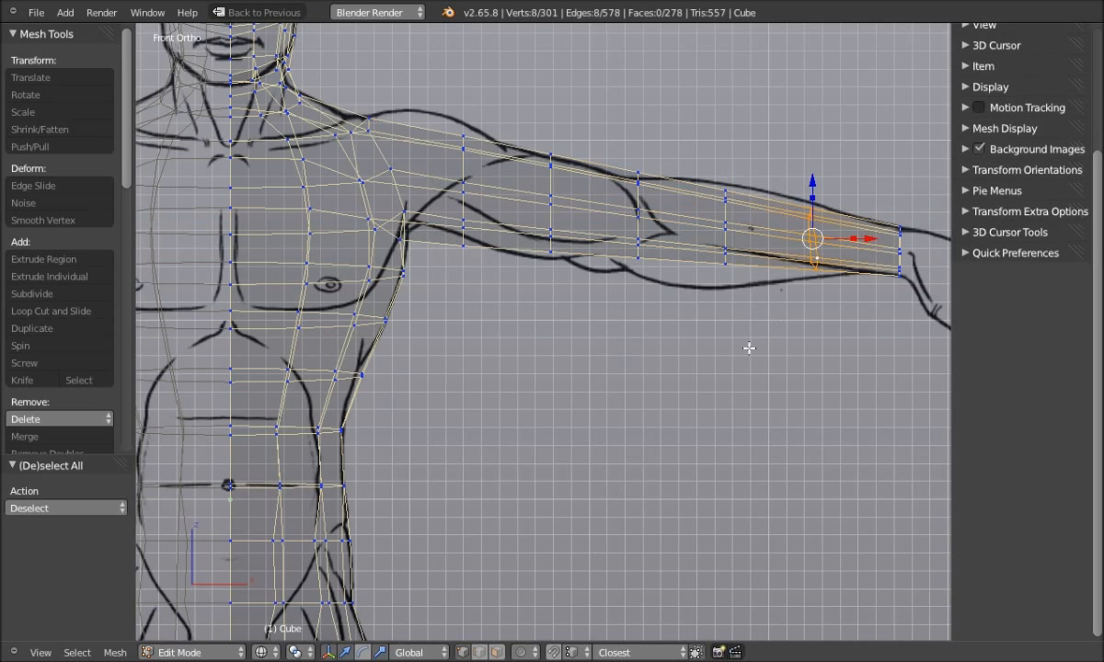
{"action": "type", "text": "sx0"}
{"action": "key", "text": "Return"}
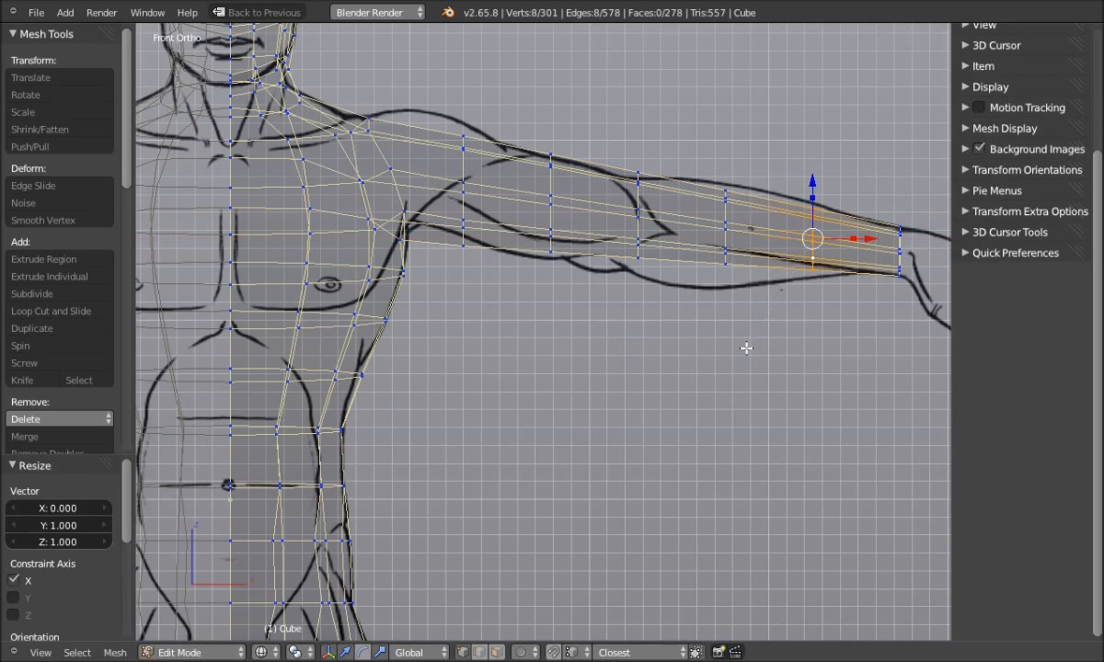
{"action": "key", "text": "a"}
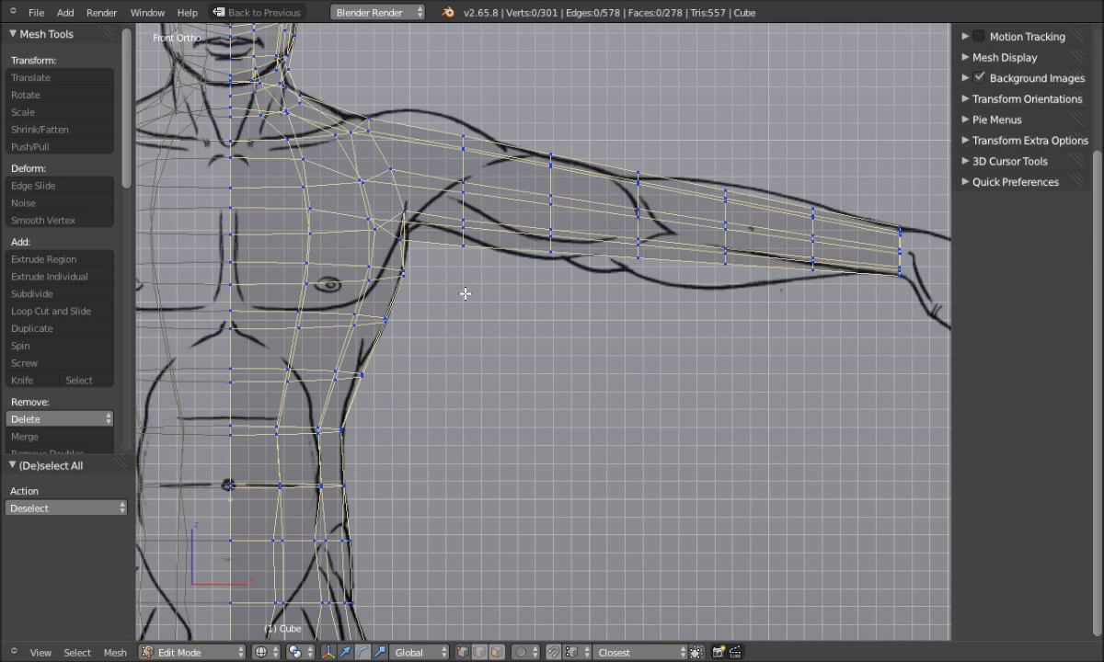
Move two upper-arm loops along Z to match the drawn shoulder and arm outline
{"action": "mouse_move", "coordinate": [477, 294]}
{"action": "left_mouse_down", "text": "ctrl"}
{"action": "mouse_move", "coordinate": [513, 164]}
{"action": "mouse_move", "coordinate": [428, 105]}
{"action": "mouse_move", "coordinate": [412, 107]}
{"action": "mouse_move", "coordinate": [426, 145]}
{"action": "left_mouse_up", "text": "ctrl"}
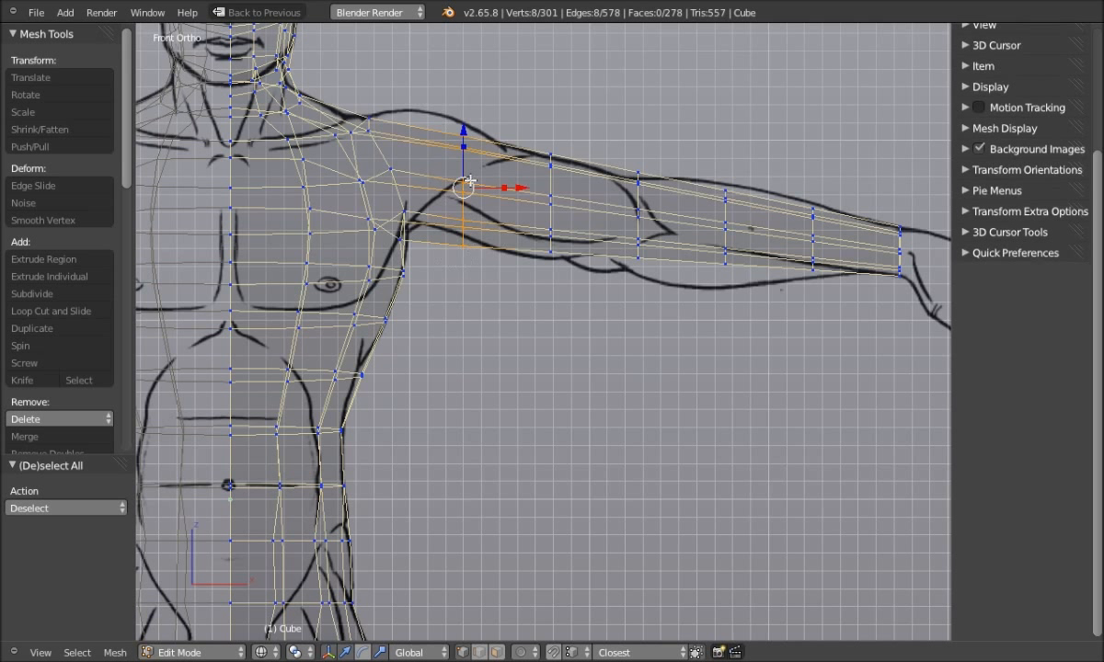
{"action": "key", "text": "g"}
{"action": "key", "text": "z"}
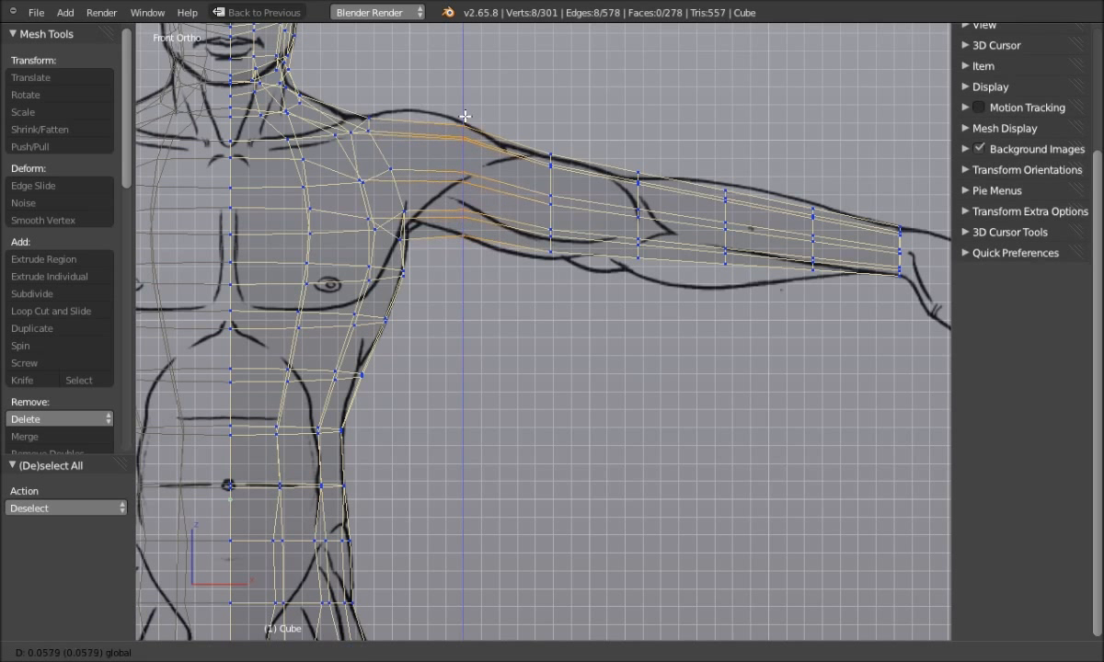
{"action": "left_click", "coordinate": [467, 114]}
{"action": "key", "text": "a"}
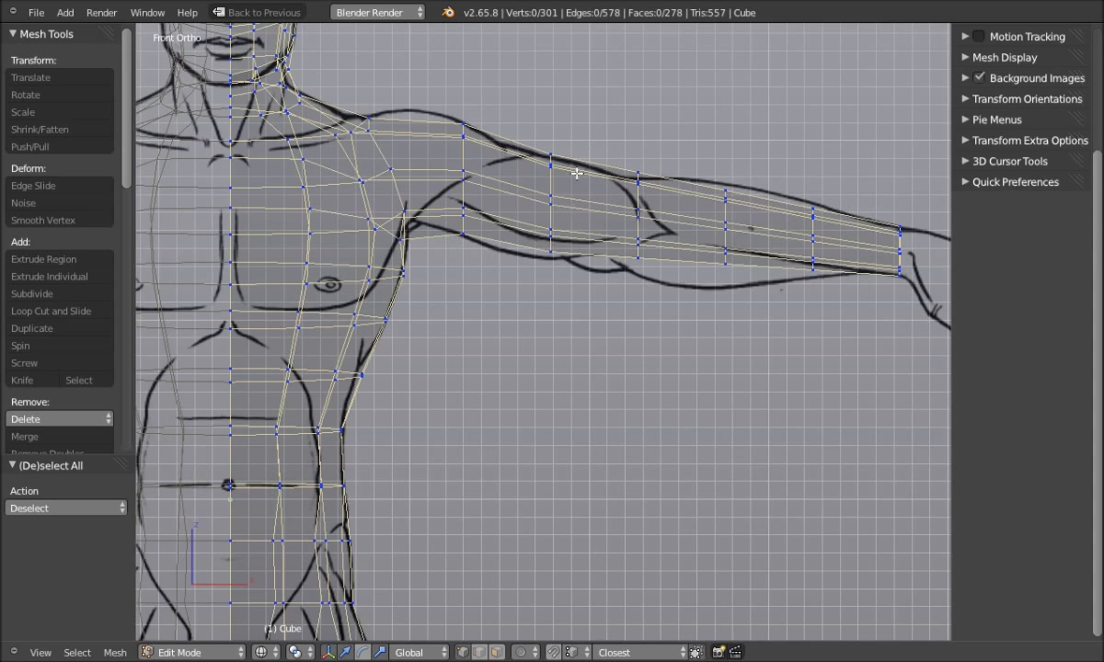
{"action": "left_click_drag", "start_coordinate": [513, 195], "coordinate": [546, 324], "text": "ctrl"}
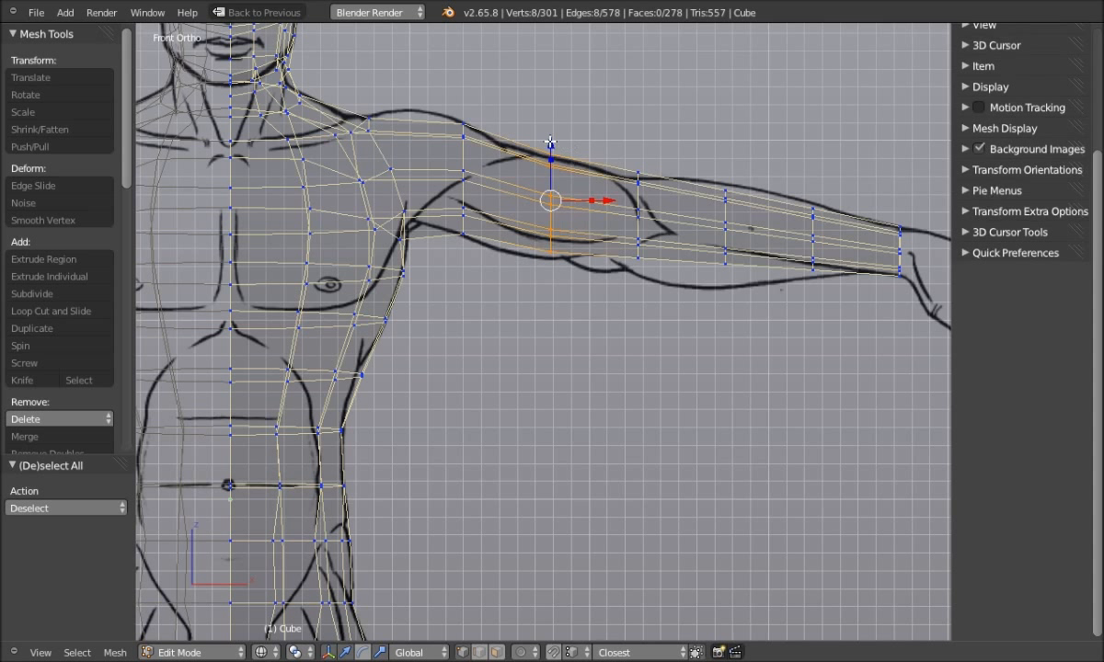
{"action": "key", "text": "g"}
{"action": "key", "text": "z"}
{"action": "left_click", "coordinate": [501, 219]}
{"action": "key", "text": "a"}
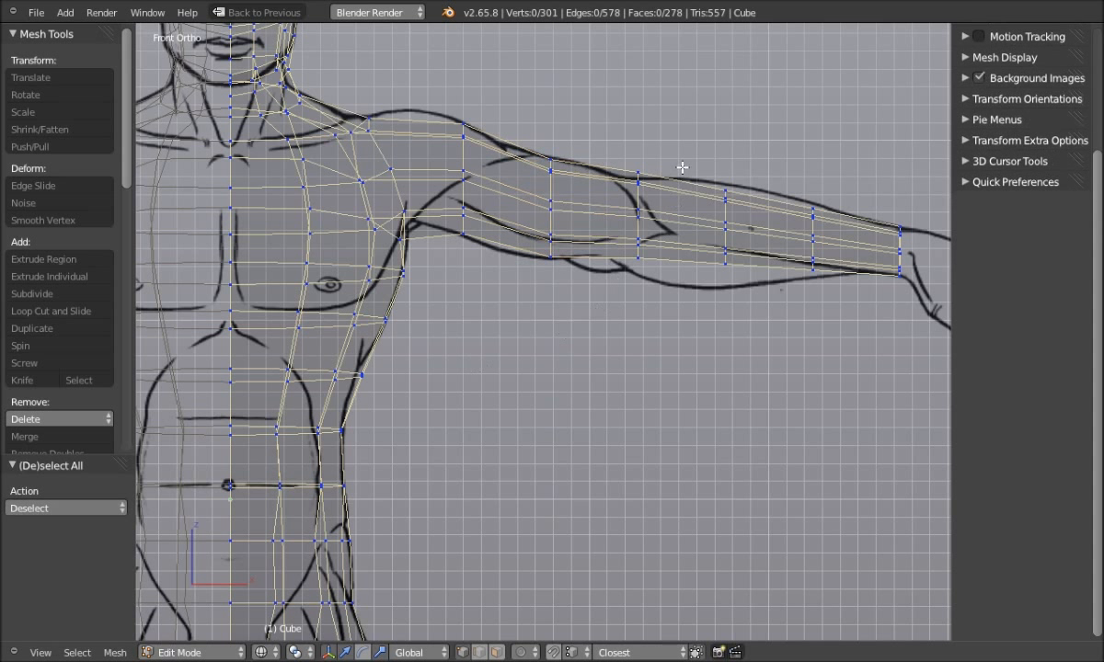
Lower another upper-arm loop and a forearm loop along Z to fit the drawn contours
{"action": "mouse_move", "coordinate": [670, 142]}
{"action": "left_mouse_down", "text": "ctrl"}
{"action": "mouse_move", "coordinate": [603, 204]}
{"action": "mouse_move", "coordinate": [633, 344]}
{"action": "left_mouse_up", "text": "ctrl"}
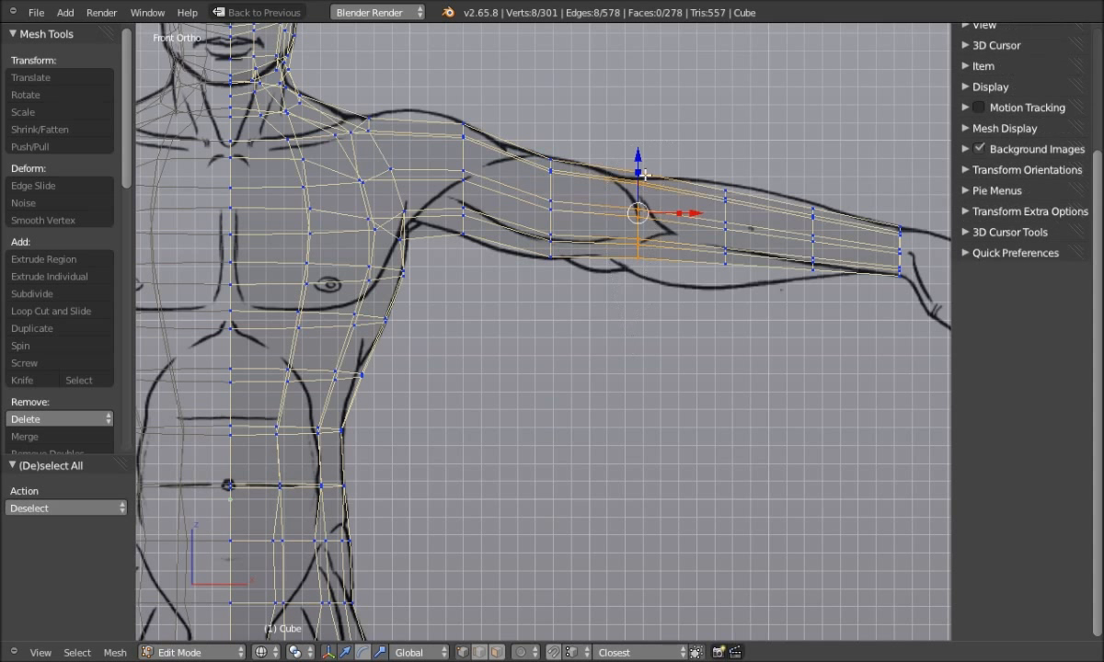
{"action": "key", "text": "g"}
{"action": "key", "text": "z"}
{"action": "left_click", "coordinate": [640, 164]}
{"action": "key", "text": "a"}
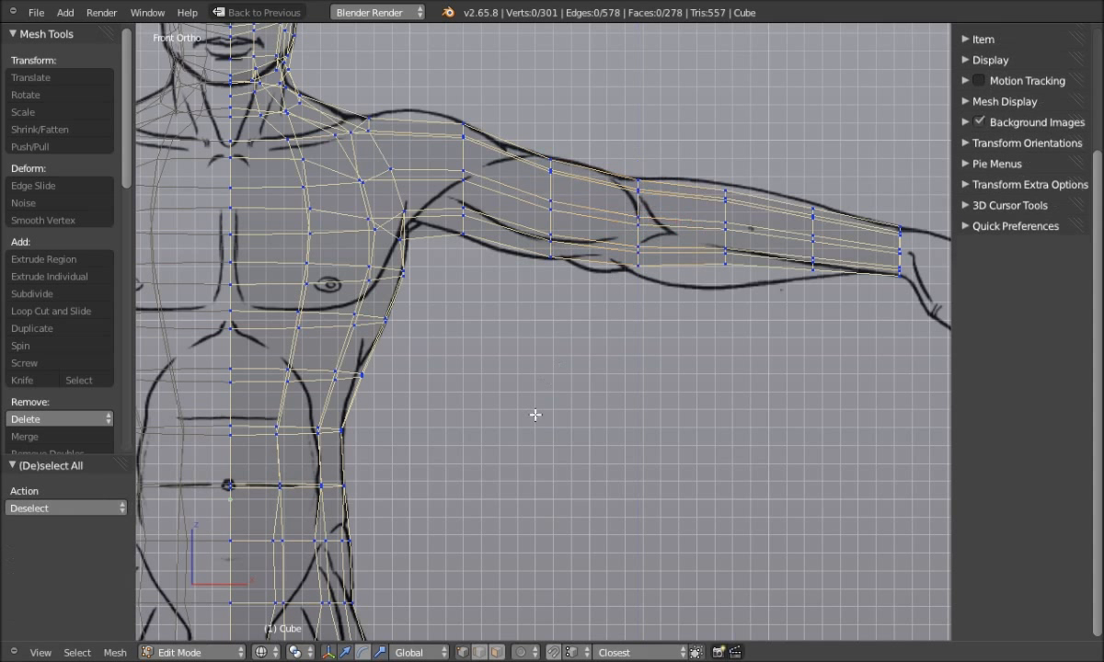
{"action": "mouse_move", "coordinate": [745, 169]}
{"action": "left_mouse_down", "text": "ctrl"}
{"action": "mouse_move", "coordinate": [712, 170]}
{"action": "mouse_move", "coordinate": [752, 368]}
{"action": "left_mouse_up", "text": "ctrl"}
{"action": "key", "text": "g"}
{"action": "key", "text": "z"}
{"action": "left_click", "coordinate": [727, 173]}
{"action": "key", "text": "a"}
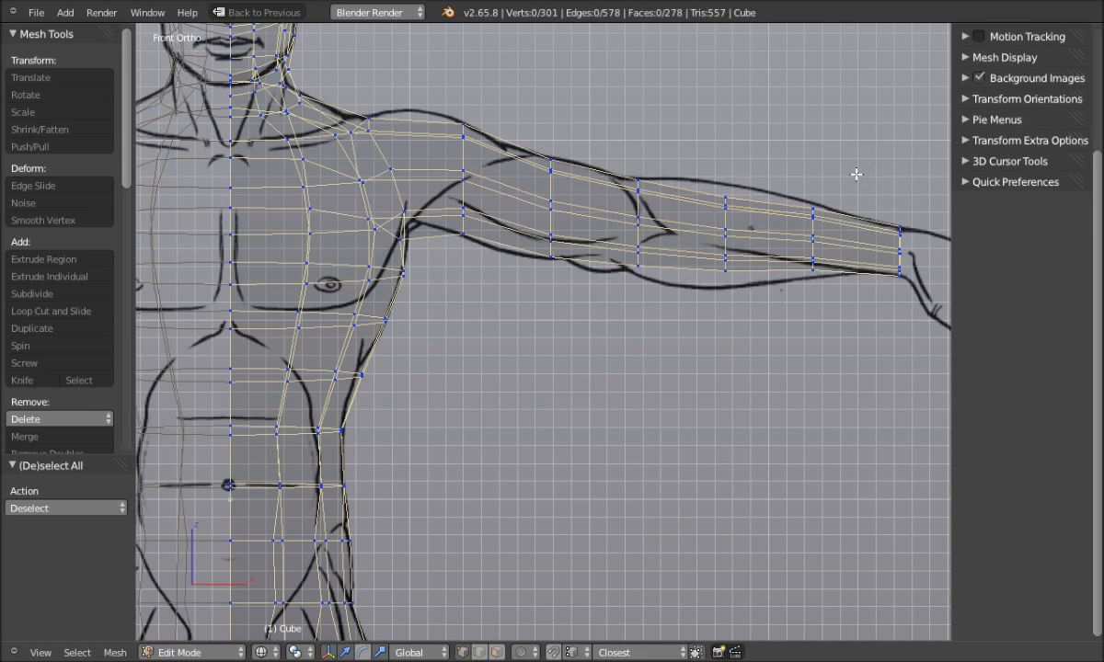
{"action": "scroll", "coordinate": [803, 294], "scroll_direction": "up", "scroll_amount": 1}
{"action": "middle_click_drag", "start_coordinate": [785, 310], "coordinate": [646, 318], "text": "shift"}
Stretch the wrist-side and middle forearm edge loops vertically to match the drawn outline
{"action": "scroll", "coordinate": [672, 314], "scroll_direction": "up", "scroll_amount": 1}
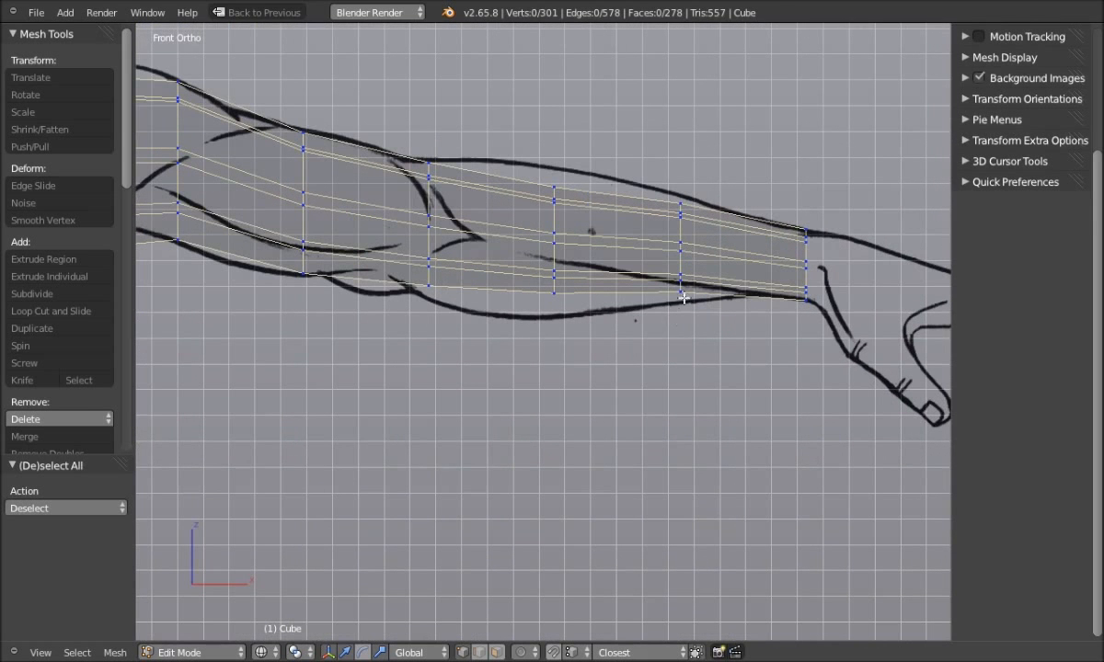
{"action": "right_click", "coordinate": [681, 261], "text": "alt"}
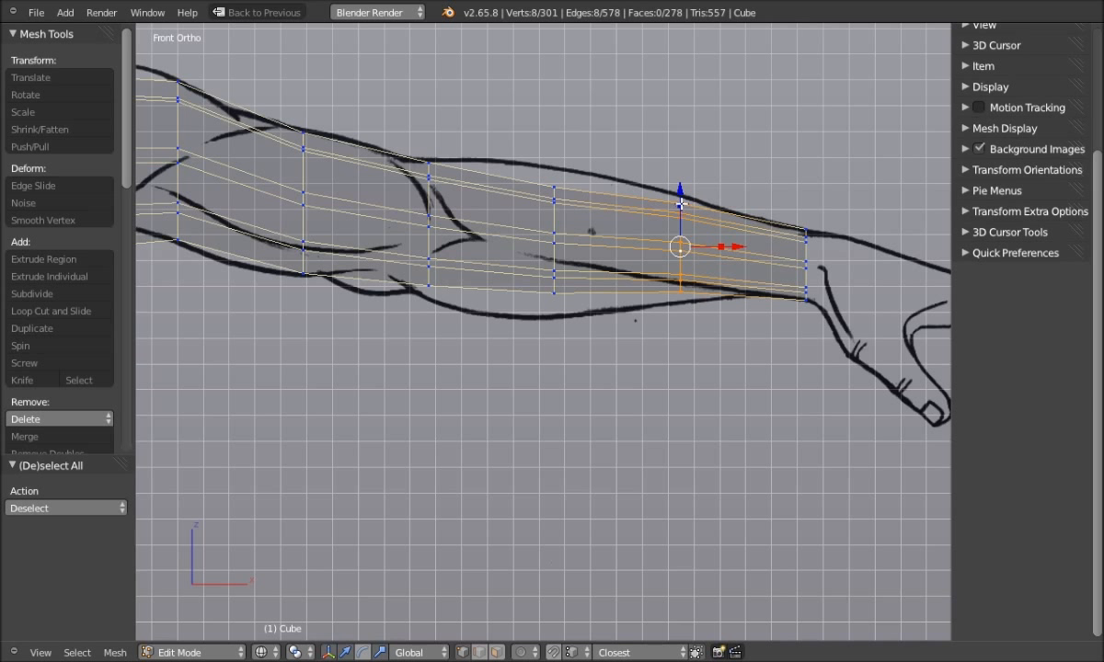
{"action": "key", "text": "s"}
{"action": "key", "text": "z"}
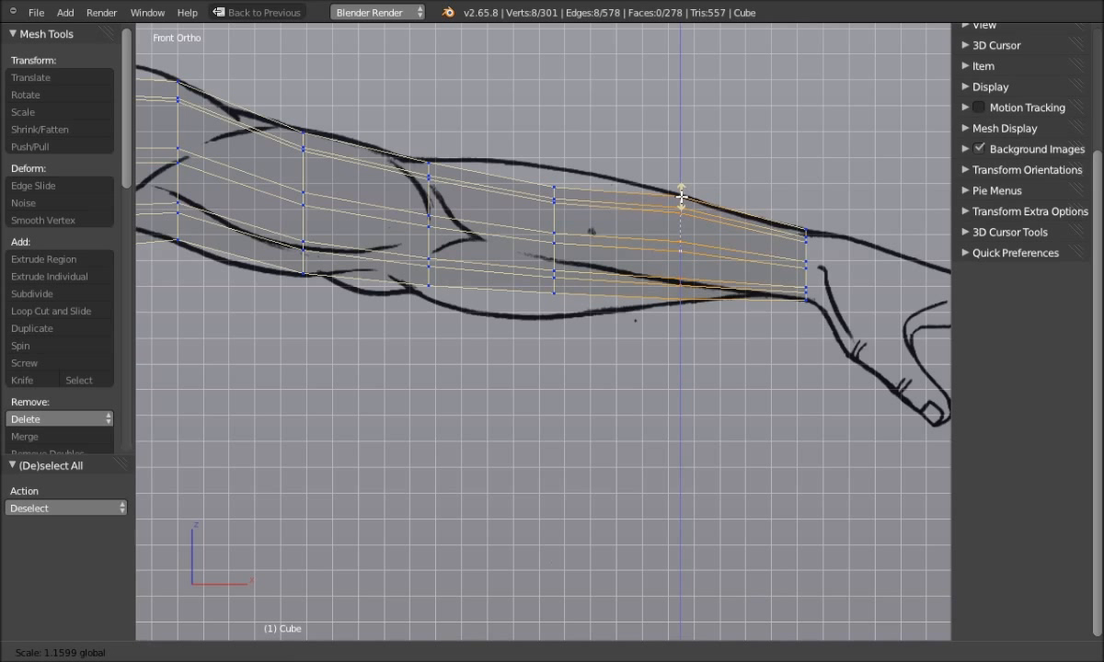
{"action": "left_click", "coordinate": [680, 202]}
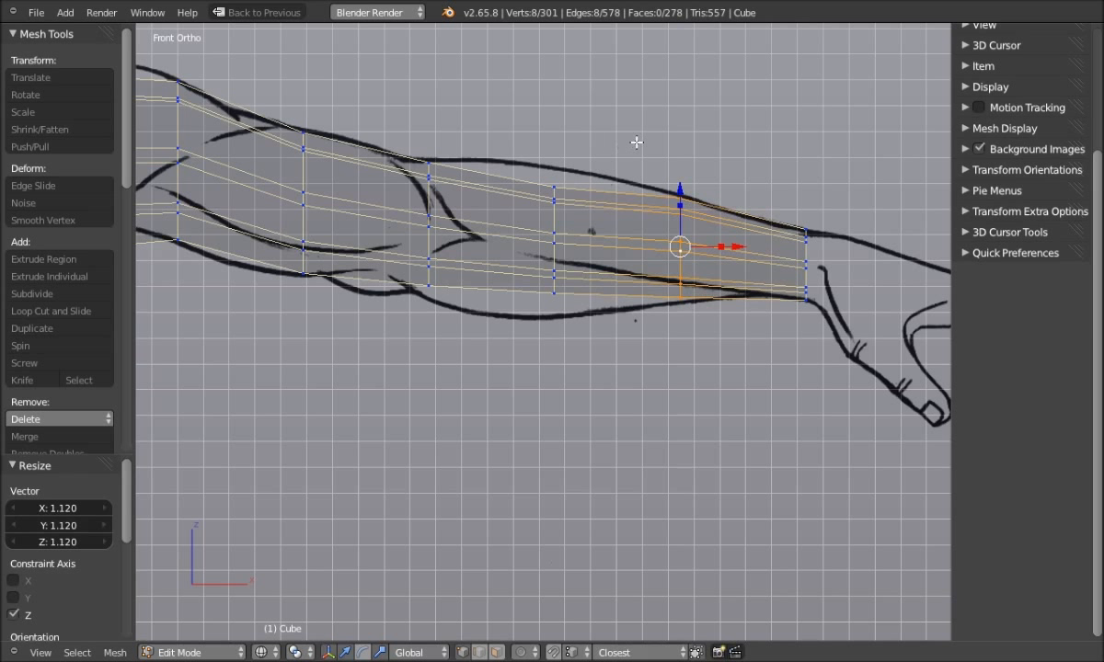
{"action": "key", "text": "a"}
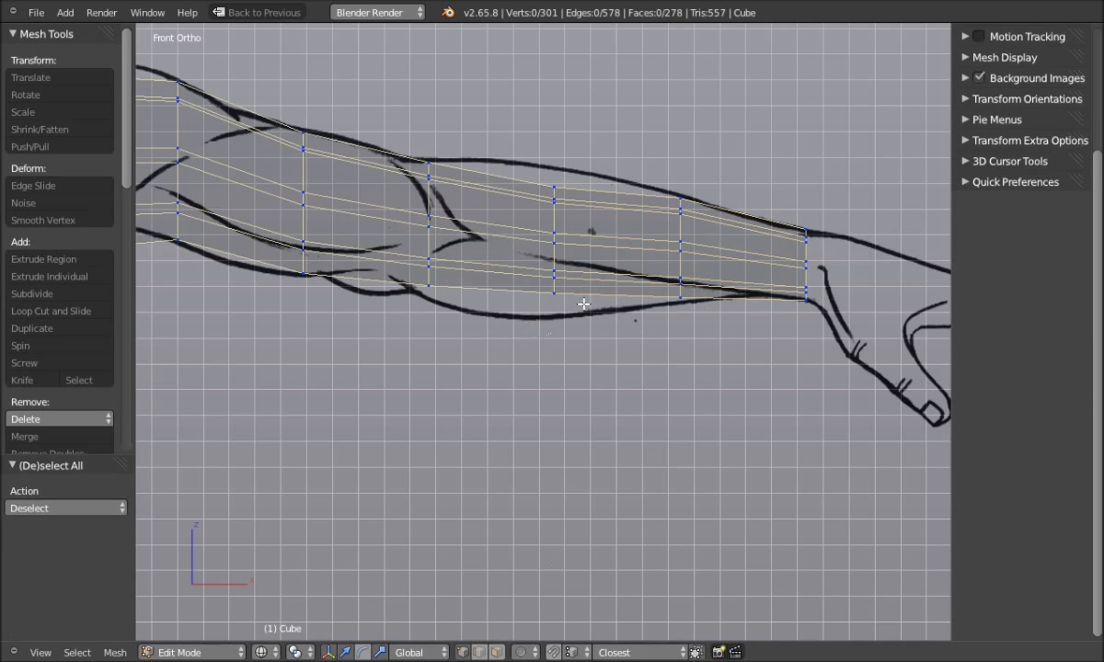
{"action": "right_click", "coordinate": [554, 197], "text": "alt"}
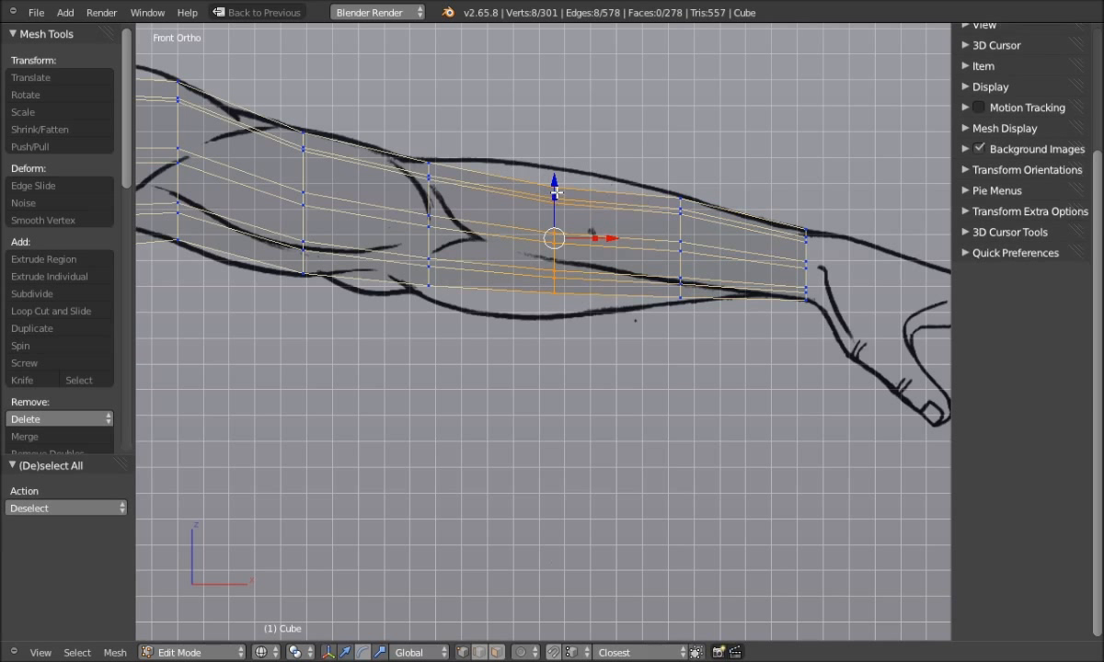
{"action": "key", "text": "s"}
{"action": "key", "text": "z"}
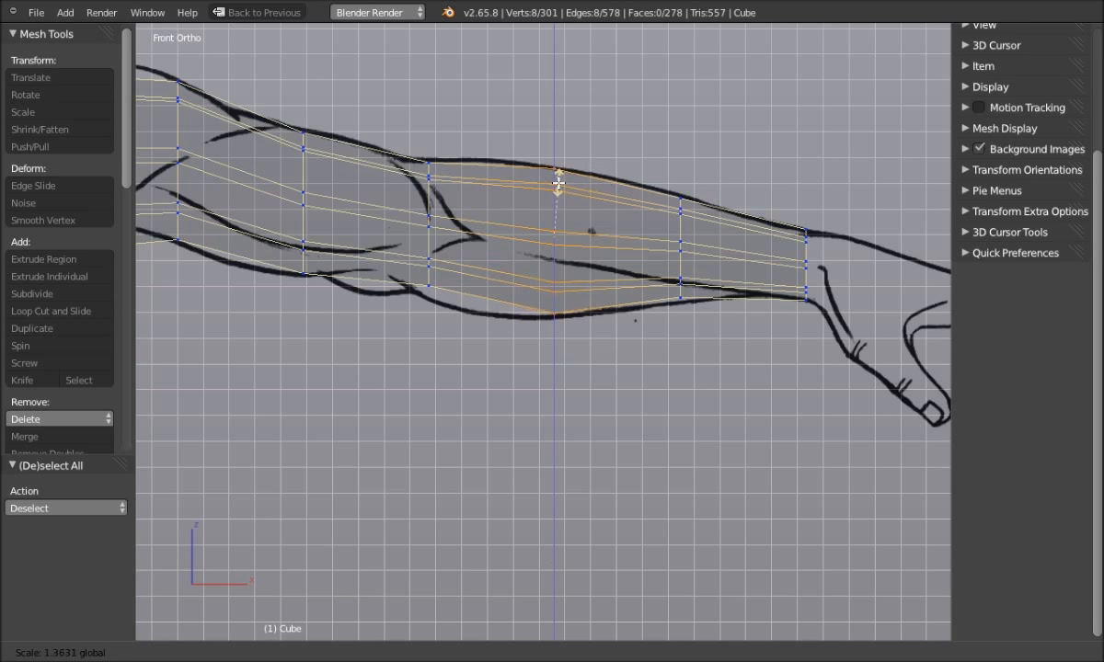
{"action": "left_click", "coordinate": [558, 183]}
{"action": "key", "text": "a"}
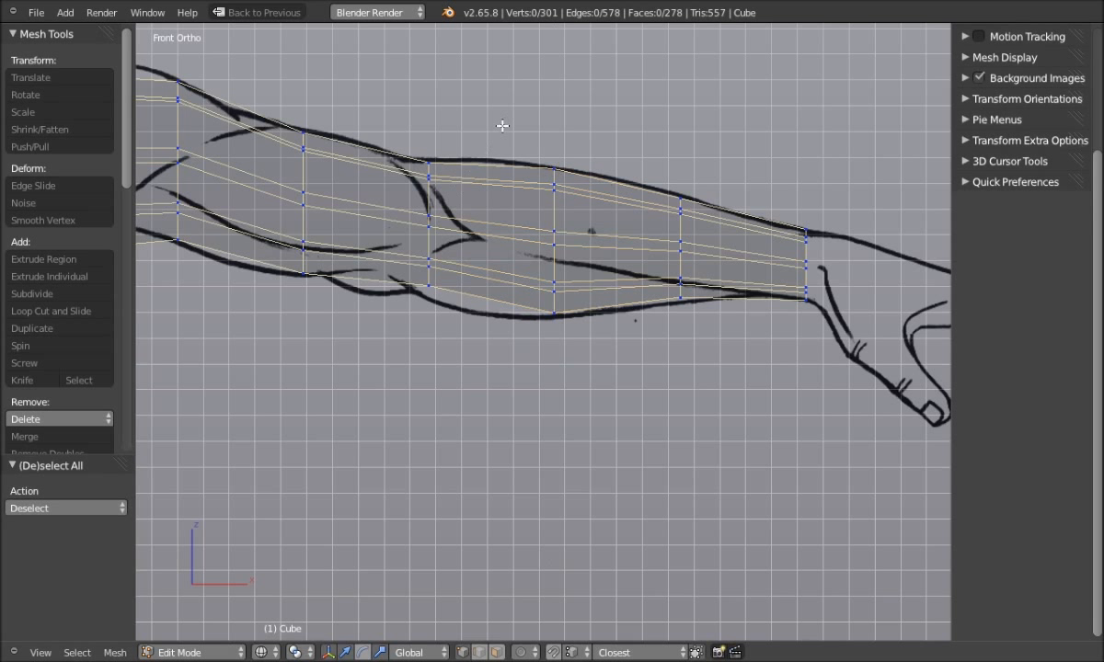
Lower the forearm loop near the elbow slightly and scale it vertically
{"action": "right_click", "coordinate": [429, 271], "text": "alt"}
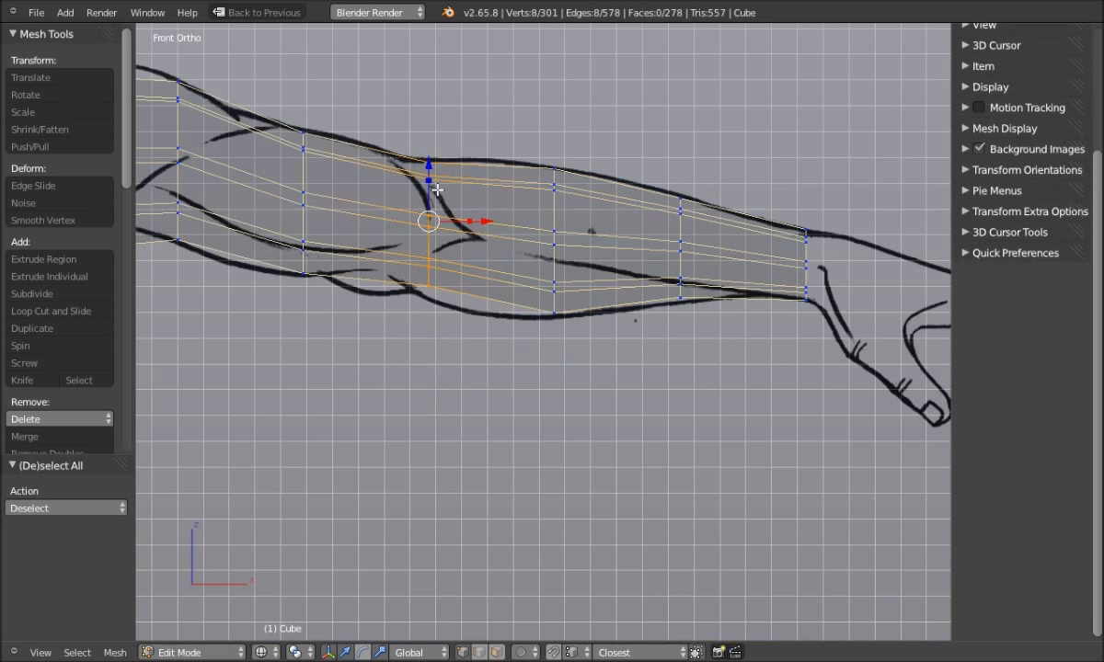
{"action": "left_click_drag", "start_coordinate": [429, 162], "coordinate": [435, 187]}
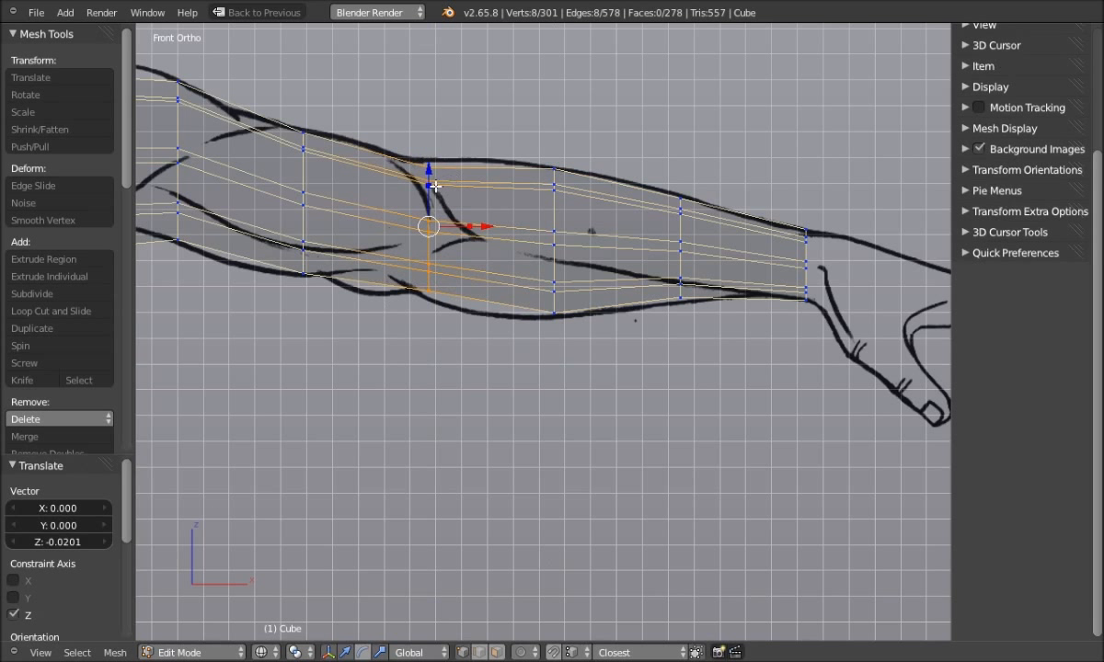
{"action": "key", "text": "s"}
{"action": "key", "text": "z"}
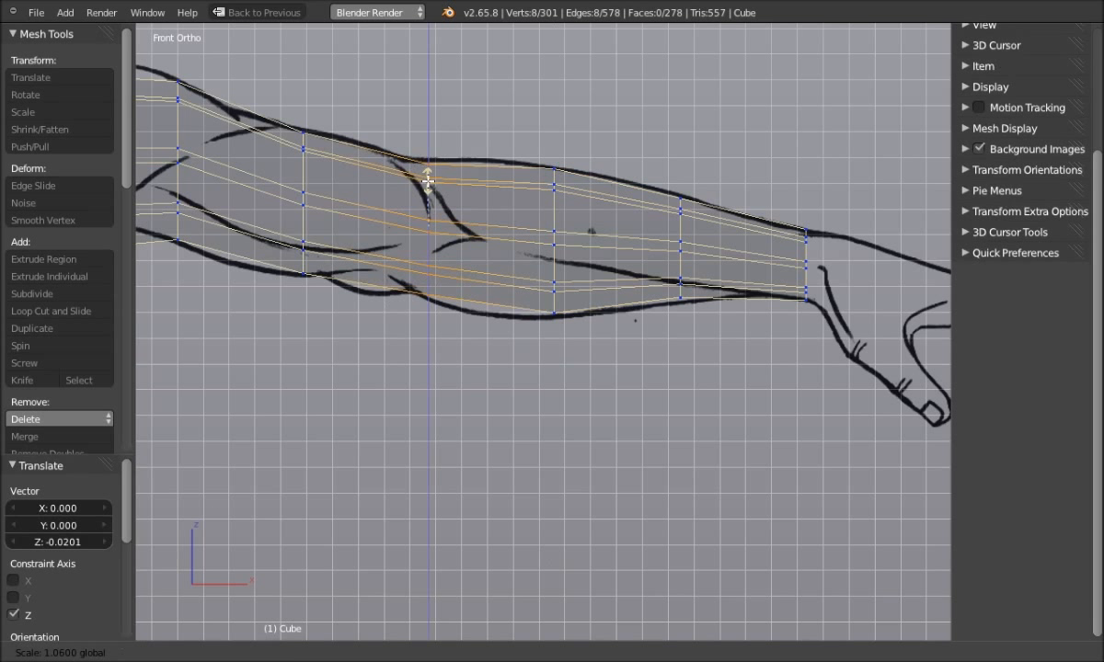
{"action": "left_click", "coordinate": [429, 190]}
{"action": "key", "text": "a"}
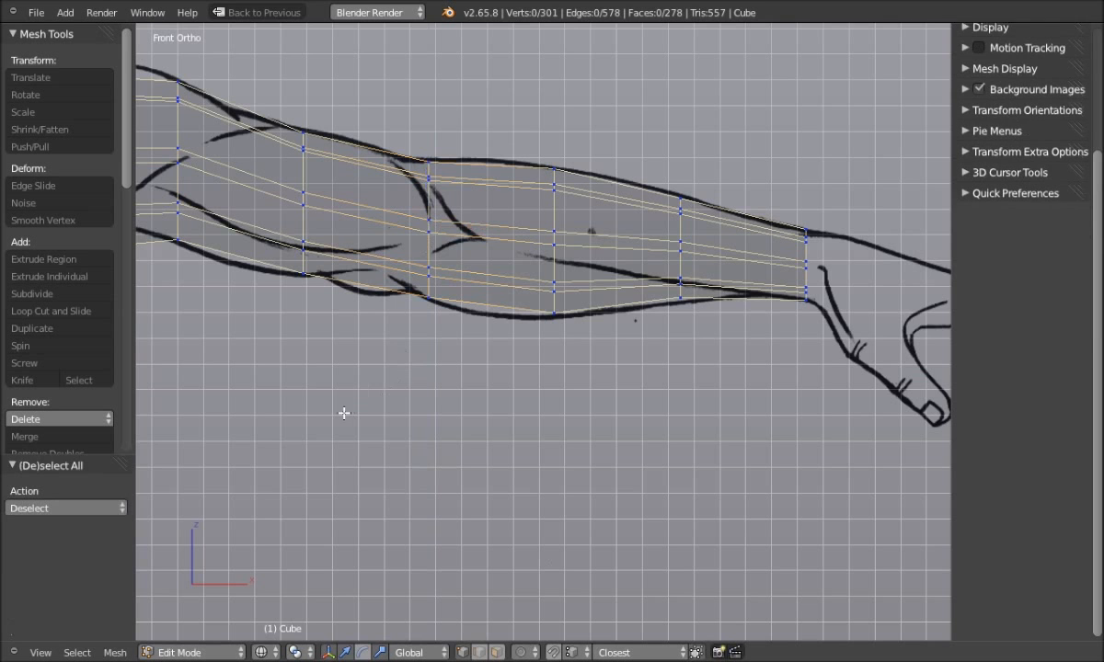
{"action": "middle_click_drag", "start_coordinate": [313, 370], "coordinate": [469, 425], "text": "shift"}
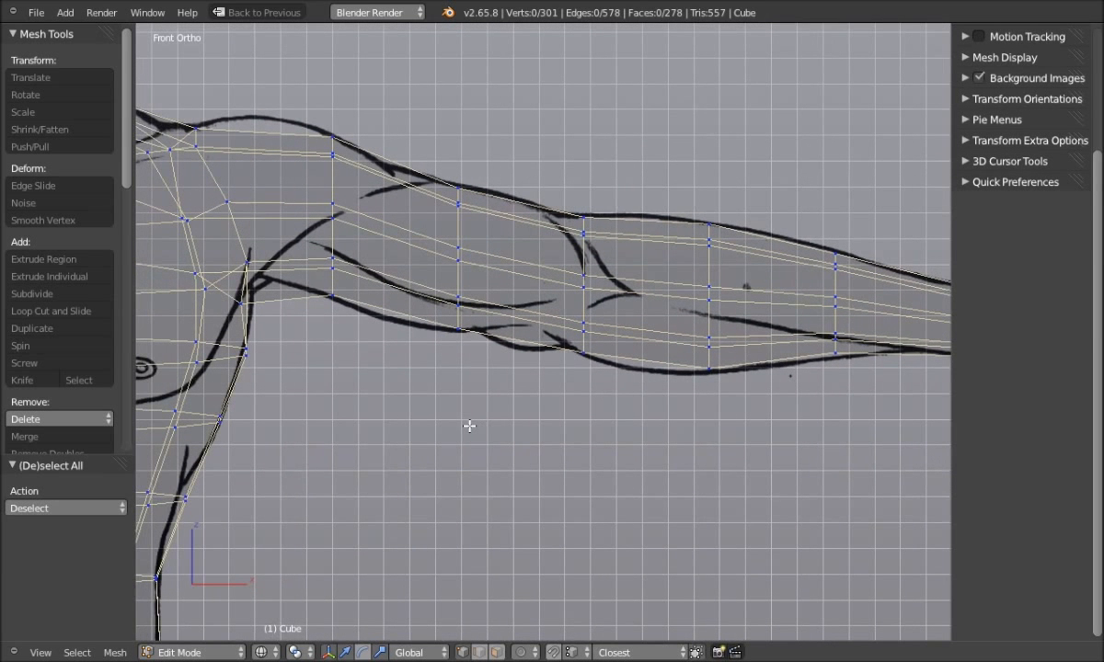
Cut a new edge loop into the upper arm near the shoulder
{"action": "scroll", "coordinate": [459, 292], "scroll_direction": "up", "scroll_amount": 1}
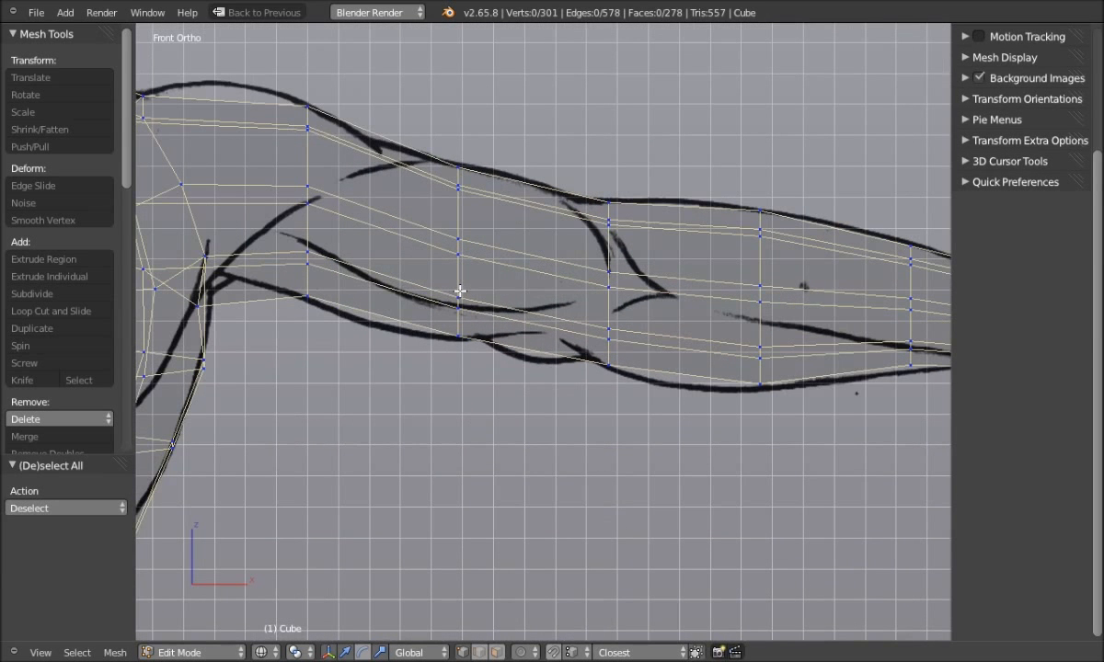
{"action": "middle_click_drag", "start_coordinate": [368, 289], "coordinate": [447, 312], "text": "shift"}
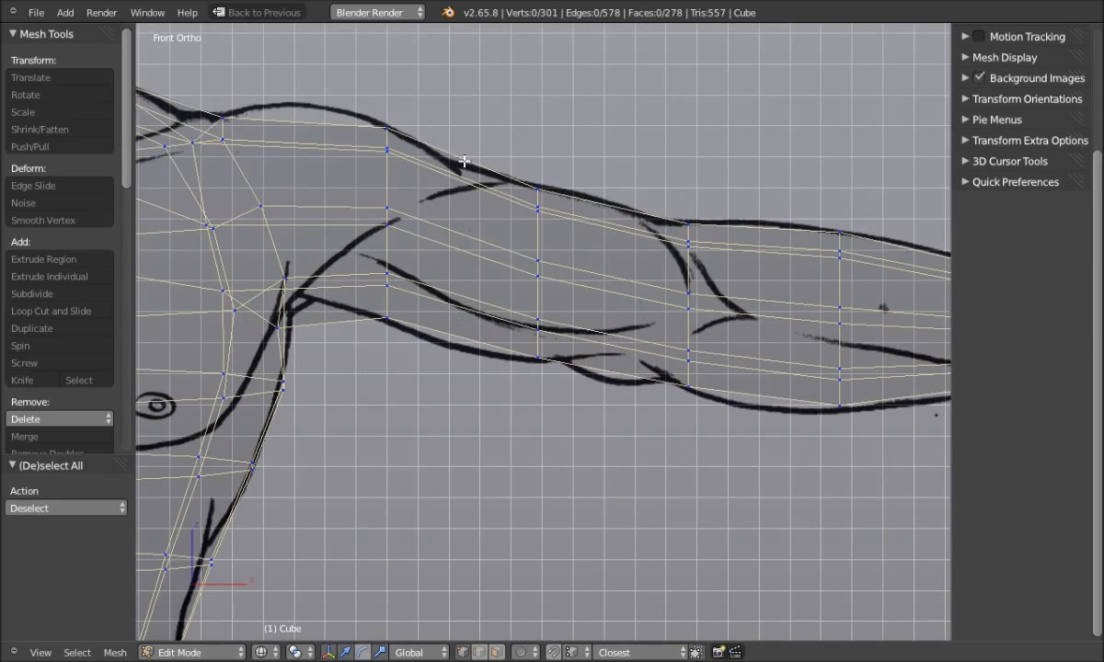
{"action": "mouse_move", "coordinate": [387, 397]}
{"action": "left_mouse_down", "text": "ctrl"}
{"action": "mouse_move", "coordinate": [399, 113]}
{"action": "mouse_move", "coordinate": [333, 101]}
{"action": "left_mouse_up", "text": "ctrl"}
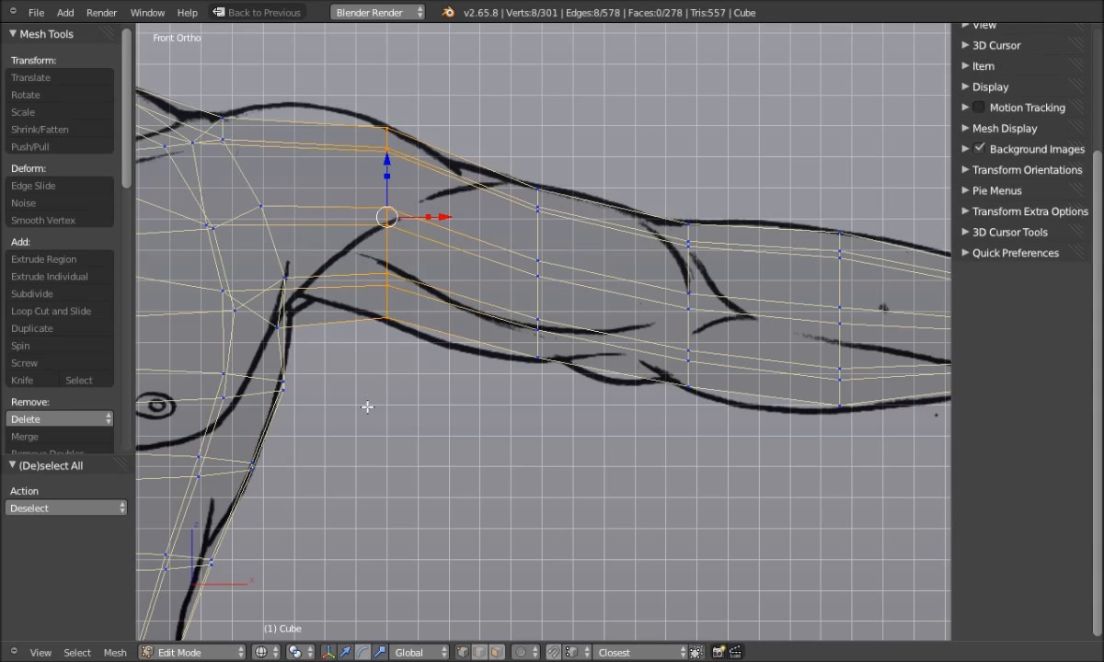
{"action": "key", "text": "a"}
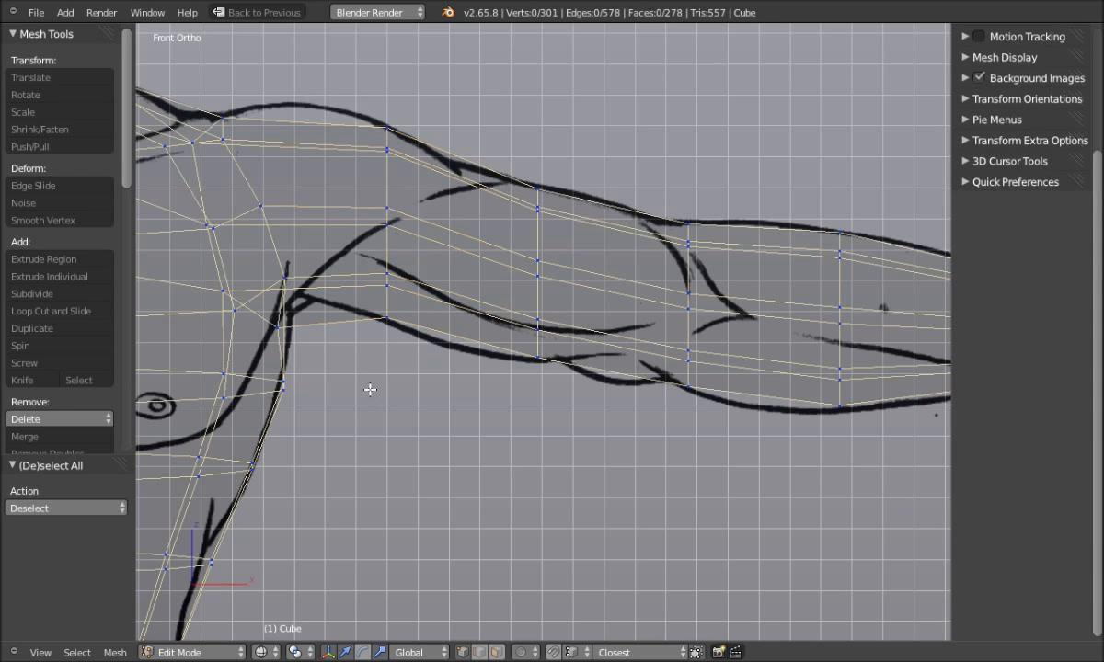
{"action": "left_click", "coordinate": [65, 311]}
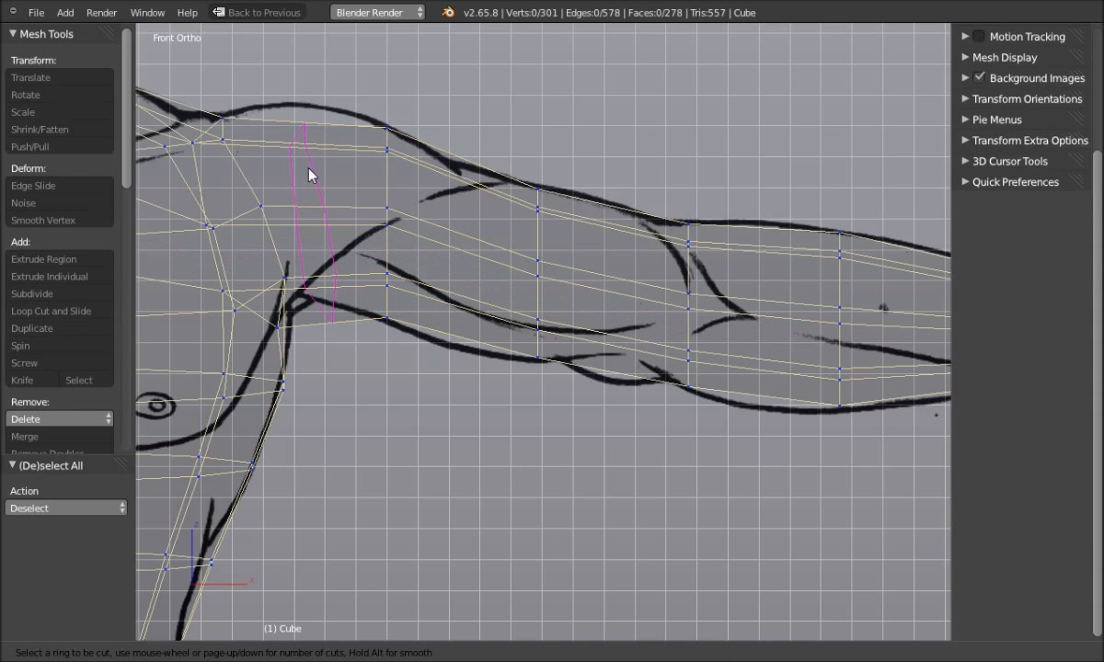
{"action": "left_click", "coordinate": [310, 174]}
{"action": "left_click", "coordinate": [310, 175]}
Flatten the new loop along X (scale -0.309) and raise it to the shoulder outline
{"action": "key", "text": "s"}
{"action": "key", "text": "x"}
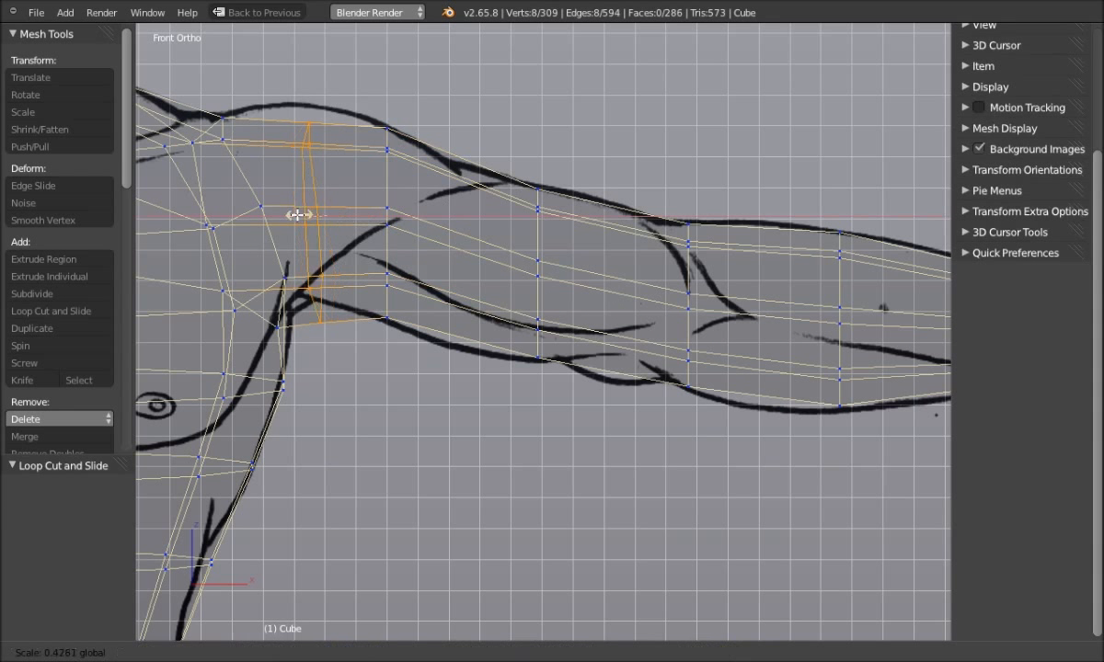
{"action": "left_click", "coordinate": [337, 220]}
{"action": "left_click_drag", "start_coordinate": [347, 217], "coordinate": [375, 226]}
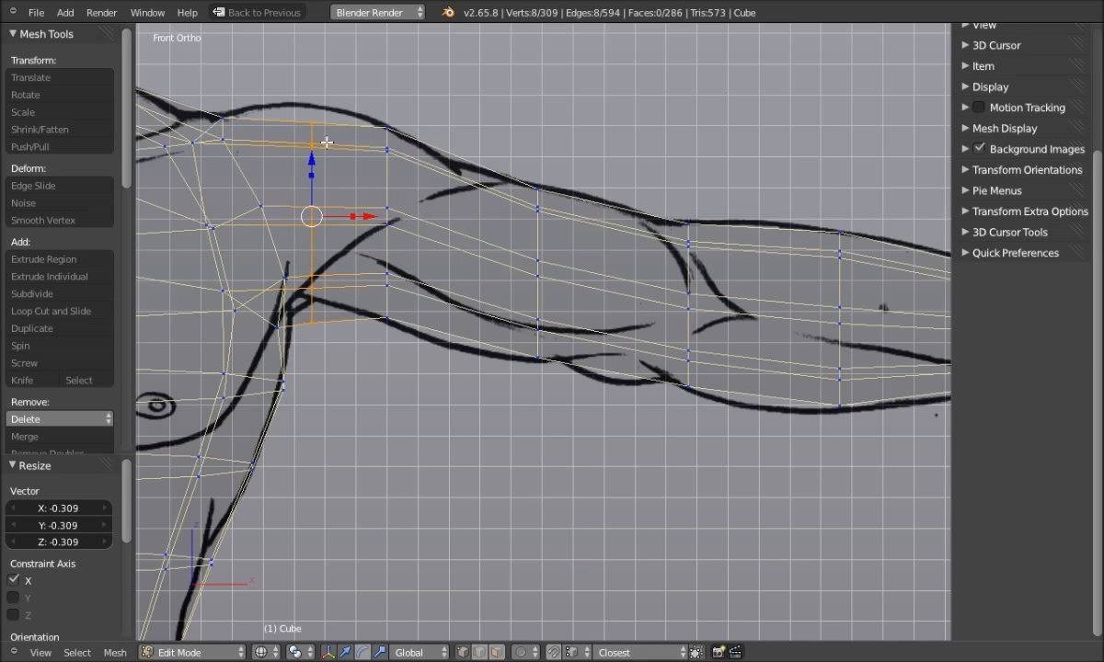
{"action": "left_click_drag", "start_coordinate": [313, 158], "coordinate": [319, 139]}
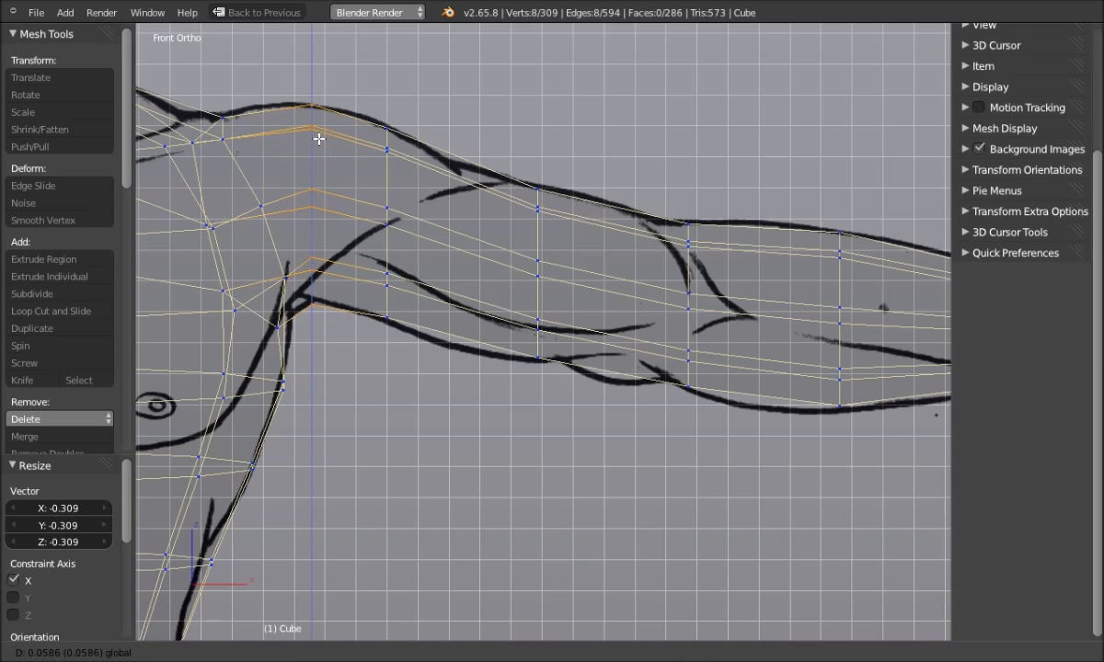
{"action": "left_click_drag", "start_coordinate": [318, 139], "coordinate": [318, 139]}
{"action": "key", "text": "a"}
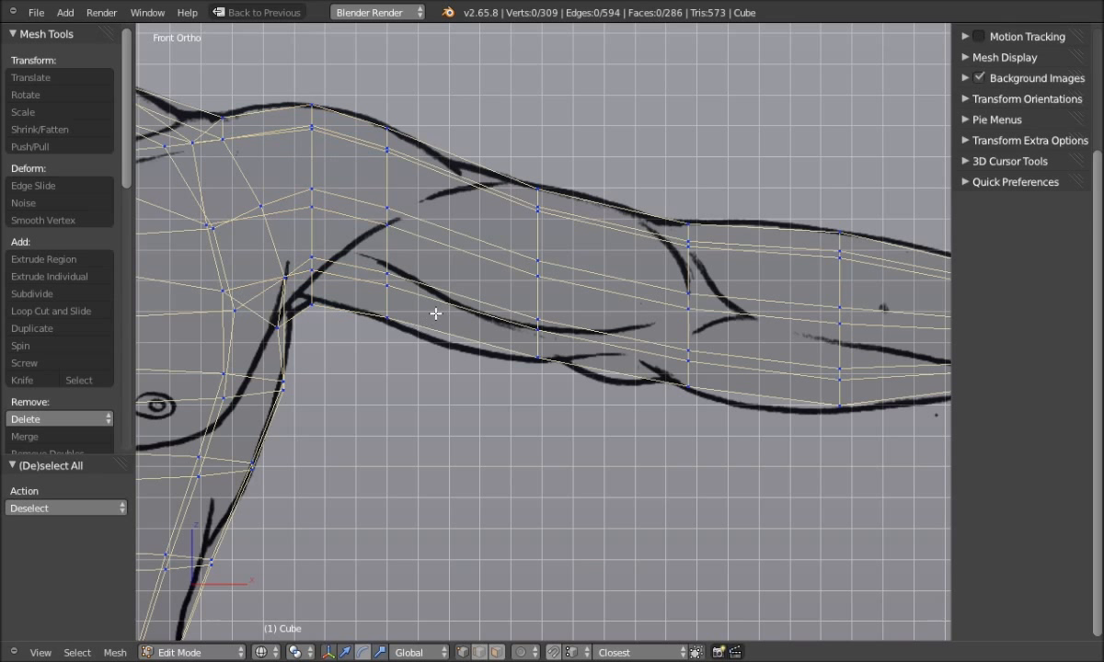
{"action": "right_click", "coordinate": [386, 189], "text": "alt"}
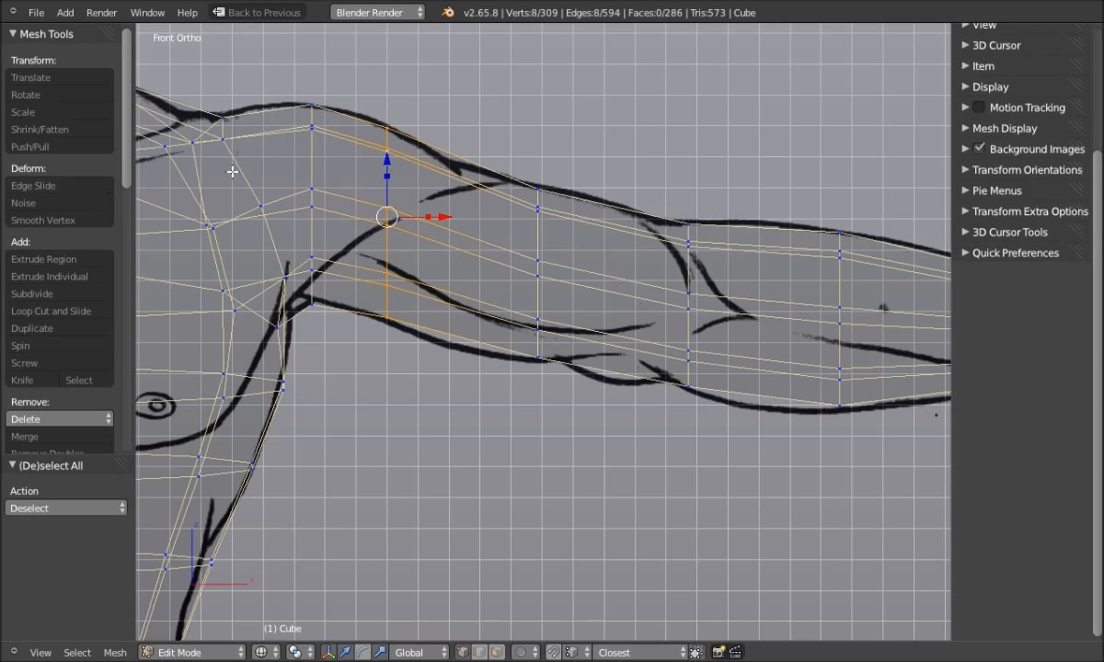
Edge-slide the upper-arm loop toward the elbow, midway between shoulder and elbow
{"action": "left_click", "coordinate": [46, 185]}
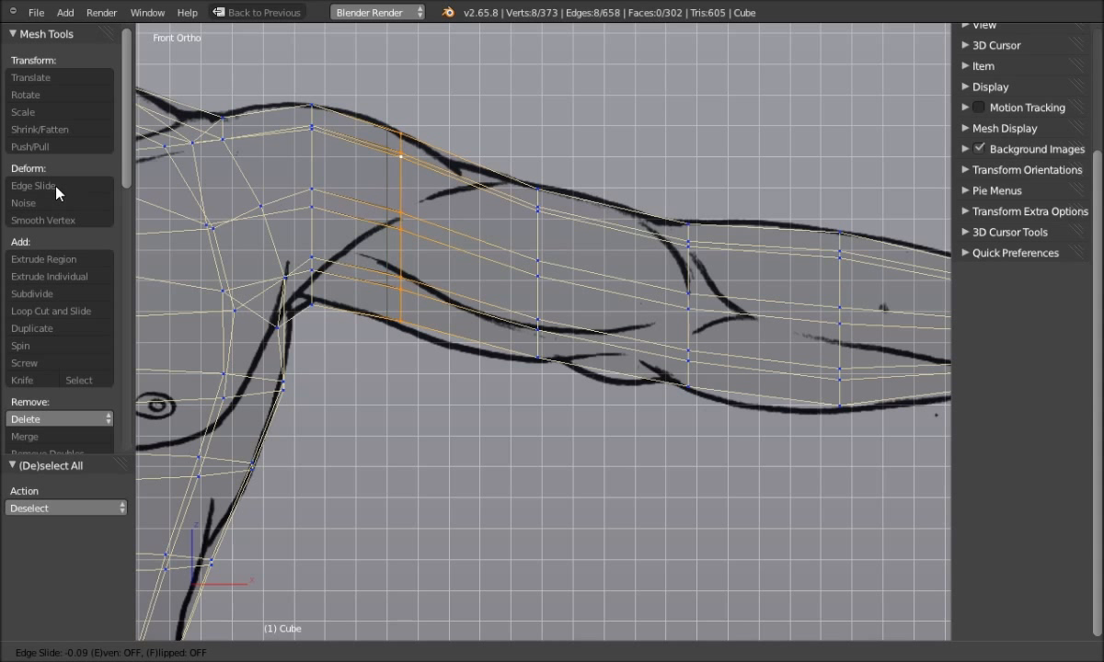
{"action": "left_click", "coordinate": [59, 189]}
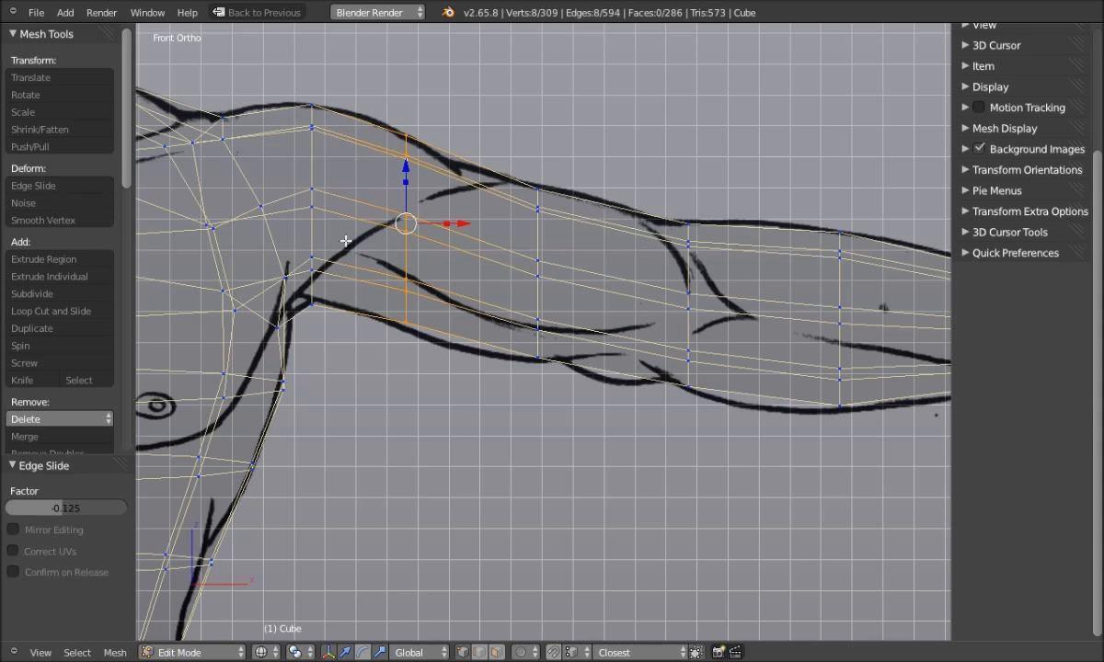
{"action": "left_click_drag", "start_coordinate": [408, 169], "coordinate": [407, 168]}
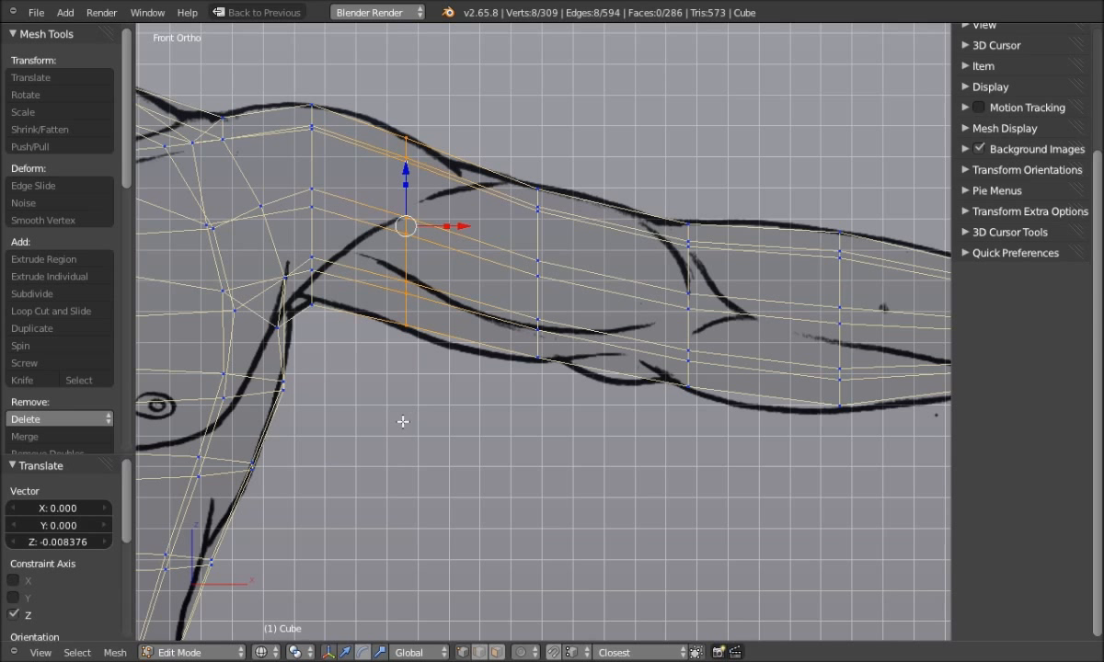
{"action": "key", "text": "a"}
{"action": "key", "text": "ctrl+z"}
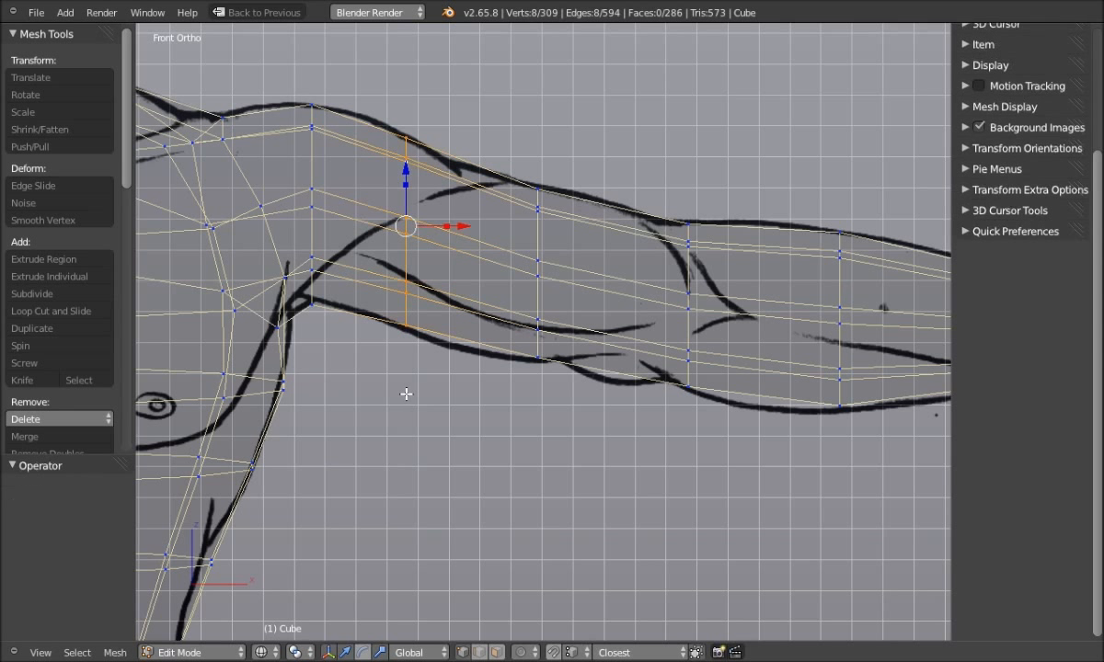
{"action": "left_click", "coordinate": [85, 187]}
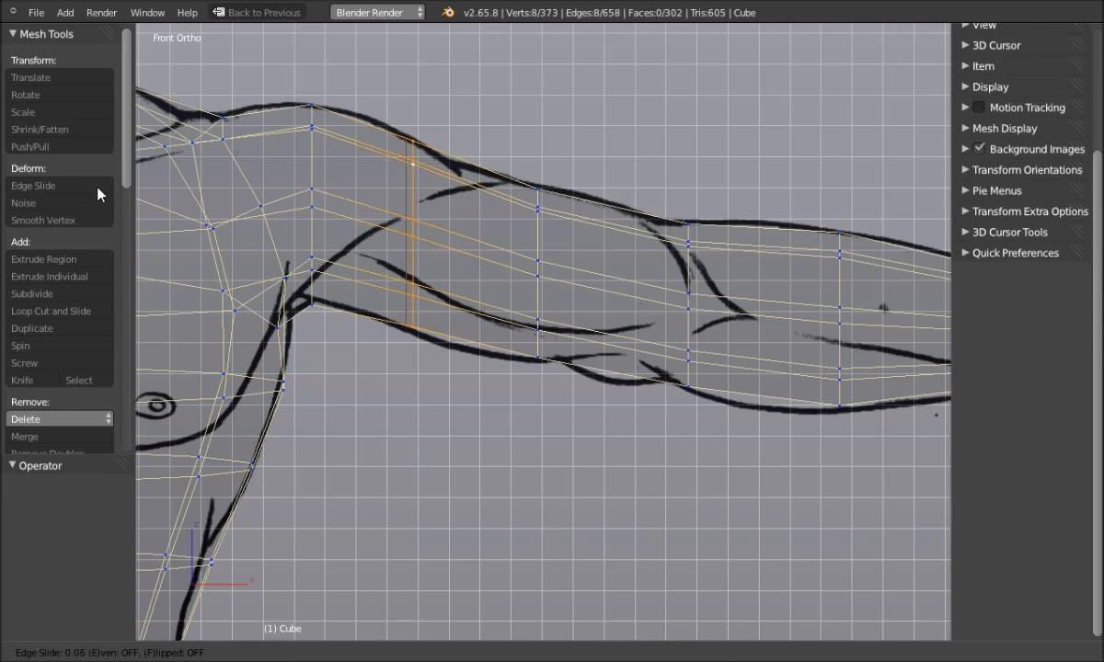
{"action": "left_click", "coordinate": [101, 191]}
{"action": "key", "text": "a"}
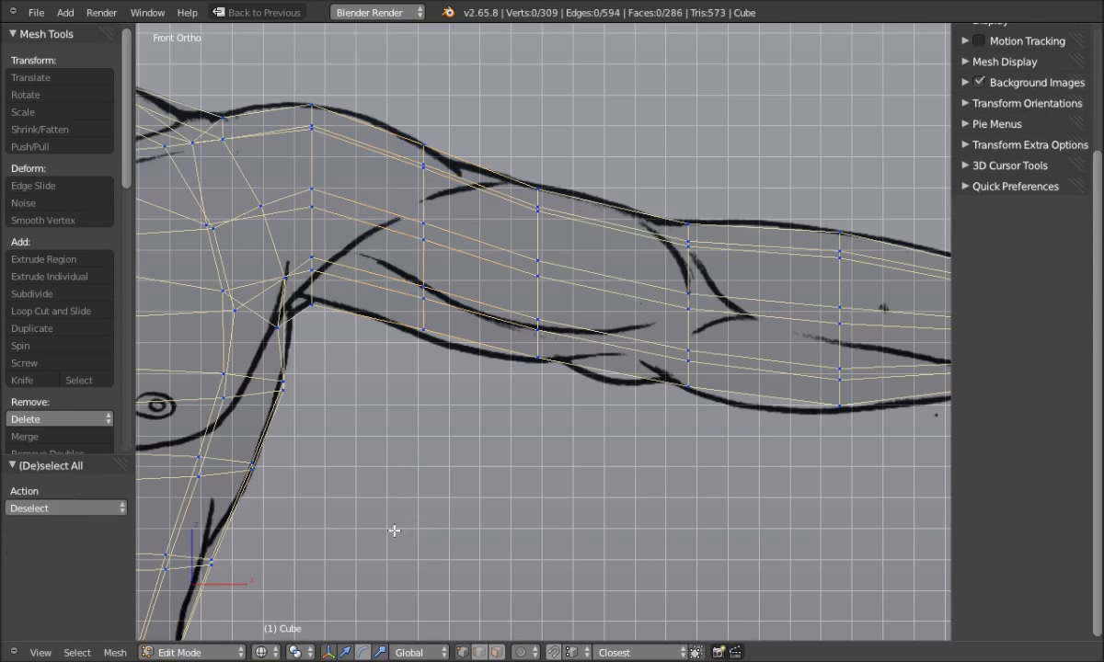
Move the upper-arm loop vertically along Z to fit inside the arm outline
{"action": "mouse_move", "coordinate": [435, 379]}
{"action": "left_mouse_down", "text": "ctrl"}
{"action": "mouse_move", "coordinate": [458, 119]}
{"action": "mouse_move", "coordinate": [364, 101]}
{"action": "mouse_move", "coordinate": [360, 269]}
{"action": "mouse_move", "coordinate": [378, 356]}
{"action": "left_mouse_up", "text": "ctrl"}
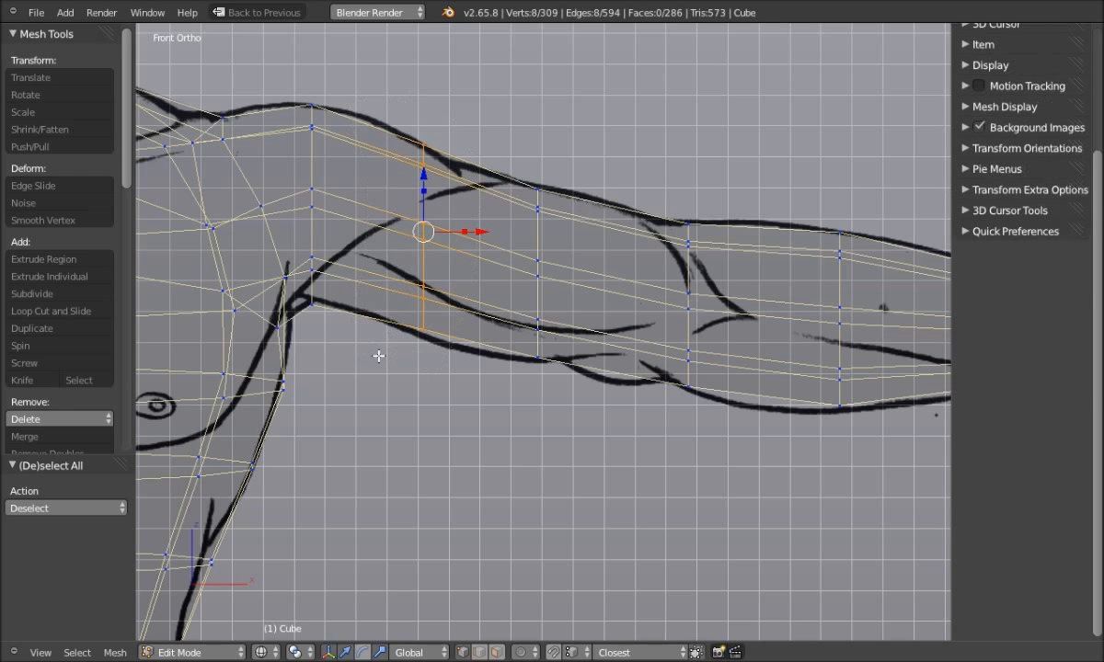
{"action": "key", "text": "g"}
{"action": "key", "text": "z"}
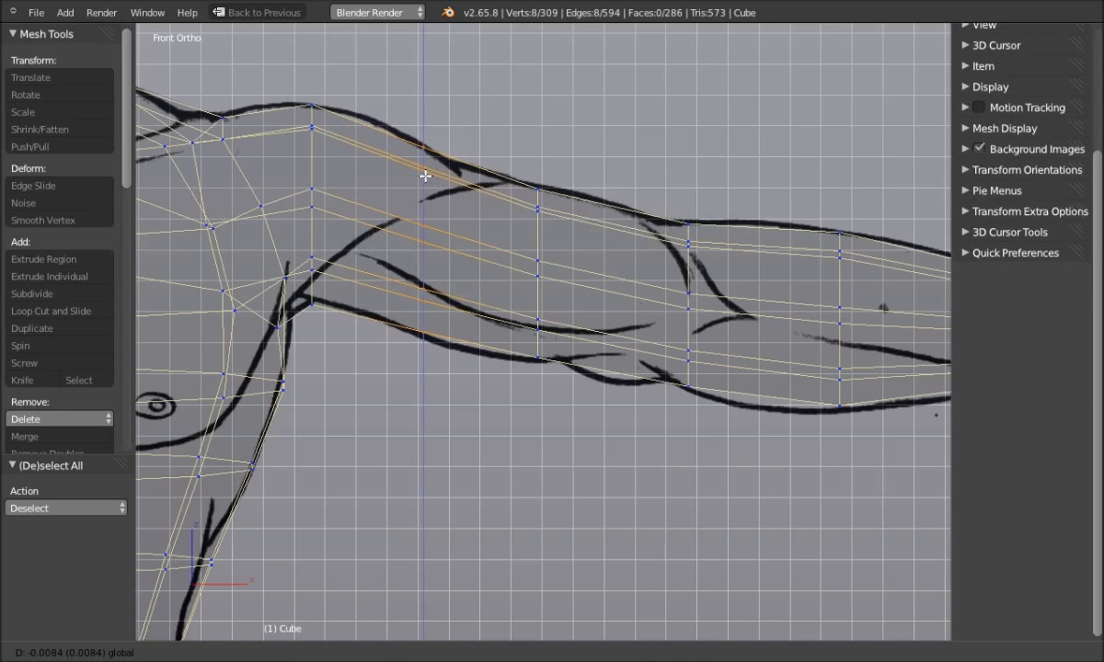
{"action": "left_click", "coordinate": [425, 176]}
{"action": "key", "text": "a"}
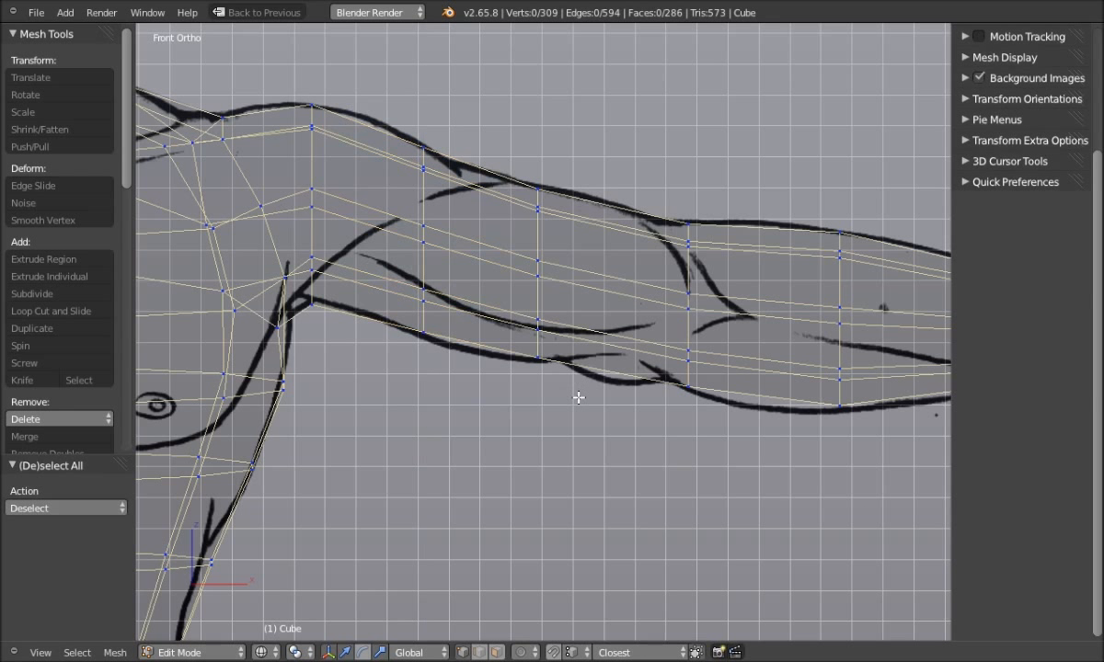
{"action": "scroll", "coordinate": [505, 406], "scroll_direction": "down", "scroll_amount": 1}
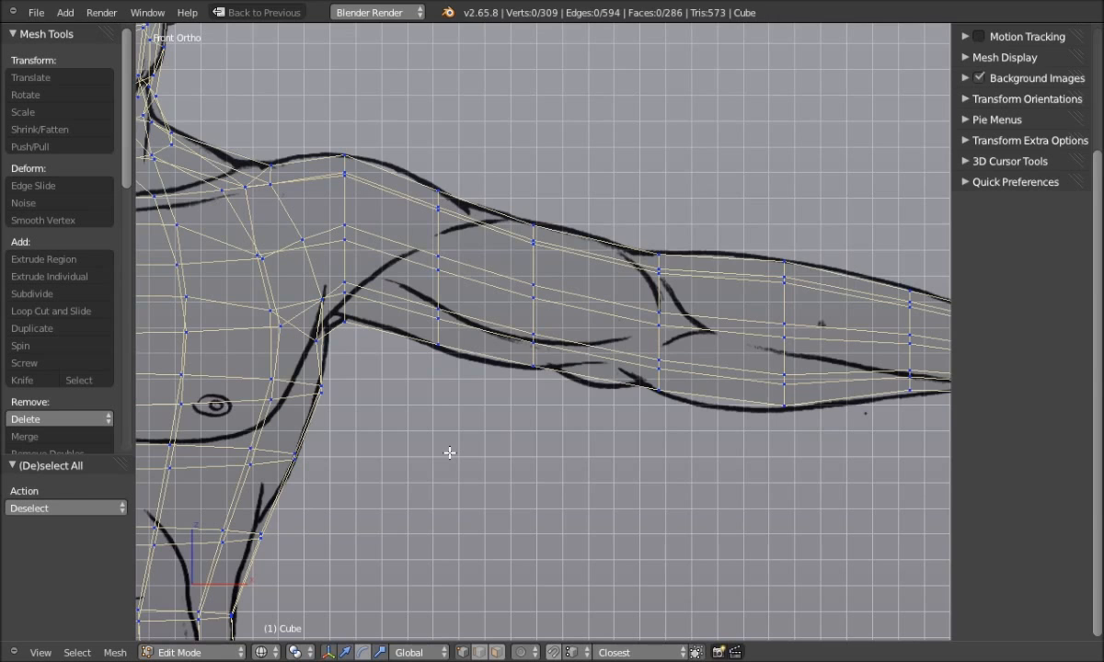
Show the mesh solid, orbit to inspect the arm, and return to front orthographic view
{"action": "key", "text": "z"}
{"action": "left_click", "coordinate": [515, 430]}
{"action": "mouse_move", "coordinate": [540, 453]}
{"action": "middle_mouse_down"}
{"action": "mouse_move", "coordinate": [505, 446]}
{"action": "mouse_move", "coordinate": [449, 499]}
{"action": "mouse_move", "coordinate": [438, 559]}
{"action": "mouse_move", "coordinate": [572, 503]}
{"action": "mouse_move", "coordinate": [564, 442]}
{"action": "mouse_move", "coordinate": [541, 452]}
{"action": "middle_mouse_up"}
{"action": "key", "text": "q"}
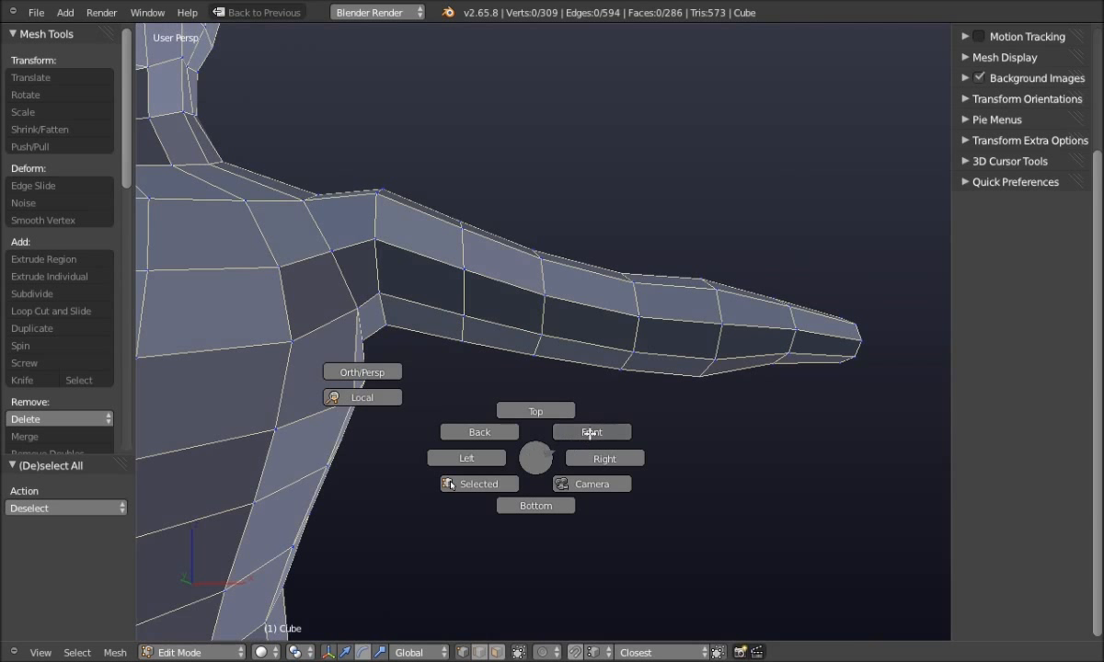
{"action": "left_click", "coordinate": [547, 432]}
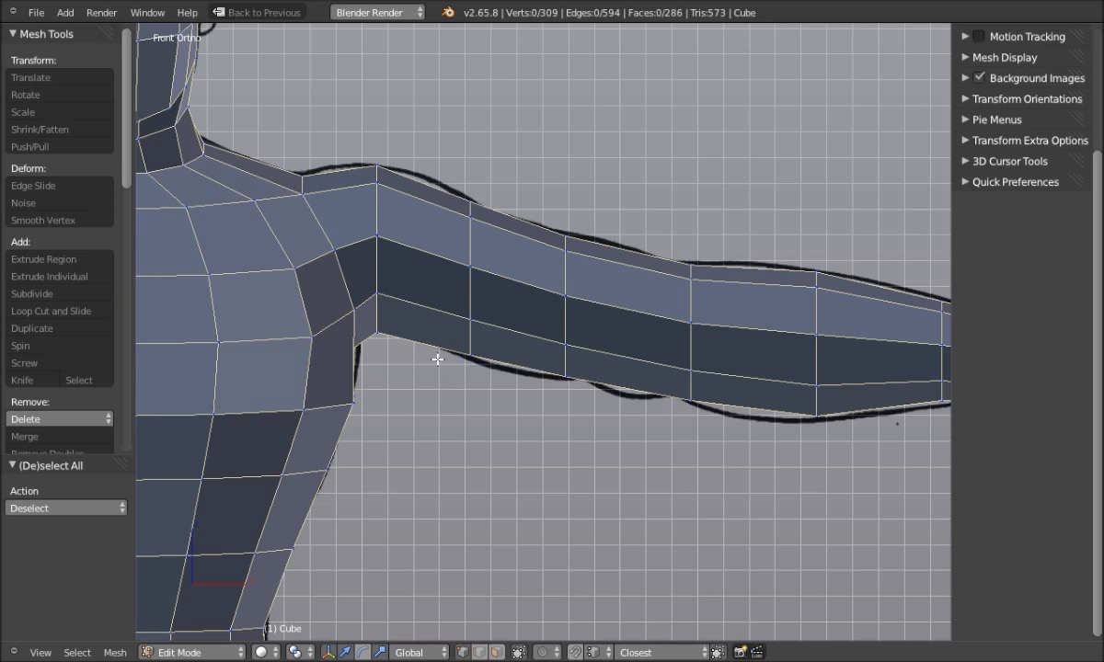
{"action": "right_click", "coordinate": [477, 344], "text": "alt"}
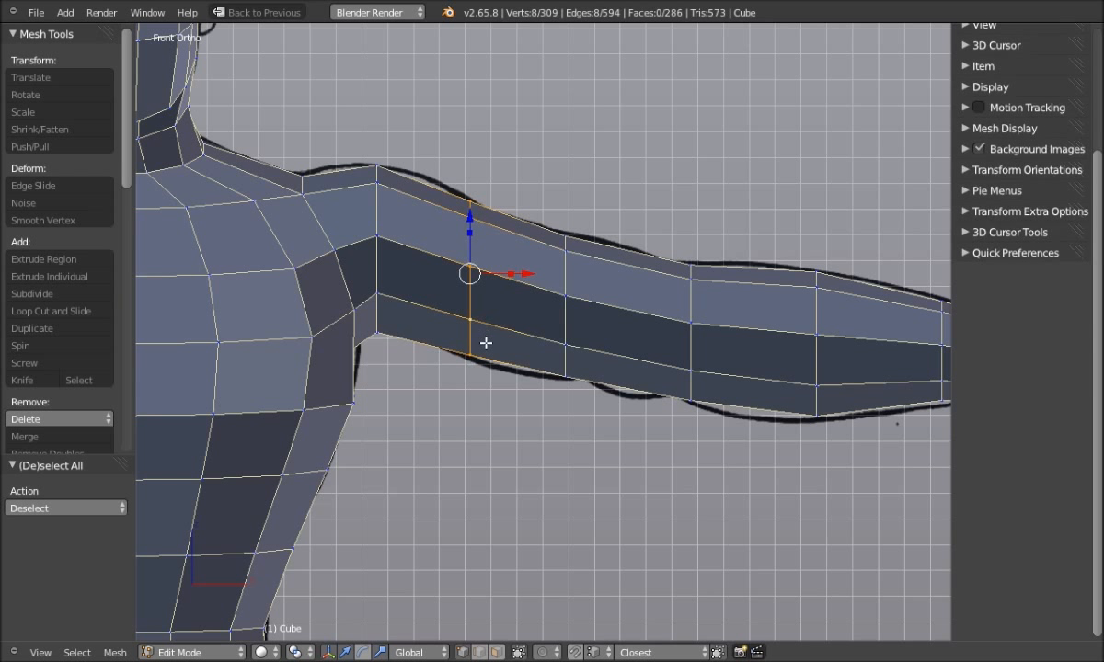
Tilt the shoulder-side upper-arm loop 4.865° and scale it vertically to 0.925 in wireframe
{"action": "key", "text": "r"}
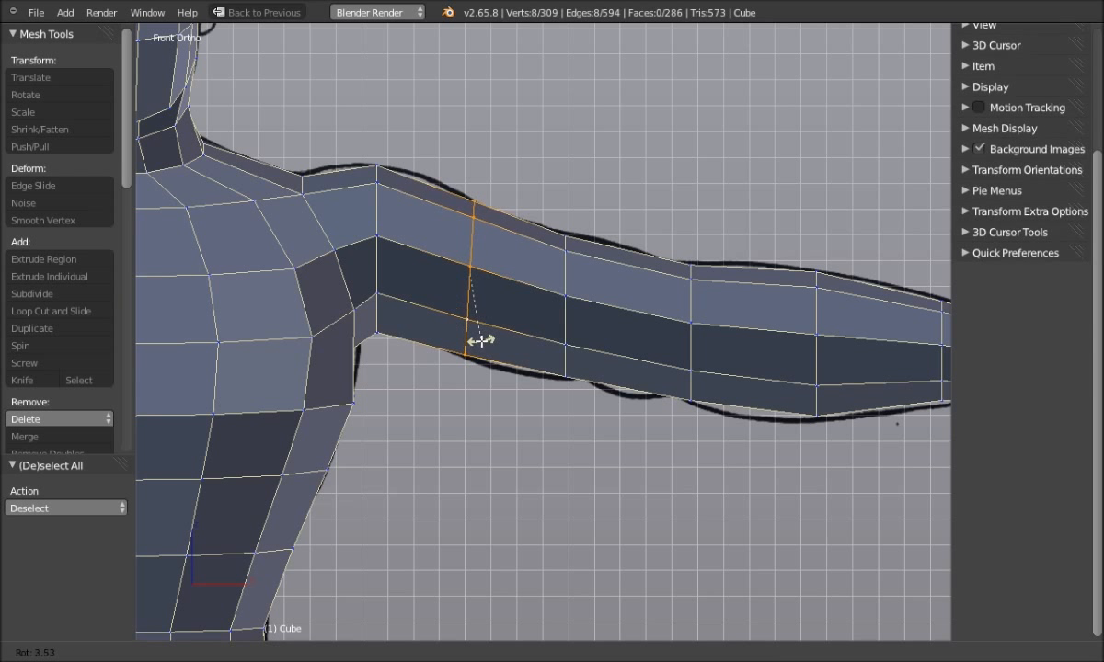
{"action": "left_click", "coordinate": [479, 340]}
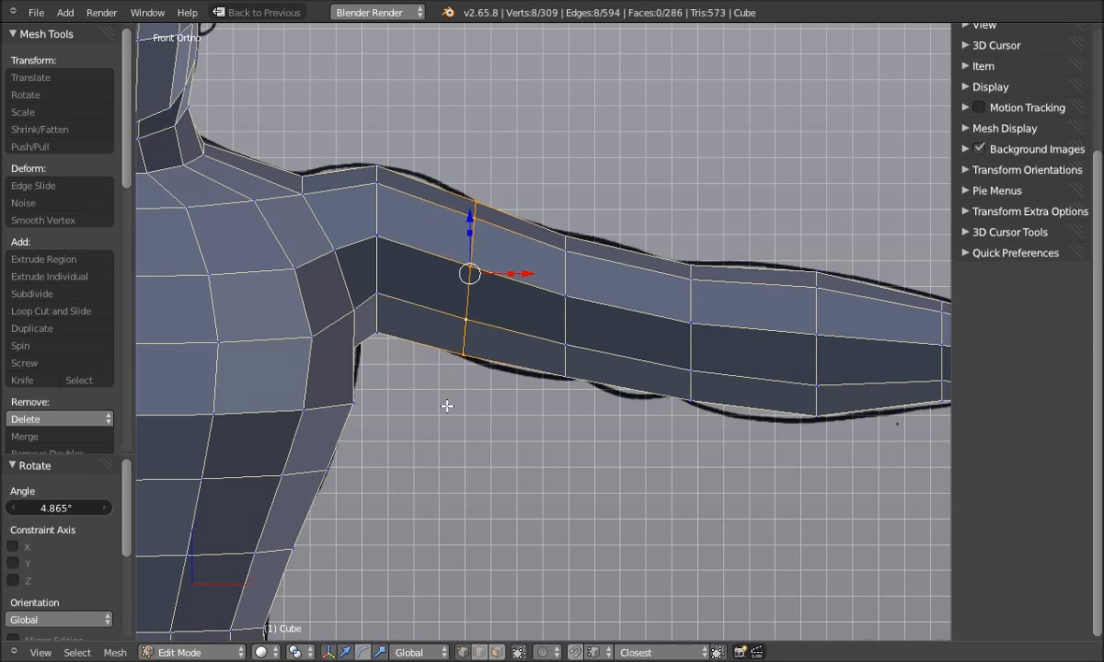
{"action": "key", "text": "z"}
{"action": "left_click", "coordinate": [362, 381]}
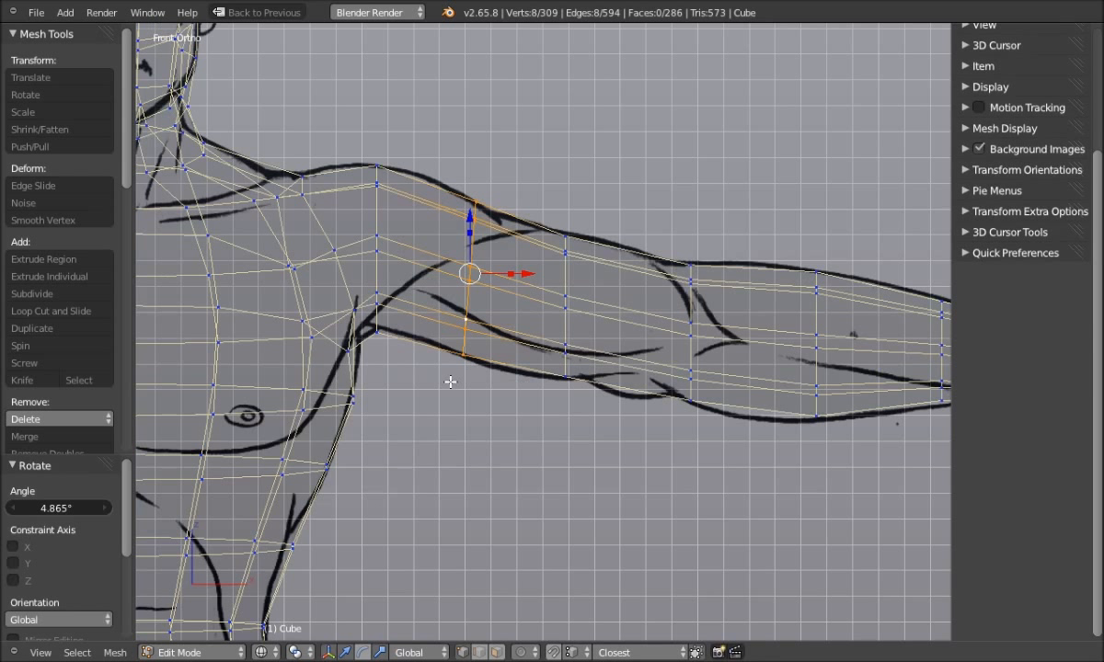
{"action": "left_click_drag", "start_coordinate": [468, 228], "coordinate": [467, 231]}
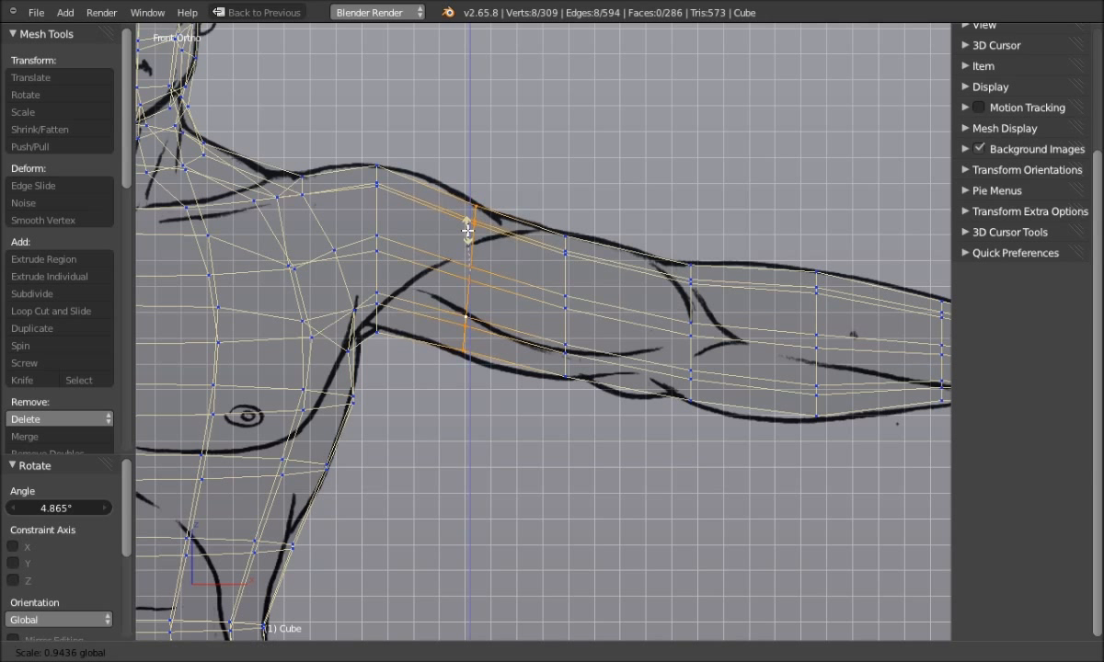
{"action": "left_click_drag", "start_coordinate": [467, 230], "coordinate": [467, 233]}
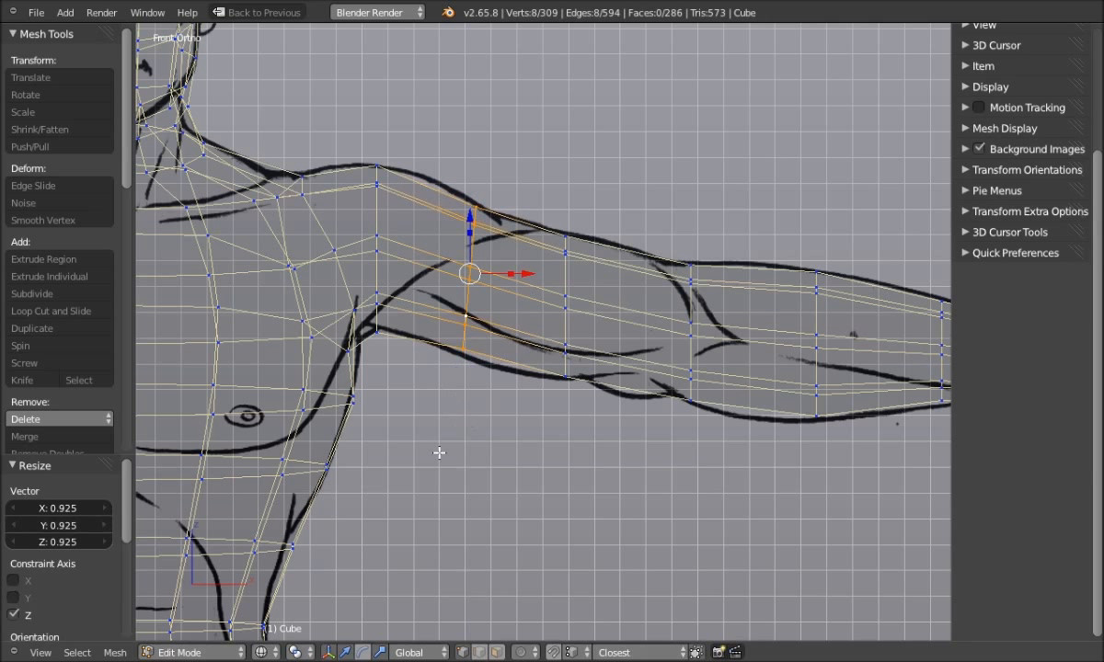
{"action": "key", "text": "a"}
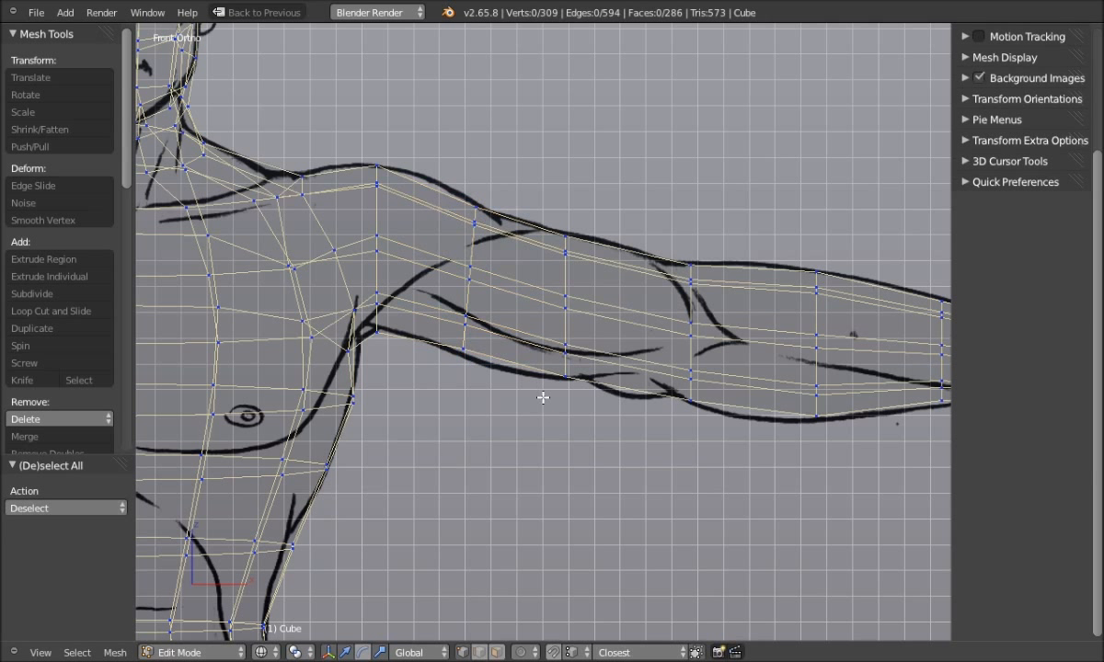
Scale the mid upper-arm loop vertically to 0.960 and tilt it 5.872°
{"action": "right_click", "coordinate": [569, 338], "text": "alt"}
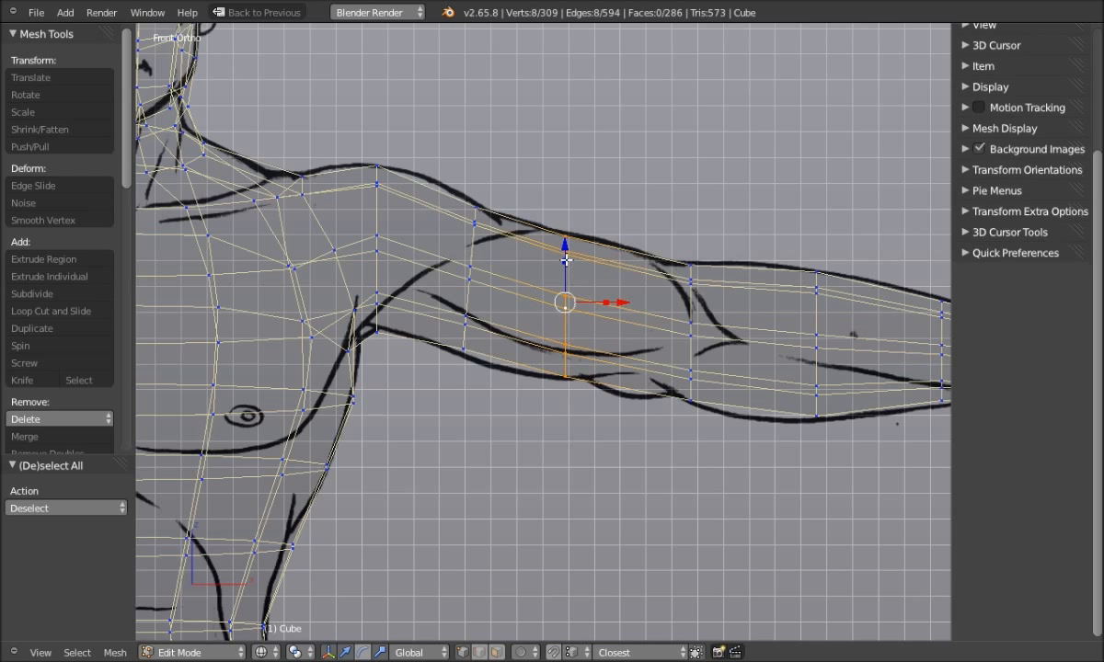
{"action": "key", "text": "s"}
{"action": "key", "text": "z"}
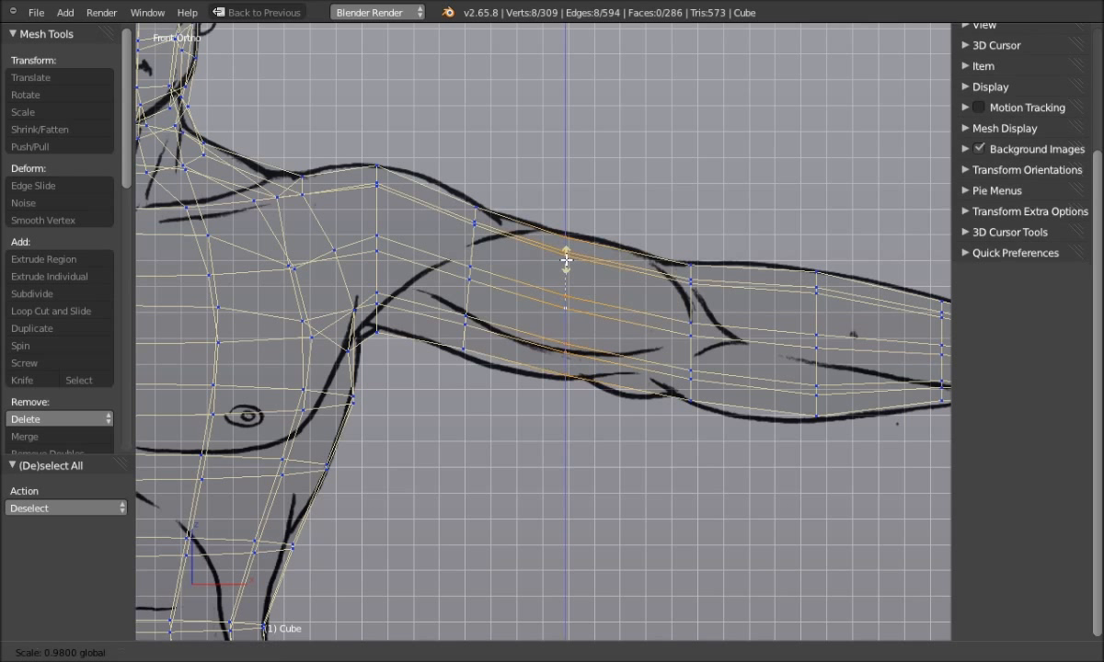
{"action": "left_click", "coordinate": [565, 261]}
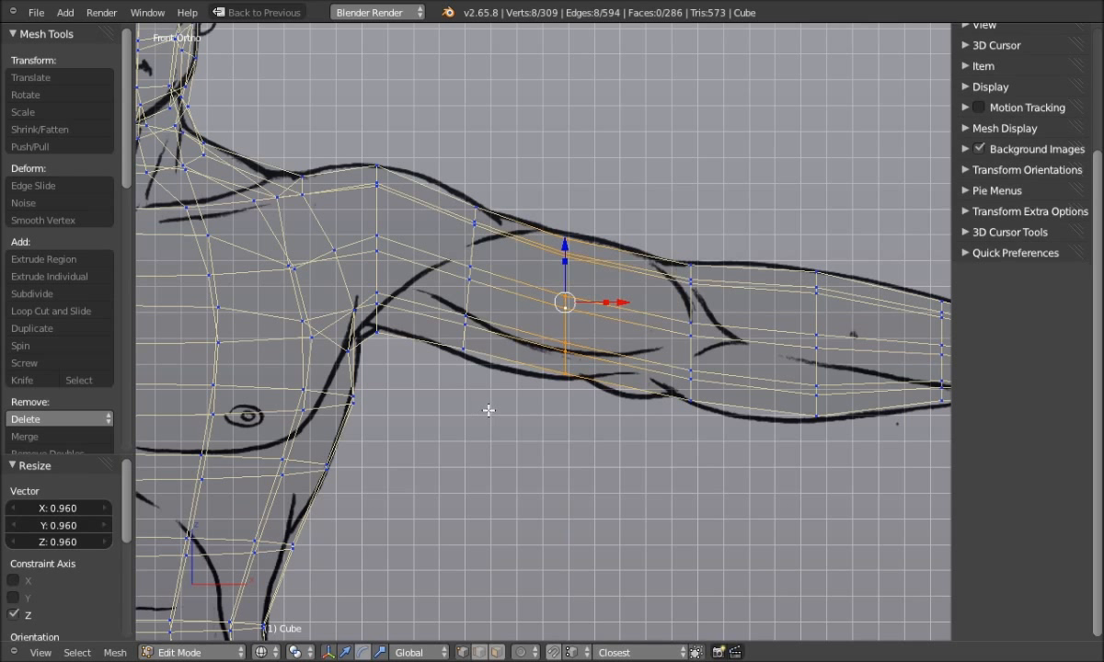
{"action": "key", "text": "r"}
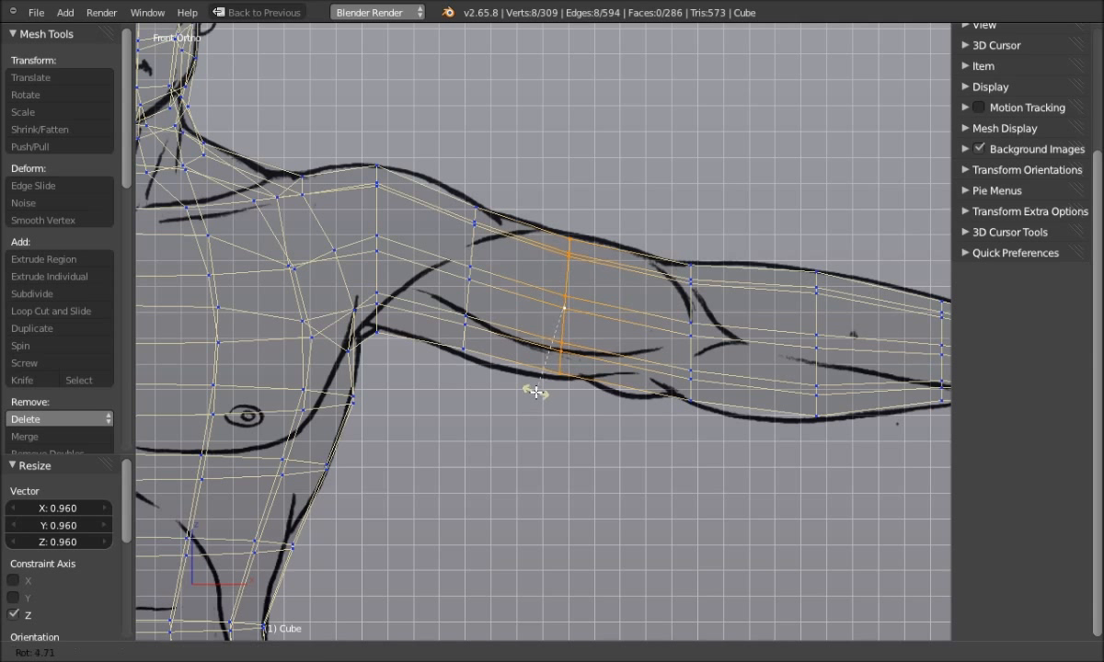
{"action": "left_click", "coordinate": [534, 392]}
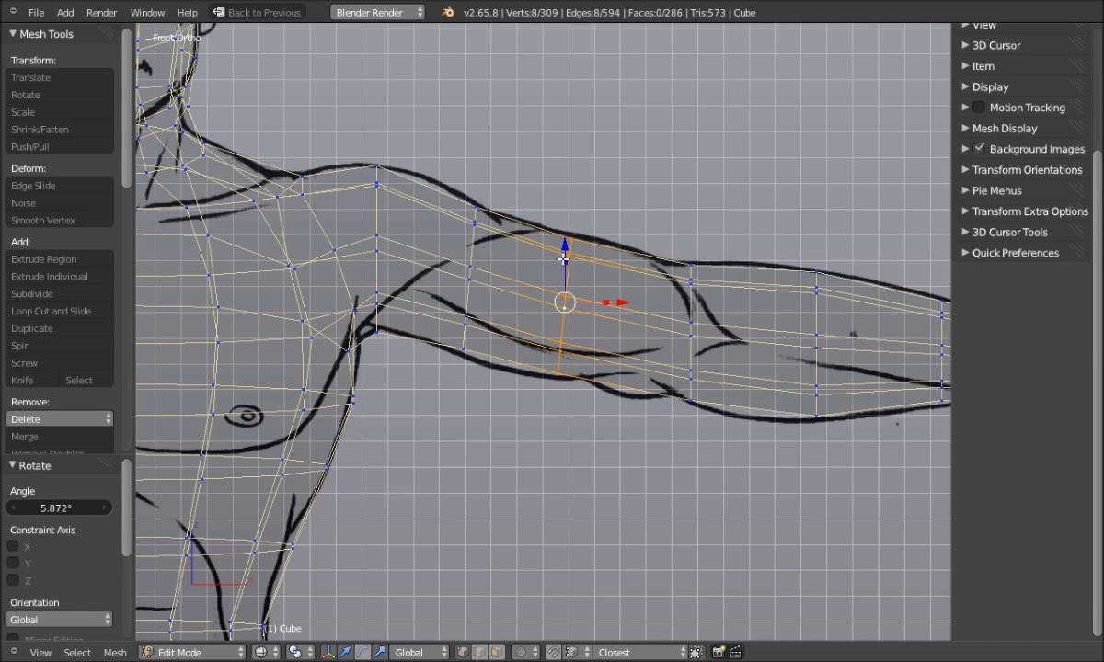
{"action": "key", "text": "s"}
{"action": "key", "text": "z"}
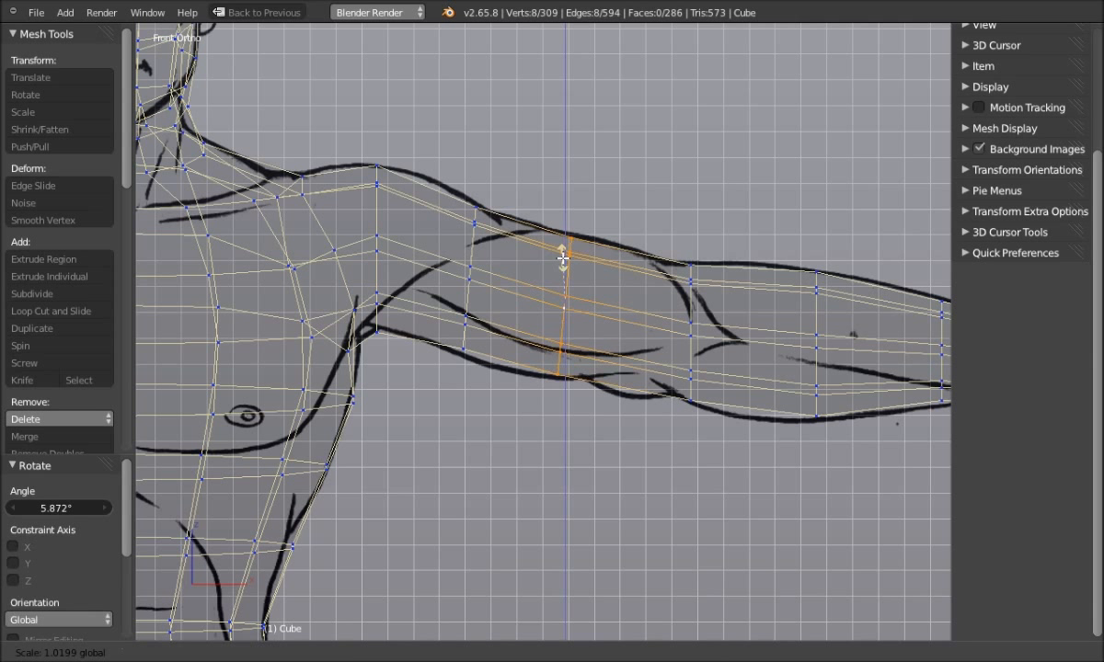
{"action": "left_click", "coordinate": [562, 260]}
{"action": "key", "text": "alt+a"}
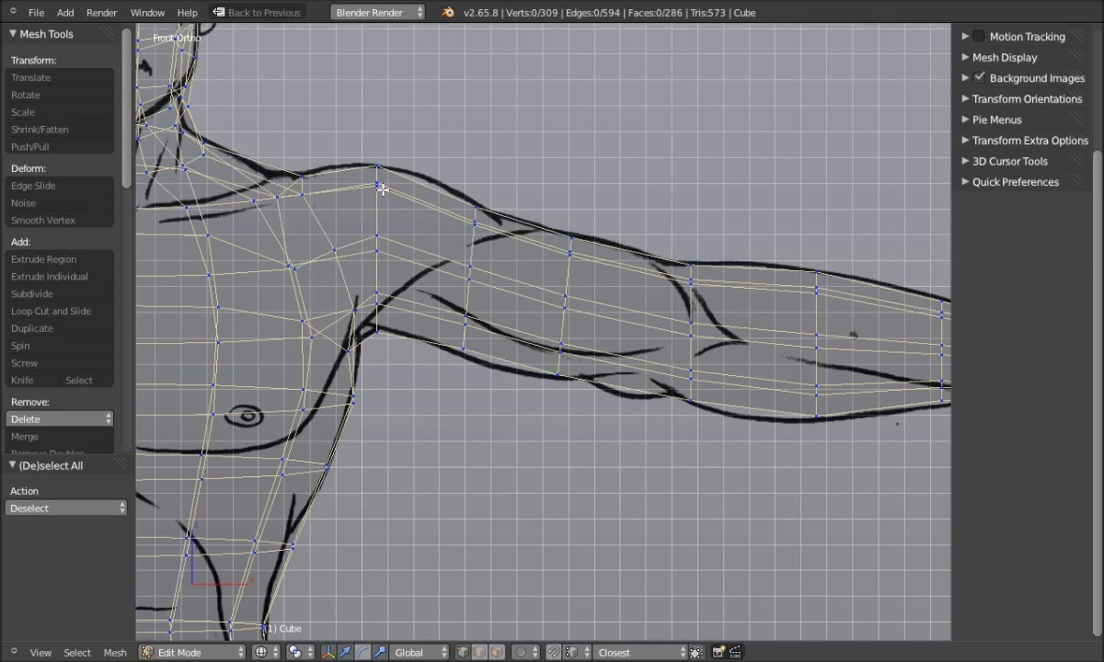
Nudge the upper-arm loop beside the shoulder down and stretch it vertically by about 1.08
{"action": "scroll", "coordinate": [381, 188], "scroll_direction": "up", "scroll_amount": 2}
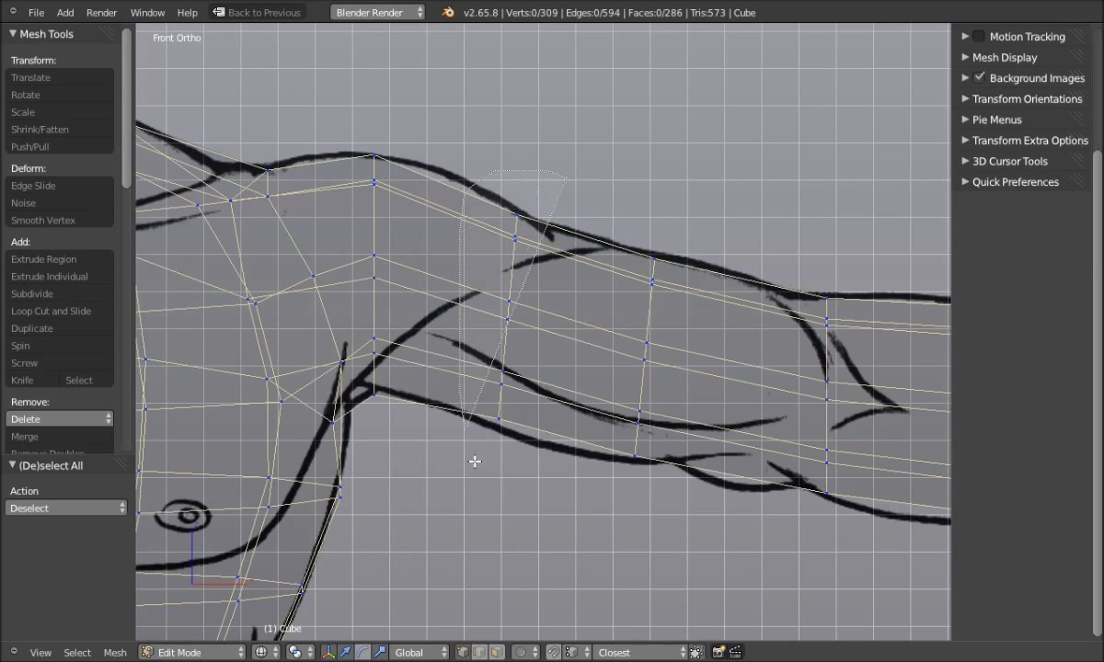
{"action": "right_click", "coordinate": [517, 227], "text": "alt"}
{"action": "left_click_drag", "start_coordinate": [508, 249], "coordinate": [525, 280]}
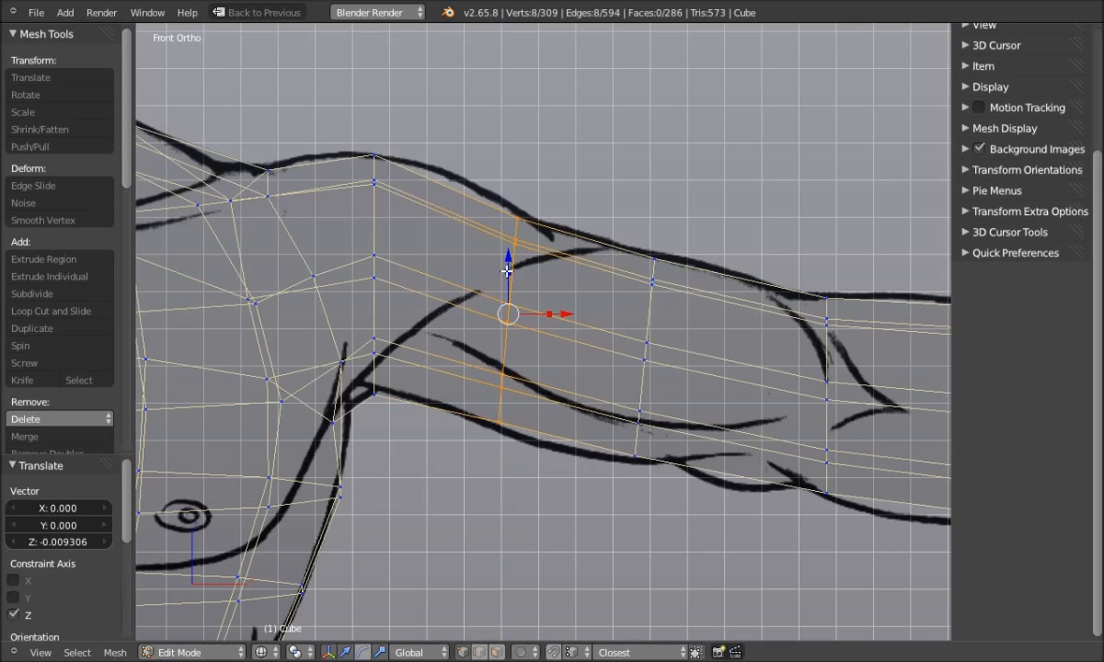
{"action": "key", "text": "s"}
{"action": "key", "text": "z"}
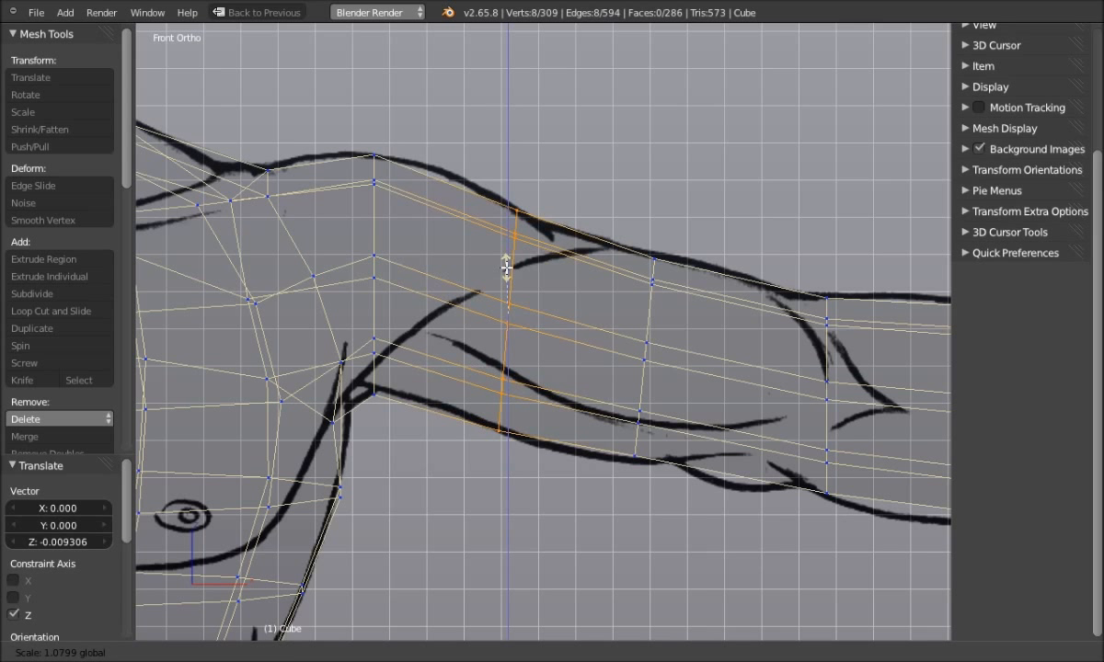
{"action": "left_click", "coordinate": [506, 268]}
In solid shading, vertex-slide the top shoulder vertex further along its edge
{"action": "key", "text": "a"}
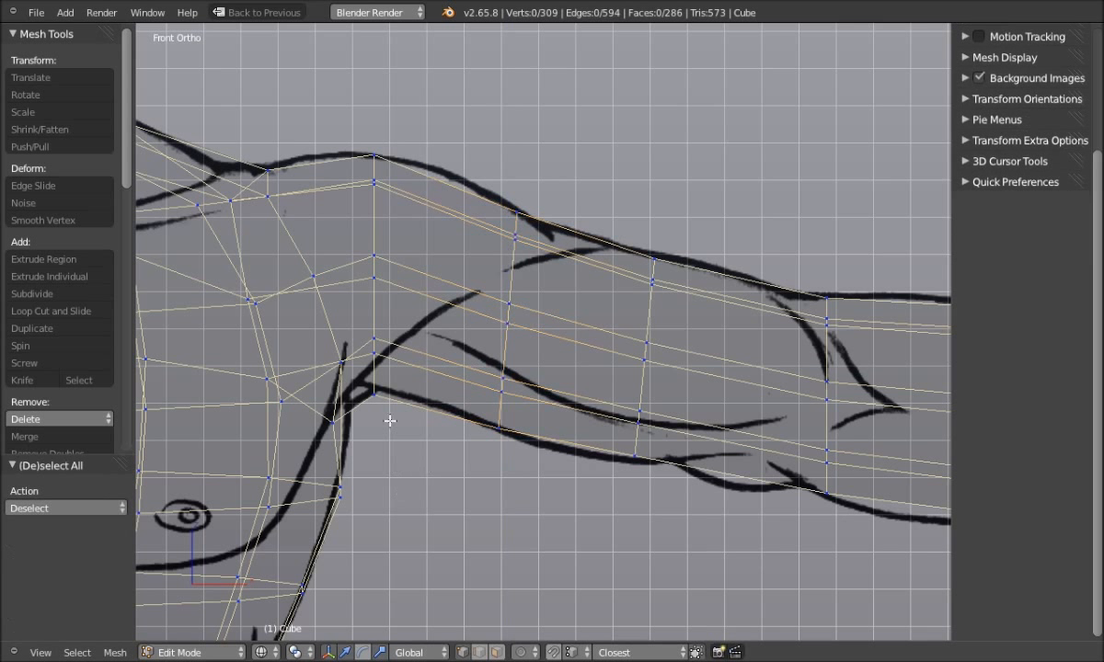
{"action": "key", "text": "z"}
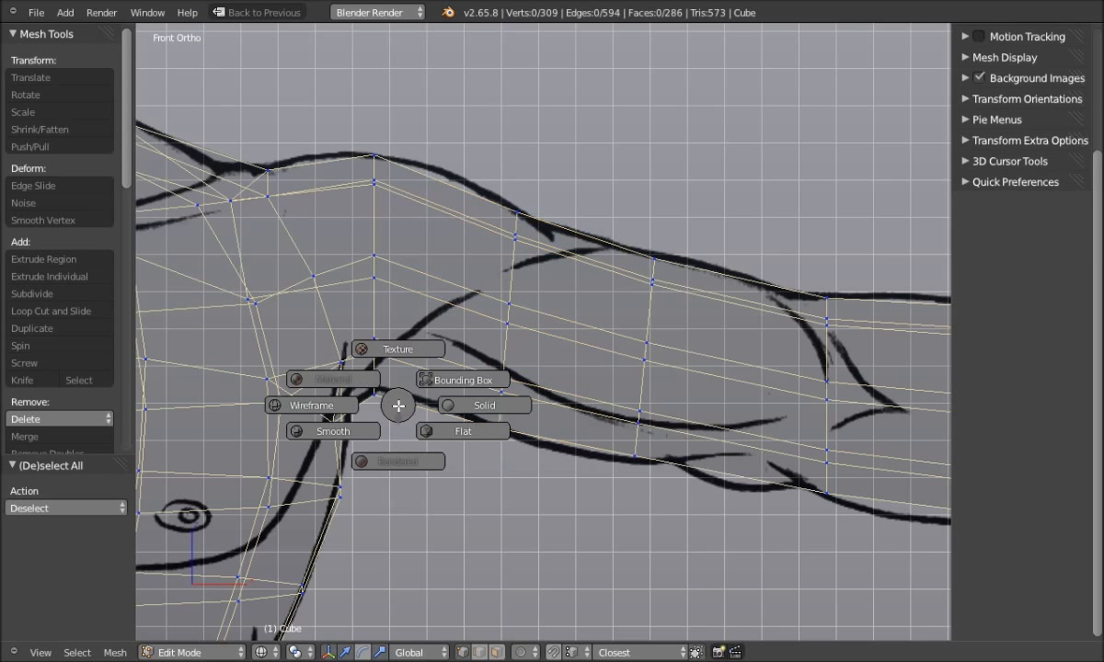
{"action": "left_click", "coordinate": [468, 407]}
{"action": "mouse_move", "coordinate": [436, 389]}
{"action": "middle_mouse_down"}
{"action": "mouse_move", "coordinate": [398, 418]}
{"action": "mouse_move", "coordinate": [357, 492]}
{"action": "mouse_move", "coordinate": [352, 418]}
{"action": "mouse_move", "coordinate": [456, 444]}
{"action": "mouse_move", "coordinate": [435, 396]}
{"action": "mouse_move", "coordinate": [431, 488]}
{"action": "mouse_move", "coordinate": [421, 194]}
{"action": "middle_mouse_up"}
{"action": "right_click", "coordinate": [401, 233]}
{"action": "scroll", "coordinate": [356, 258], "scroll_direction": "up", "scroll_amount": 1}
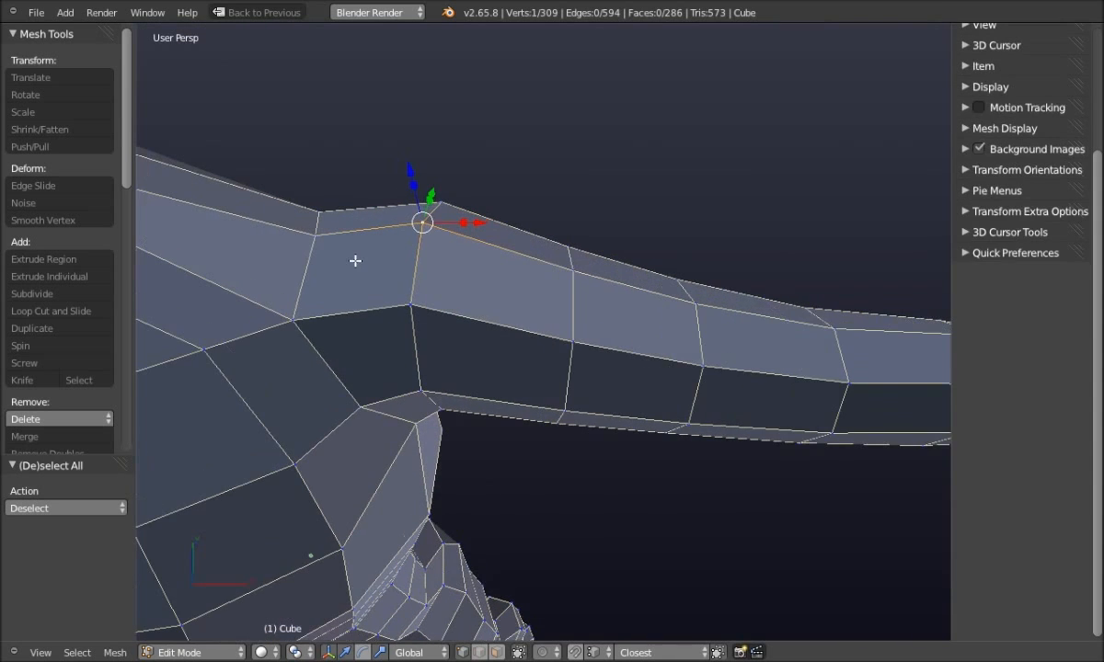
{"action": "key", "text": "shift+v"}
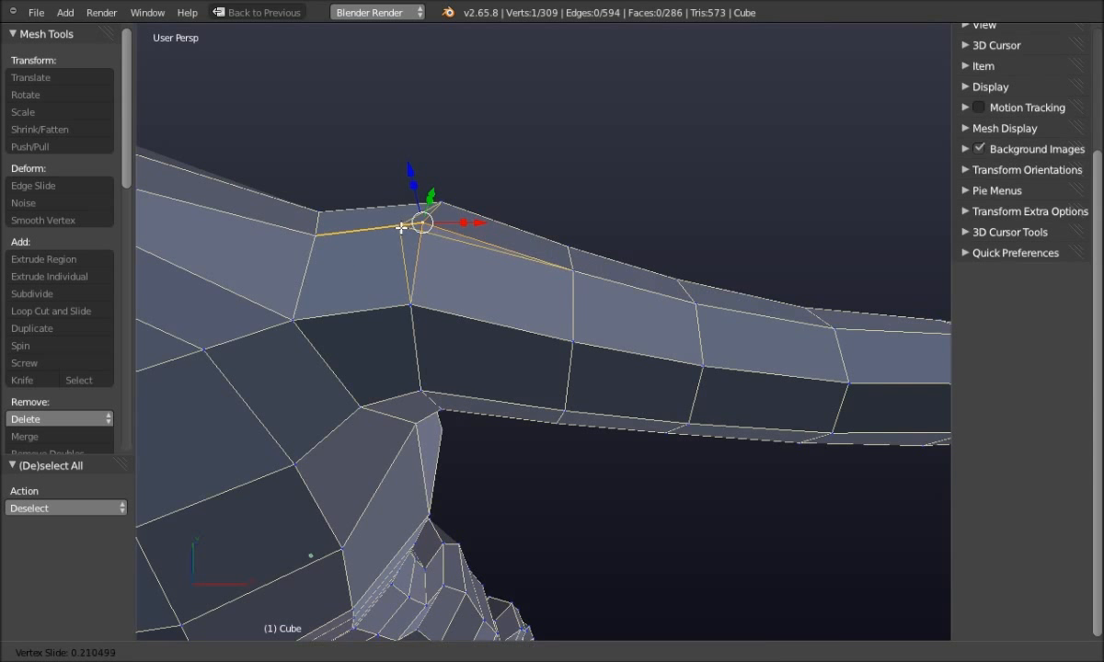
{"action": "left_click", "coordinate": [402, 227]}
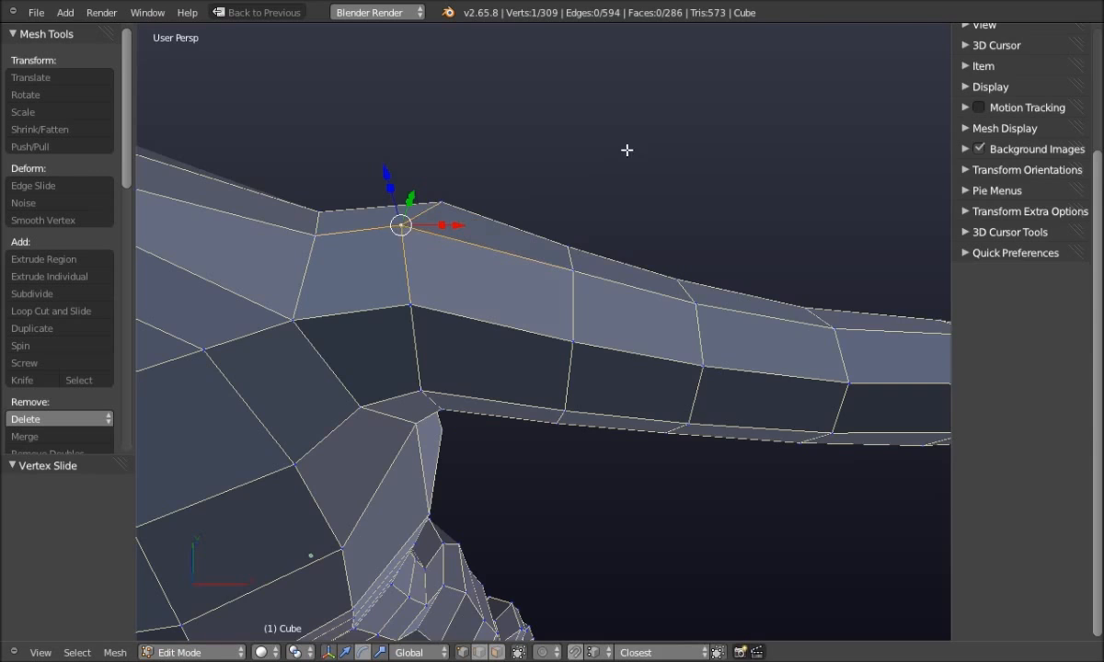
{"action": "key", "text": "a"}
Shift another shoulder top-edge vertex -0.0151 along X
{"action": "middle_click_drag", "start_coordinate": [530, 218], "coordinate": [405, 304]}
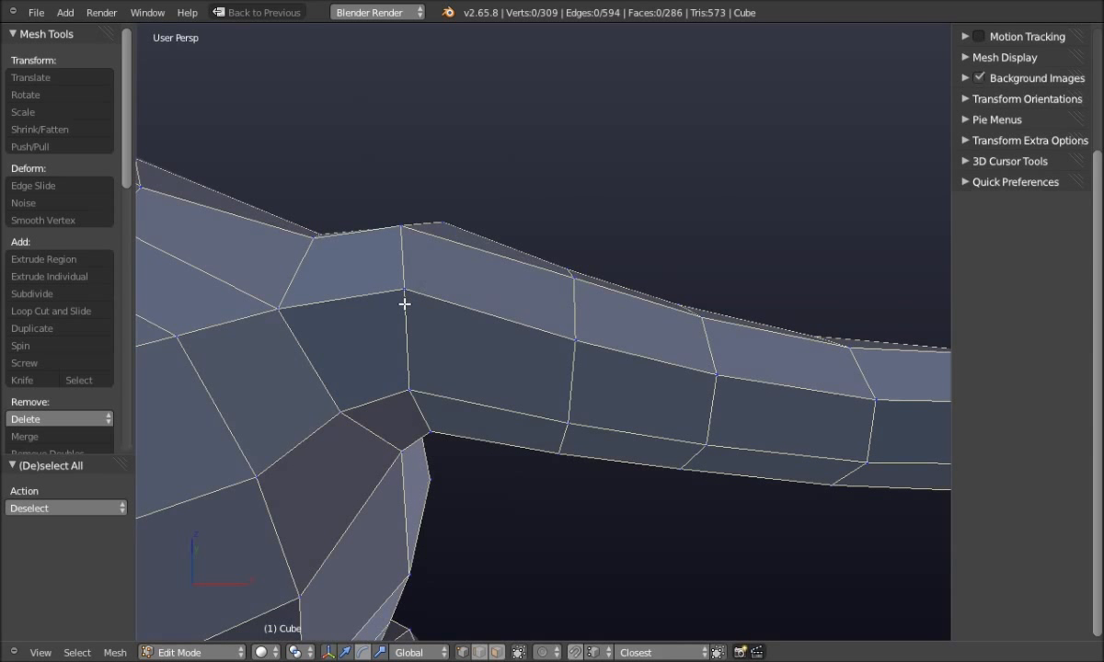
{"action": "right_click", "coordinate": [405, 304]}
{"action": "mouse_move", "coordinate": [456, 288]}
{"action": "left_mouse_down"}
{"action": "mouse_move", "coordinate": [466, 283]}
{"action": "mouse_move", "coordinate": [453, 286]}
{"action": "left_mouse_up"}
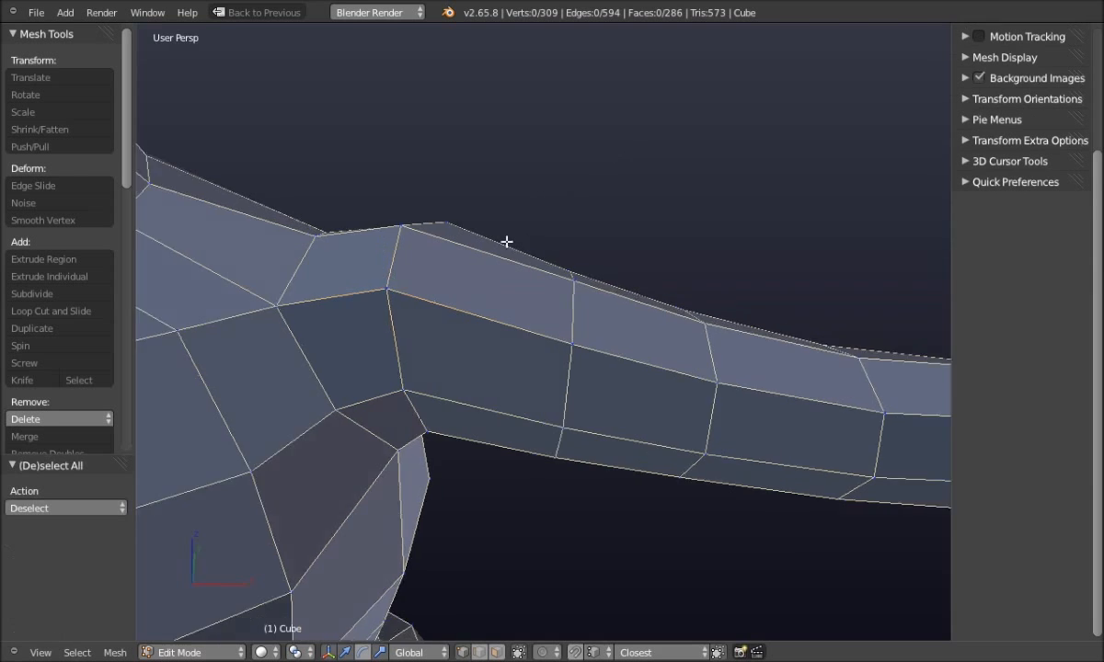
{"action": "middle_click_drag", "start_coordinate": [507, 241], "coordinate": [538, 215]}
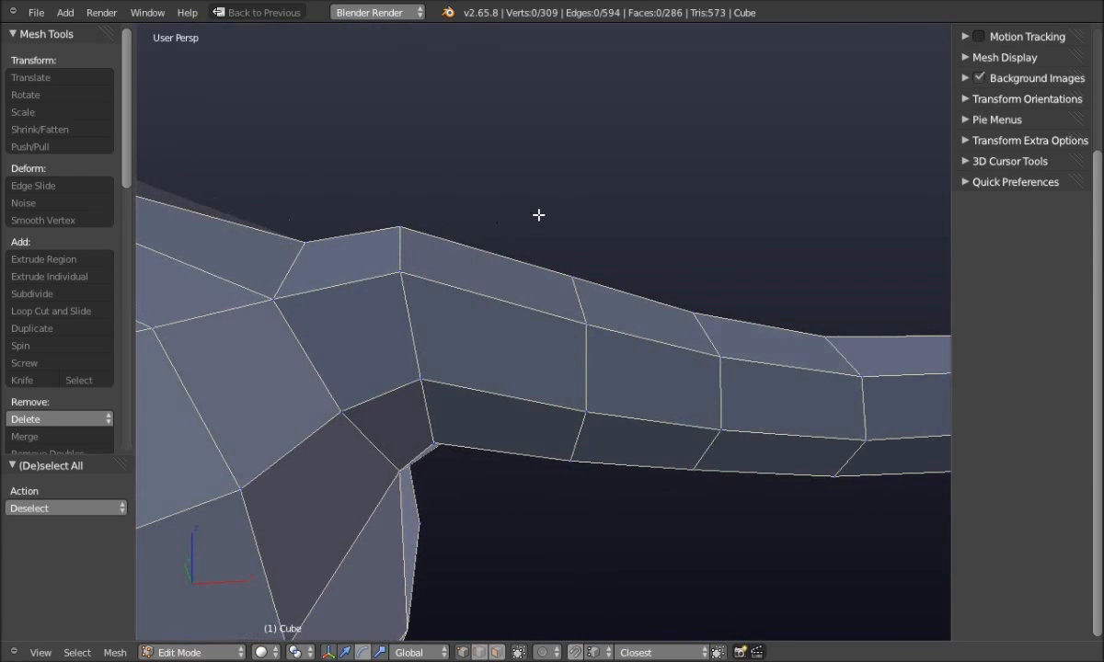
{"action": "scroll", "coordinate": [538, 215], "scroll_direction": "down", "scroll_amount": 5}
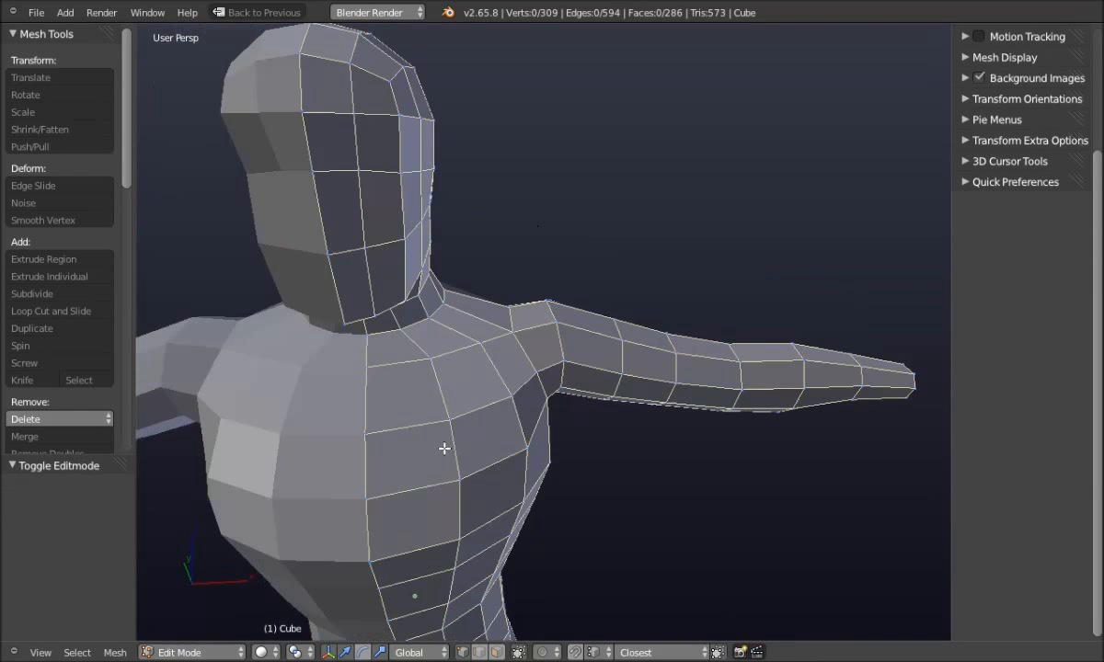
{"action": "middle_click_drag", "start_coordinate": [471, 435], "coordinate": [429, 434]}
{"action": "scroll", "coordinate": [502, 377], "scroll_direction": "up", "scroll_amount": 3}
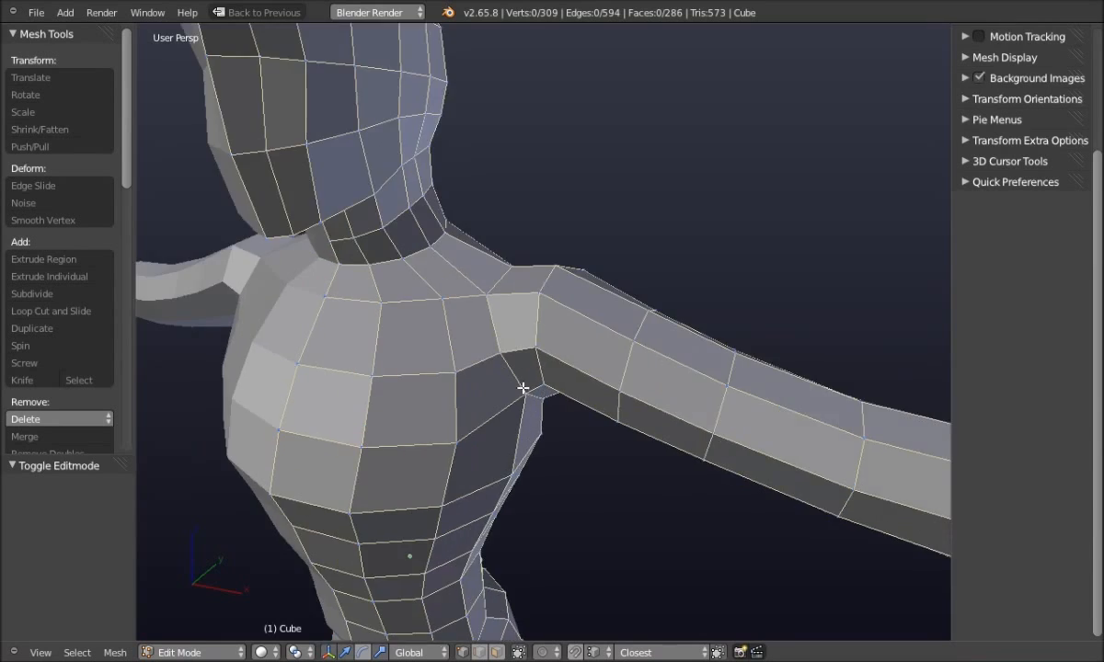
{"action": "middle_click_drag", "start_coordinate": [496, 401], "coordinate": [513, 362]}
{"action": "scroll", "coordinate": [537, 458], "scroll_direction": "up", "scroll_amount": 4}
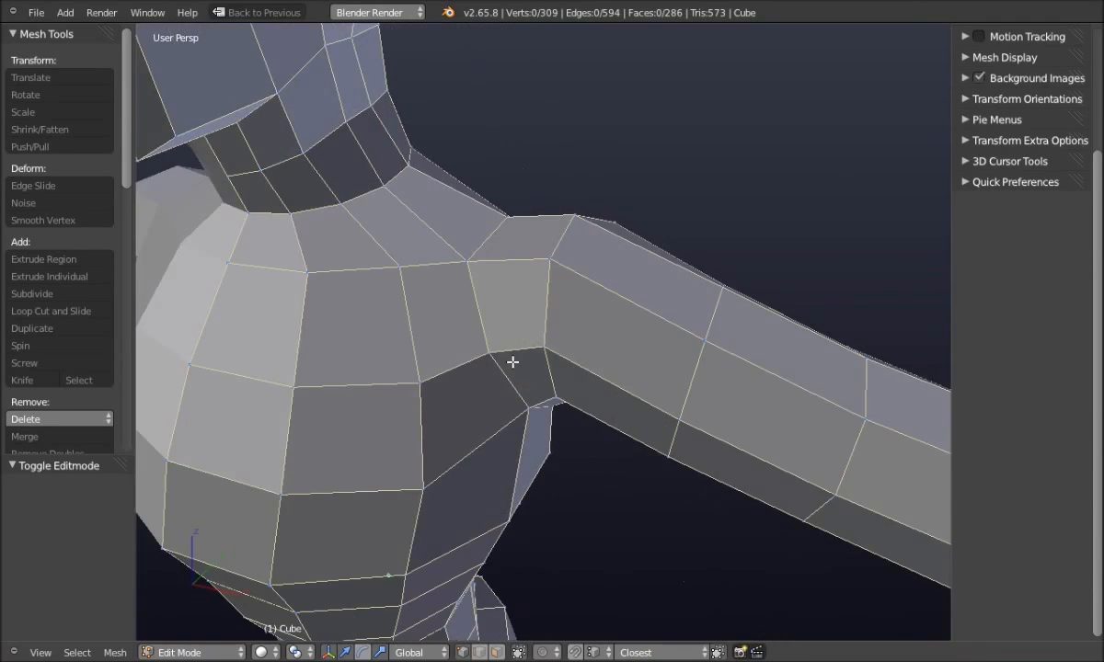
{"action": "key", "text": "q"}
{"action": "left_click", "coordinate": [540, 353]}
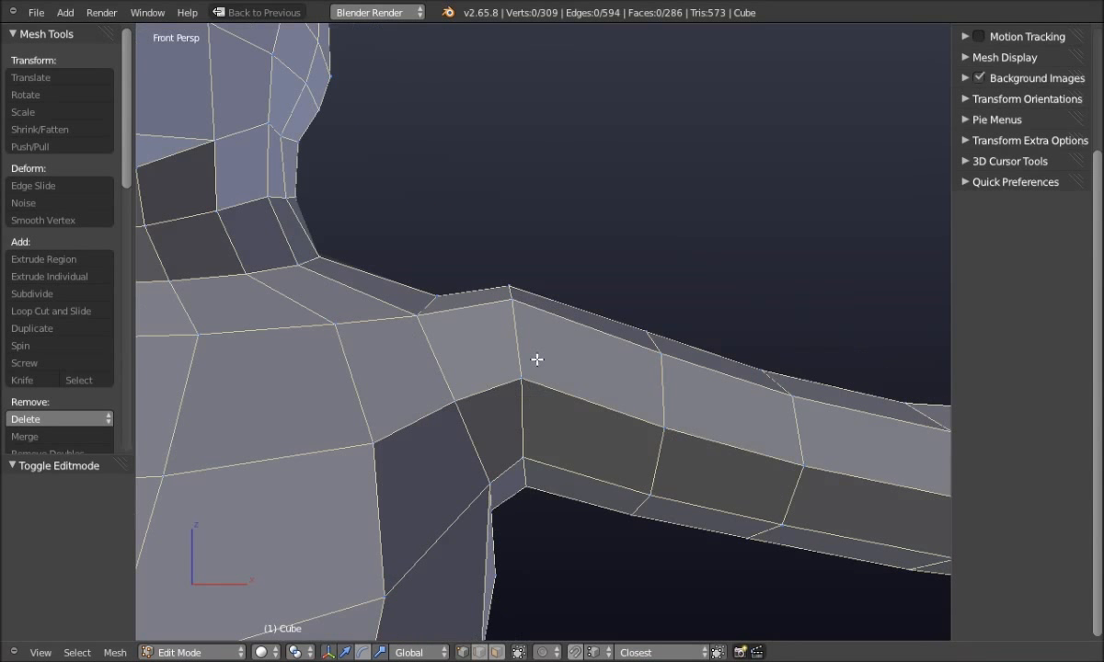
{"action": "scroll", "coordinate": [460, 400], "scroll_direction": "down", "scroll_amount": 2}
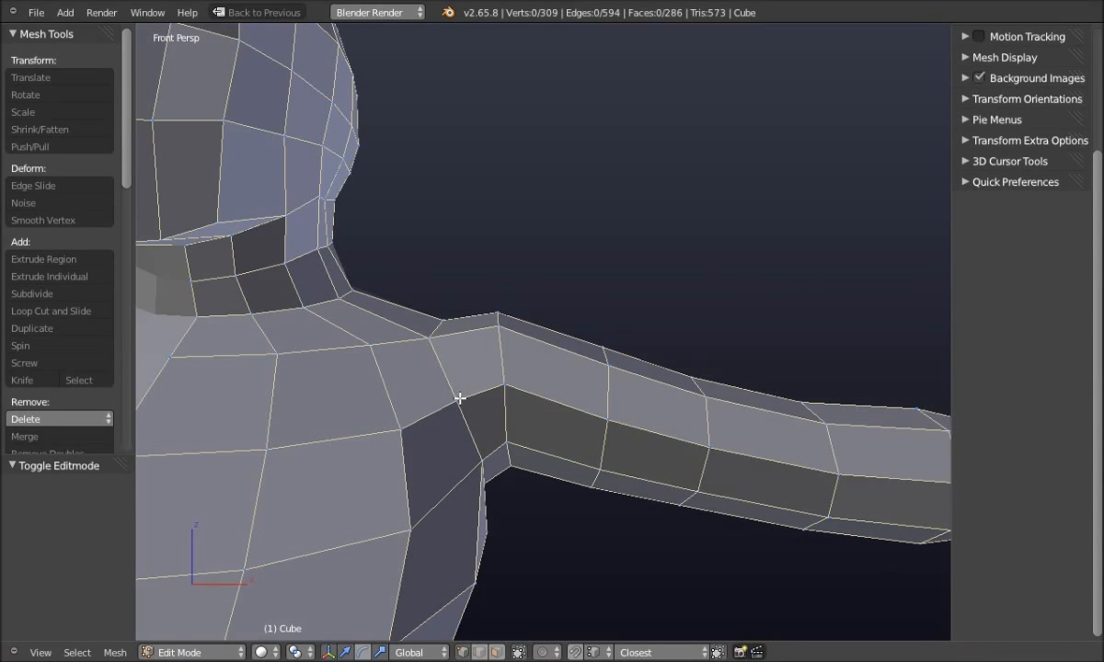
{"action": "key", "text": "q"}
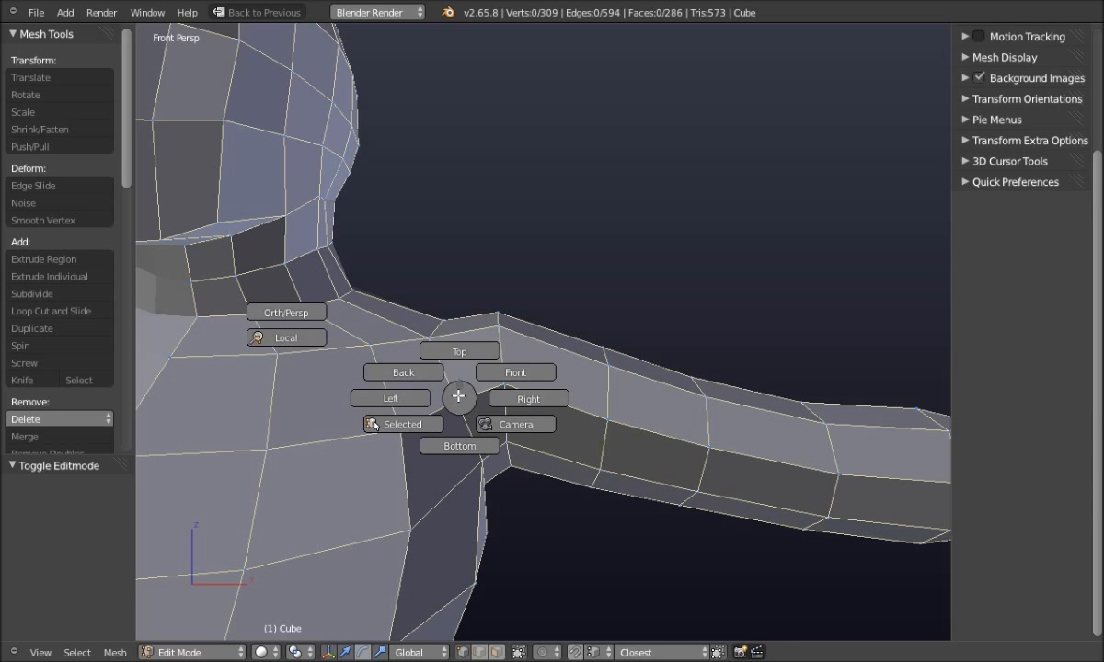
{"action": "left_click", "coordinate": [281, 313]}
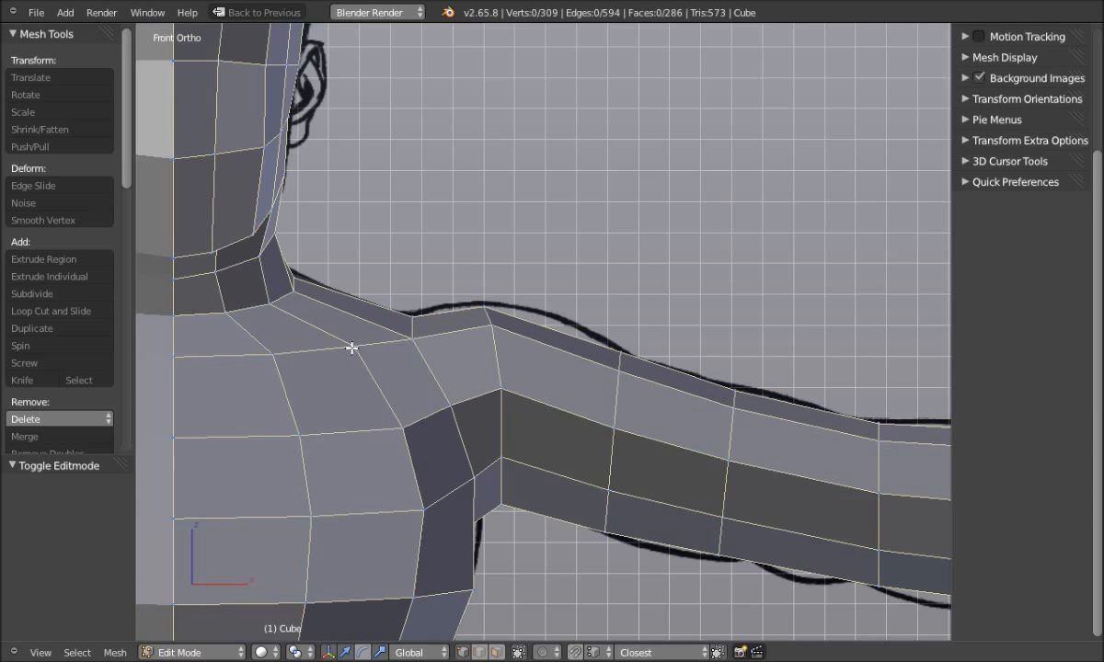
{"action": "scroll", "coordinate": [352, 348], "scroll_direction": "up", "scroll_amount": 1}
{"action": "middle_click_drag", "start_coordinate": [411, 361], "coordinate": [379, 281], "text": "shift"}
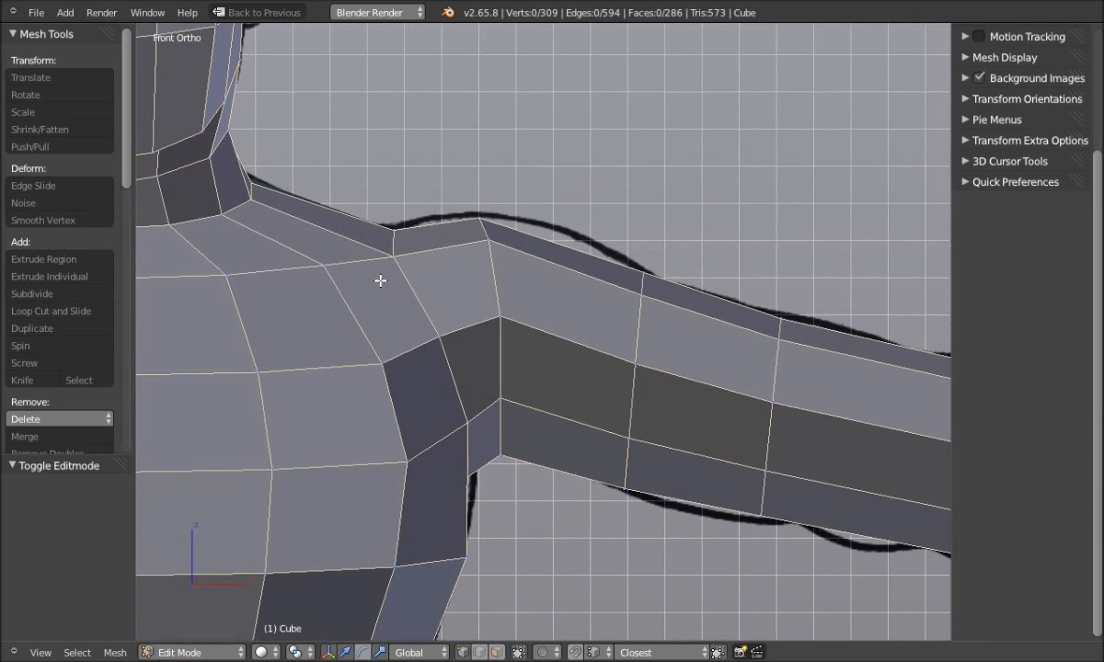
{"action": "scroll", "coordinate": [442, 342], "scroll_direction": "down", "scroll_amount": 2}
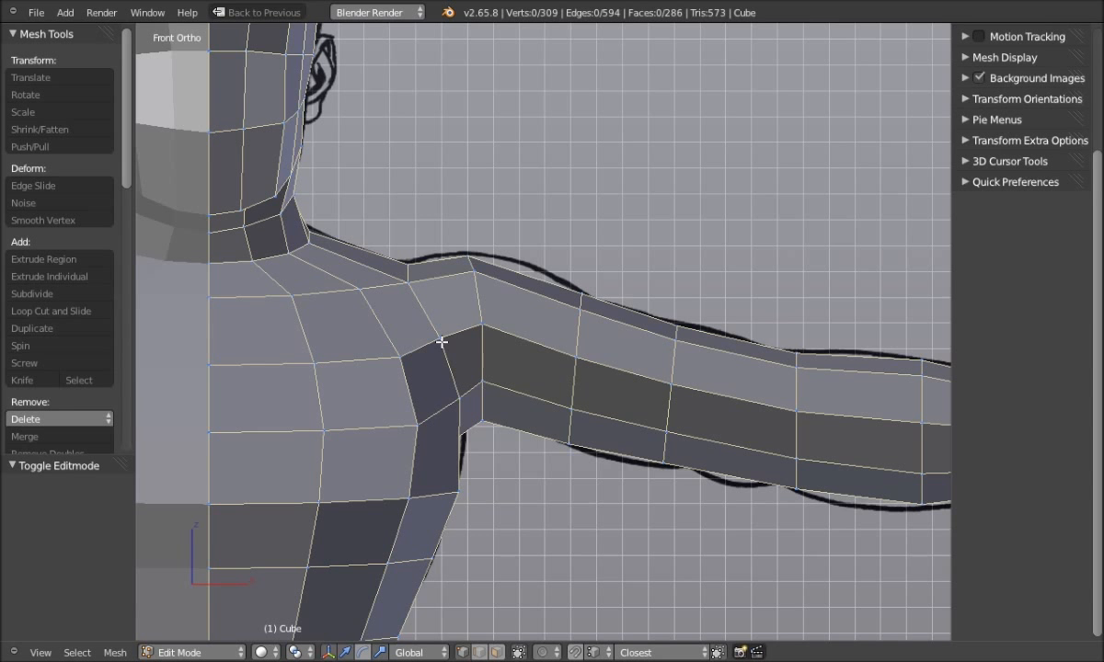
{"action": "scroll", "coordinate": [555, 366], "scroll_direction": "up", "scroll_amount": 1}
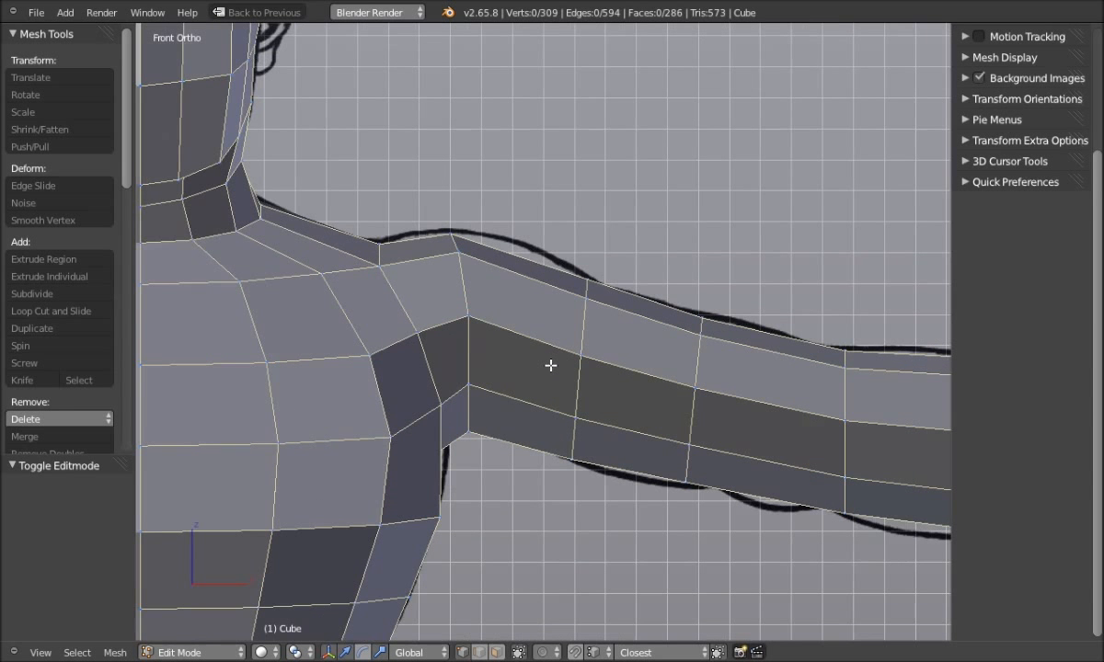
{"action": "scroll", "coordinate": [550, 366], "scroll_direction": "down", "scroll_amount": 4}
{"action": "scroll", "coordinate": [518, 326], "scroll_direction": "up", "scroll_amount": 3}
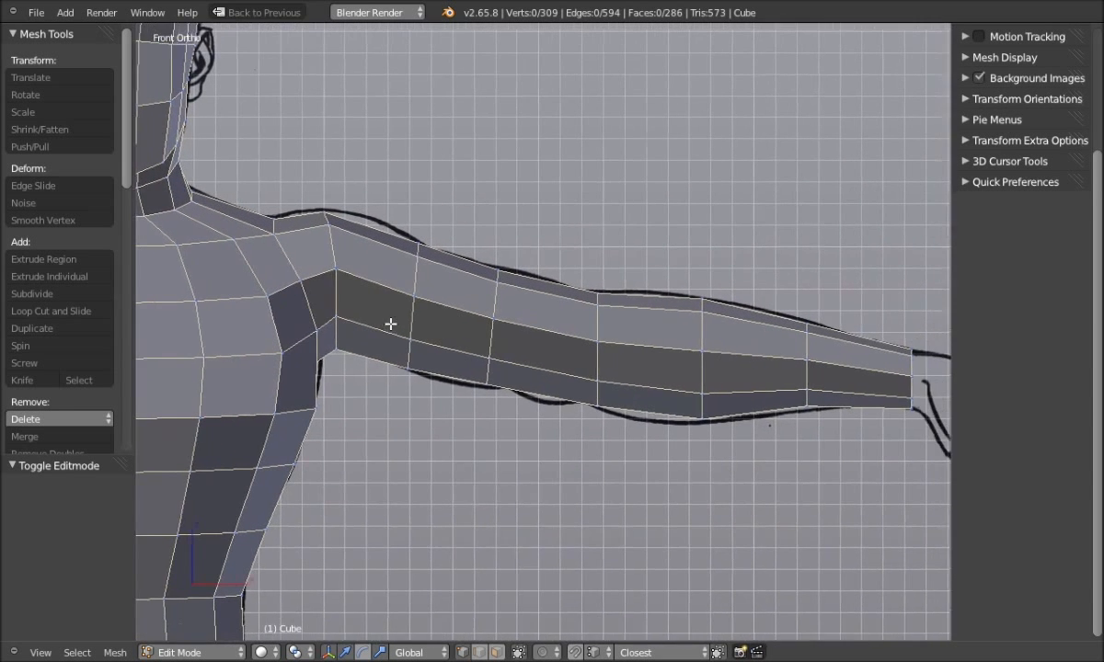
{"action": "middle_click_drag", "start_coordinate": [391, 323], "coordinate": [378, 324], "text": "shift"}
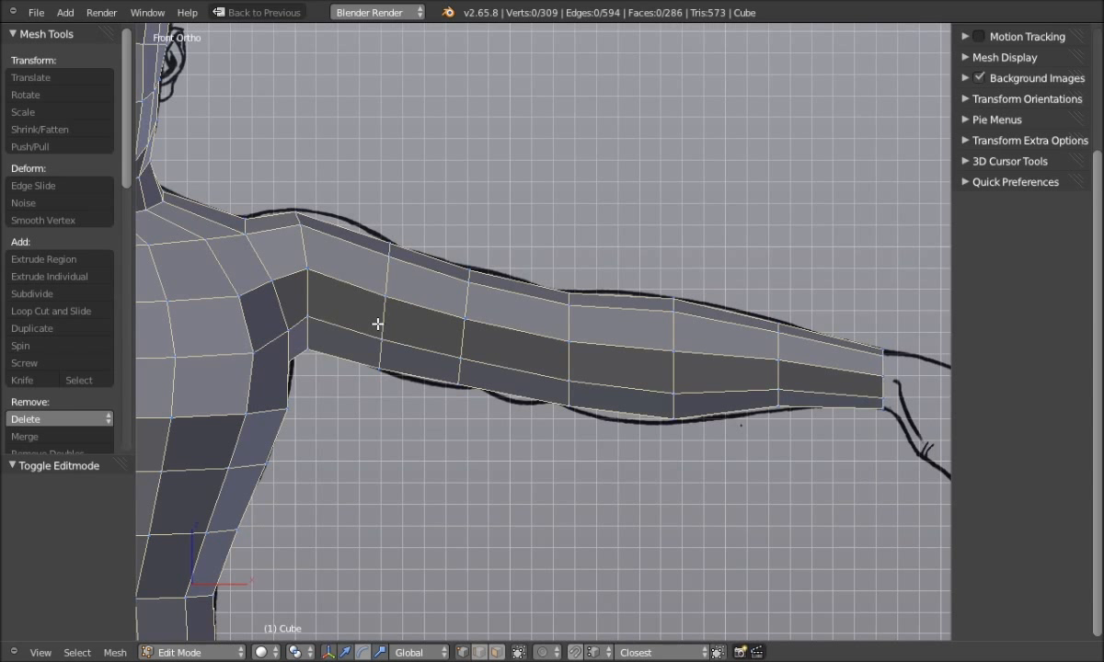
{"action": "middle_click_drag", "start_coordinate": [377, 324], "coordinate": [460, 337], "text": "shift"}
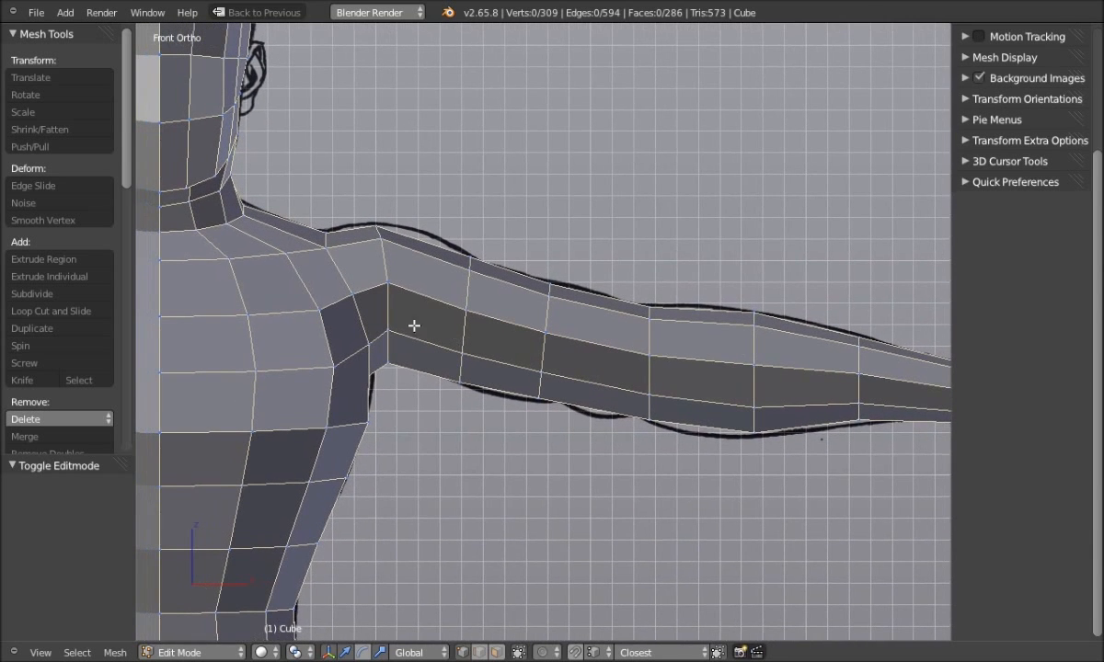
{"action": "right_click", "coordinate": [391, 314], "text": "alt"}
Switch to wireframe shading and raise the shoulder loop slightly
{"action": "scroll", "coordinate": [417, 394], "scroll_direction": "up", "scroll_amount": 2}
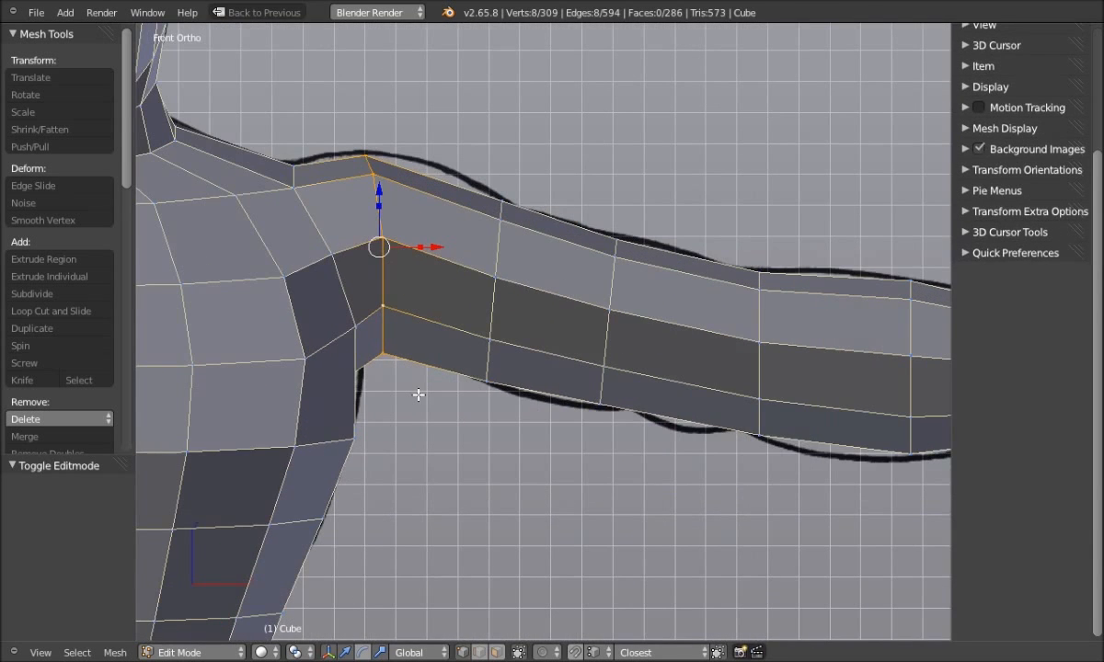
{"action": "key", "text": "z"}
{"action": "left_click", "coordinate": [334, 396]}
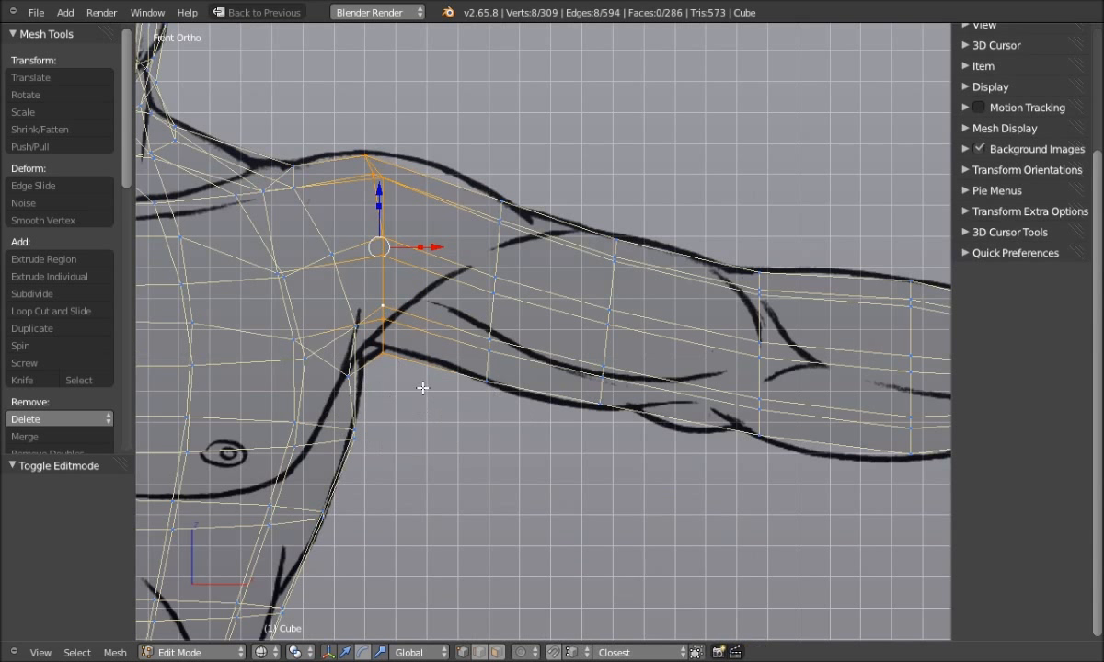
{"action": "scroll", "coordinate": [423, 388], "scroll_direction": "up", "scroll_amount": 1}
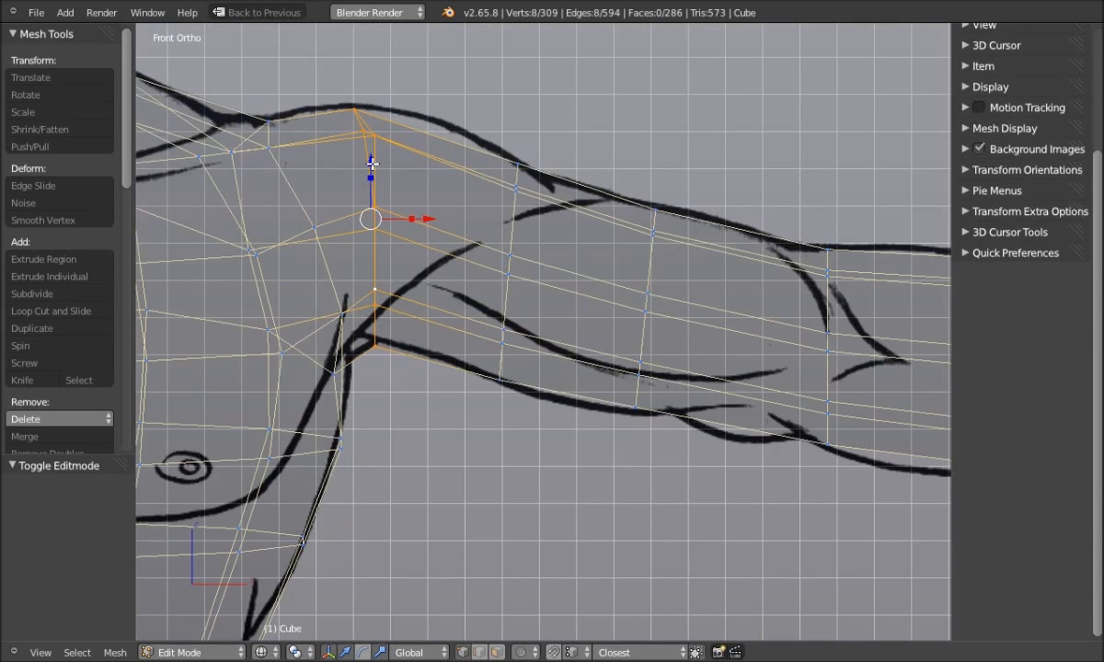
{"action": "left_click_drag", "start_coordinate": [369, 162], "coordinate": [370, 161]}
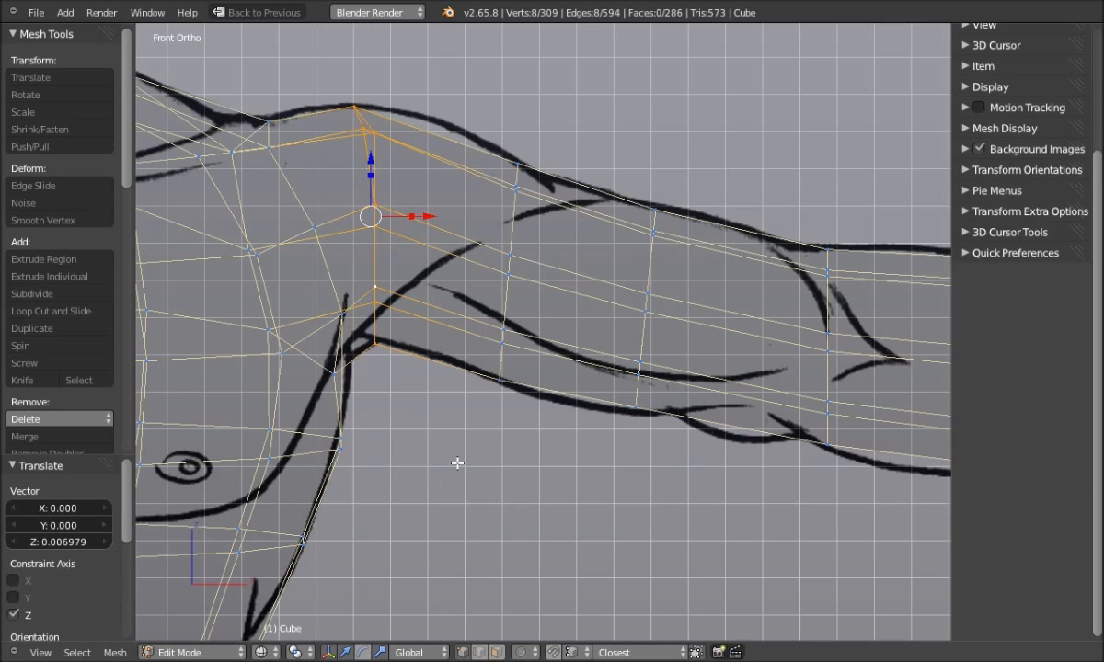
{"action": "key", "text": "a"}
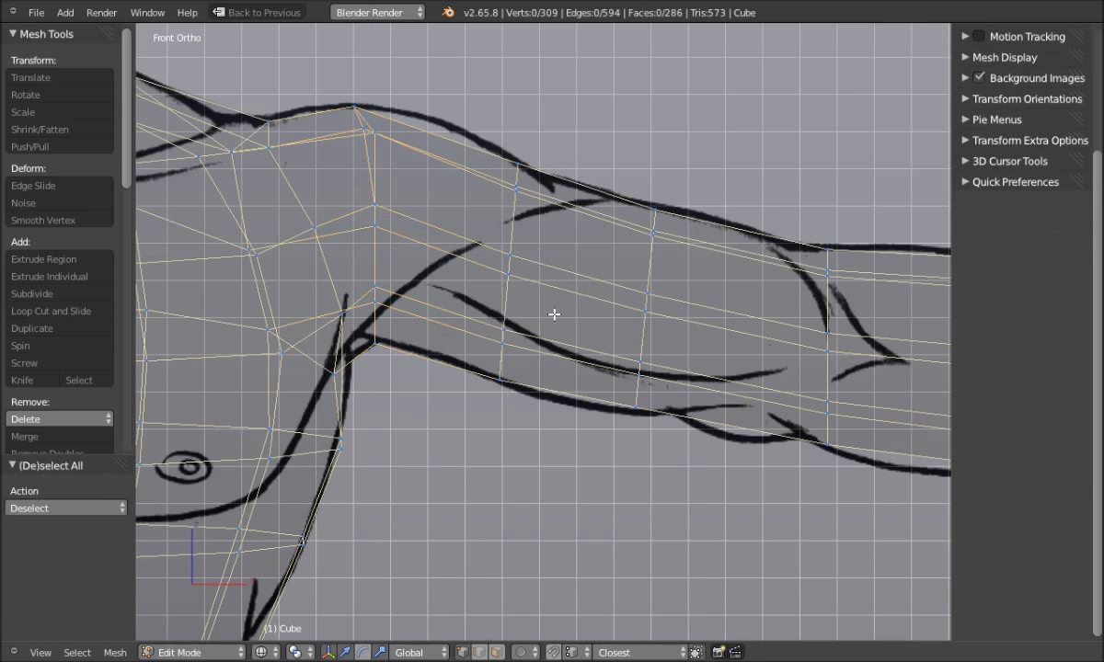
Rotate the upper-arm loop about 10.7° and shrink its height to 0.881
{"action": "right_click", "coordinate": [514, 230], "text": "alt"}
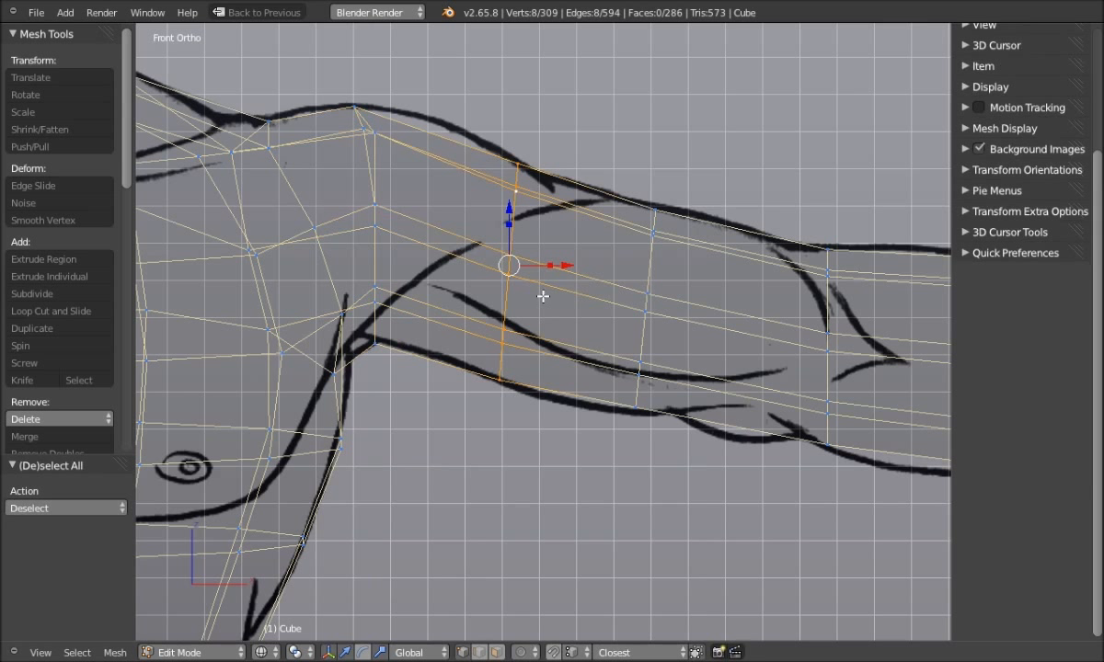
{"action": "key", "text": "r"}
{"action": "left_click", "coordinate": [536, 303]}
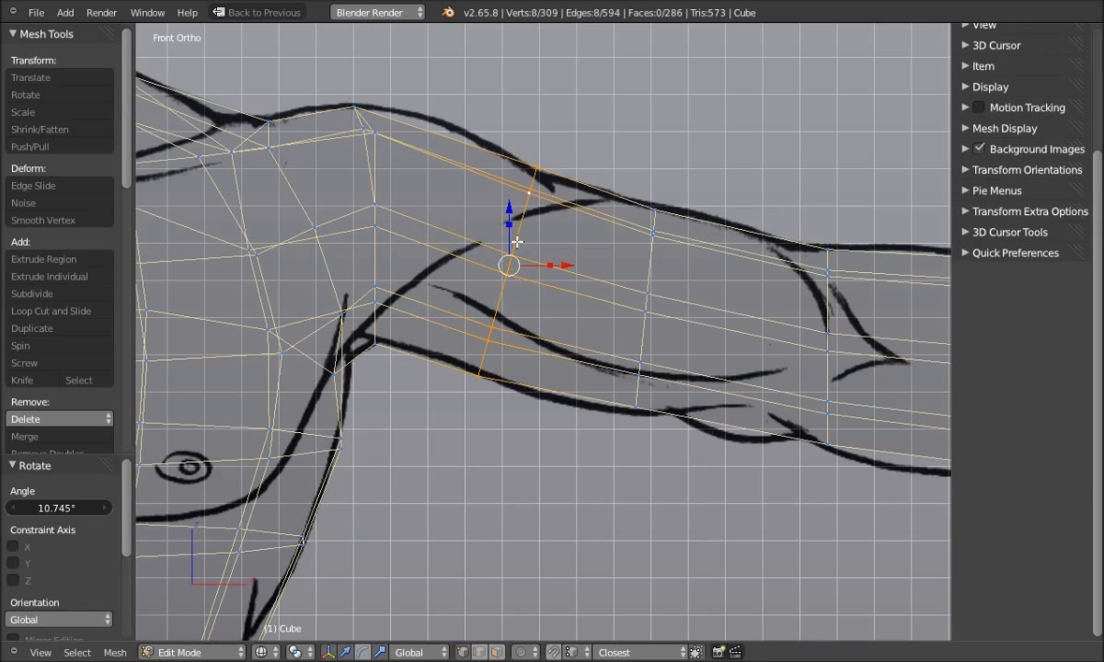
{"action": "key", "text": "s"}
{"action": "key", "text": "z"}
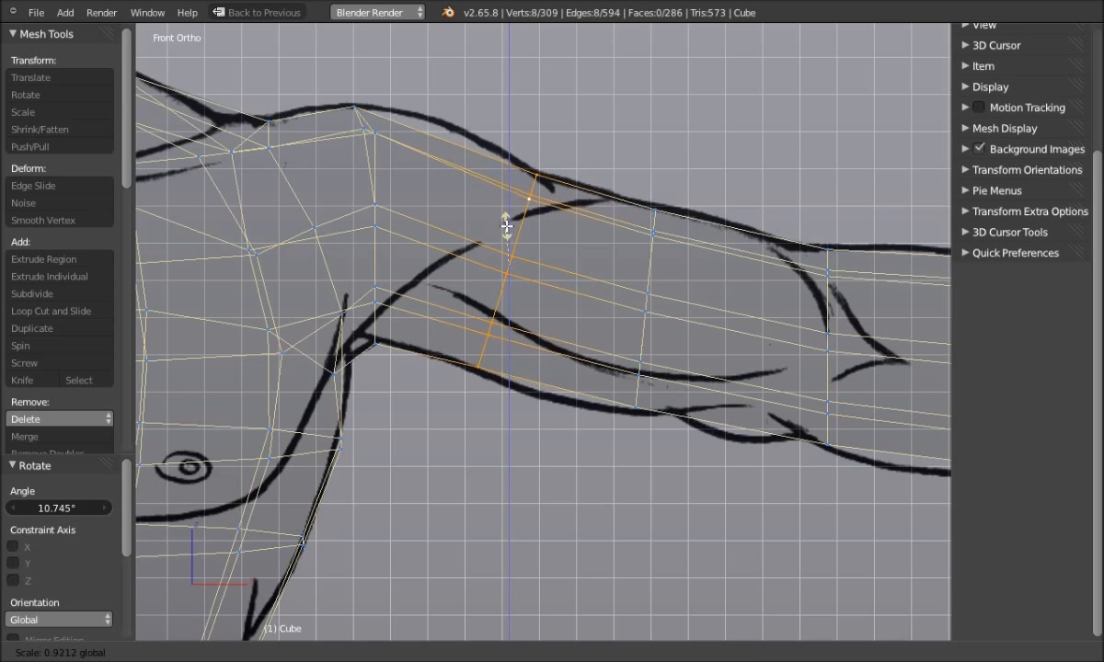
{"action": "left_click", "coordinate": [506, 228]}
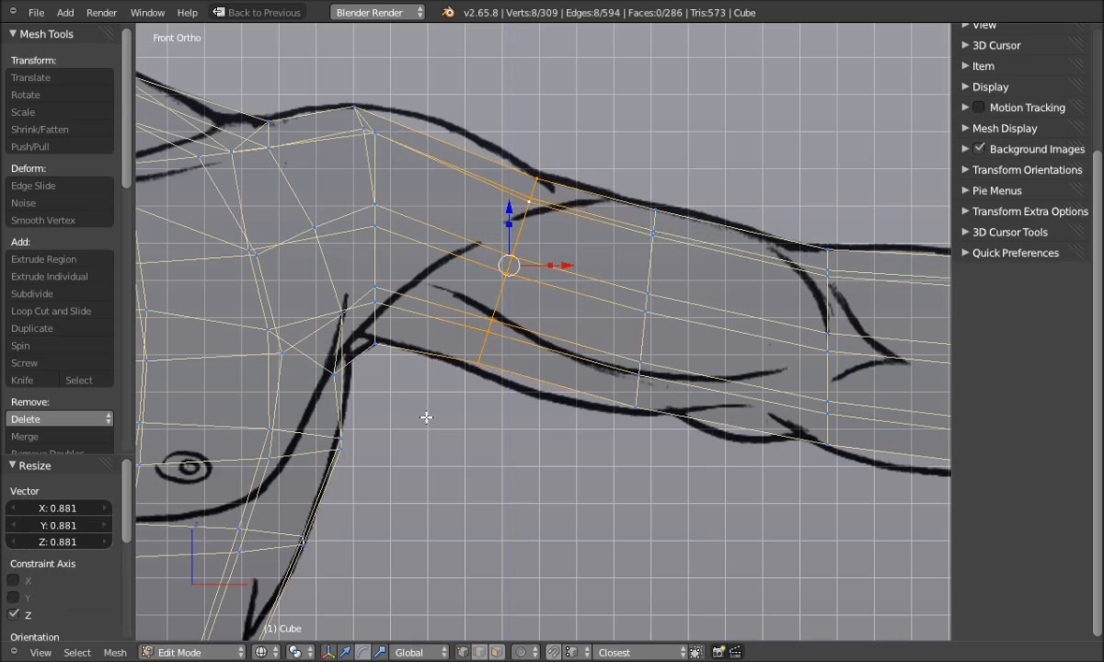
{"action": "key", "text": "a"}
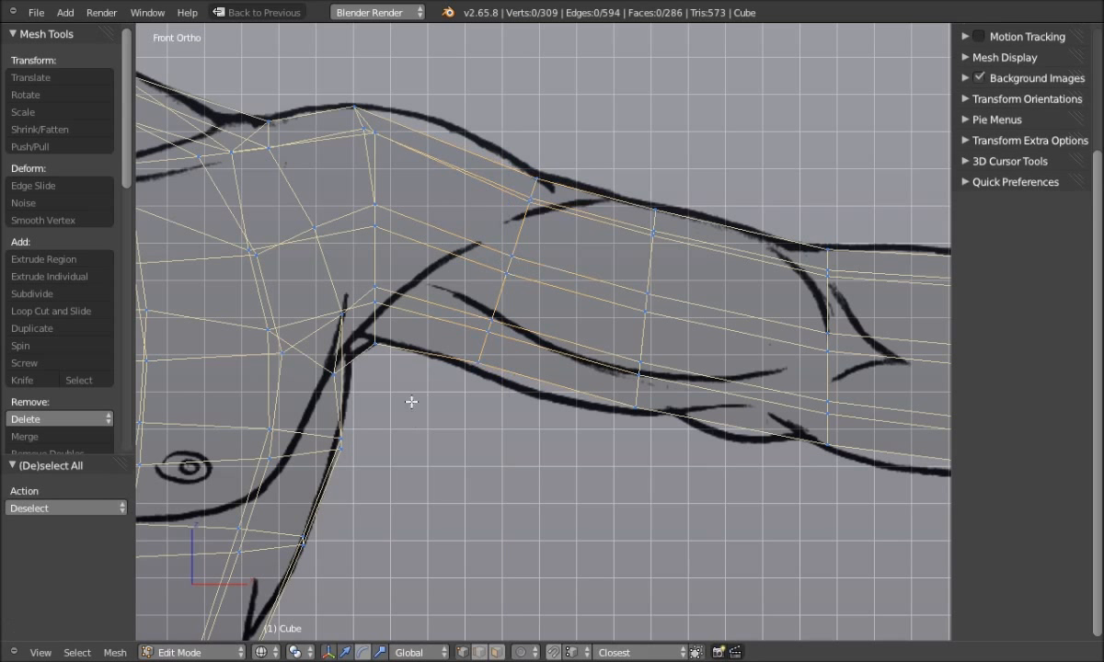
Rotate the shoulder loop 6.75°, edge-slide it by -0.09236, and nudge it upward
{"action": "right_click", "coordinate": [377, 242], "text": "alt"}
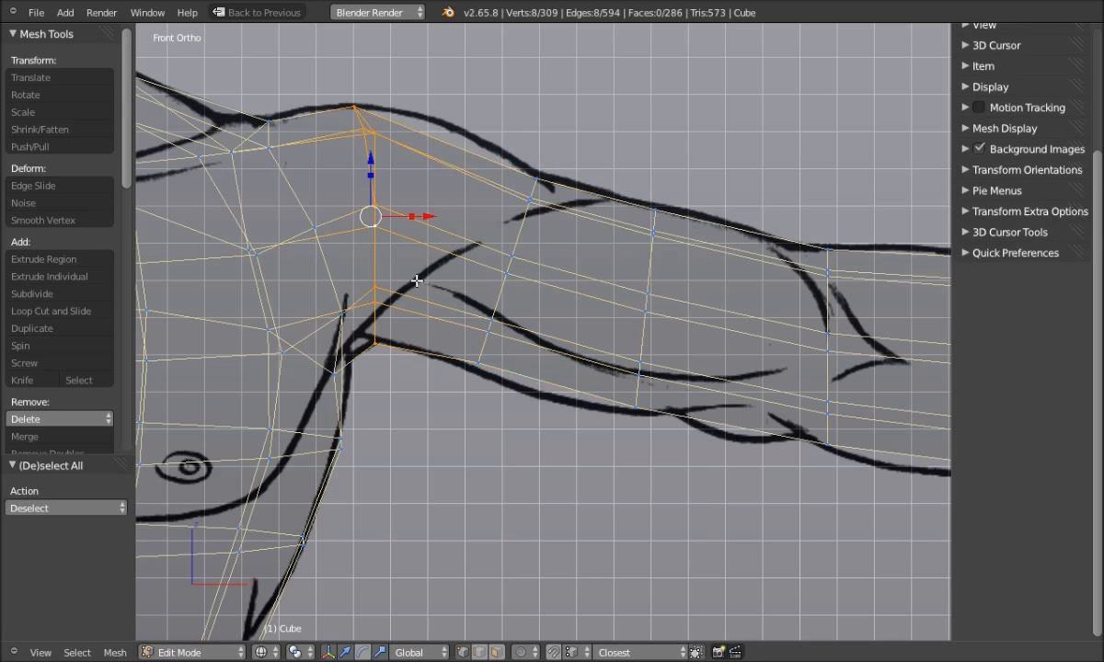
{"action": "key", "text": "r"}
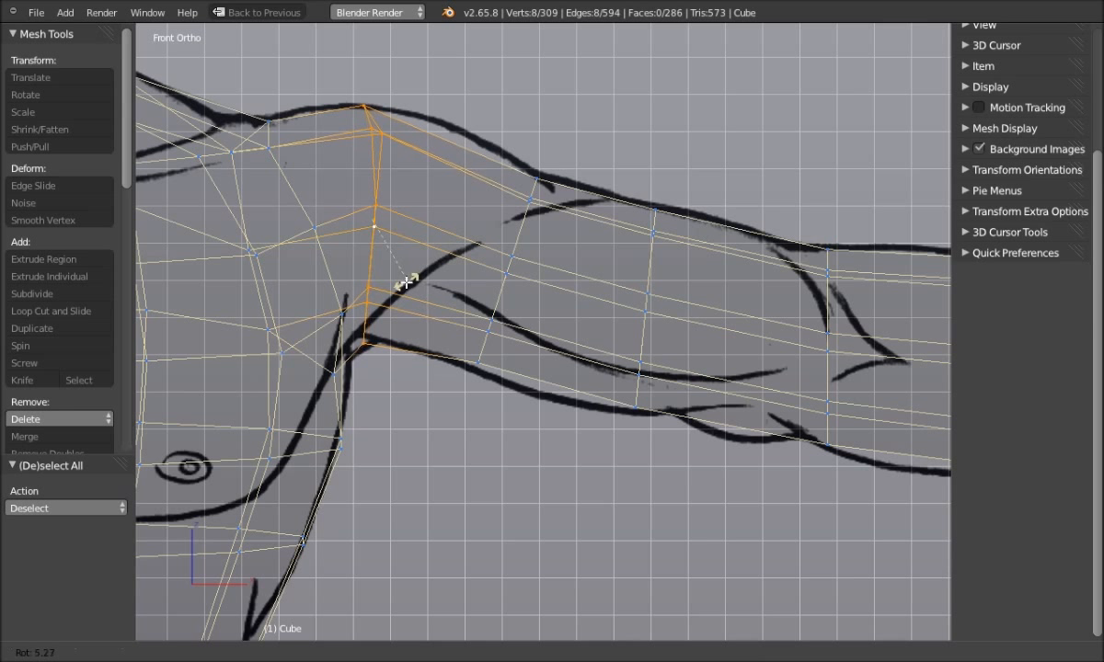
{"action": "left_click", "coordinate": [406, 282]}
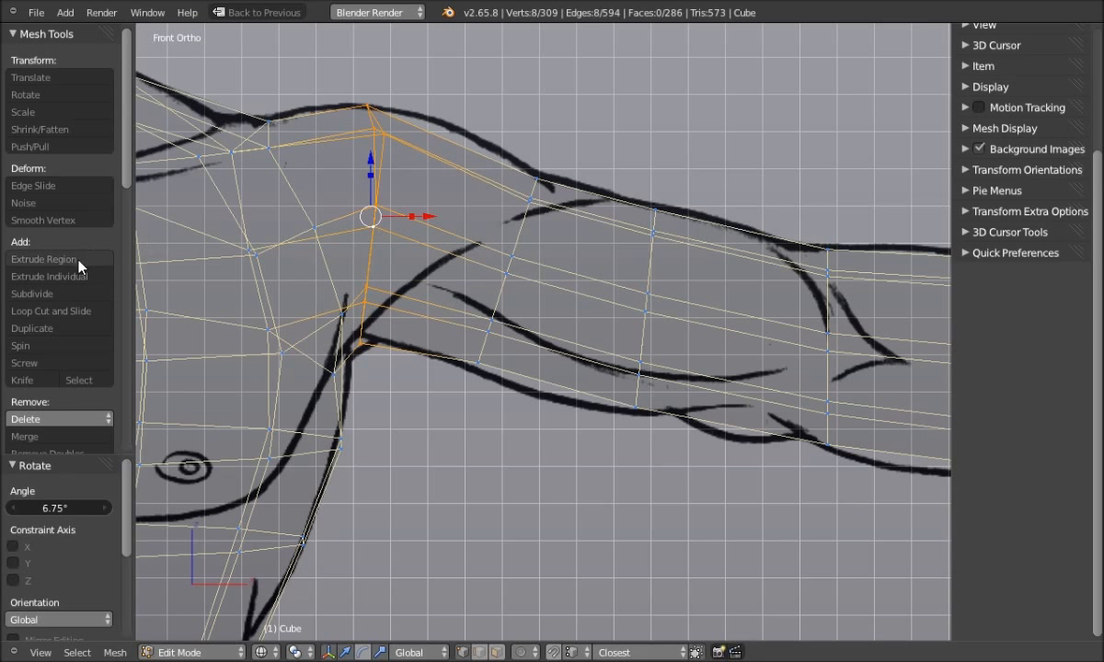
{"action": "left_click", "coordinate": [58, 185]}
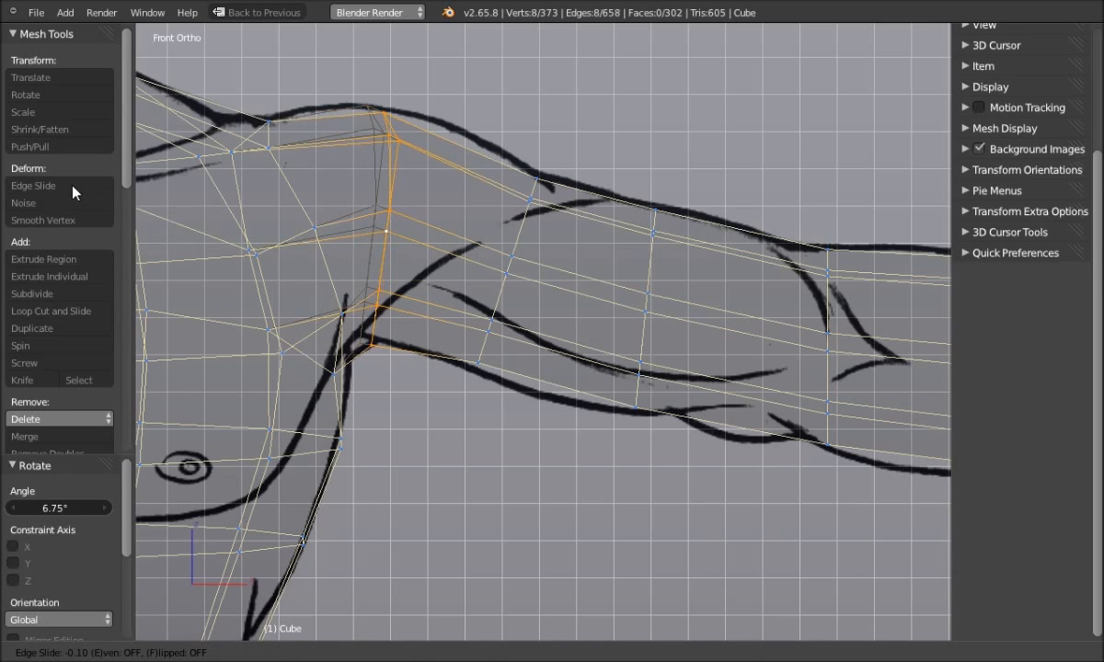
{"action": "left_click", "coordinate": [72, 189]}
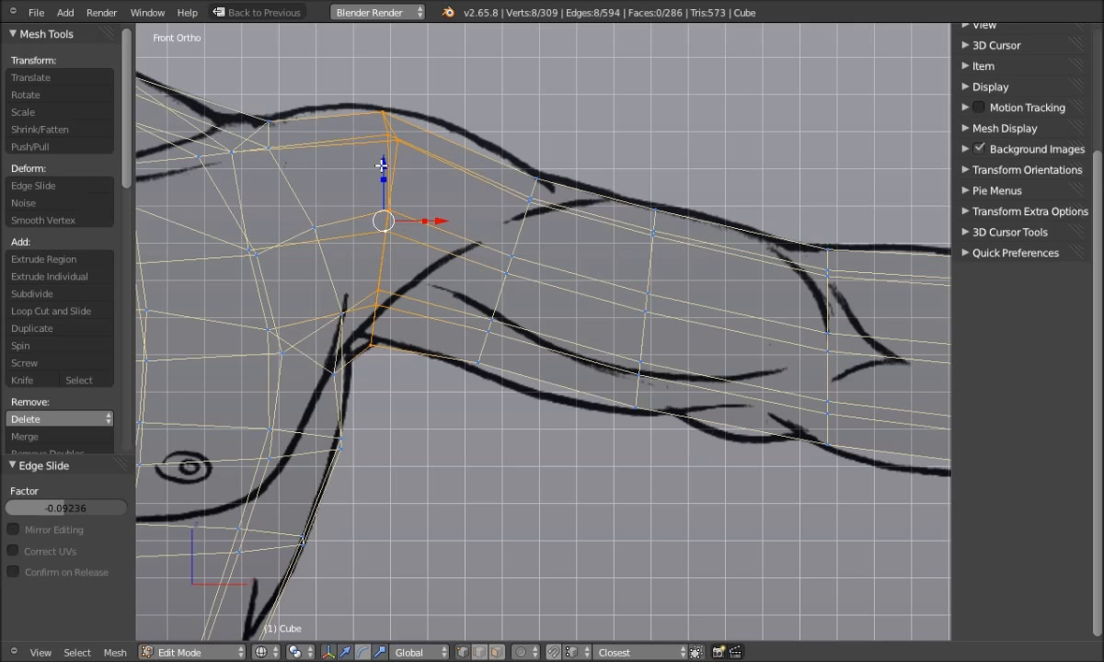
{"action": "left_click_drag", "start_coordinate": [382, 165], "coordinate": [381, 163]}
{"action": "key", "text": "a"}
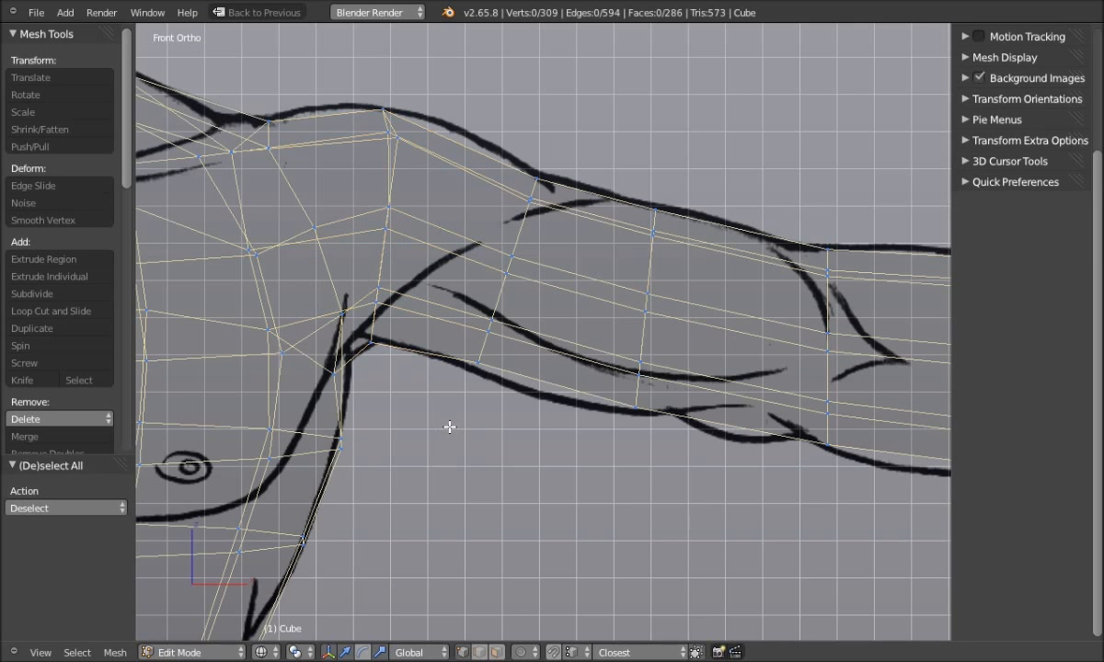
{"action": "right_click", "coordinate": [485, 357], "text": "alt"}
Shift the loop running up from the armpit slightly downward
{"action": "left_click_drag", "start_coordinate": [508, 211], "coordinate": [509, 212]}
{"action": "key", "text": "a"}
{"action": "scroll", "coordinate": [505, 464], "scroll_direction": "down", "scroll_amount": 1}
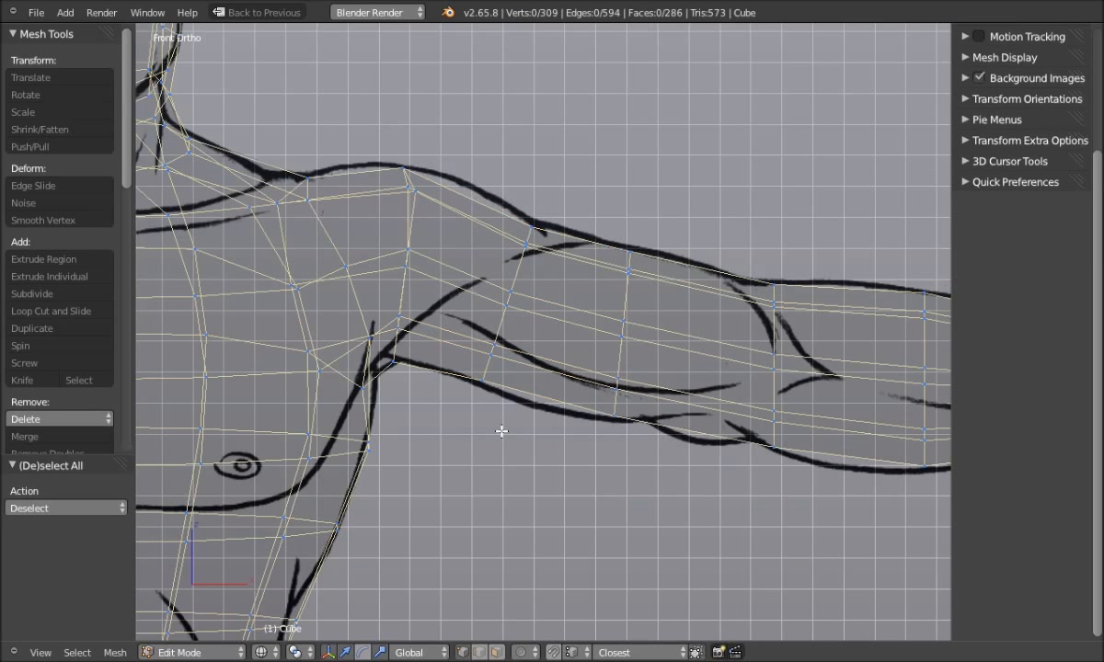
{"action": "middle_click_drag", "start_coordinate": [571, 446], "coordinate": [643, 383], "text": "shift"}
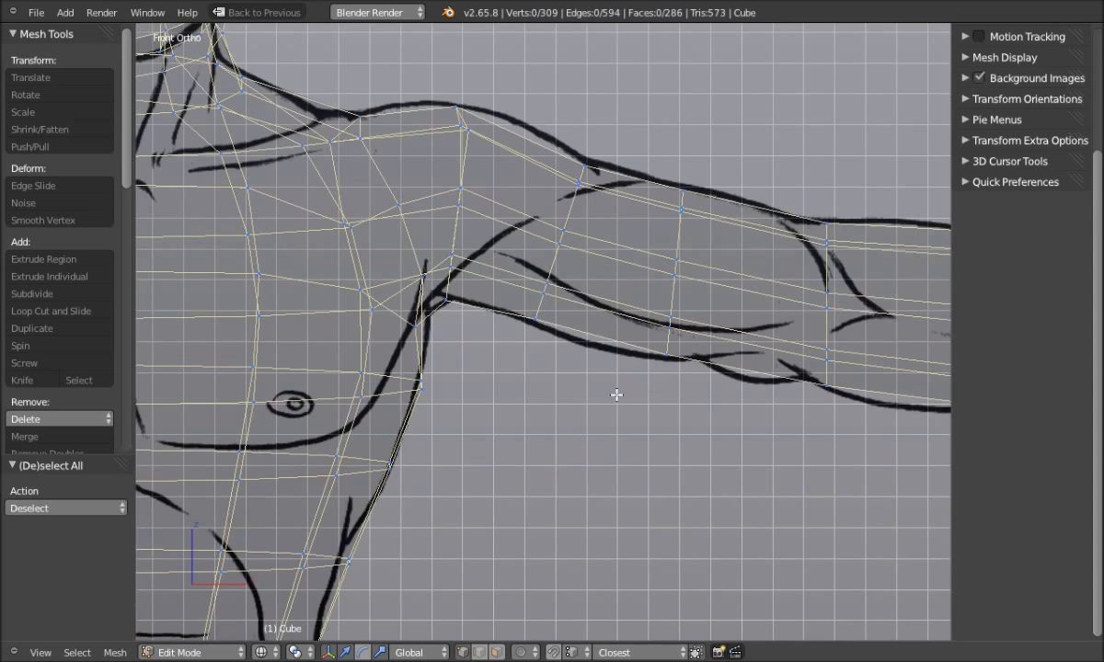
{"action": "scroll", "coordinate": [616, 395], "scroll_direction": "down", "scroll_amount": 5}
{"action": "scroll", "coordinate": [578, 409], "scroll_direction": "up", "scroll_amount": 3}
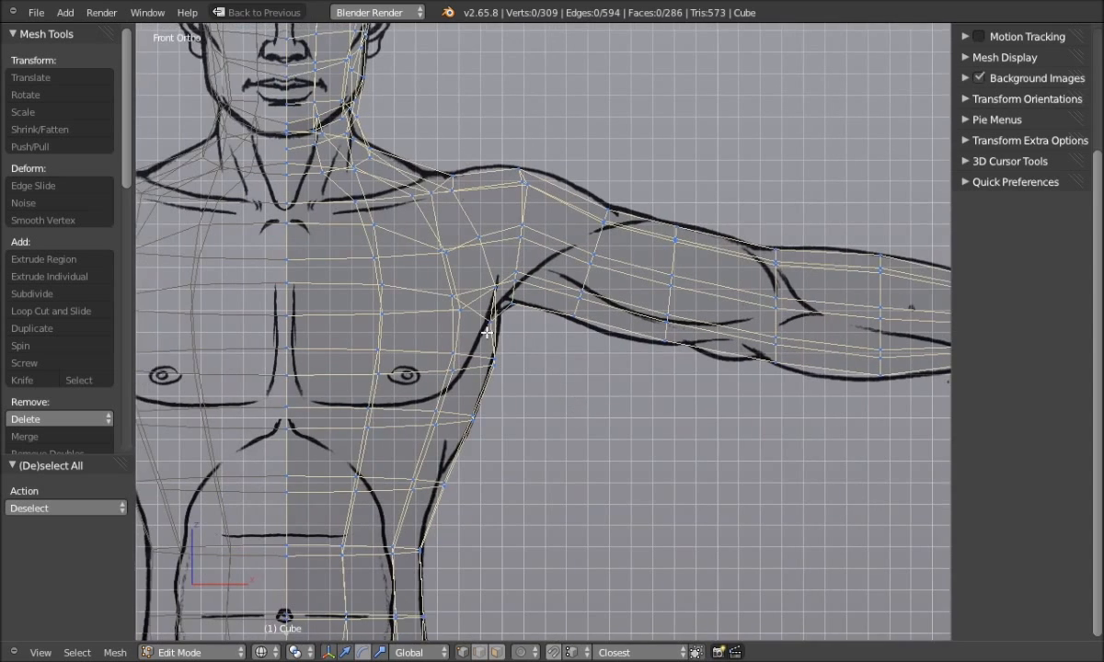
{"action": "scroll", "coordinate": [487, 332], "scroll_direction": "up", "scroll_amount": 5}
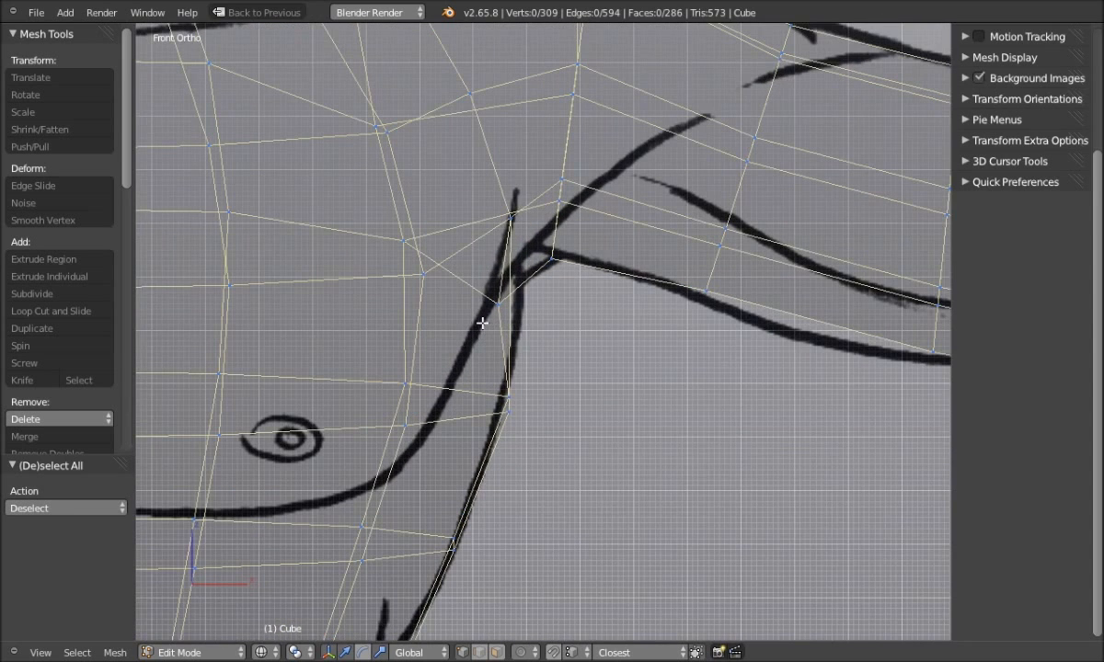
Move an armpit vertex slightly right and the armpit-edge vertices slightly left
{"action": "right_click", "coordinate": [495, 304]}
{"action": "left_click_drag", "start_coordinate": [561, 304], "coordinate": [575, 305]}
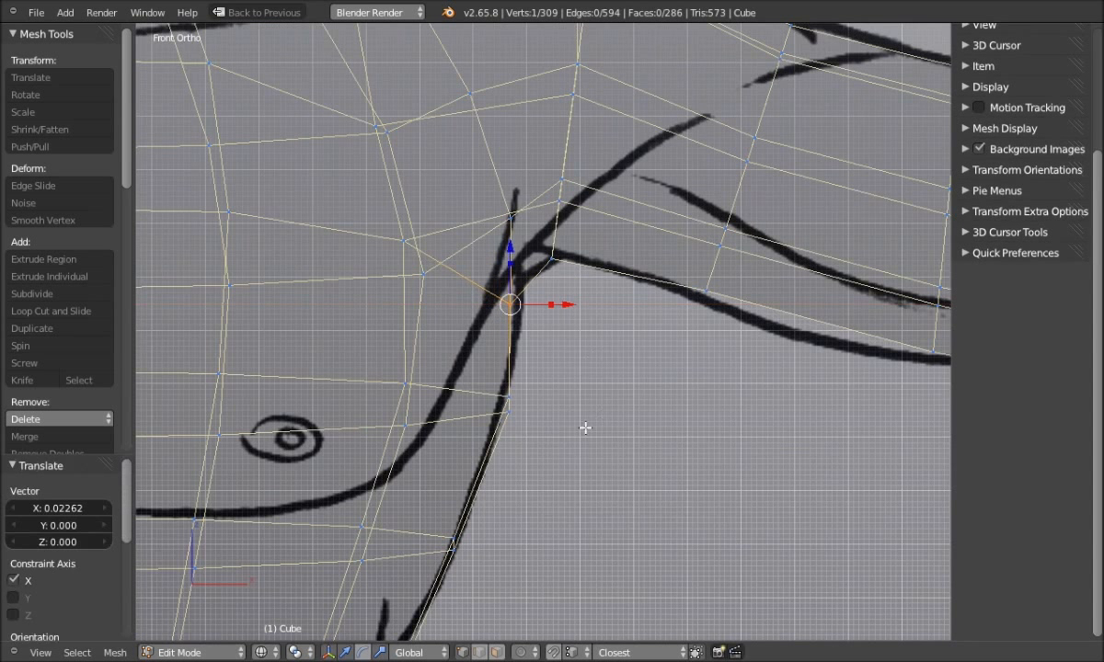
{"action": "key", "text": "a"}
{"action": "mouse_move", "coordinate": [528, 388]}
{"action": "left_mouse_down", "text": "ctrl"}
{"action": "mouse_move", "coordinate": [469, 443]}
{"action": "mouse_move", "coordinate": [562, 449]}
{"action": "mouse_move", "coordinate": [493, 353]}
{"action": "mouse_move", "coordinate": [461, 464]}
{"action": "mouse_move", "coordinate": [451, 437]}
{"action": "left_mouse_up", "text": "ctrl"}
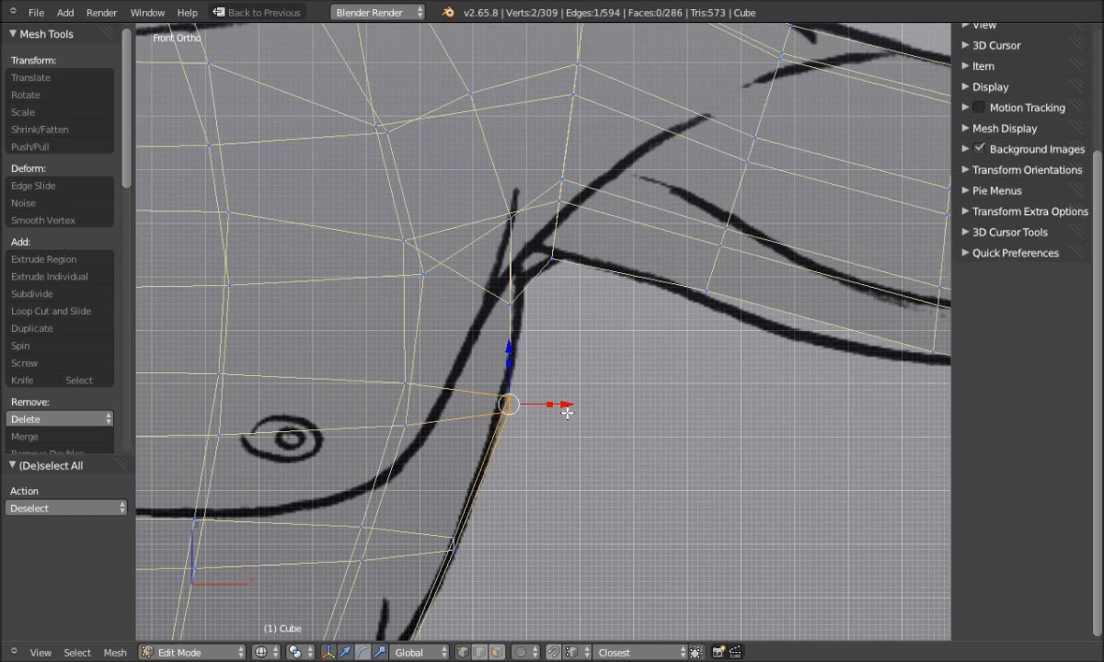
{"action": "left_click_drag", "start_coordinate": [569, 406], "coordinate": [571, 416]}
{"action": "key", "text": "a"}
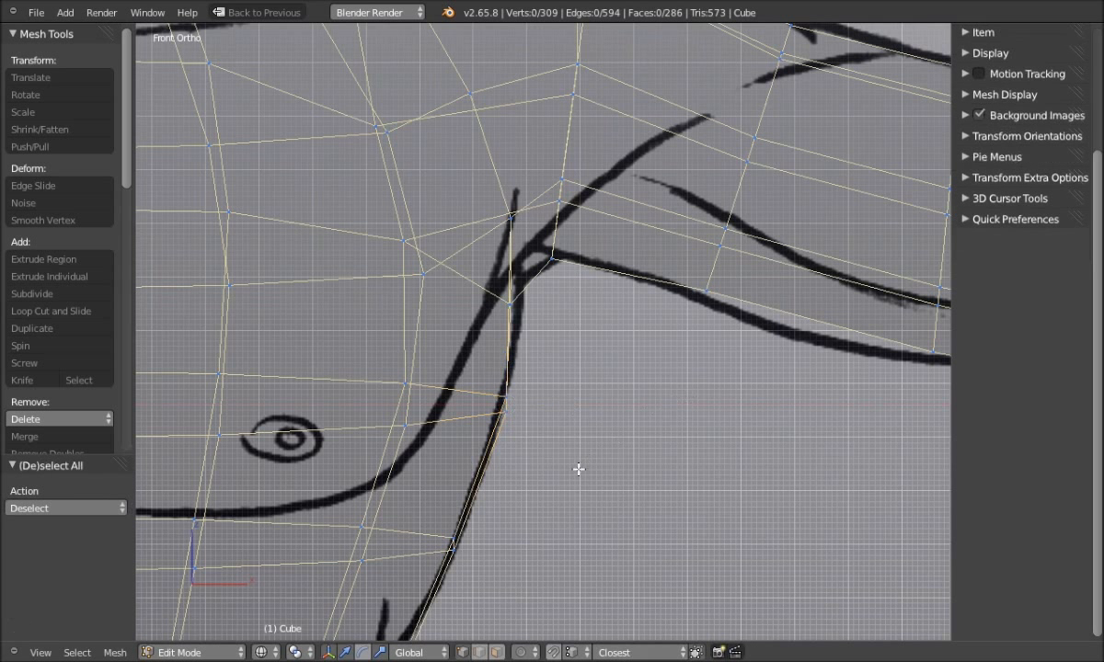
Shift the lower-chest edge loop -0.0134 along X, then switch to solid shading
{"action": "scroll", "coordinate": [573, 410], "scroll_direction": "down", "scroll_amount": 4}
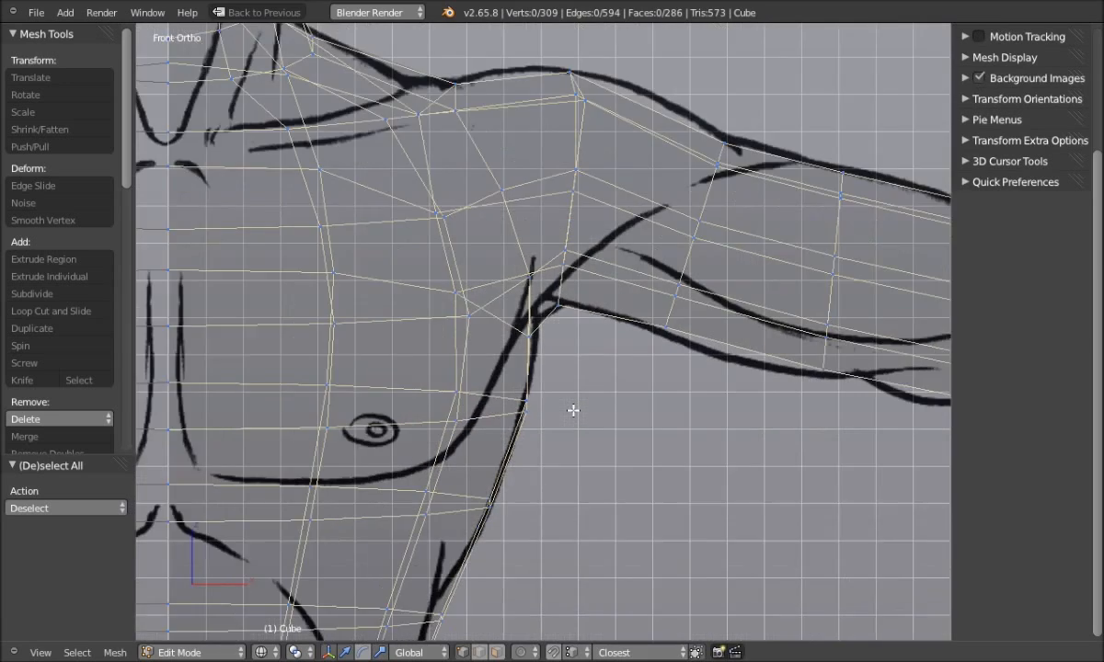
{"action": "middle_click_drag", "start_coordinate": [554, 446], "coordinate": [665, 337], "text": "shift"}
{"action": "scroll", "coordinate": [625, 369], "scroll_direction": "down", "scroll_amount": 2}
{"action": "middle_click_drag", "start_coordinate": [659, 442], "coordinate": [616, 351], "text": "shift"}
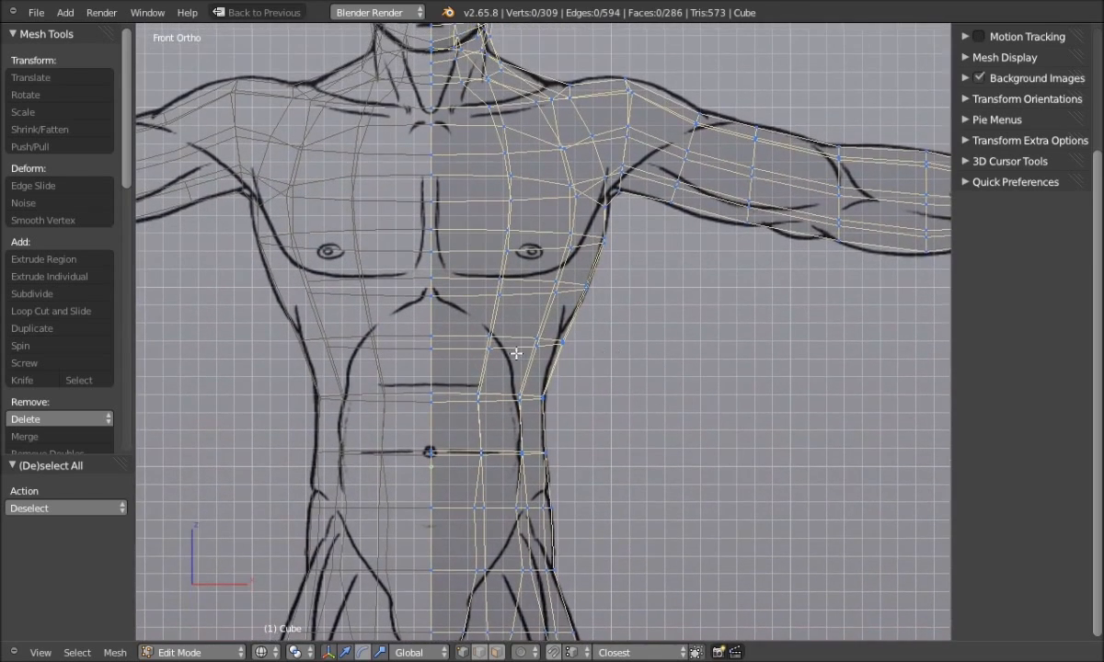
{"action": "scroll", "coordinate": [607, 352], "scroll_direction": "up", "scroll_amount": 2}
{"action": "right_click", "coordinate": [574, 349], "text": "alt"}
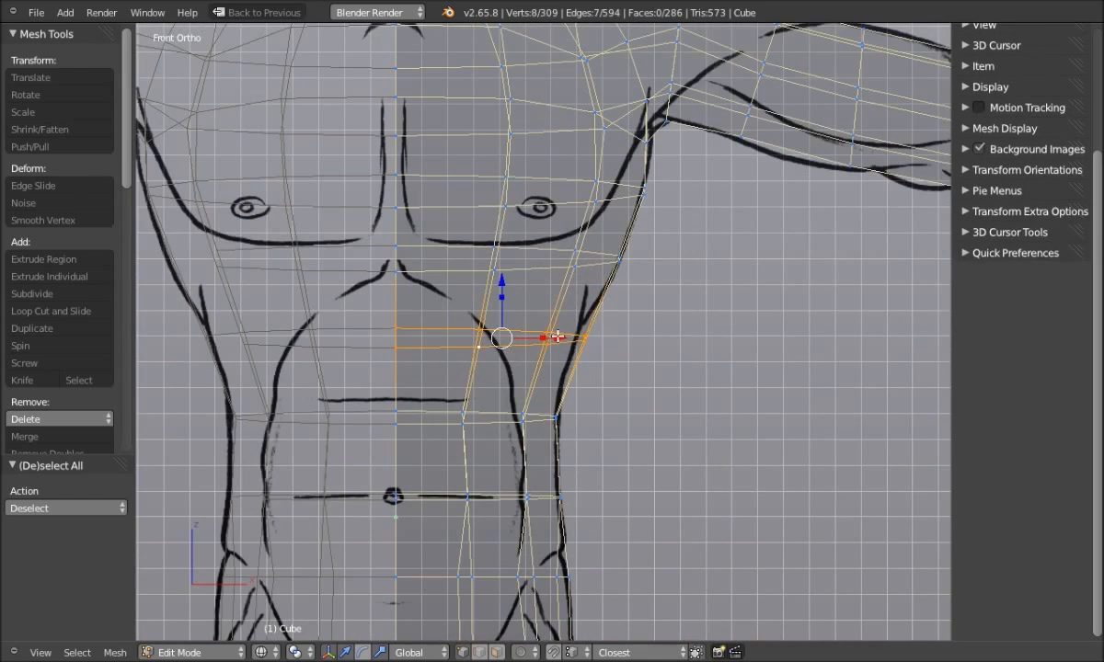
{"action": "left_click_drag", "start_coordinate": [561, 339], "coordinate": [557, 341]}
{"action": "key", "text": "a"}
{"action": "scroll", "coordinate": [626, 399], "scroll_direction": "down", "scroll_amount": 2}
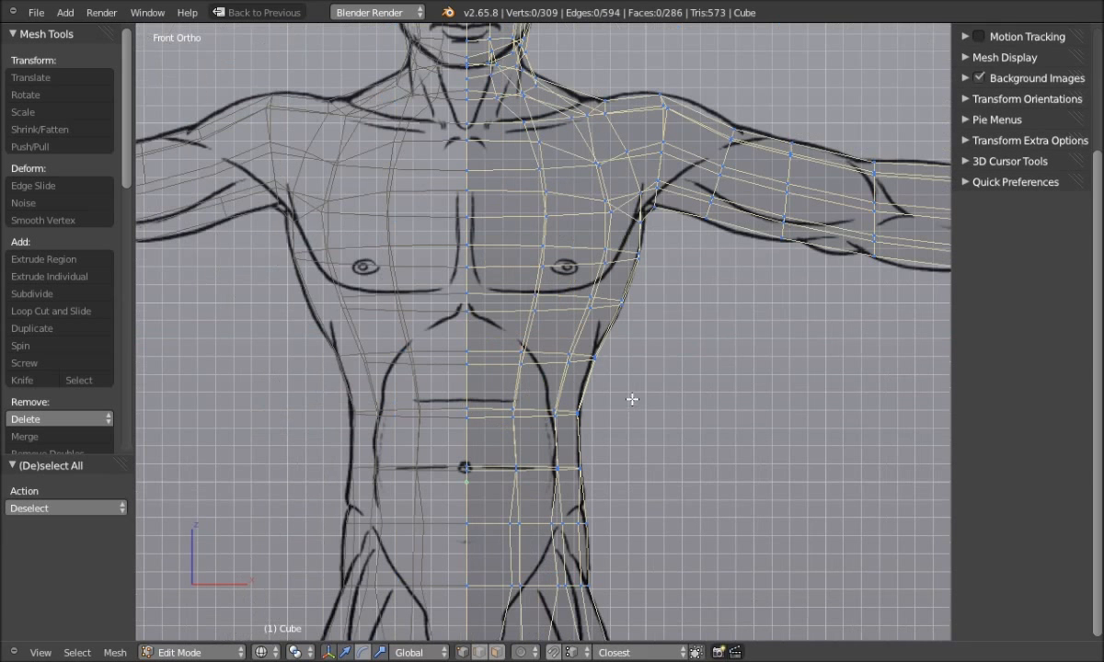
{"action": "key", "text": "z"}
{"action": "left_click", "coordinate": [707, 399]}
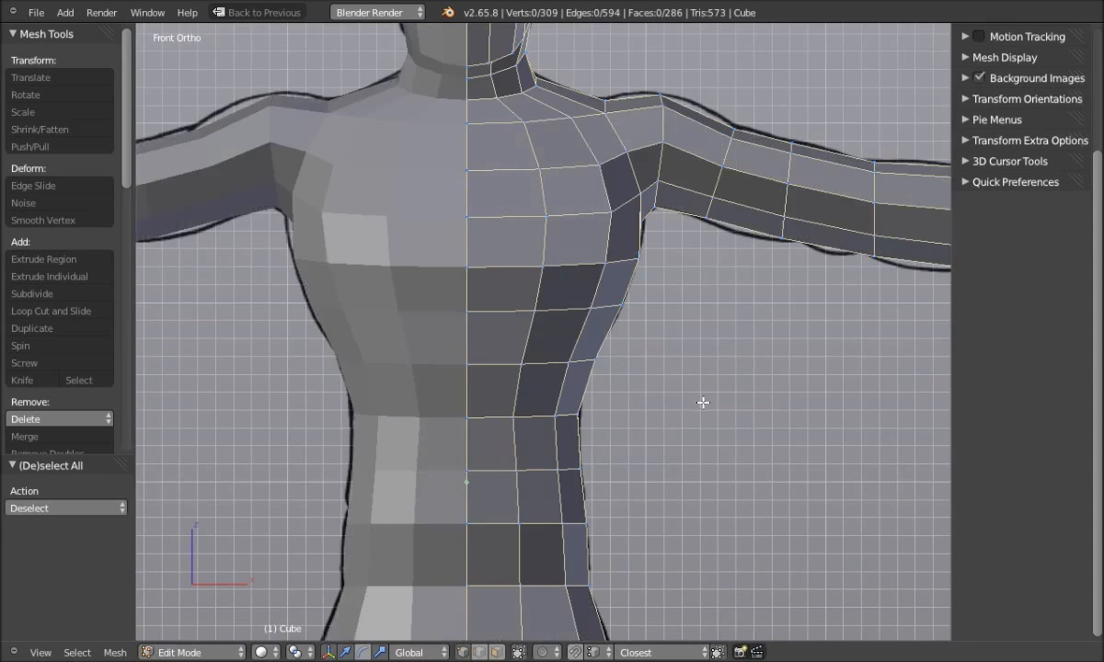
Orbit to a three-quarter view, then switch to the Back view of the figure
{"action": "scroll", "coordinate": [683, 399], "scroll_direction": "down", "scroll_amount": 2}
{"action": "mouse_move", "coordinate": [681, 396]}
{"action": "middle_mouse_down"}
{"action": "mouse_move", "coordinate": [557, 431]}
{"action": "mouse_move", "coordinate": [406, 426]}
{"action": "mouse_move", "coordinate": [411, 409]}
{"action": "mouse_move", "coordinate": [643, 417]}
{"action": "mouse_move", "coordinate": [614, 418]}
{"action": "middle_mouse_up"}
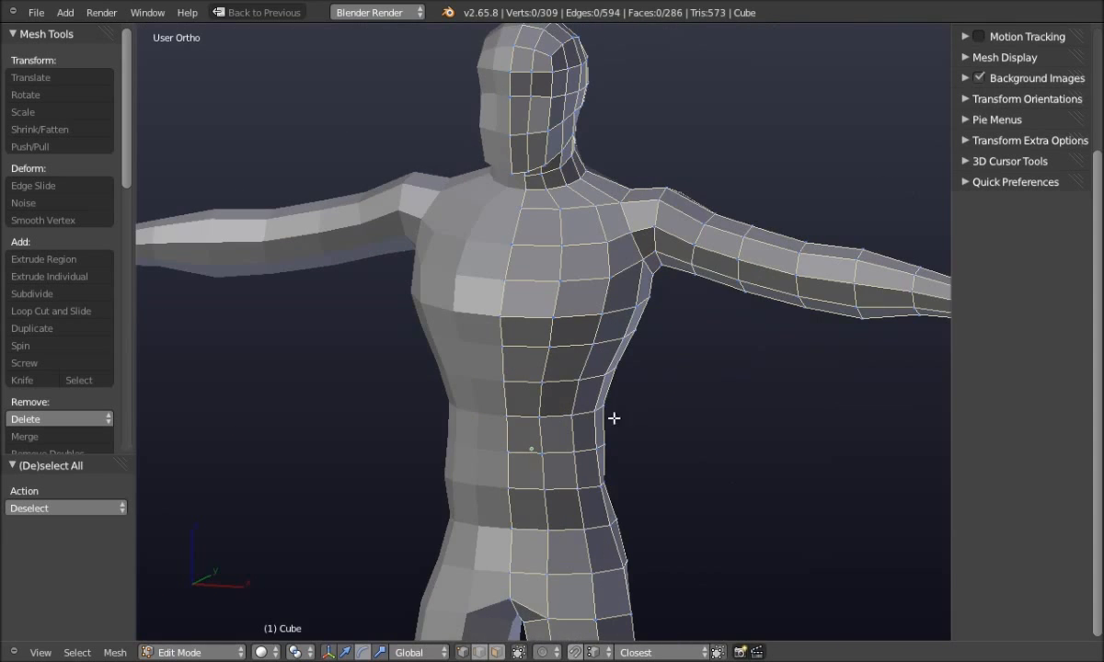
{"action": "key", "text": "q"}
{"action": "left_click", "coordinate": [389, 394]}
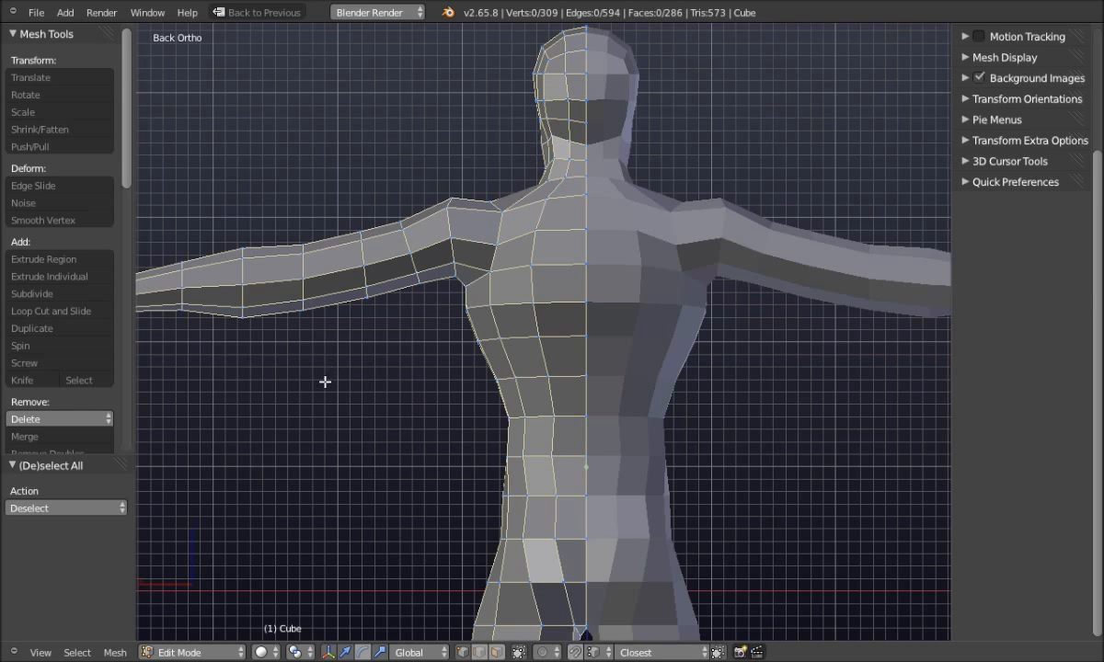
Switch to perspective and orbit around the torso and arm from several angles
{"action": "key", "text": "q"}
{"action": "left_click", "coordinate": [156, 291]}
{"action": "middle_click_drag", "start_coordinate": [436, 405], "coordinate": [579, 414]}
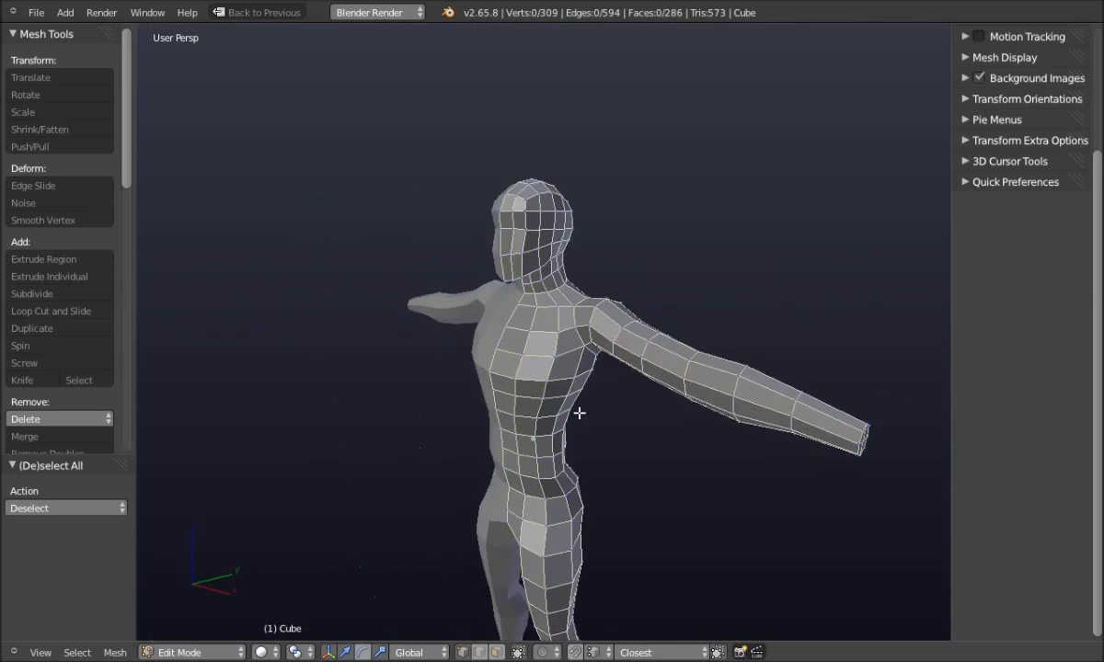
{"action": "middle_click_drag", "start_coordinate": [476, 417], "coordinate": [508, 342], "text": "shift"}
{"action": "scroll", "coordinate": [502, 362], "scroll_direction": "up", "scroll_amount": 3}
{"action": "middle_click_drag", "start_coordinate": [562, 377], "coordinate": [590, 341], "text": "shift"}
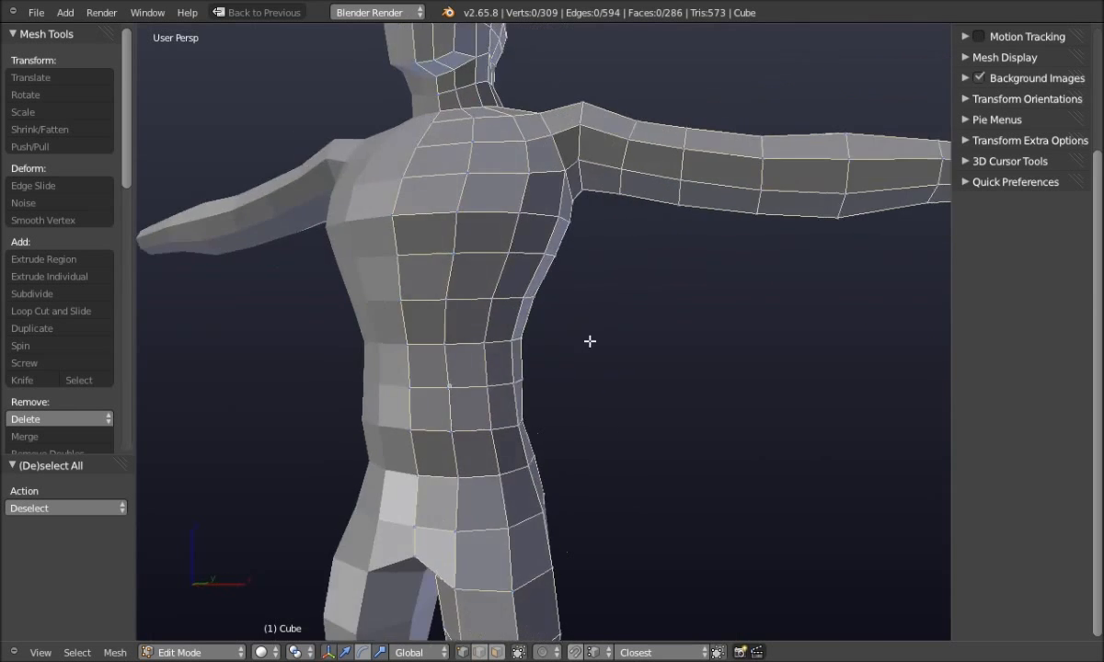
{"action": "scroll", "coordinate": [533, 372], "scroll_direction": "down", "scroll_amount": 4}
{"action": "middle_click_drag", "start_coordinate": [547, 372], "coordinate": [442, 401]}
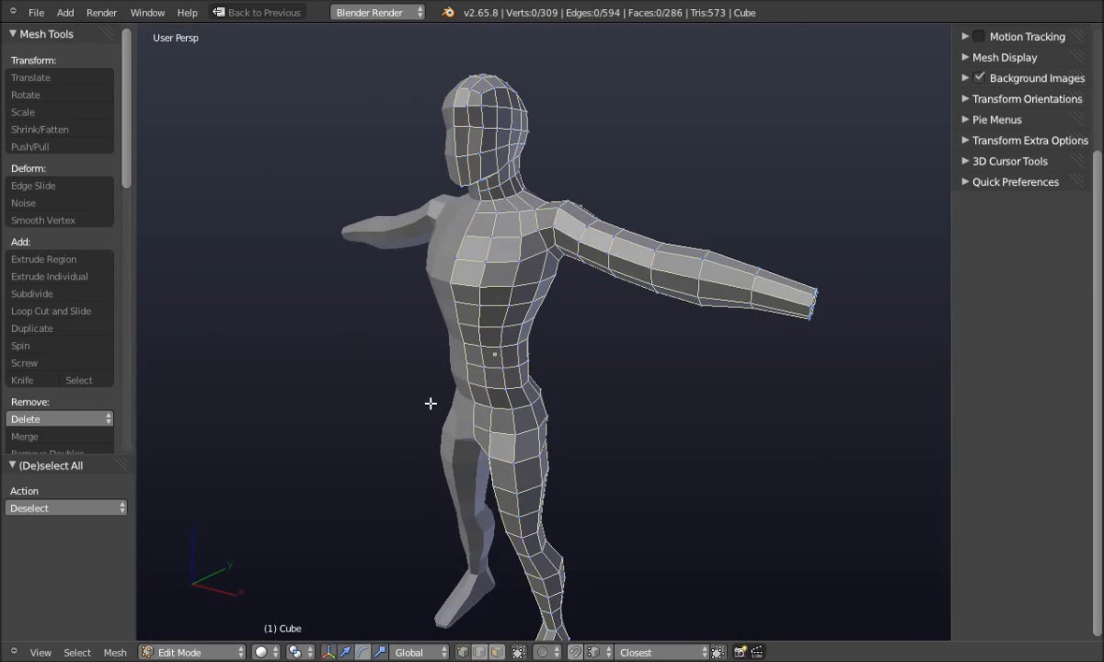
Leave Edit Mode for Object Mode to see the complete mirrored body
{"action": "key", "text": "Tab"}
{"action": "left_click", "coordinate": [292, 402]}
{"action": "middle_click_drag", "start_coordinate": [285, 395], "coordinate": [239, 322]}
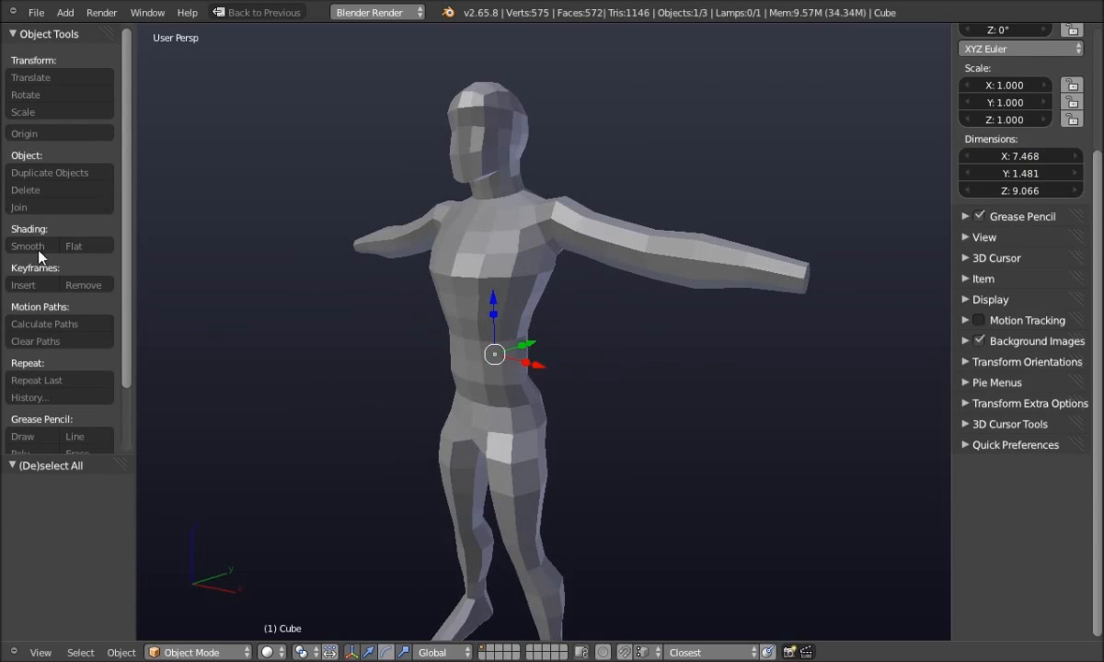
Preview the figure smooth-shaded and tint the first viewport light's diffuse colour light blue
{"action": "left_click", "coordinate": [26, 247]}
{"action": "mouse_move", "coordinate": [342, 377]}
{"action": "middle_mouse_down"}
{"action": "mouse_move", "coordinate": [269, 389]}
{"action": "mouse_move", "coordinate": [446, 387]}
{"action": "mouse_move", "coordinate": [439, 374]}
{"action": "mouse_move", "coordinate": [382, 384]}
{"action": "middle_mouse_up"}
{"action": "left_click", "coordinate": [965, 446]}
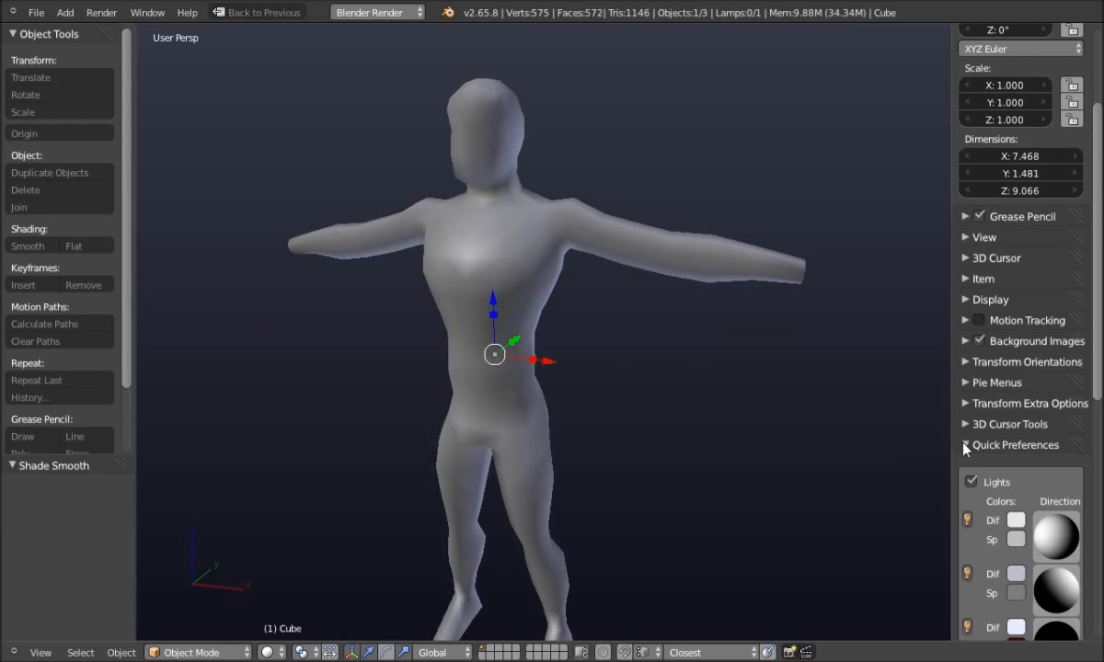
{"action": "left_click", "coordinate": [1017, 522]}
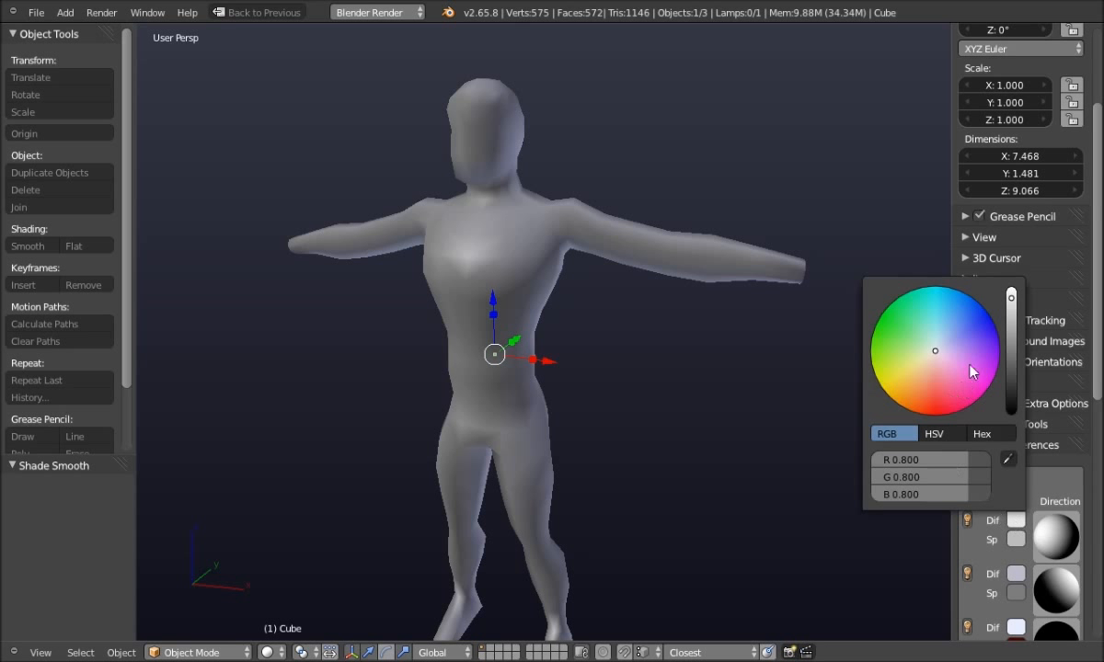
{"action": "left_click_drag", "start_coordinate": [940, 352], "coordinate": [951, 338]}
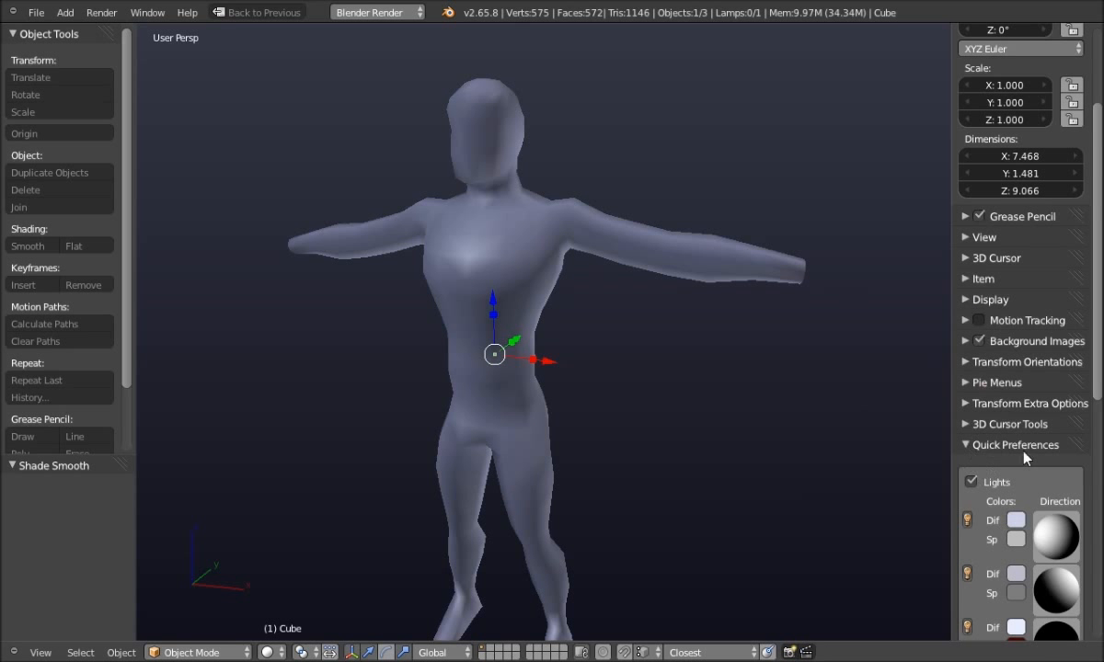
{"action": "scroll", "coordinate": [1021, 457], "scroll_direction": "down", "scroll_amount": 5}
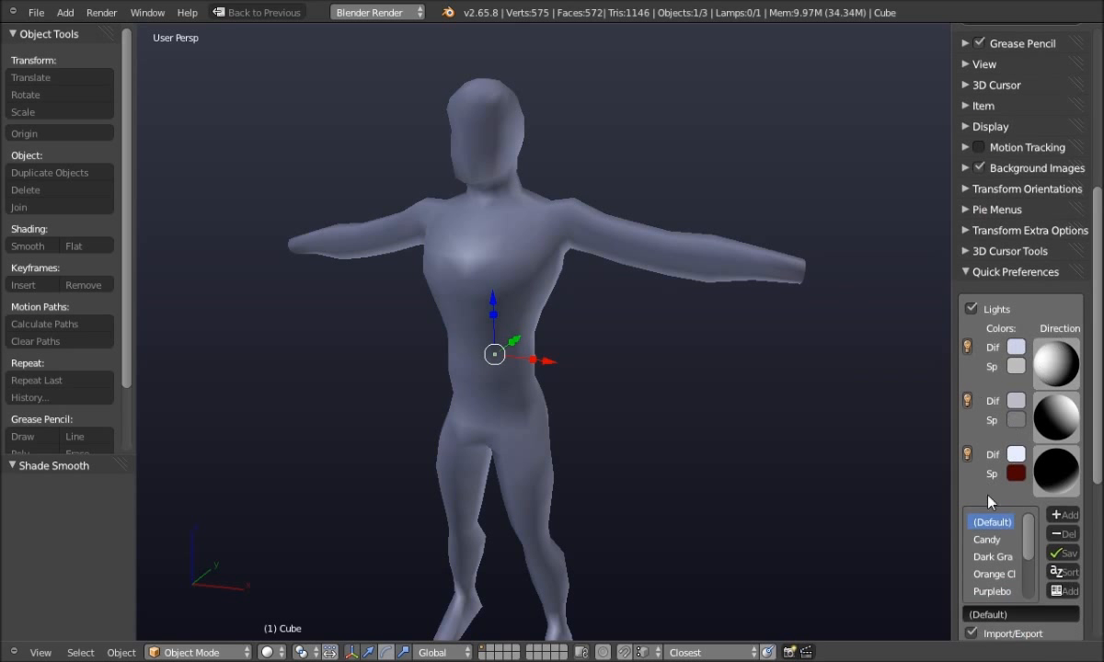
{"action": "left_click", "coordinate": [968, 272]}
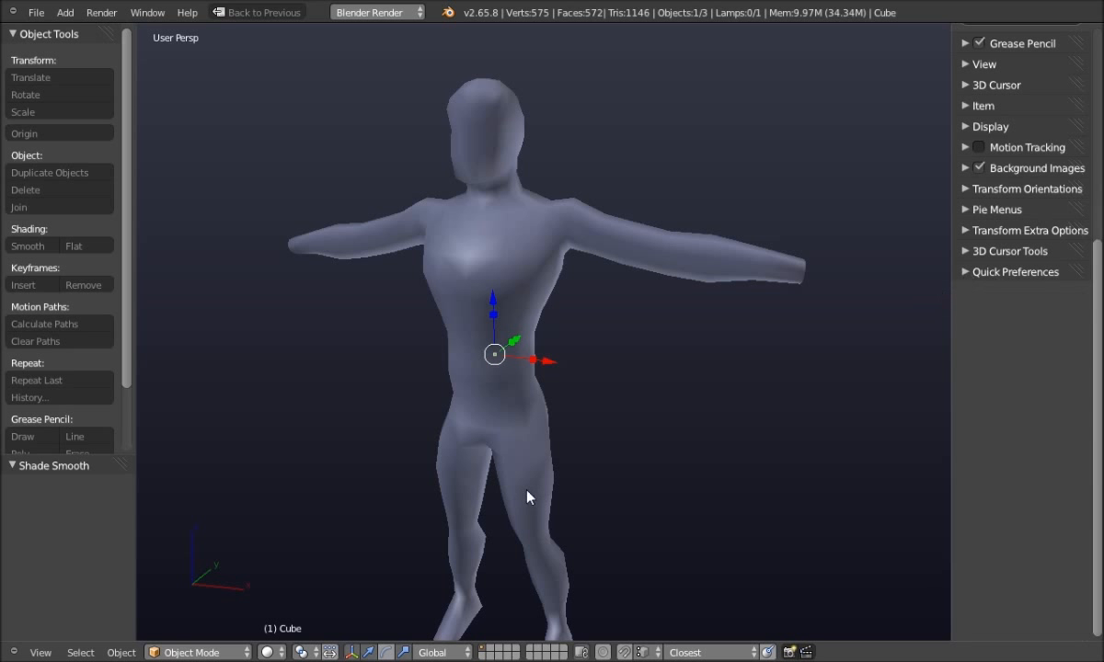
Return the figure to flat shading and orbit to inspect its facets
{"action": "left_click", "coordinate": [97, 247]}
{"action": "mouse_move", "coordinate": [295, 435]}
{"action": "middle_mouse_down"}
{"action": "mouse_move", "coordinate": [229, 434]}
{"action": "mouse_move", "coordinate": [283, 425]}
{"action": "mouse_move", "coordinate": [267, 429]}
{"action": "mouse_move", "coordinate": [273, 457]}
{"action": "middle_mouse_up"}
{"action": "scroll", "coordinate": [268, 430], "scroll_direction": "up", "scroll_amount": 3}
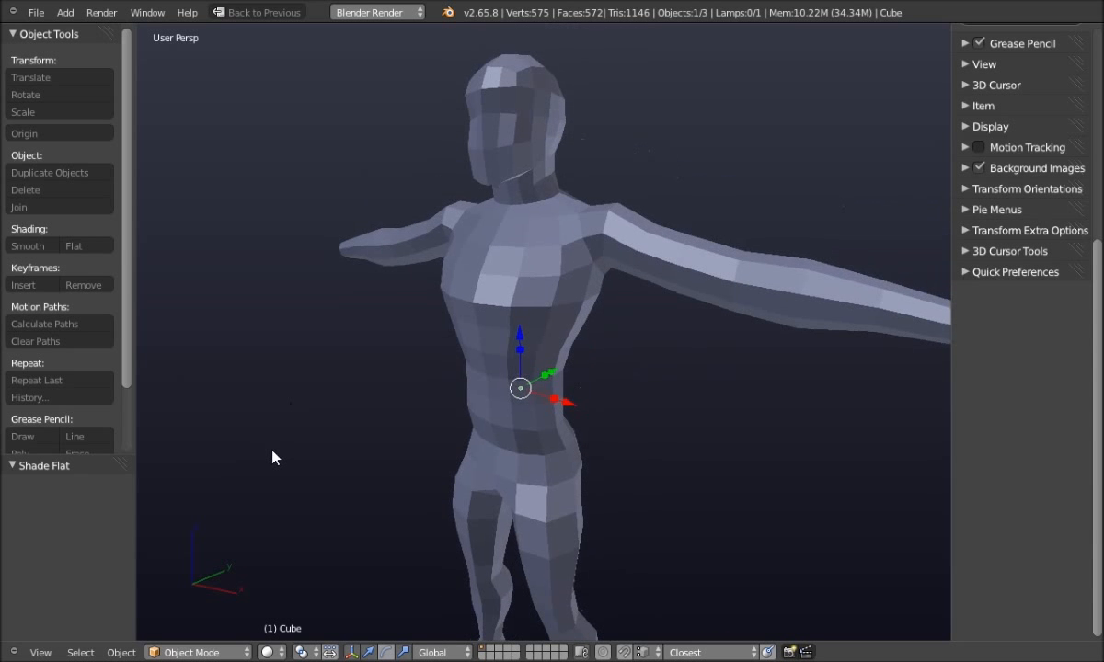
{"action": "key", "text": "Tab"}
Switch back to Edit Mode and orbit between side and front views of the figure
{"action": "left_click", "coordinate": [354, 456]}
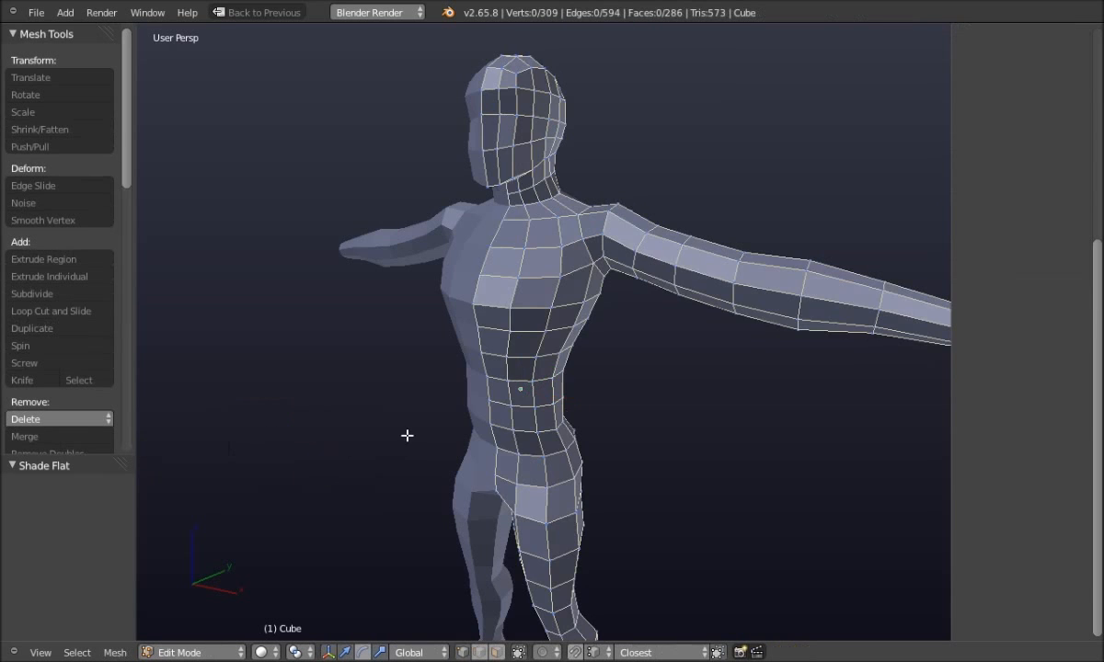
{"action": "middle_click_drag", "start_coordinate": [354, 458], "coordinate": [437, 421]}
{"action": "scroll", "coordinate": [438, 421], "scroll_direction": "up", "scroll_amount": 2}
{"action": "scroll", "coordinate": [452, 414], "scroll_direction": "down", "scroll_amount": 3}
{"action": "middle_click_drag", "start_coordinate": [367, 451], "coordinate": [544, 422]}
{"action": "scroll", "coordinate": [444, 446], "scroll_direction": "down", "scroll_amount": 2}
{"action": "scroll", "coordinate": [475, 430], "scroll_direction": "up", "scroll_amount": 2}
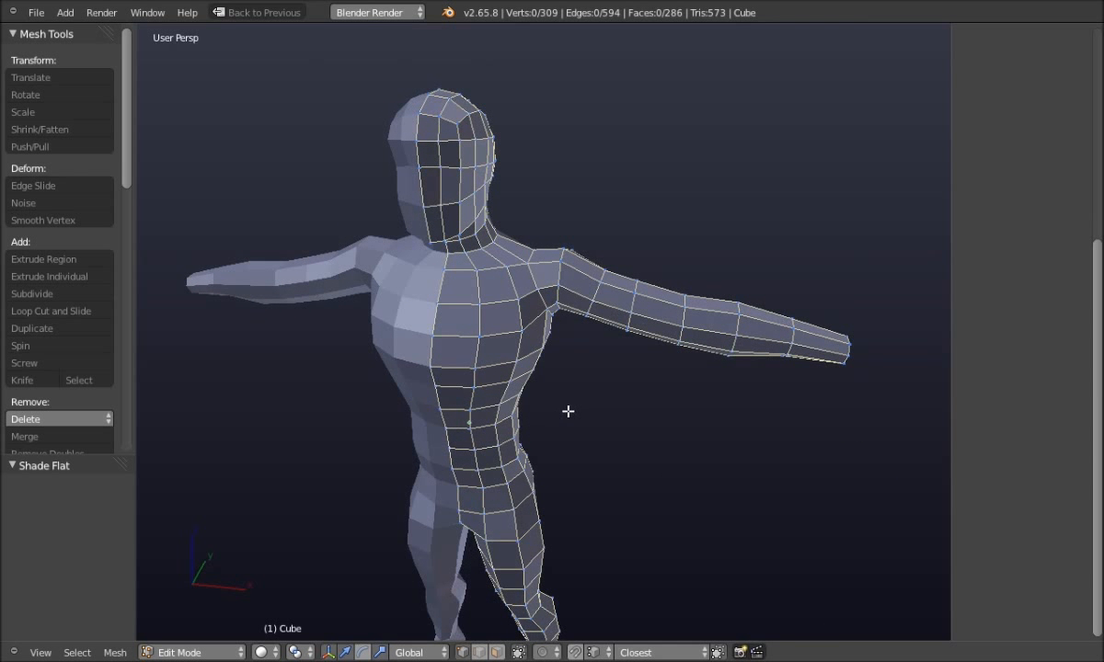
{"action": "scroll", "coordinate": [592, 405], "scroll_direction": "up", "scroll_amount": 2}
Orbit beneath the arm and add an upper-arm vertex near the armpit to the selection
{"action": "middle_click_drag", "start_coordinate": [591, 406], "coordinate": [510, 364]}
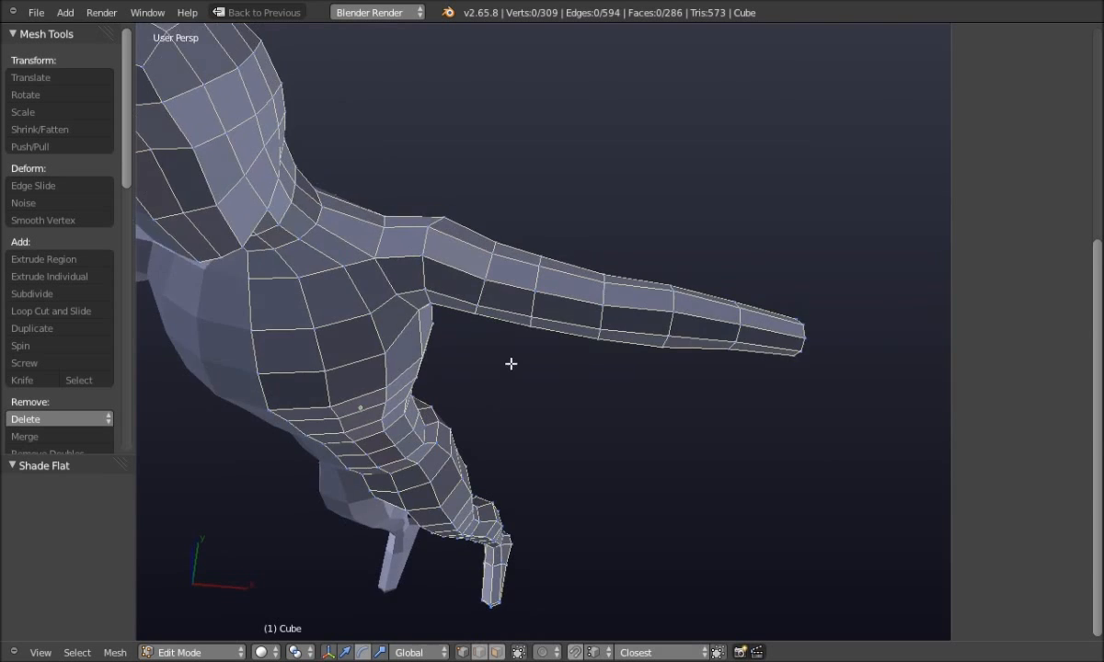
{"action": "scroll", "coordinate": [513, 370], "scroll_direction": "up", "scroll_amount": 4}
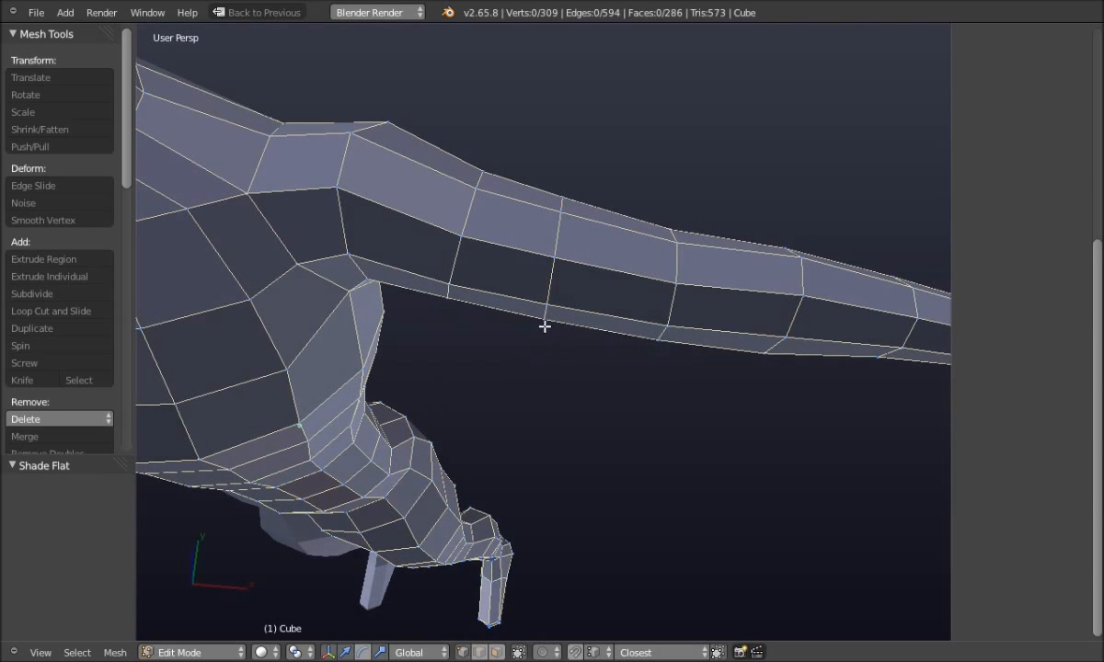
{"action": "middle_click_drag", "start_coordinate": [555, 425], "coordinate": [504, 405]}
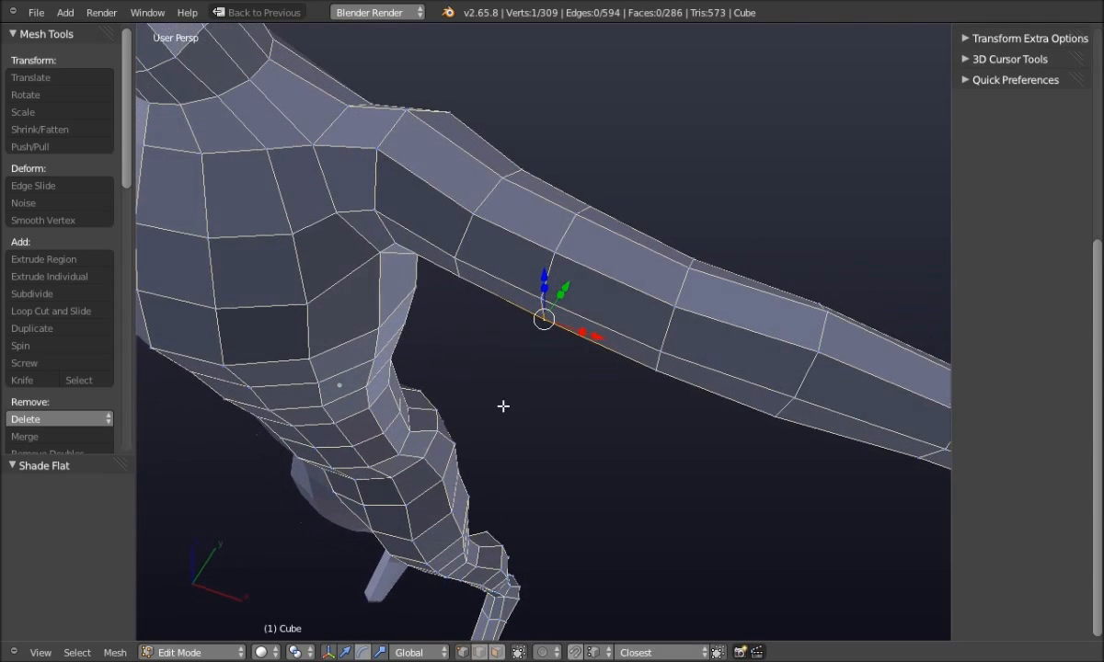
{"action": "scroll", "coordinate": [962, 244], "scroll_direction": "up", "scroll_amount": 6}
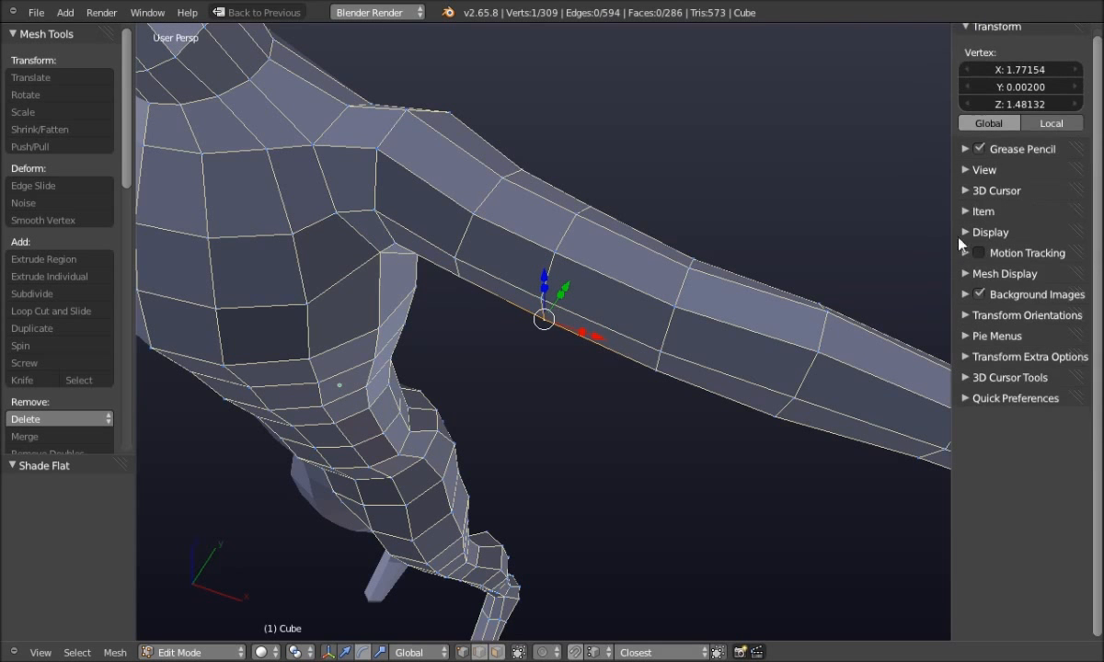
{"action": "middle_click_drag", "start_coordinate": [550, 409], "coordinate": [593, 372]}
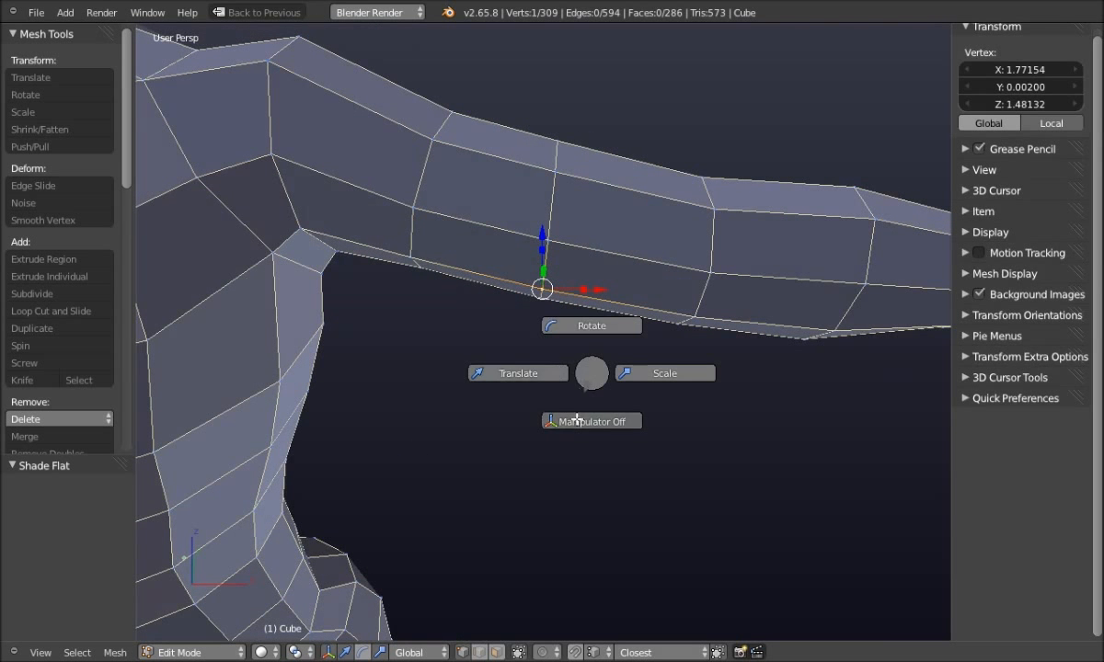
{"action": "middle_click_drag", "start_coordinate": [575, 424], "coordinate": [561, 389]}
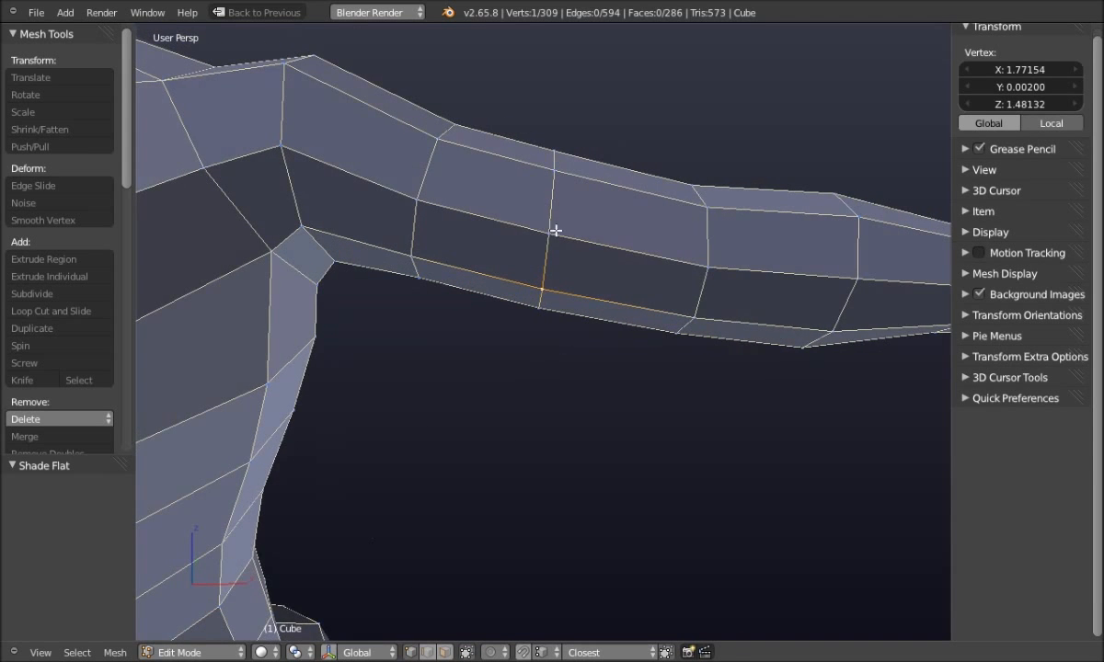
{"action": "middle_click_drag", "start_coordinate": [537, 334], "coordinate": [530, 323]}
{"action": "right_click", "coordinate": [535, 324], "text": "shift"}
{"action": "mouse_move", "coordinate": [526, 377]}
{"action": "middle_mouse_down"}
{"action": "mouse_move", "coordinate": [459, 355]}
{"action": "mouse_move", "coordinate": [471, 323]}
{"action": "mouse_move", "coordinate": [494, 413]}
{"action": "mouse_move", "coordinate": [512, 417]}
{"action": "mouse_move", "coordinate": [552, 320]}
{"action": "mouse_move", "coordinate": [540, 389]}
{"action": "mouse_move", "coordinate": [519, 372]}
{"action": "mouse_move", "coordinate": [524, 359]}
{"action": "middle_mouse_up"}
{"action": "middle_click_drag", "start_coordinate": [506, 413], "coordinate": [419, 467]}
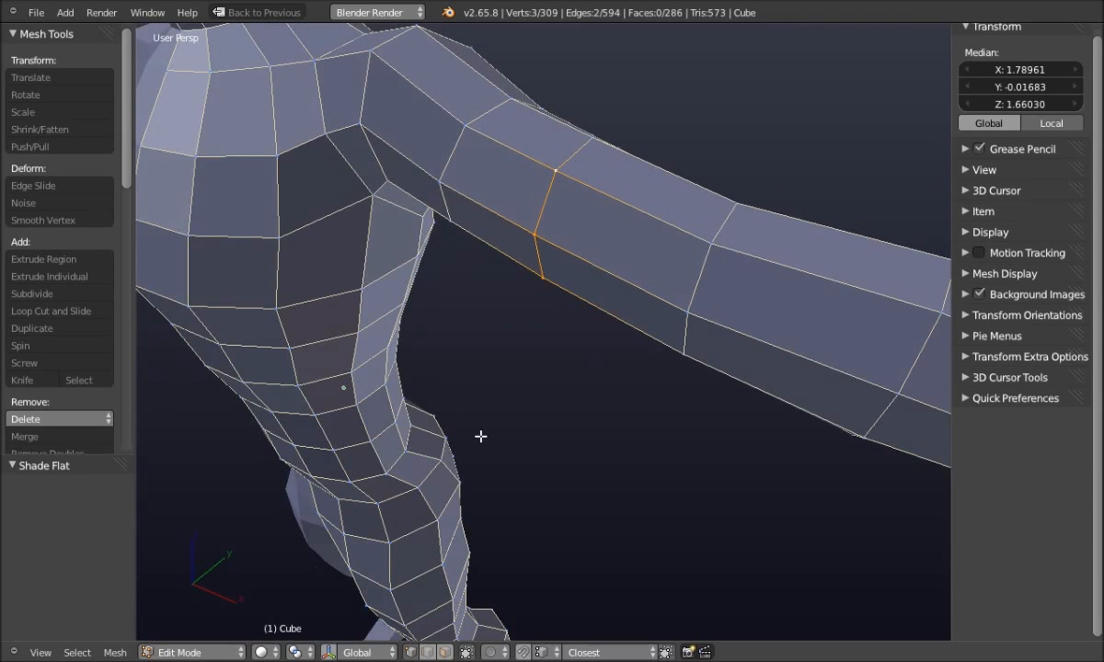
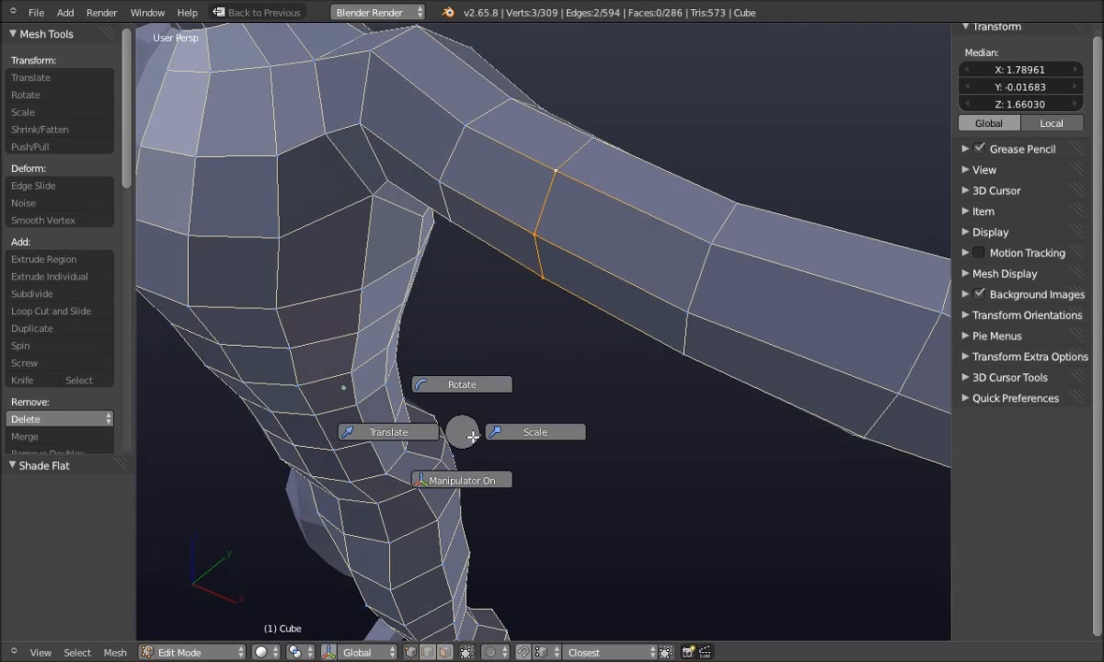
Turn on the transform manipulator and finish the pending move of the selected arm vertices
{"action": "left_click", "coordinate": [463, 482]}
{"action": "middle_click_drag", "start_coordinate": [463, 482], "coordinate": [477, 451]}
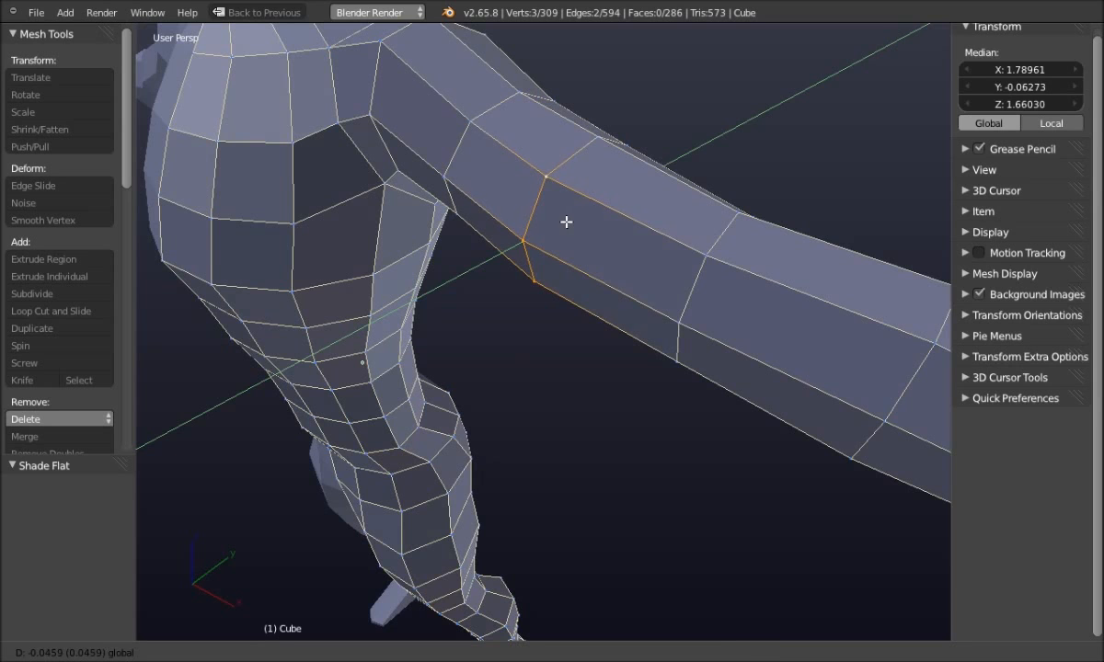
{"action": "left_click", "coordinate": [566, 222]}
{"action": "key", "text": "a"}
{"action": "middle_click_drag", "start_coordinate": [476, 396], "coordinate": [510, 342]}
Select the upper-arm edge loop and slide it 0.04657 along Y with the manipulator arrow
{"action": "scroll", "coordinate": [510, 342], "scroll_direction": "up", "scroll_amount": 4}
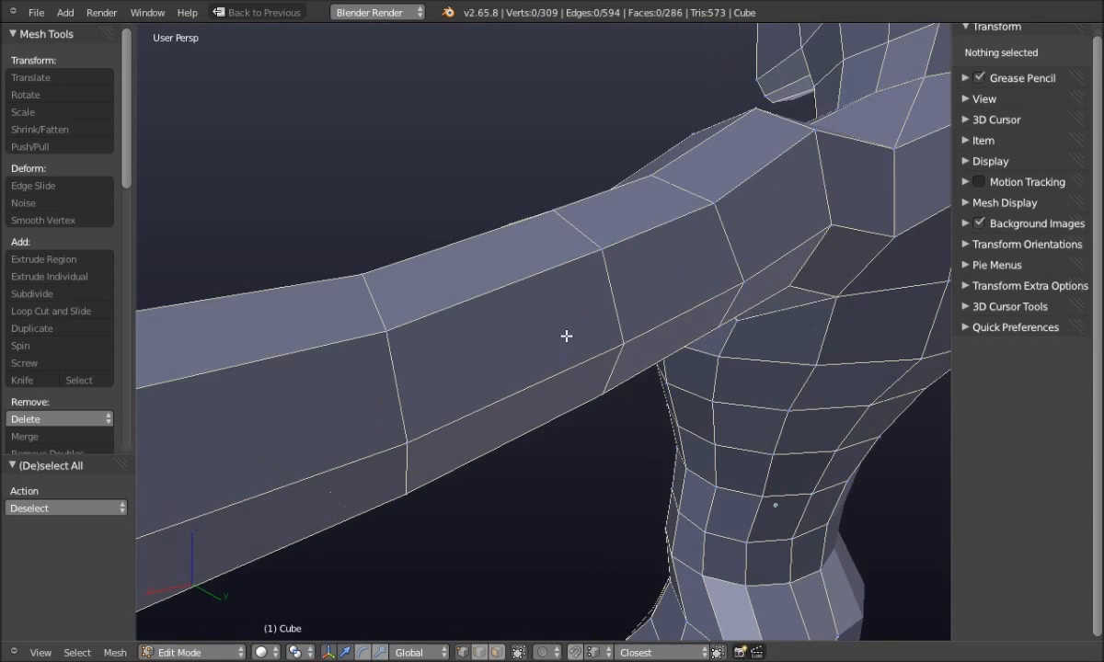
{"action": "right_click", "coordinate": [600, 255]}
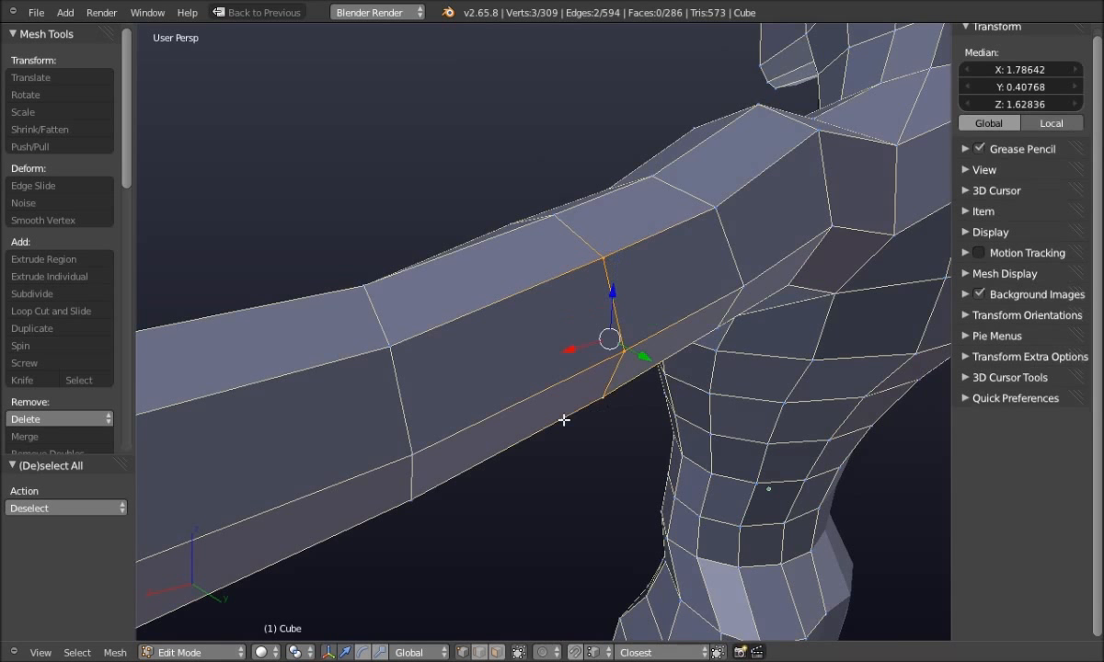
{"action": "middle_click_drag", "start_coordinate": [564, 419], "coordinate": [563, 444]}
{"action": "left_click_drag", "start_coordinate": [650, 368], "coordinate": [663, 377]}
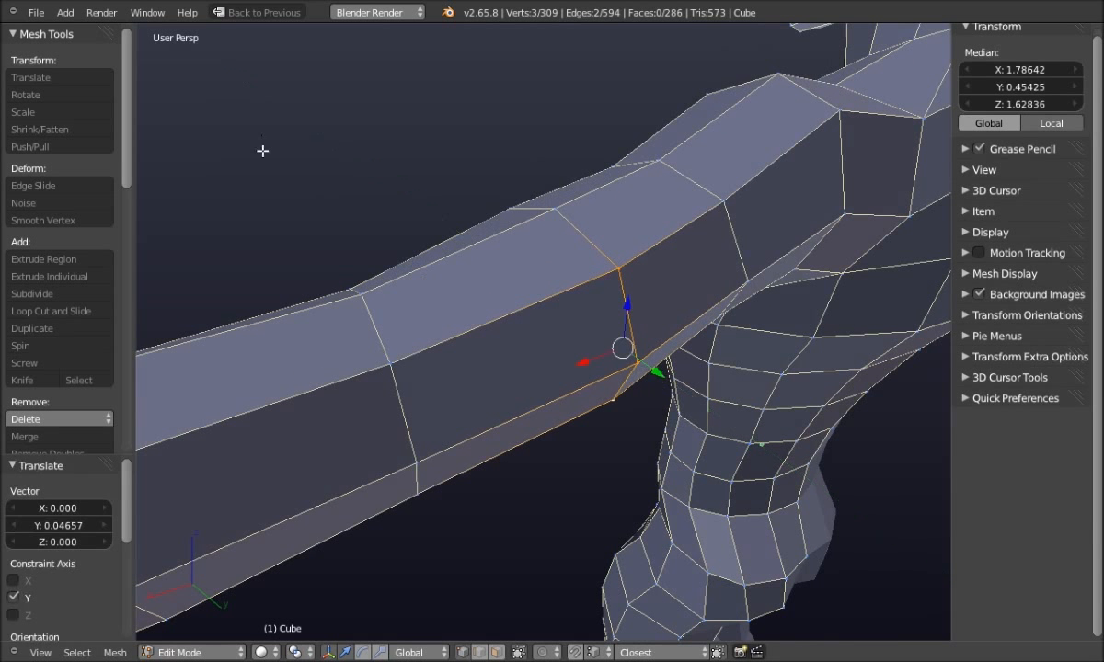
{"action": "key", "text": "a"}
{"action": "middle_click_drag", "start_coordinate": [308, 225], "coordinate": [384, 291]}
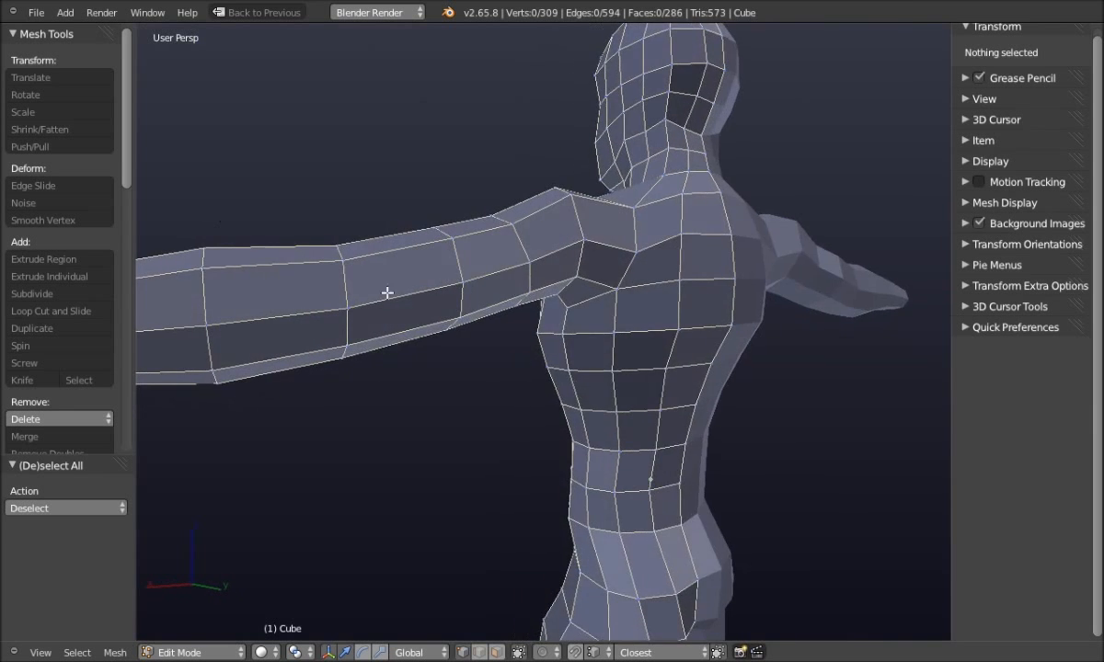
Lower a vertex on the arm's top edge by 0.01517 along Z
{"action": "scroll", "coordinate": [400, 295], "scroll_direction": "up", "scroll_amount": 4}
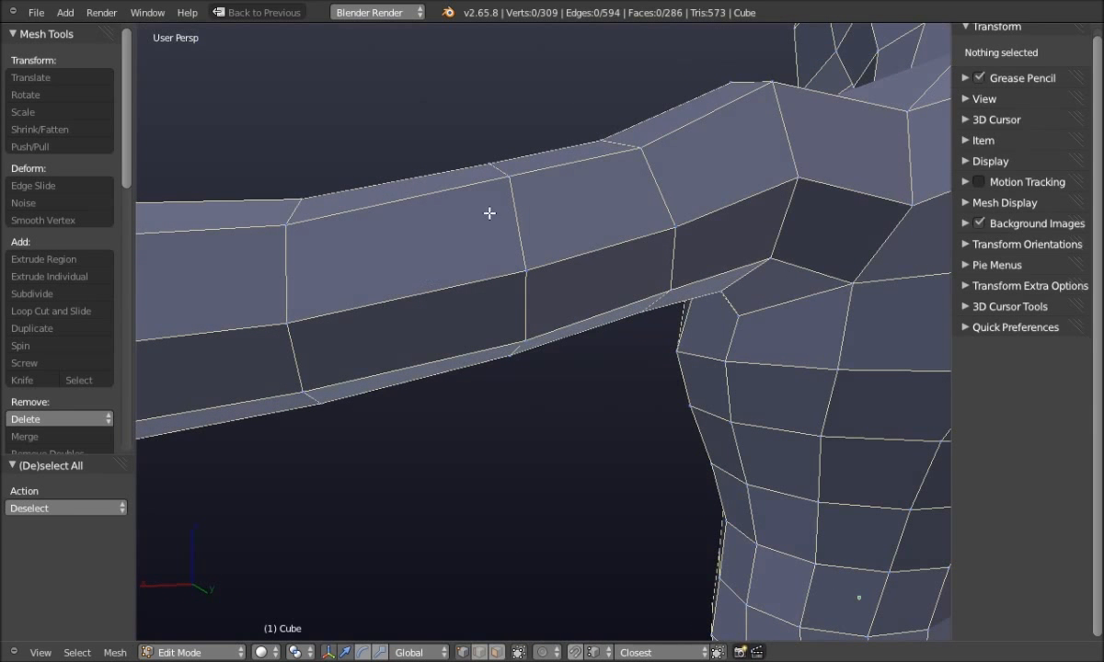
{"action": "middle_click_drag", "start_coordinate": [476, 305], "coordinate": [474, 298]}
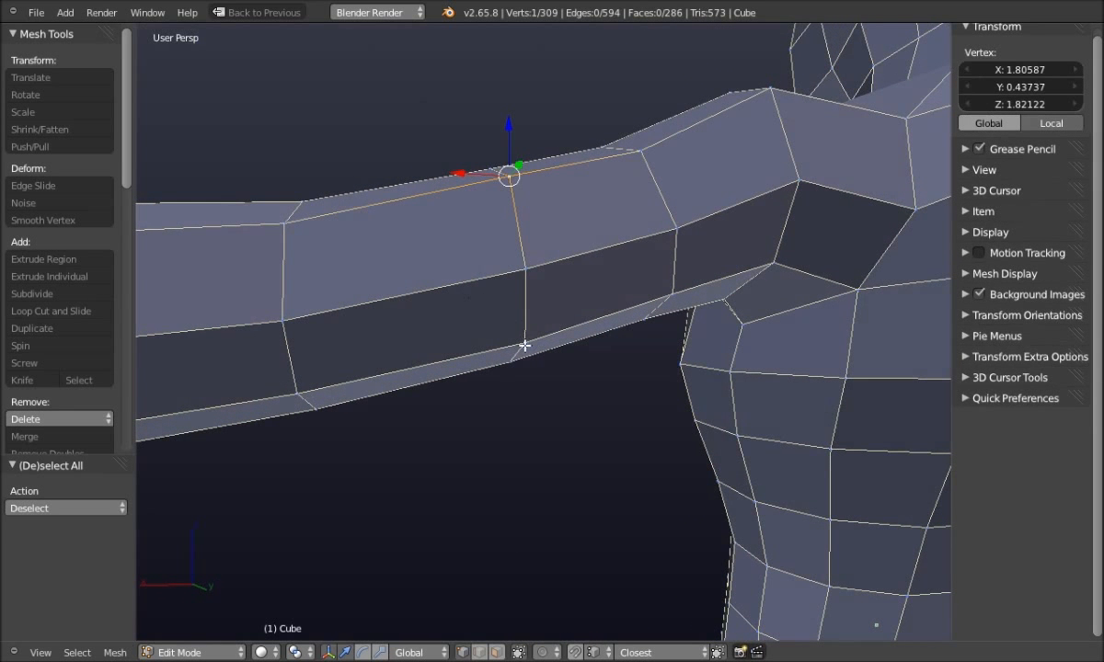
{"action": "key", "text": "a"}
{"action": "right_click", "coordinate": [510, 172]}
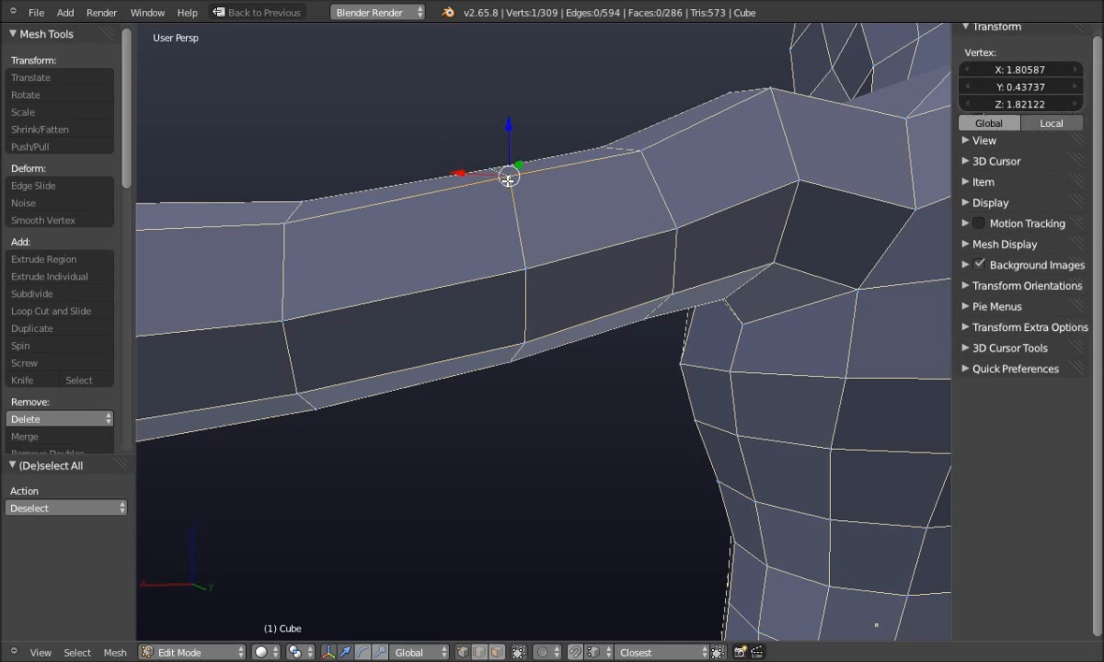
{"action": "left_click", "coordinate": [510, 116]}
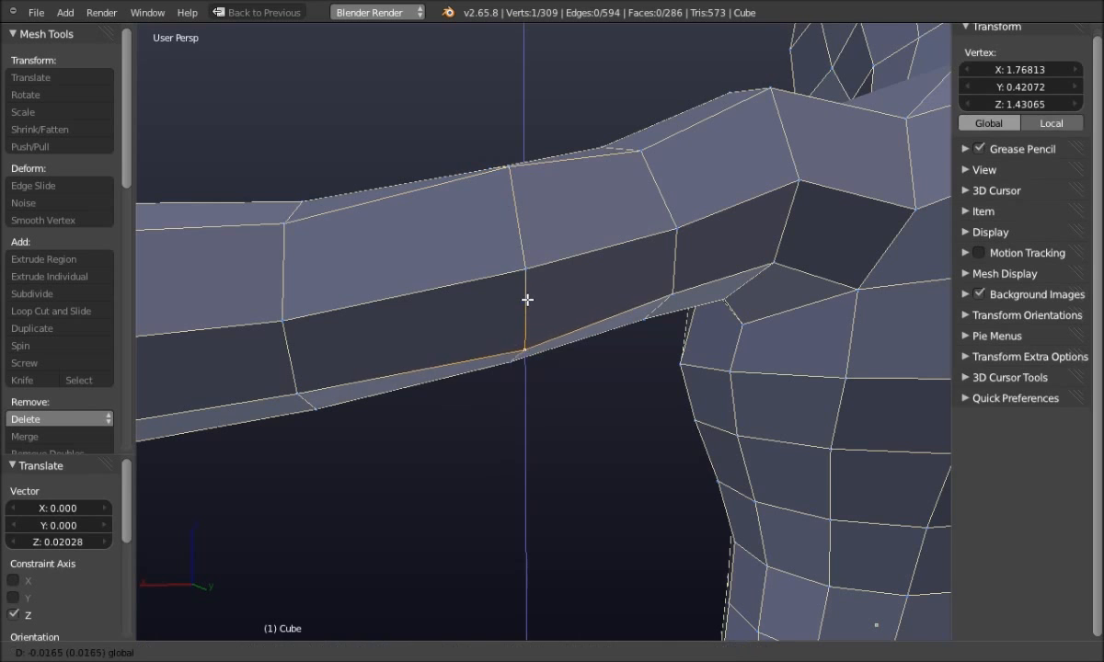
{"action": "key", "text": "a"}
Lower another vertex on the arm's upper edge slightly
{"action": "middle_click_drag", "start_coordinate": [495, 247], "coordinate": [598, 195]}
{"action": "right_click", "coordinate": [650, 157]}
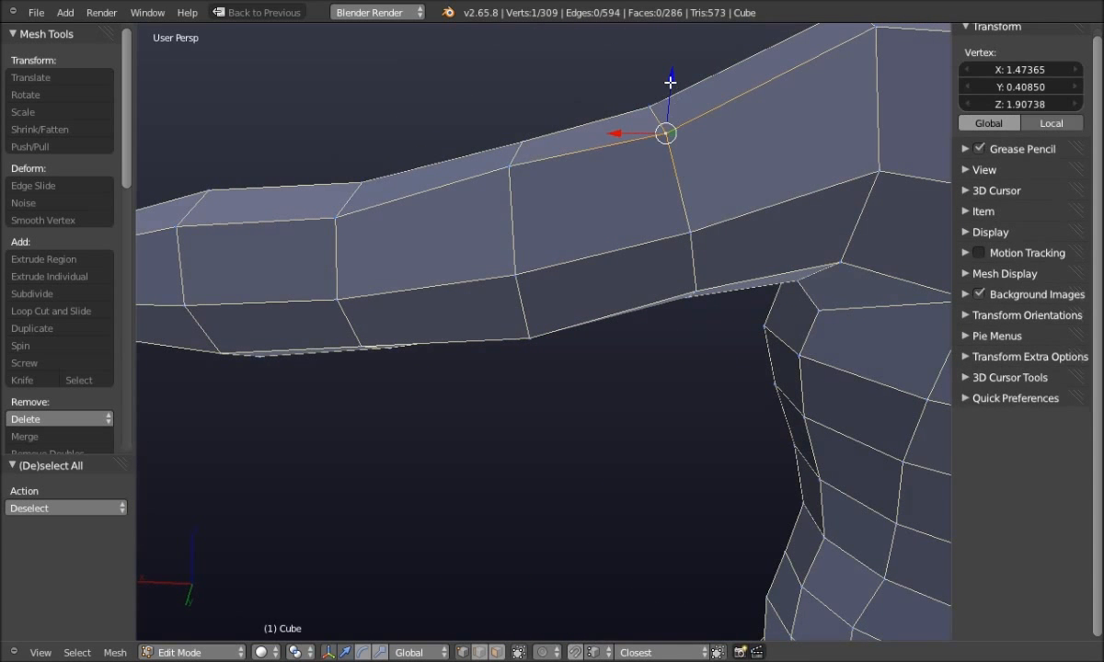
{"action": "left_click", "coordinate": [661, 215]}
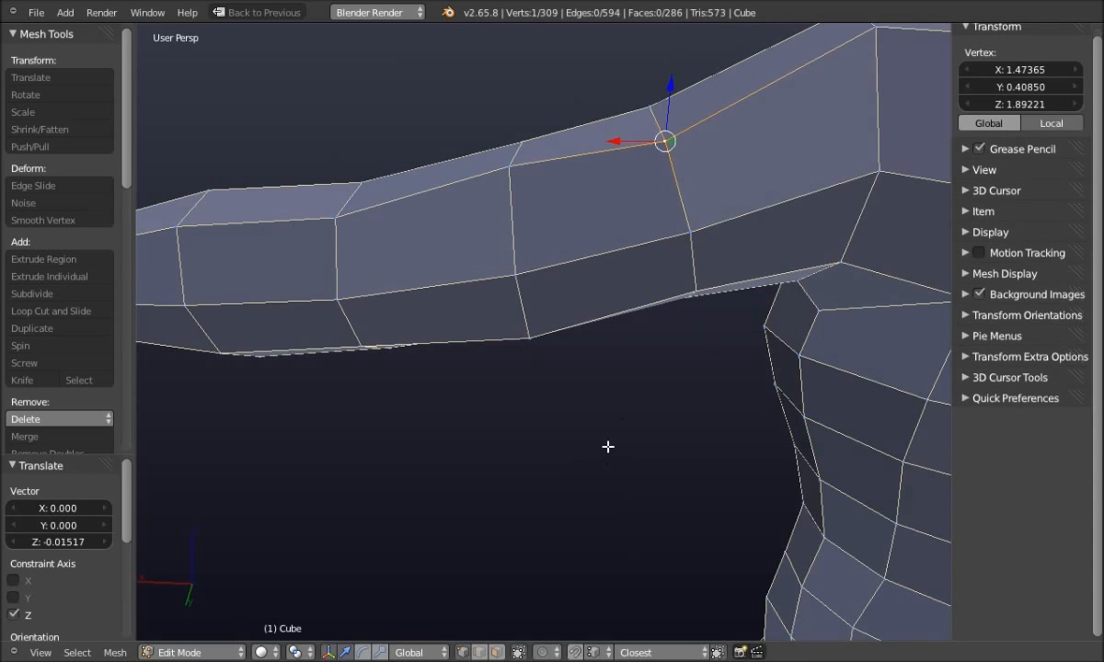
{"action": "middle_click_drag", "start_coordinate": [608, 447], "coordinate": [571, 424]}
{"action": "key", "text": "a"}
Adjust a vertex on the arm's lower edge, then pick a vertex under the upper arm
{"action": "right_click", "coordinate": [705, 301]}
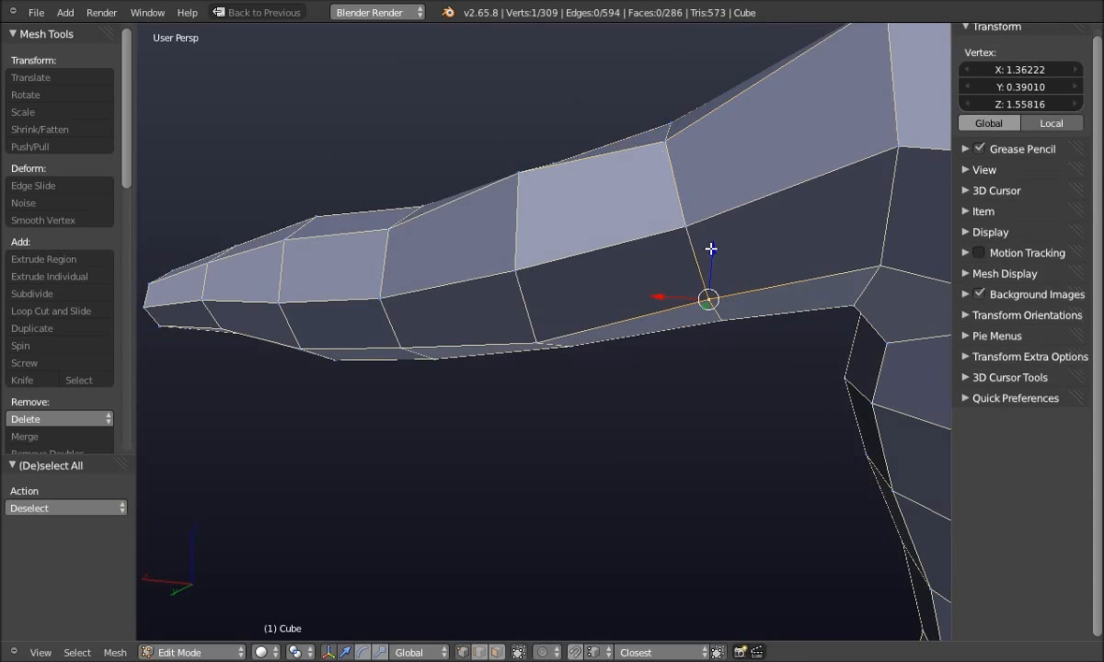
{"action": "left_click", "coordinate": [711, 240]}
{"action": "key", "text": "a"}
{"action": "middle_click_drag", "start_coordinate": [520, 505], "coordinate": [584, 378]}
{"action": "right_click", "coordinate": [538, 367]}
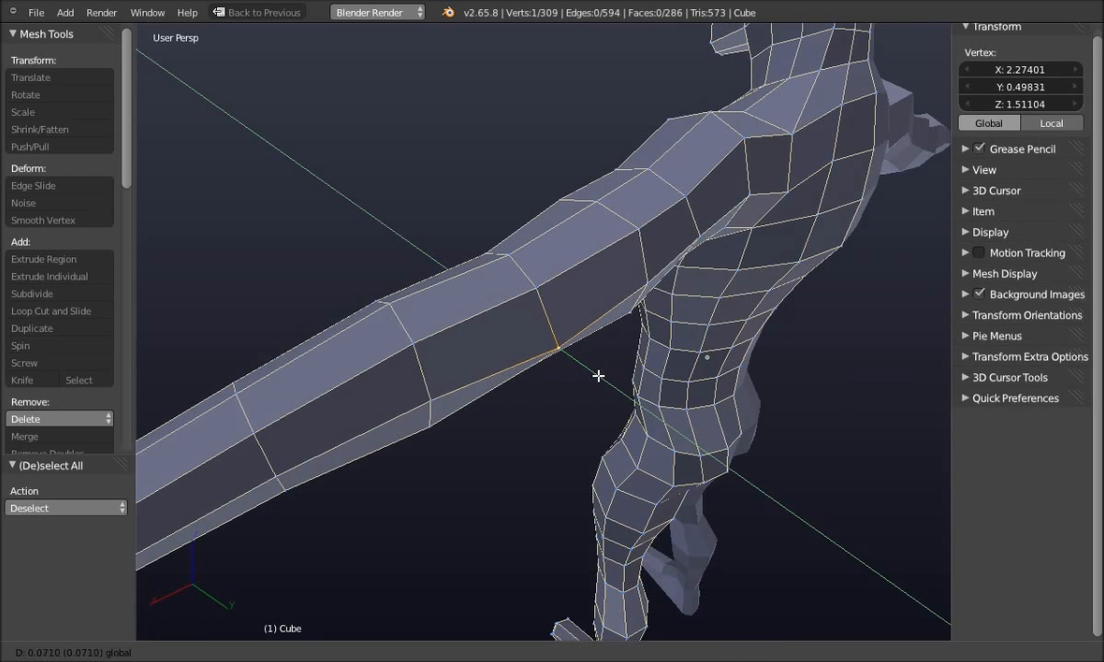
Finish moving the under-arm vertex 0.0710 along Y
{"action": "left_click", "coordinate": [597, 375]}
{"action": "middle_click_drag", "start_coordinate": [489, 486], "coordinate": [455, 445]}
{"action": "key", "text": "a"}
{"action": "middle_click_drag", "start_coordinate": [449, 495], "coordinate": [695, 531]}
Move vertices on the arm's edge loop slightly along Y
{"action": "right_click", "coordinate": [482, 447]}
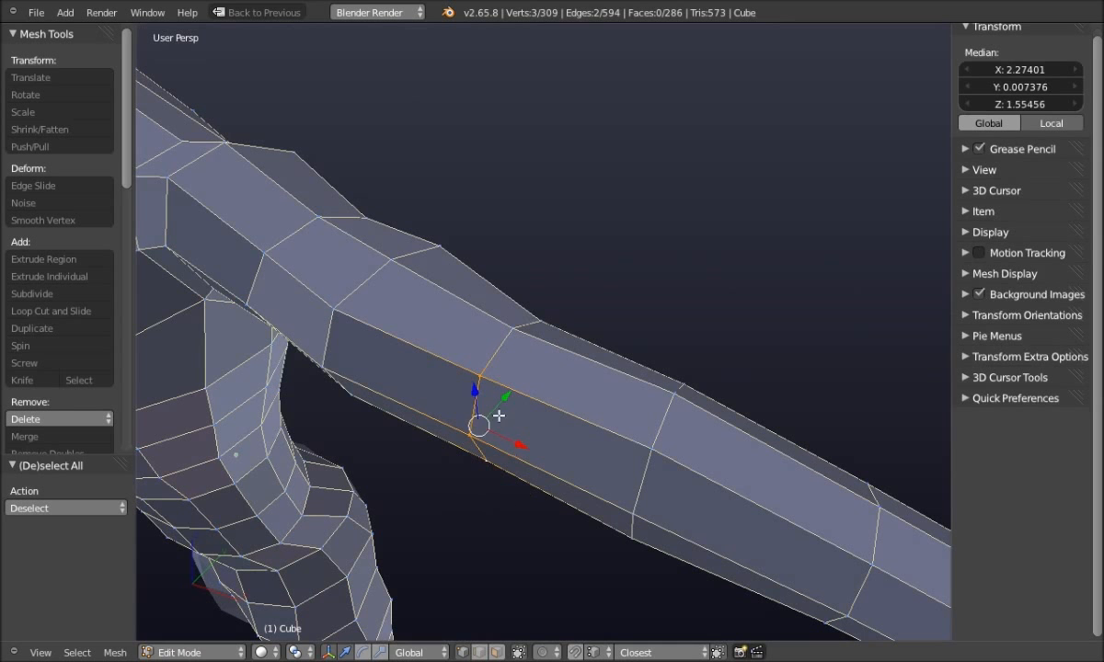
{"action": "key", "text": "g"}
{"action": "key", "text": "y"}
{"action": "left_click", "coordinate": [513, 391]}
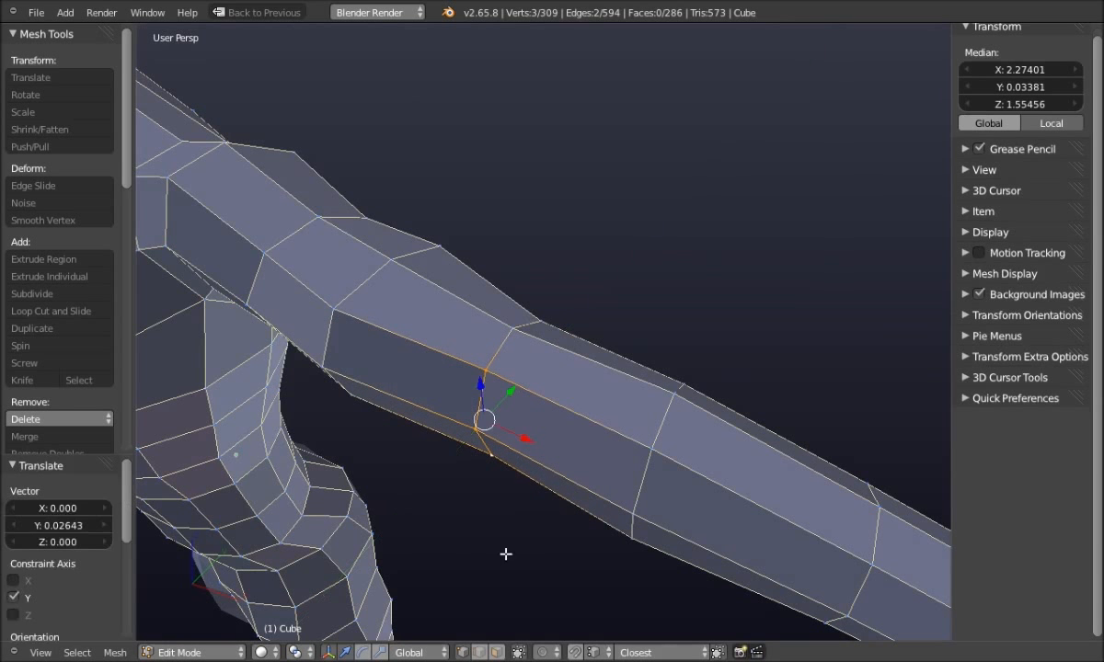
{"action": "key", "text": "a"}
{"action": "middle_click_drag", "start_coordinate": [471, 564], "coordinate": [519, 496]}
Raise a vertex on the forearm's lower edge along Z
{"action": "right_click", "coordinate": [550, 325]}
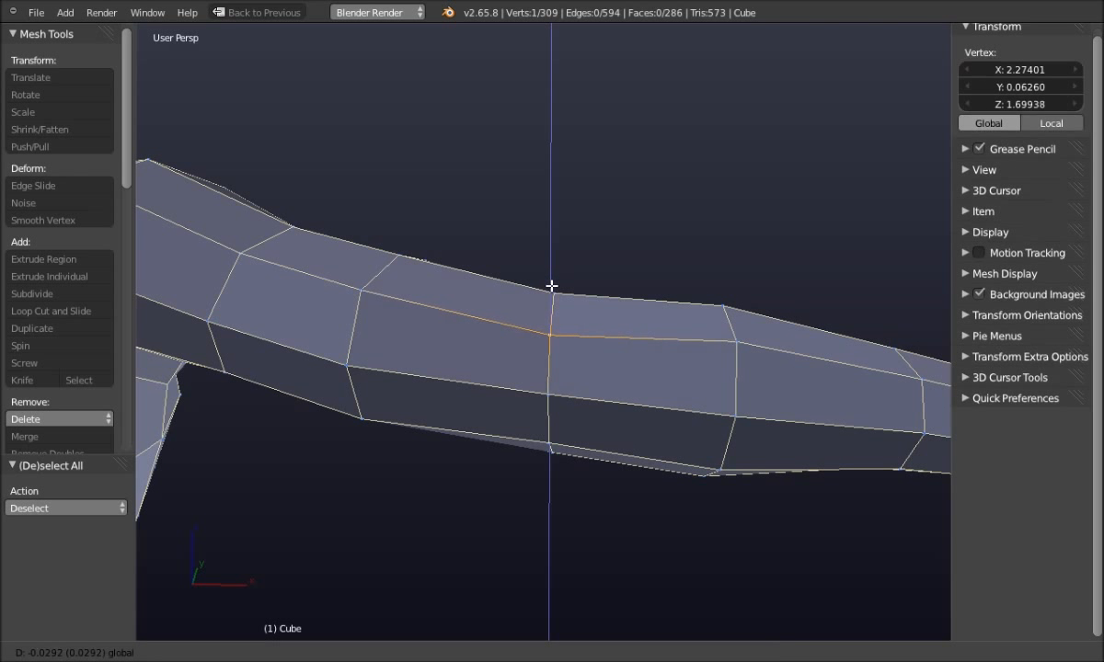
{"action": "left_click_drag", "start_coordinate": [553, 291], "coordinate": [552, 291]}
{"action": "key", "text": "a"}
{"action": "right_click", "coordinate": [552, 446]}
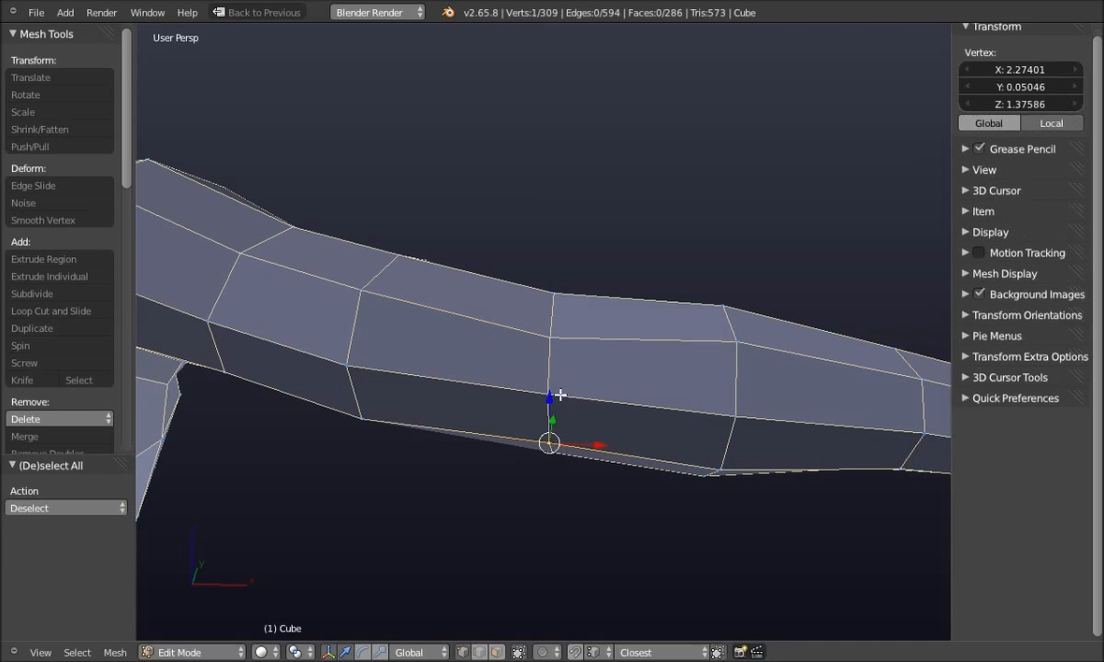
{"action": "left_click", "coordinate": [551, 388]}
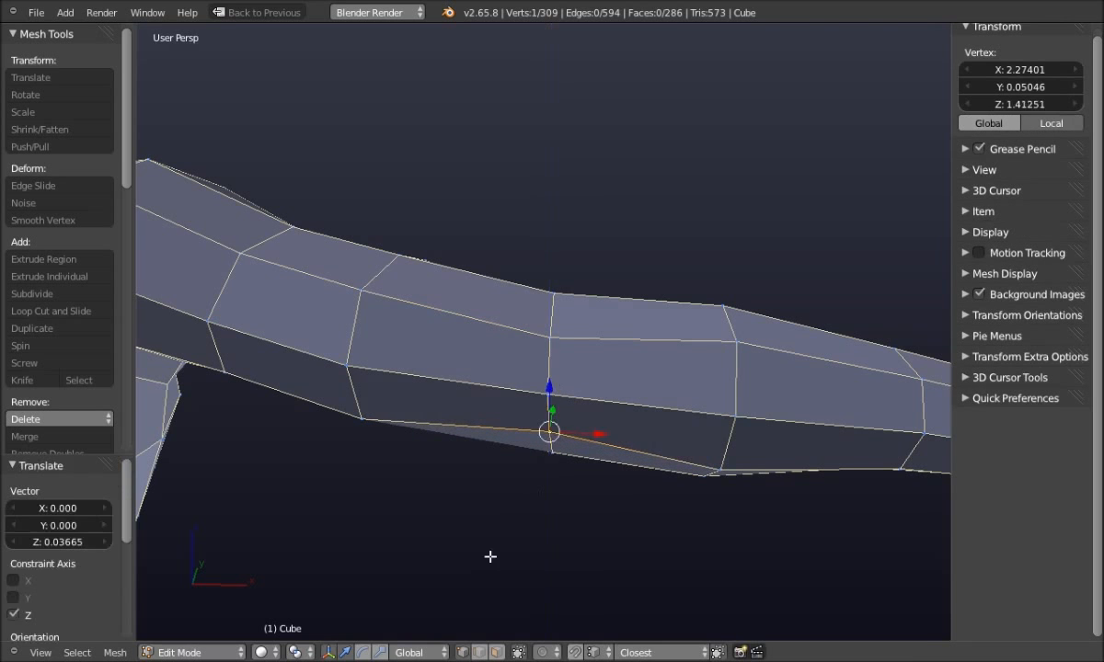
{"action": "key", "text": "a"}
{"action": "middle_click_drag", "start_coordinate": [436, 539], "coordinate": [443, 476]}
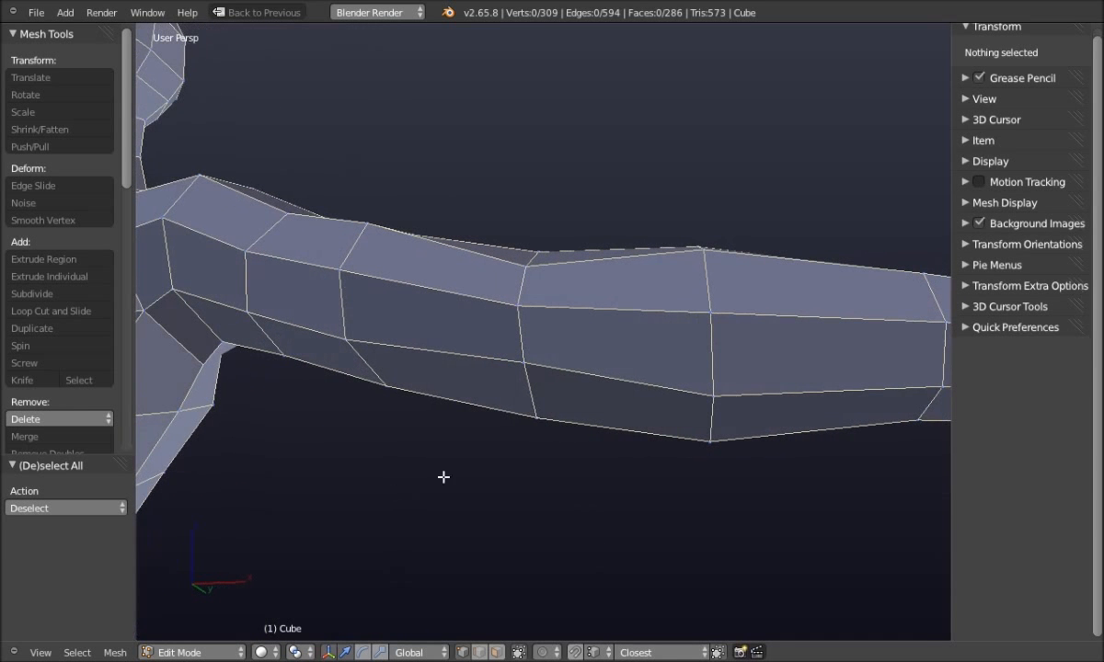
Move two more forearm vertices, one on the lower edge and one on the top edge, vertically
{"action": "right_click", "coordinate": [537, 418]}
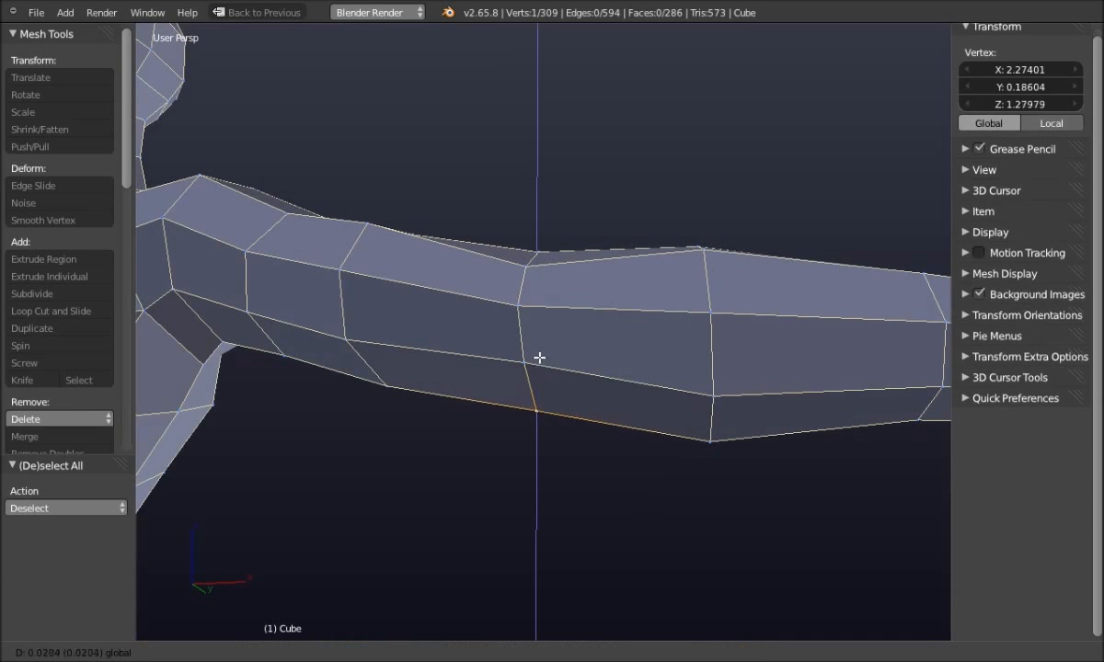
{"action": "left_click", "coordinate": [465, 498]}
{"action": "key", "text": "a"}
{"action": "middle_click_drag", "start_coordinate": [483, 483], "coordinate": [495, 515]}
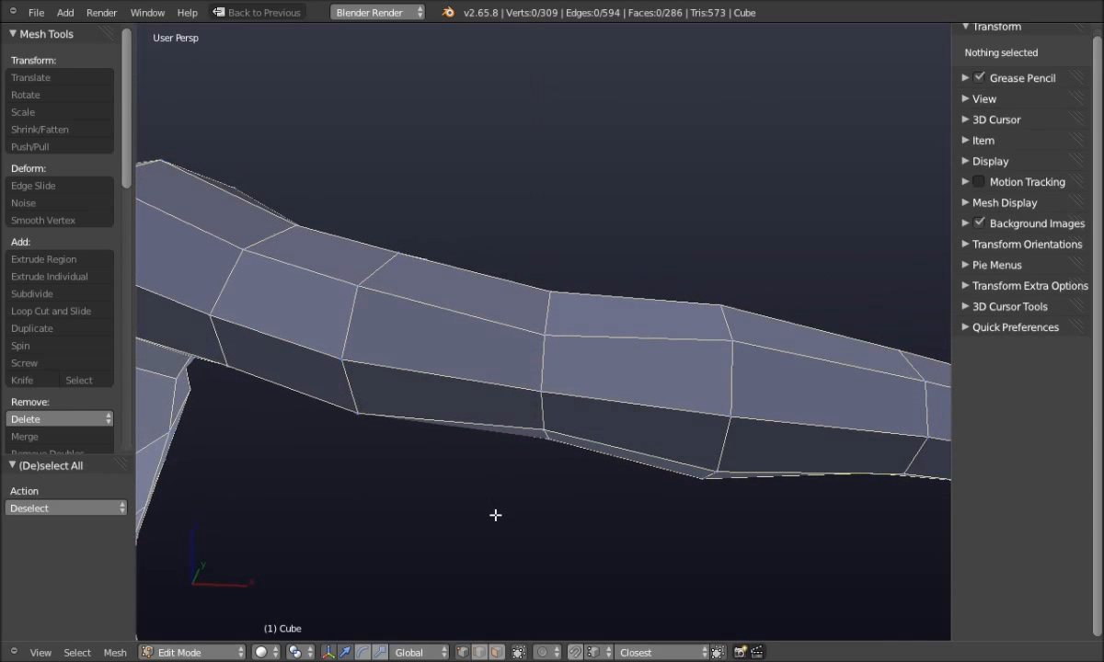
{"action": "right_click", "coordinate": [550, 293]}
{"action": "left_click", "coordinate": [552, 240]}
{"action": "key", "text": "a"}
{"action": "middle_click_drag", "start_coordinate": [547, 321], "coordinate": [562, 454]}
{"action": "mouse_move", "coordinate": [460, 437]}
{"action": "middle_mouse_down", "text": "shift"}
{"action": "mouse_move", "coordinate": [515, 478]}
{"action": "mouse_move", "coordinate": [571, 458]}
{"action": "mouse_move", "coordinate": [550, 444]}
{"action": "mouse_move", "coordinate": [538, 473]}
{"action": "mouse_move", "coordinate": [545, 424]}
{"action": "mouse_move", "coordinate": [534, 461]}
{"action": "mouse_move", "coordinate": [562, 436]}
{"action": "mouse_move", "coordinate": [460, 440]}
{"action": "middle_mouse_up", "text": "shift"}
Scale the arm-to-shoulder edge loop by 1.073 along Y to widen the joint
{"action": "scroll", "coordinate": [550, 445], "scroll_direction": "down", "scroll_amount": 3}
{"action": "middle_click_drag", "start_coordinate": [618, 419], "coordinate": [485, 342]}
{"action": "right_click", "coordinate": [522, 237], "text": "alt"}
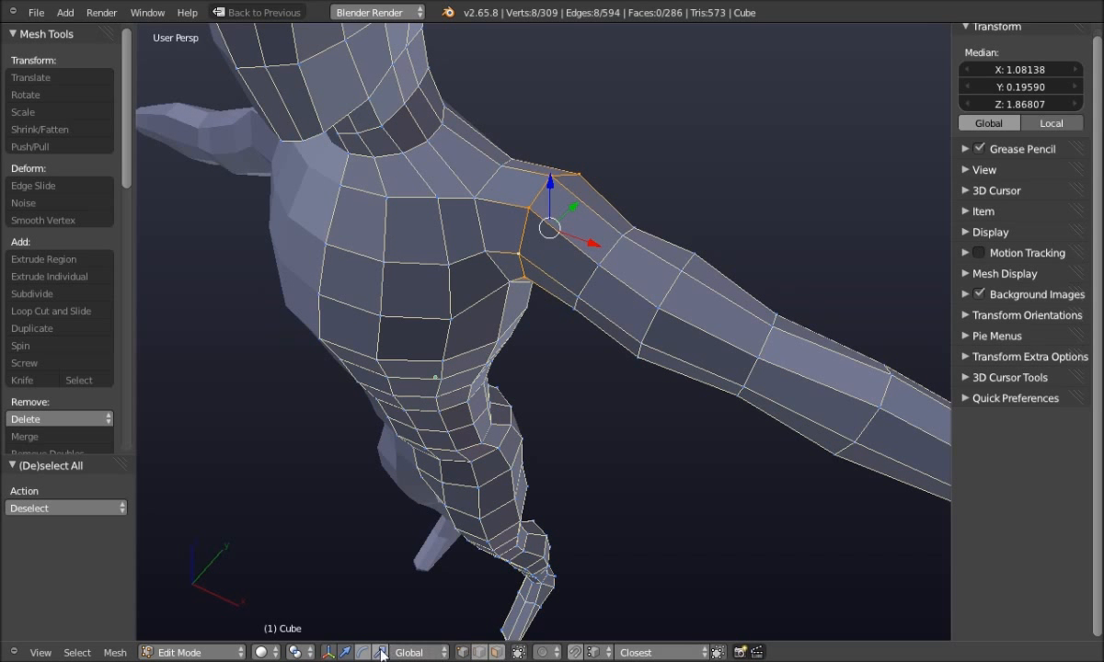
{"action": "middle_click_drag", "start_coordinate": [471, 551], "coordinate": [600, 203]}
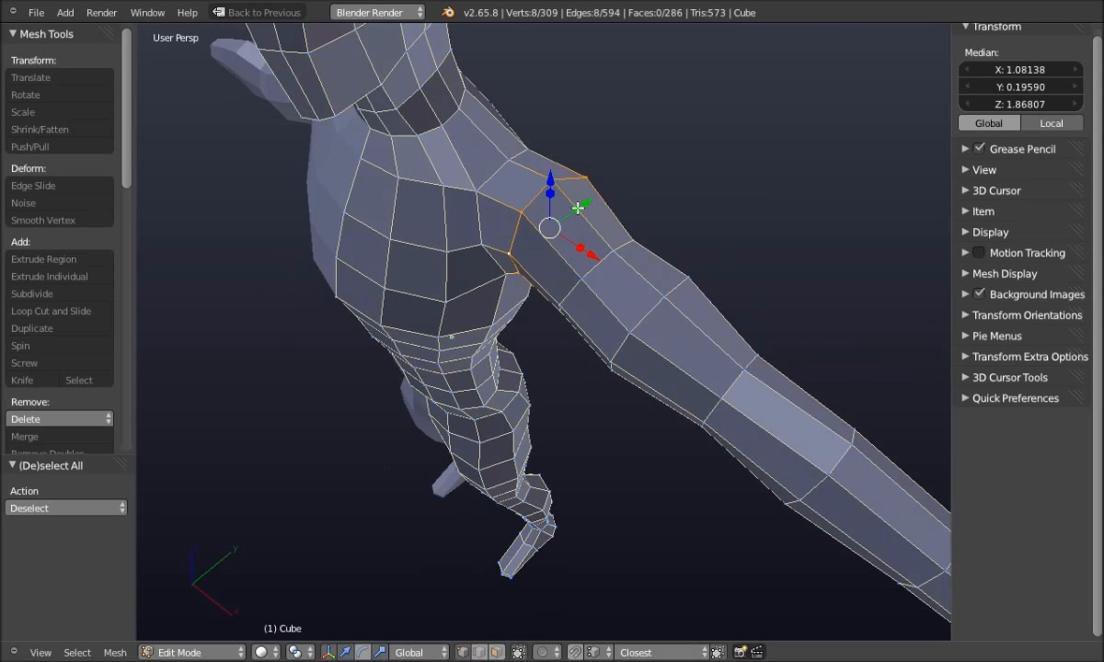
{"action": "left_click", "coordinate": [581, 209]}
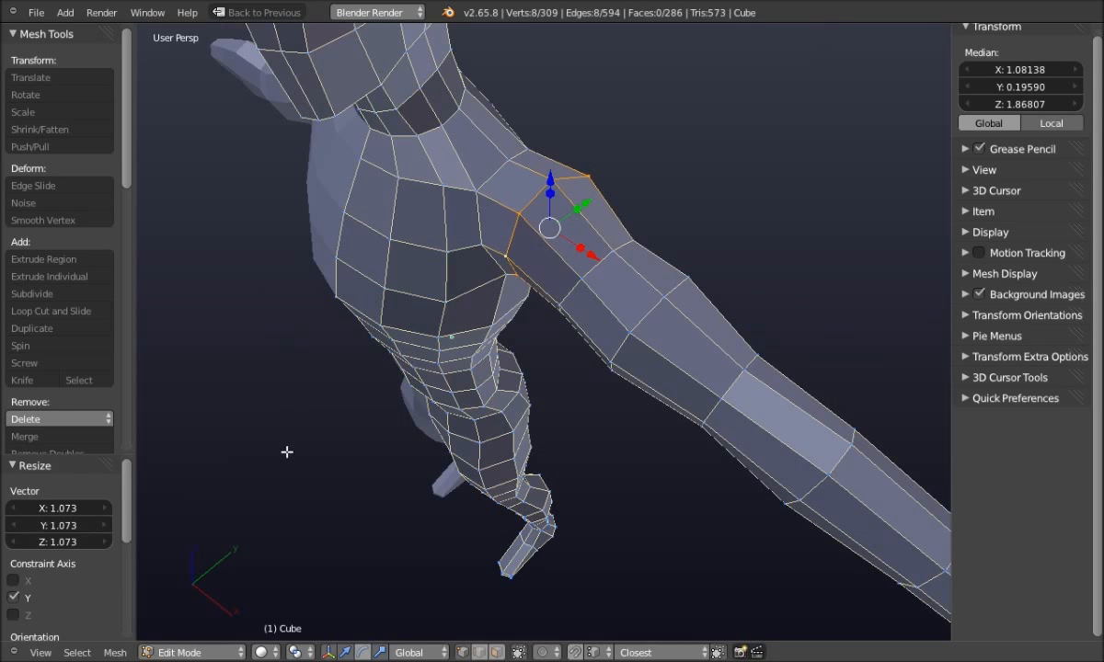
{"action": "key", "text": "a"}
{"action": "middle_click_drag", "start_coordinate": [227, 490], "coordinate": [418, 352]}
Select three front-shoulder vertices and shift them 0.0445 along Y
{"action": "scroll", "coordinate": [417, 355], "scroll_direction": "up", "scroll_amount": 4}
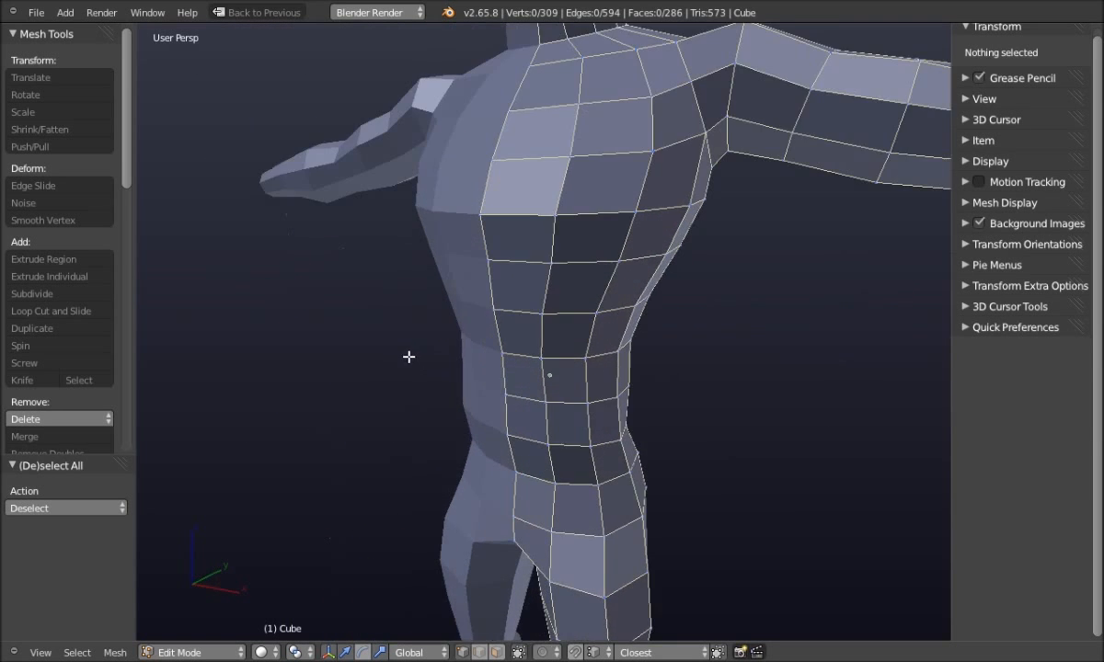
{"action": "middle_click_drag", "start_coordinate": [409, 414], "coordinate": [397, 436]}
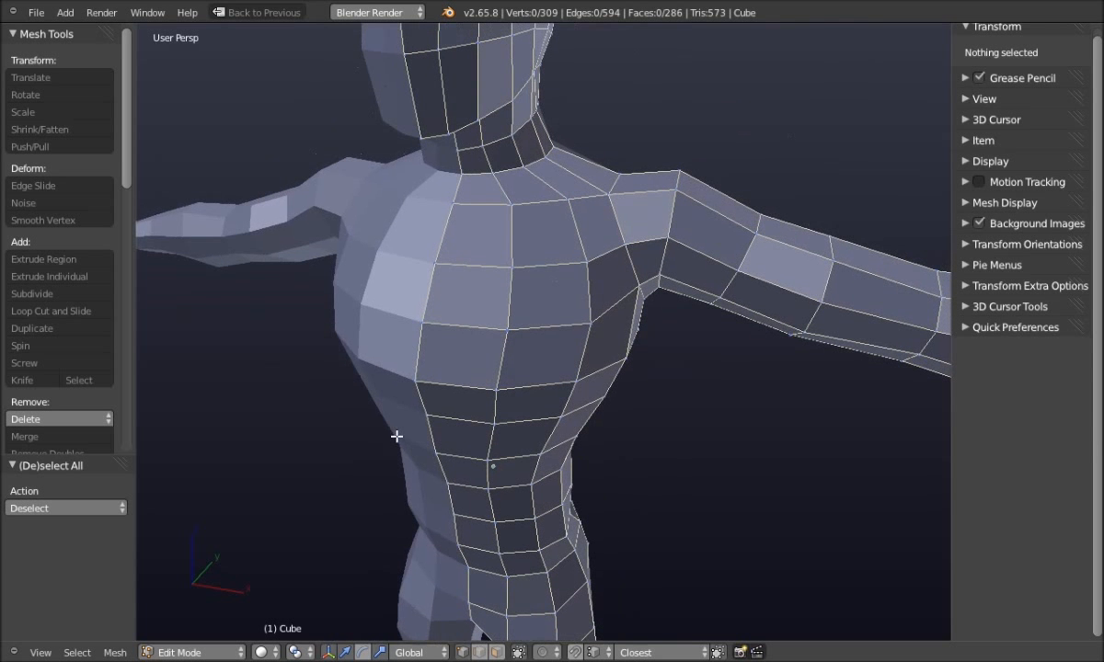
{"action": "right_click", "coordinate": [424, 323]}
{"action": "right_click", "coordinate": [435, 264], "text": "shift"}
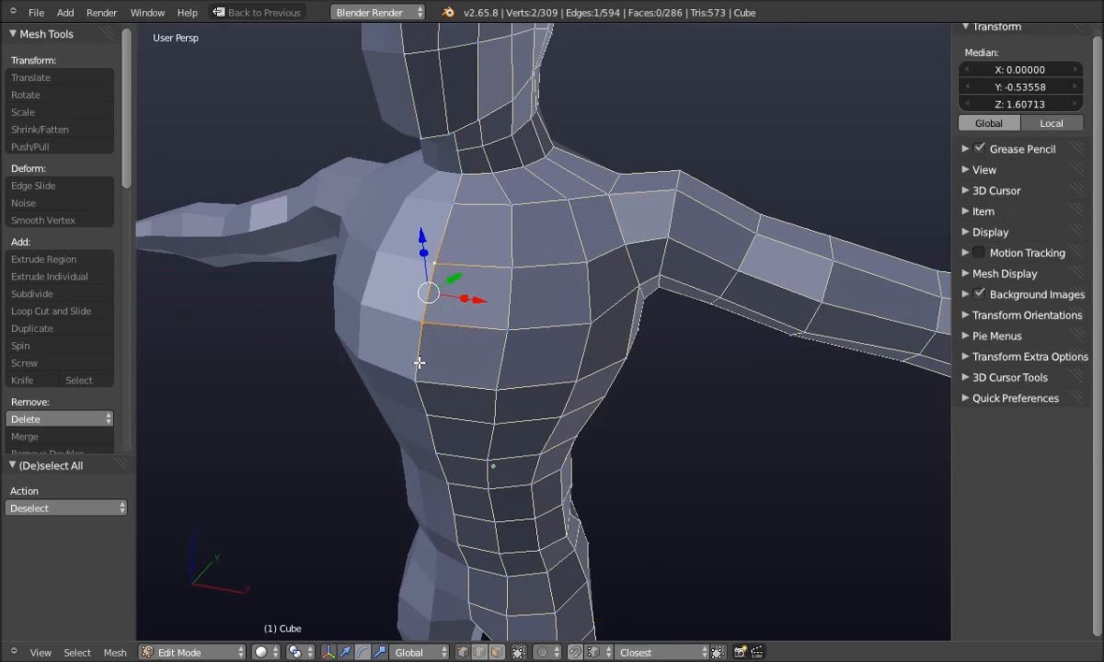
{"action": "right_click", "coordinate": [417, 378], "text": "shift"}
{"action": "middle_click_drag", "start_coordinate": [417, 377], "coordinate": [410, 387]}
{"action": "left_click_drag", "start_coordinate": [465, 300], "coordinate": [472, 299]}
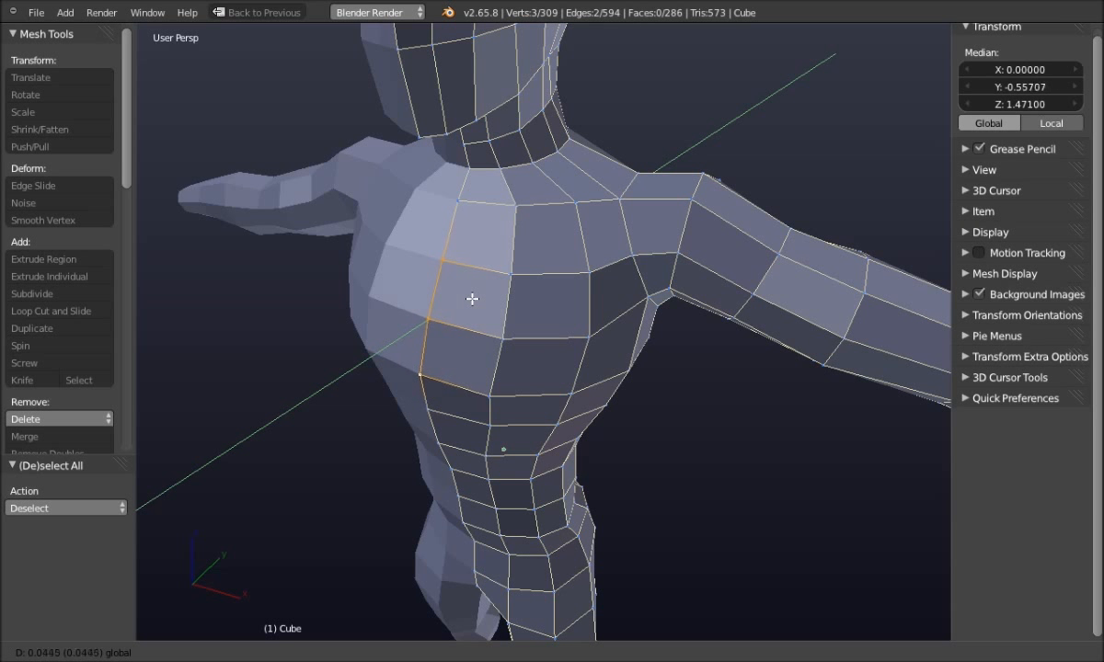
{"action": "left_click", "coordinate": [473, 299]}
{"action": "key", "text": "a"}
Reselect the same three vertices and nudge them another 0.0168 along Y
{"action": "middle_click_drag", "start_coordinate": [259, 429], "coordinate": [245, 447]}
{"action": "key", "text": "ctrl+z"}
{"action": "left_click", "coordinate": [481, 298]}
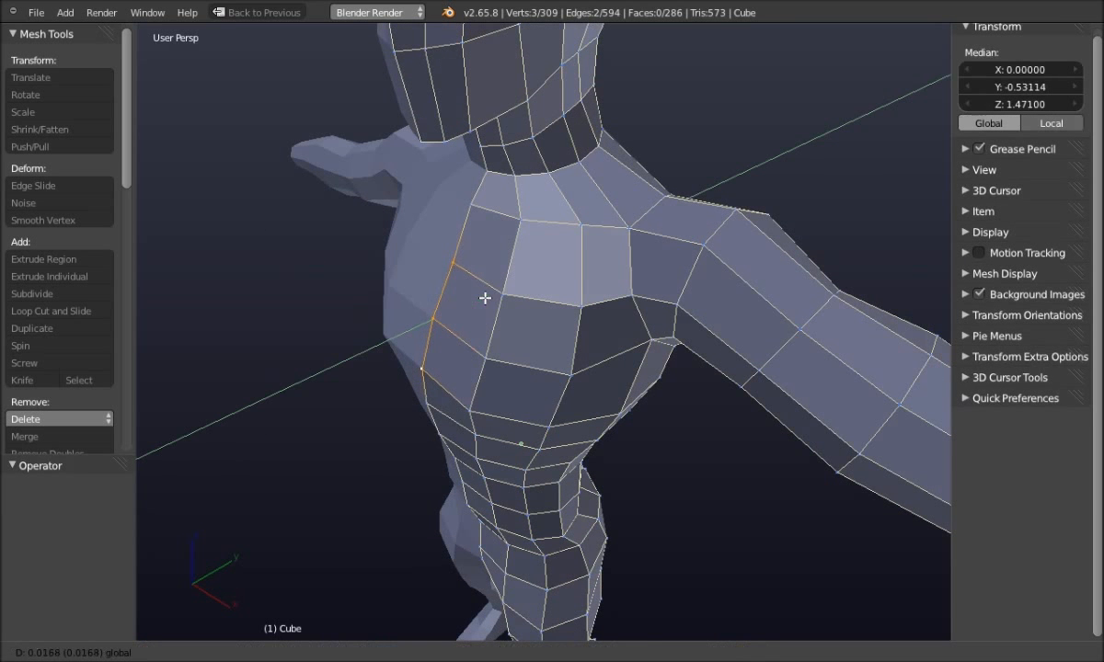
{"action": "left_click", "coordinate": [488, 298]}
{"action": "key", "text": "a"}
{"action": "middle_click_drag", "start_coordinate": [320, 384], "coordinate": [413, 336]}
Lower a lower-chest vertex along Z and reposition an upper chest vertex
{"action": "right_click", "coordinate": [510, 373]}
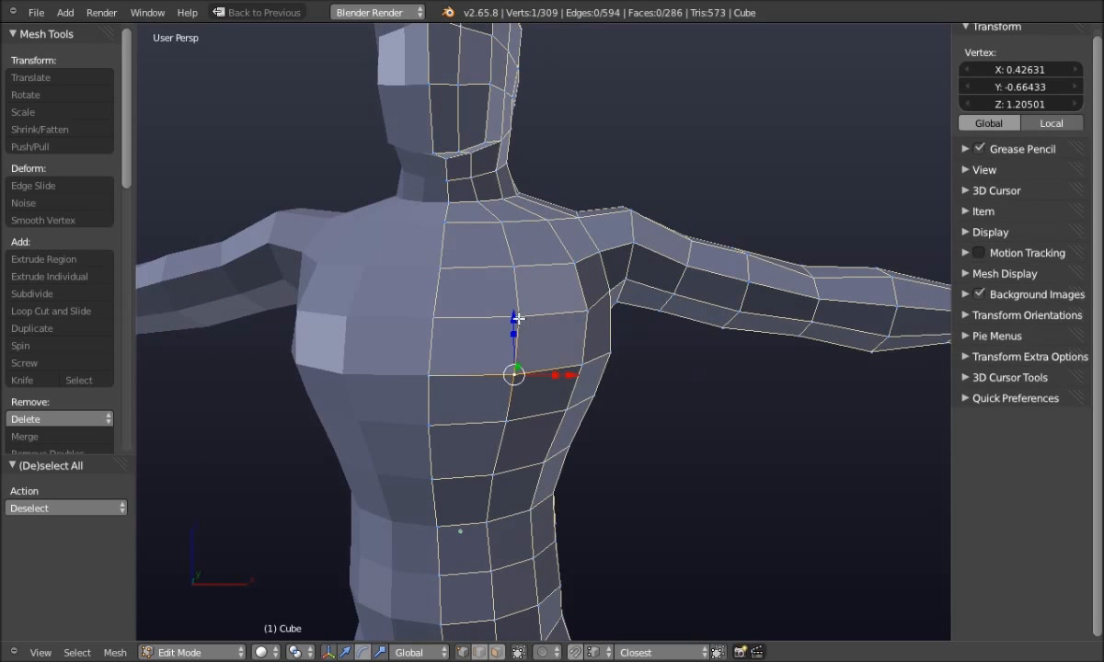
{"action": "key", "text": "g"}
{"action": "key", "text": "z"}
{"action": "left_click", "coordinate": [520, 331]}
{"action": "right_click", "coordinate": [524, 315]}
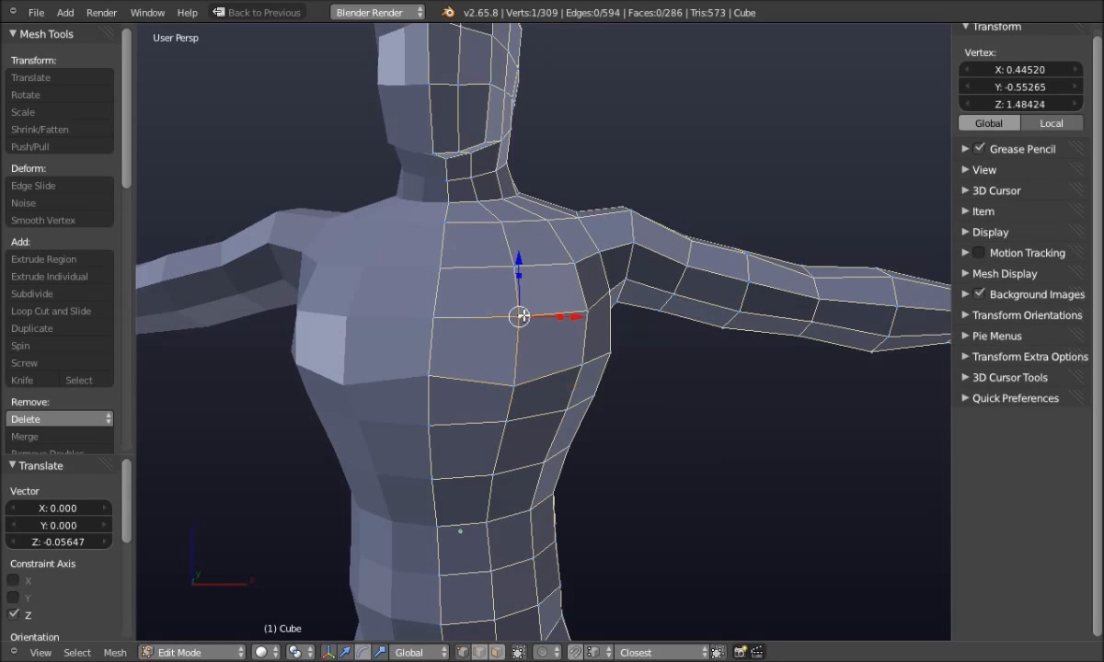
{"action": "key", "text": "a"}
{"action": "right_click", "coordinate": [511, 269]}
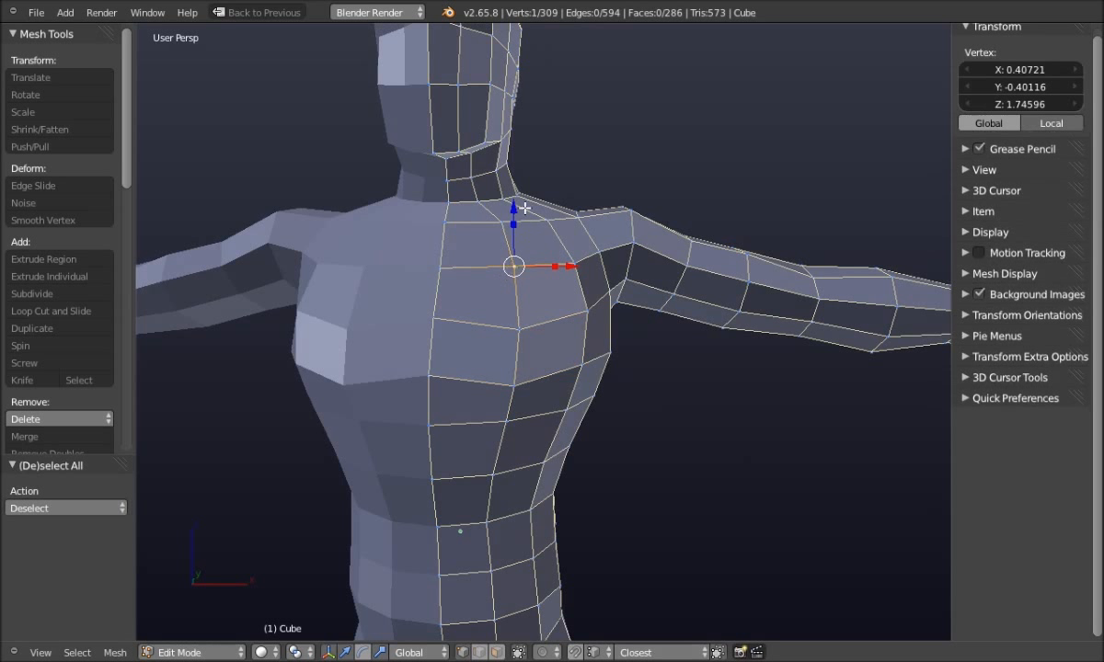
{"action": "key", "text": "g"}
{"action": "left_click", "coordinate": [520, 219]}
{"action": "key", "text": "a"}
Shift two vertices at the chest's side slightly along Y, then view the figure frontally
{"action": "middle_click_drag", "start_coordinate": [741, 478], "coordinate": [614, 494]}
{"action": "right_click", "coordinate": [425, 424]}
{"action": "right_click", "coordinate": [466, 441], "text": "shift"}
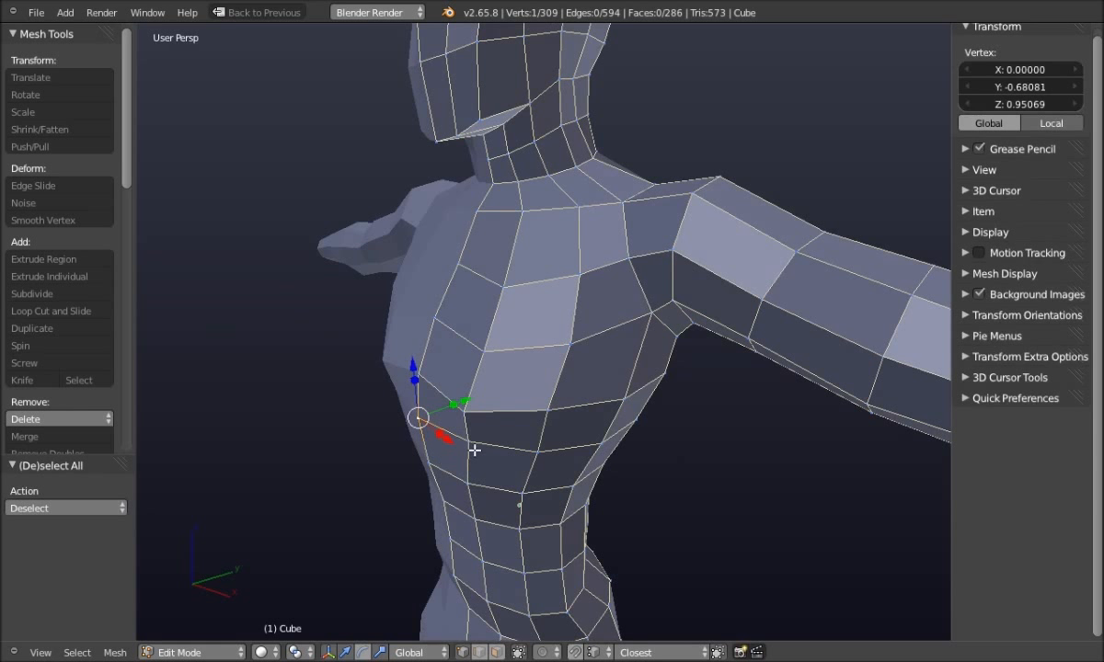
{"action": "left_click_drag", "start_coordinate": [491, 412], "coordinate": [495, 411]}
{"action": "key", "text": "a"}
{"action": "middle_click_drag", "start_coordinate": [312, 476], "coordinate": [553, 421]}
{"action": "middle_click_drag", "start_coordinate": [613, 450], "coordinate": [630, 406]}
{"action": "mouse_move", "coordinate": [613, 462]}
{"action": "middle_mouse_down"}
{"action": "mouse_move", "coordinate": [625, 468]}
{"action": "mouse_move", "coordinate": [547, 503]}
{"action": "mouse_move", "coordinate": [552, 494]}
{"action": "mouse_move", "coordinate": [508, 525]}
{"action": "mouse_move", "coordinate": [446, 520]}
{"action": "mouse_move", "coordinate": [481, 488]}
{"action": "mouse_move", "coordinate": [520, 490]}
{"action": "middle_mouse_up"}
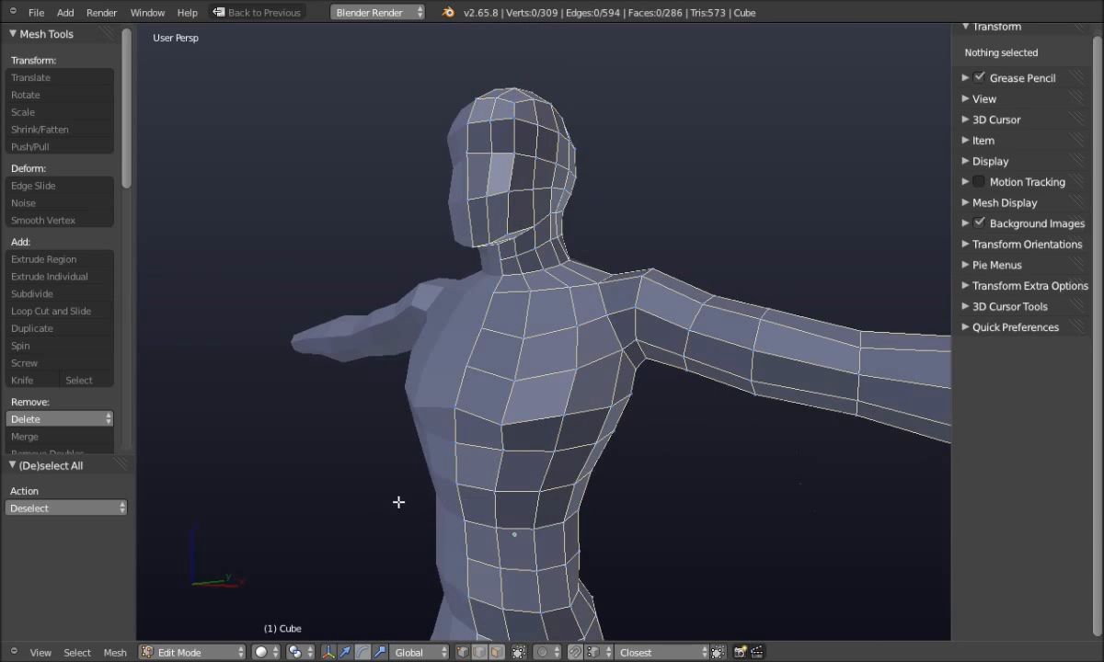
{"action": "key", "text": "Tab"}
Enter Sculpt Mode, choose the Grab brush at radius 35, and frame the torso and arms
{"action": "left_click", "coordinate": [394, 460]}
{"action": "mouse_move", "coordinate": [395, 461]}
{"action": "middle_mouse_down"}
{"action": "mouse_move", "coordinate": [382, 486]}
{"action": "mouse_move", "coordinate": [429, 475]}
{"action": "mouse_move", "coordinate": [382, 519]}
{"action": "middle_mouse_up"}
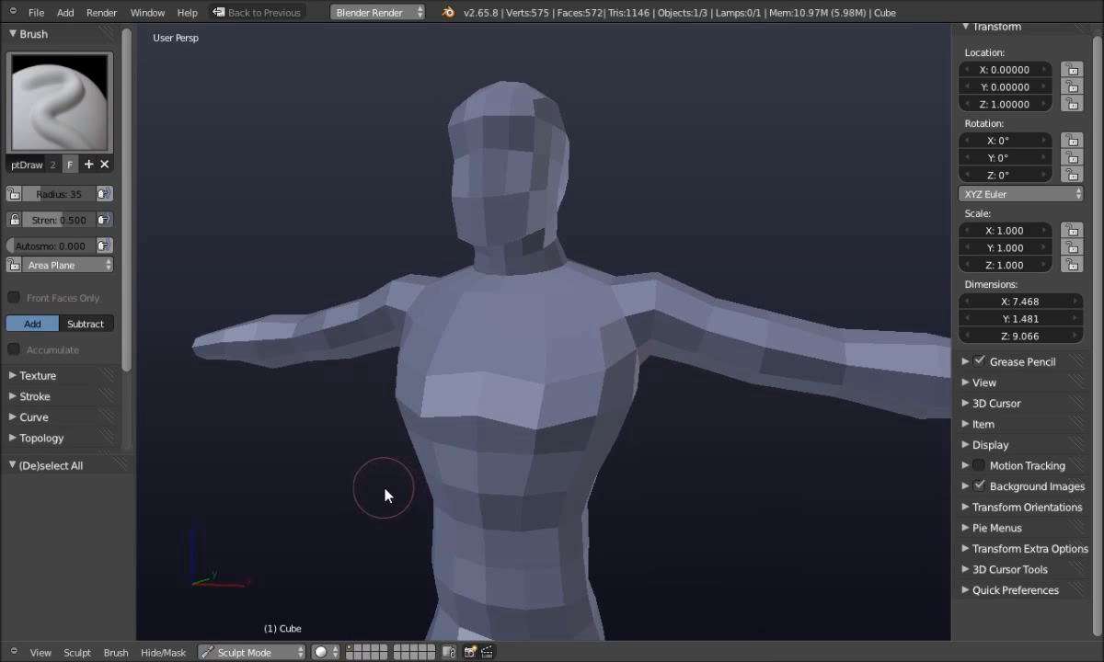
{"action": "key", "text": "g"}
{"action": "mouse_move", "coordinate": [323, 461]}
{"action": "middle_mouse_down"}
{"action": "mouse_move", "coordinate": [353, 476]}
{"action": "mouse_move", "coordinate": [367, 455]}
{"action": "middle_mouse_up"}
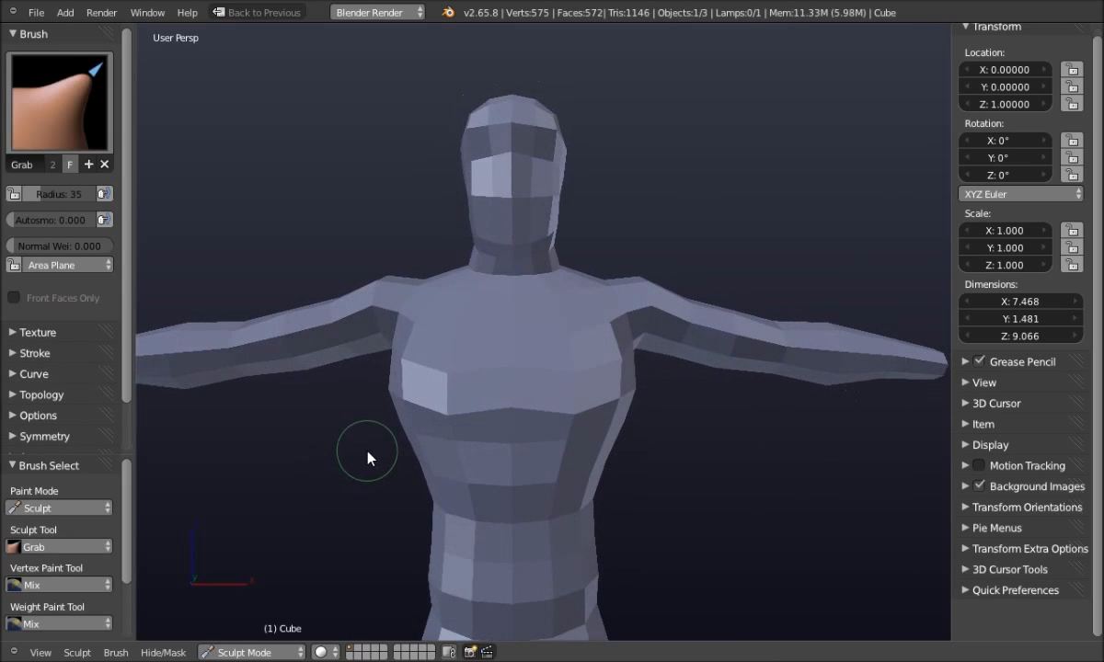
{"action": "scroll", "coordinate": [515, 463], "scroll_direction": "up", "scroll_amount": 2}
{"action": "middle_click_drag", "start_coordinate": [515, 463], "coordinate": [455, 558]}
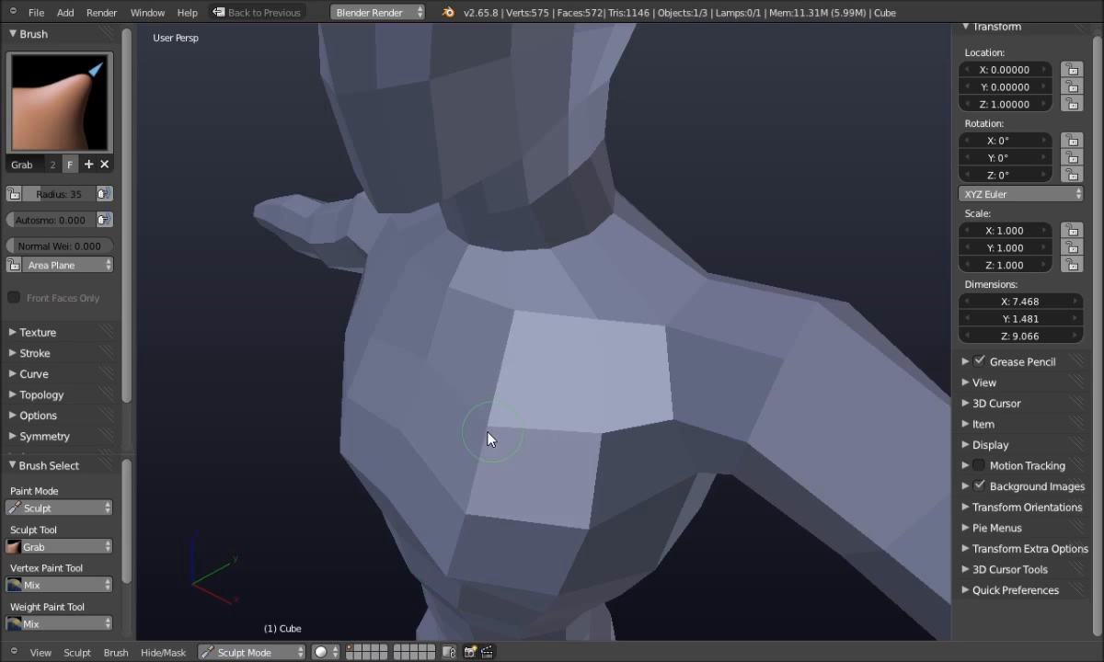
{"action": "middle_click_drag", "start_coordinate": [532, 442], "coordinate": [645, 396]}
{"action": "scroll", "coordinate": [623, 403], "scroll_direction": "down", "scroll_amount": 3}
{"action": "scroll", "coordinate": [646, 395], "scroll_direction": "up", "scroll_amount": 3}
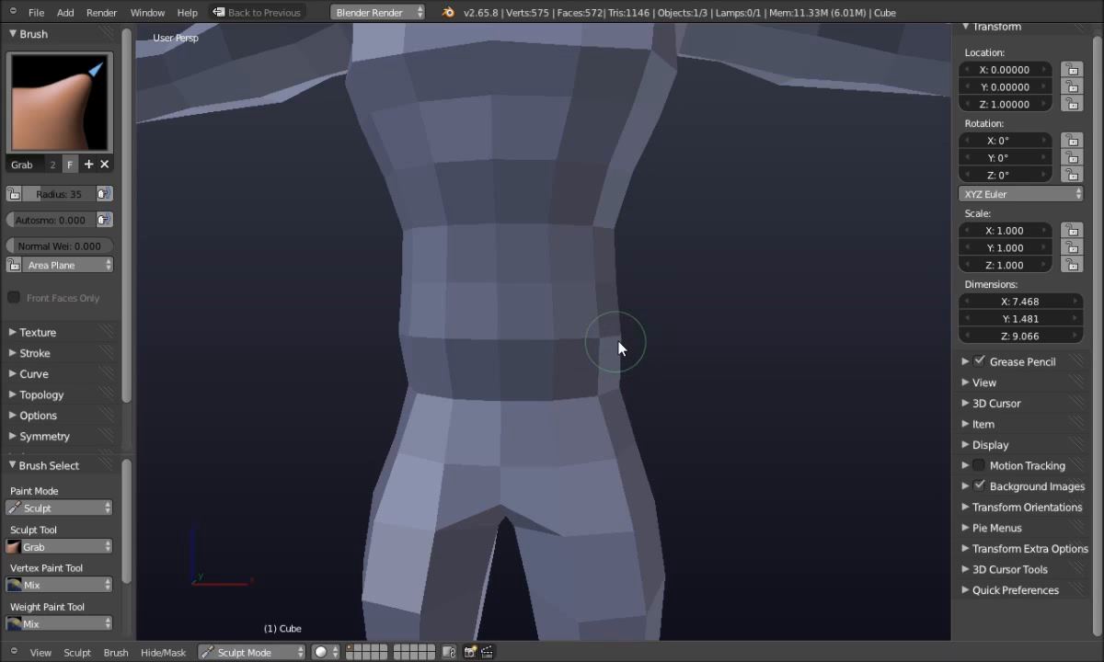
Pull the top edge of the waist upward with the Grab brush
{"action": "scroll", "coordinate": [560, 304], "scroll_direction": "up", "scroll_amount": 2}
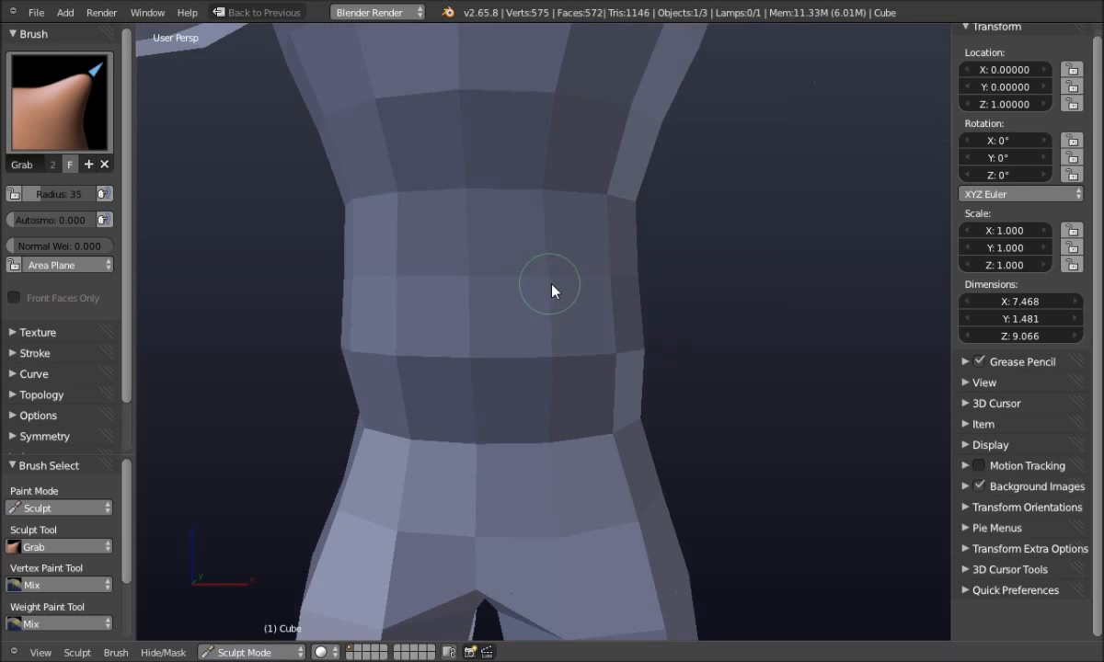
{"action": "middle_click_drag", "start_coordinate": [494, 306], "coordinate": [563, 355], "text": "shift"}
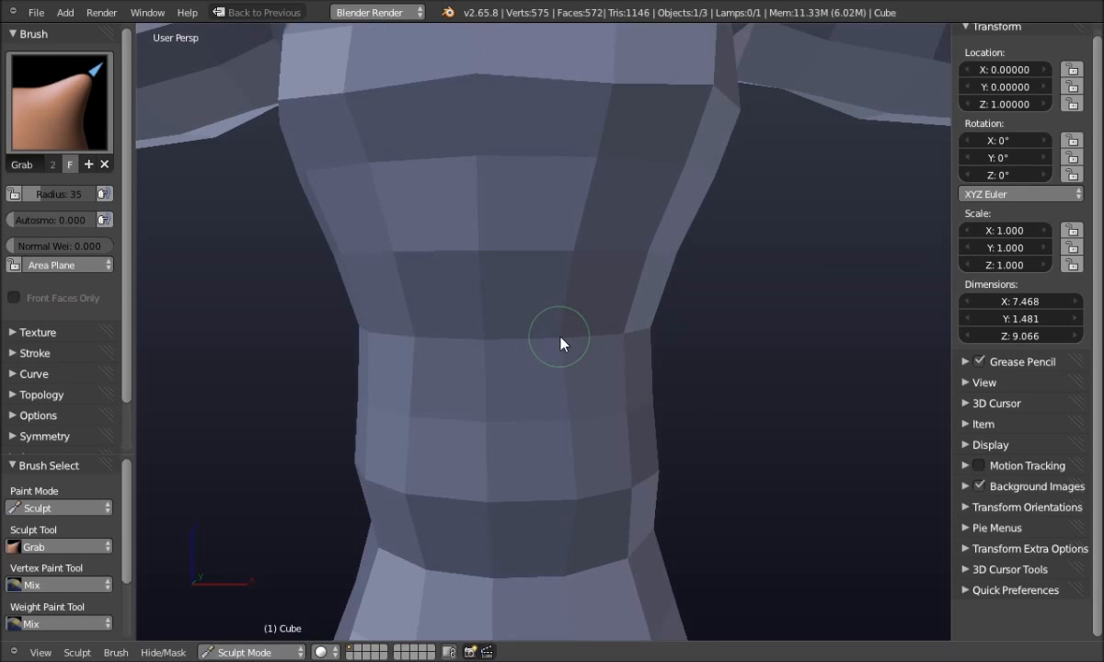
{"action": "mouse_move", "coordinate": [572, 342]}
{"action": "left_mouse_down"}
{"action": "mouse_move", "coordinate": [577, 266]}
{"action": "mouse_move", "coordinate": [581, 337]}
{"action": "left_mouse_up"}
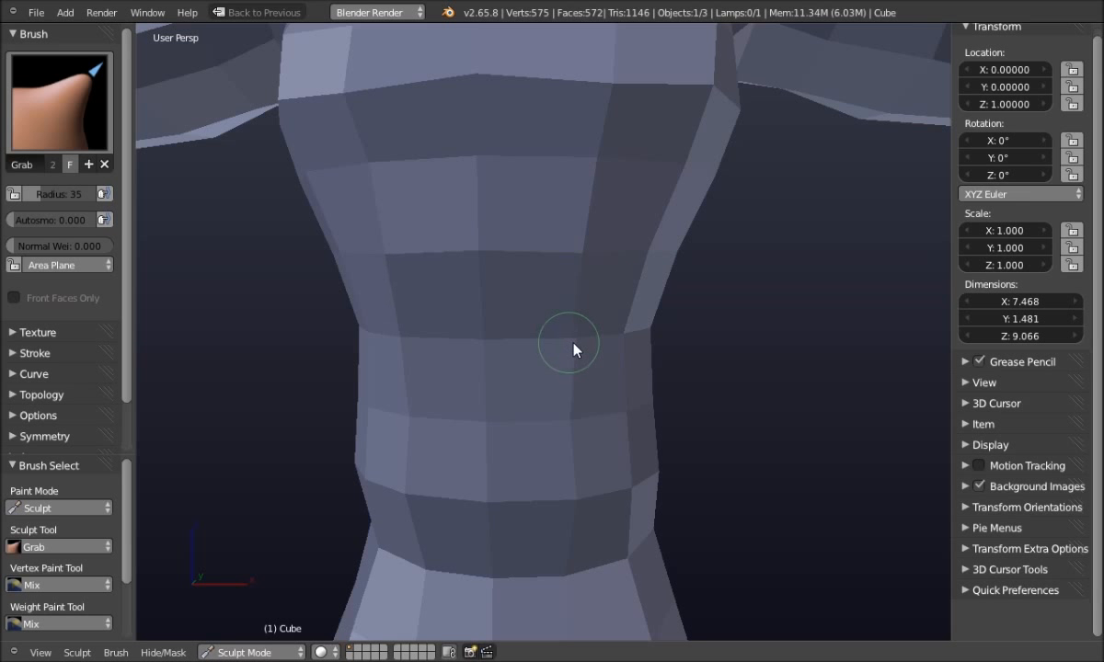
{"action": "scroll", "coordinate": [577, 423], "scroll_direction": "down", "scroll_amount": 3}
Pull the waist's right side slightly inward and inspect the torso from several angles
{"action": "middle_click_drag", "start_coordinate": [586, 419], "coordinate": [566, 377]}
{"action": "left_click_drag", "start_coordinate": [633, 279], "coordinate": [672, 268]}
{"action": "mouse_move", "coordinate": [730, 330]}
{"action": "middle_mouse_down"}
{"action": "mouse_move", "coordinate": [617, 318]}
{"action": "mouse_move", "coordinate": [658, 330]}
{"action": "mouse_move", "coordinate": [667, 350]}
{"action": "mouse_move", "coordinate": [710, 309]}
{"action": "middle_mouse_up"}
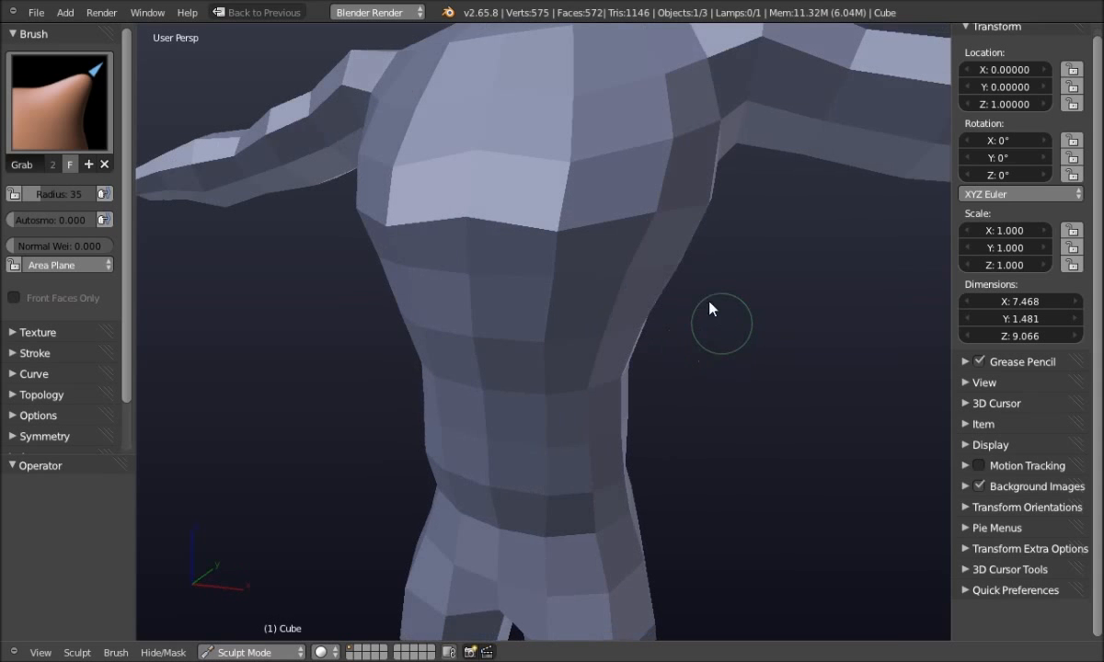
{"action": "scroll", "coordinate": [668, 276], "scroll_direction": "down", "scroll_amount": 5}
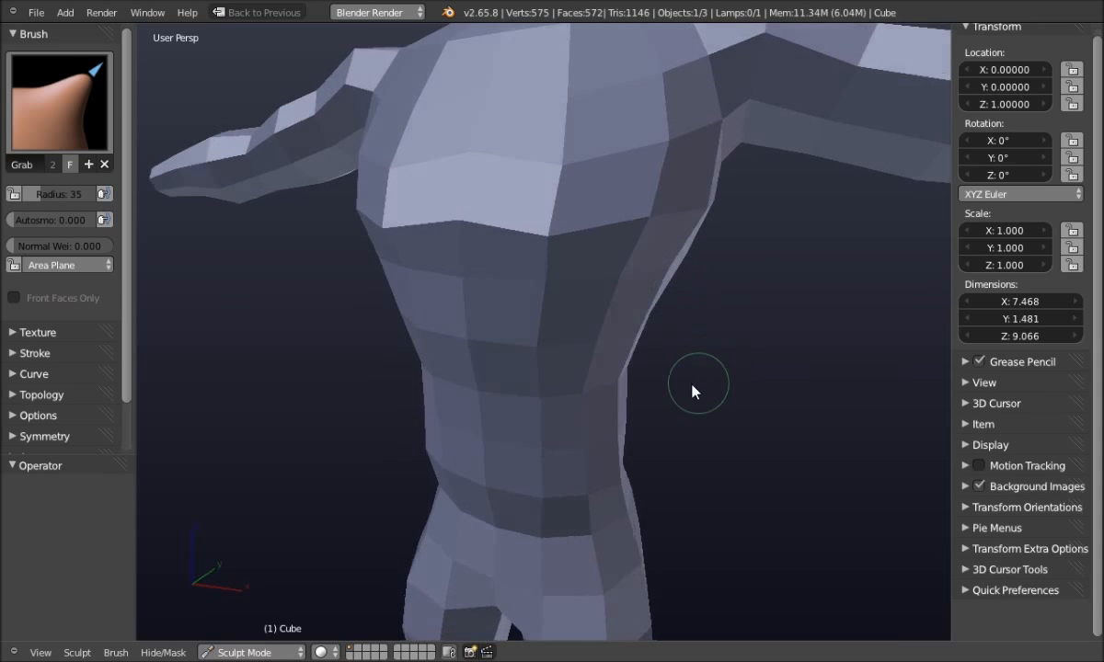
{"action": "middle_click_drag", "start_coordinate": [747, 433], "coordinate": [607, 455]}
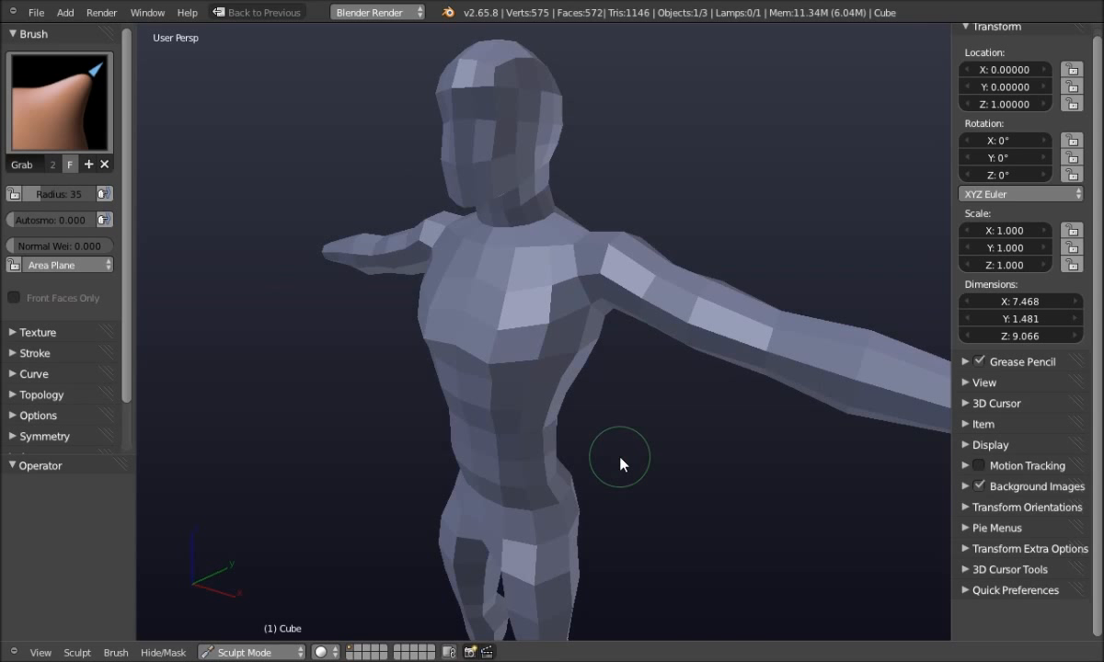
{"action": "middle_click_drag", "start_coordinate": [621, 464], "coordinate": [654, 461]}
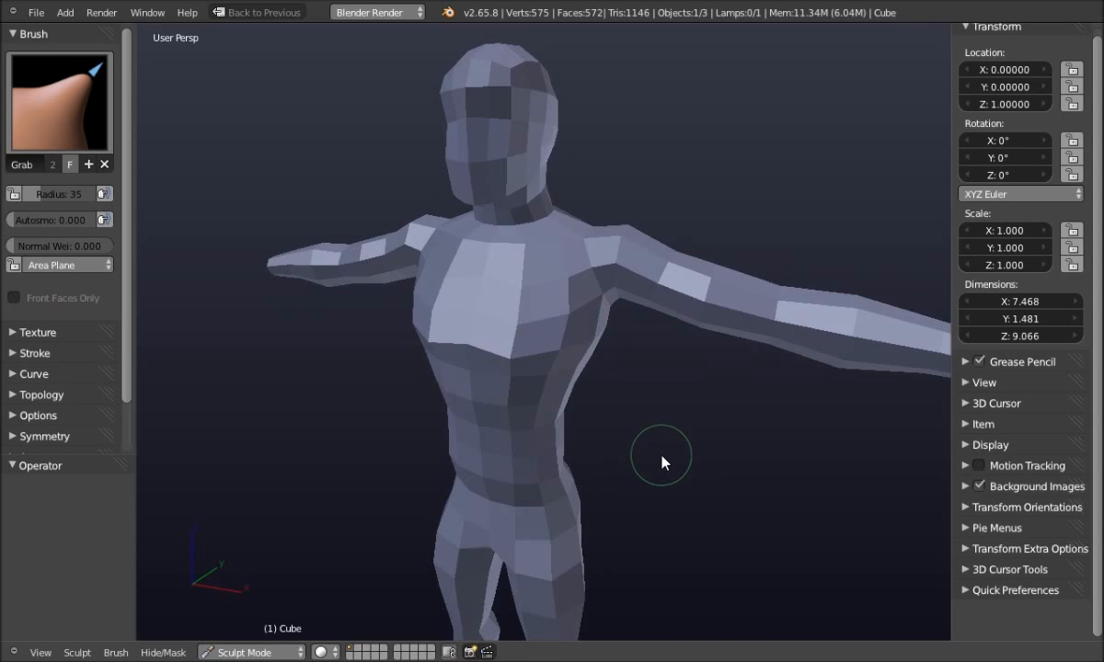
{"action": "key", "text": "Tab"}
Return to Object Mode and save over Base mesh tut.blend
{"action": "left_click", "coordinate": [596, 462]}
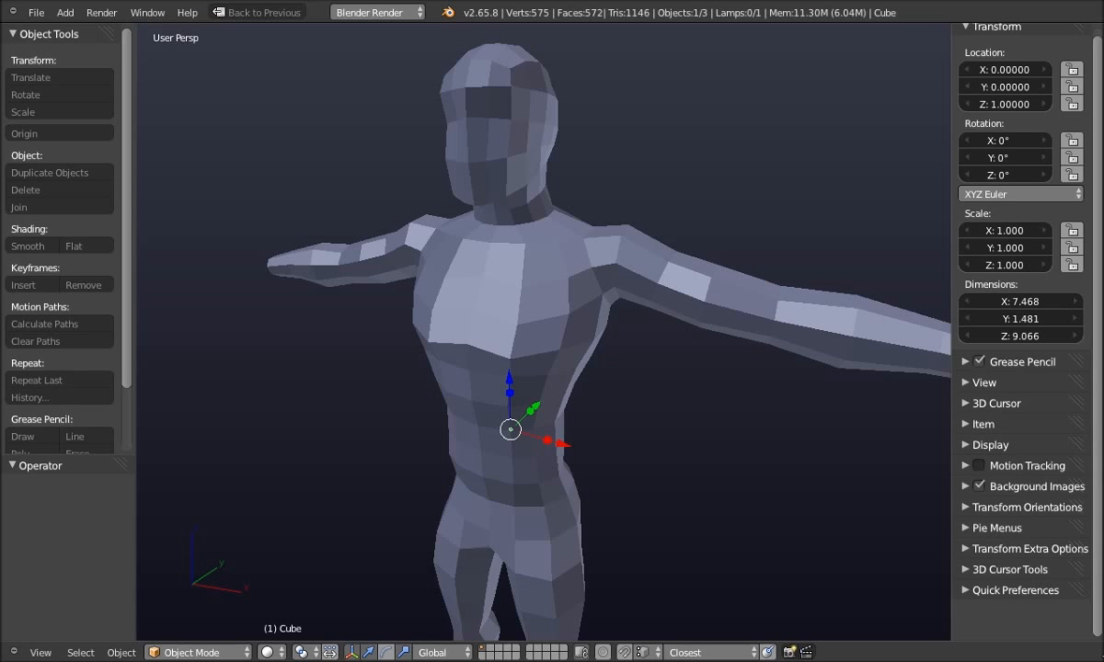
{"action": "key", "text": "ctrl+s"}
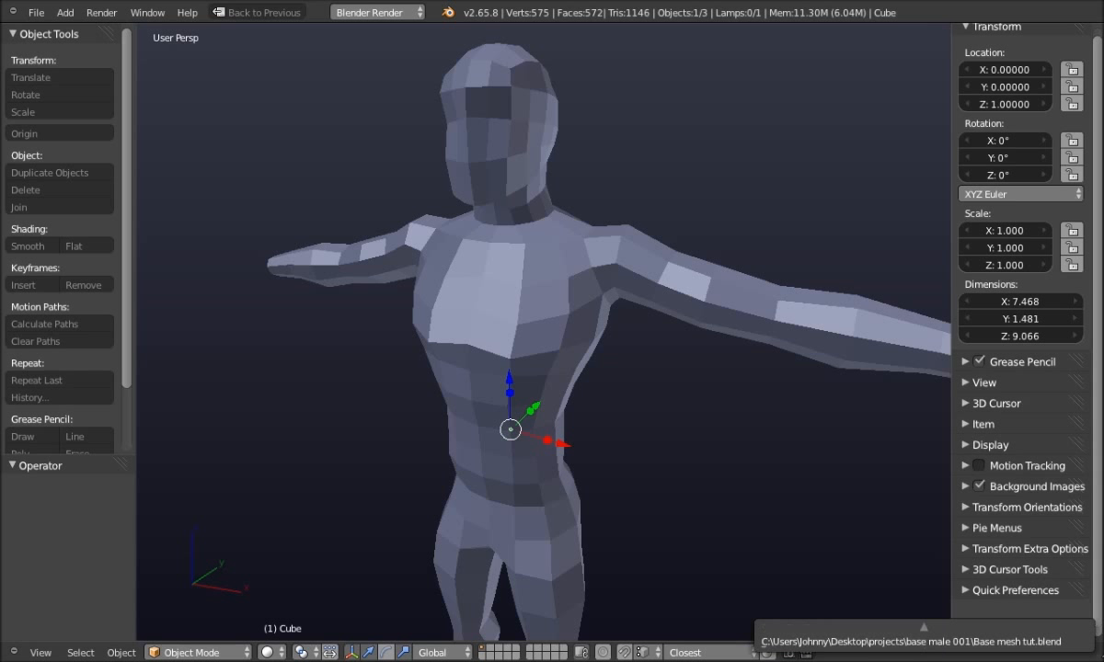
{"action": "left_click", "coordinate": [1074, 643]}
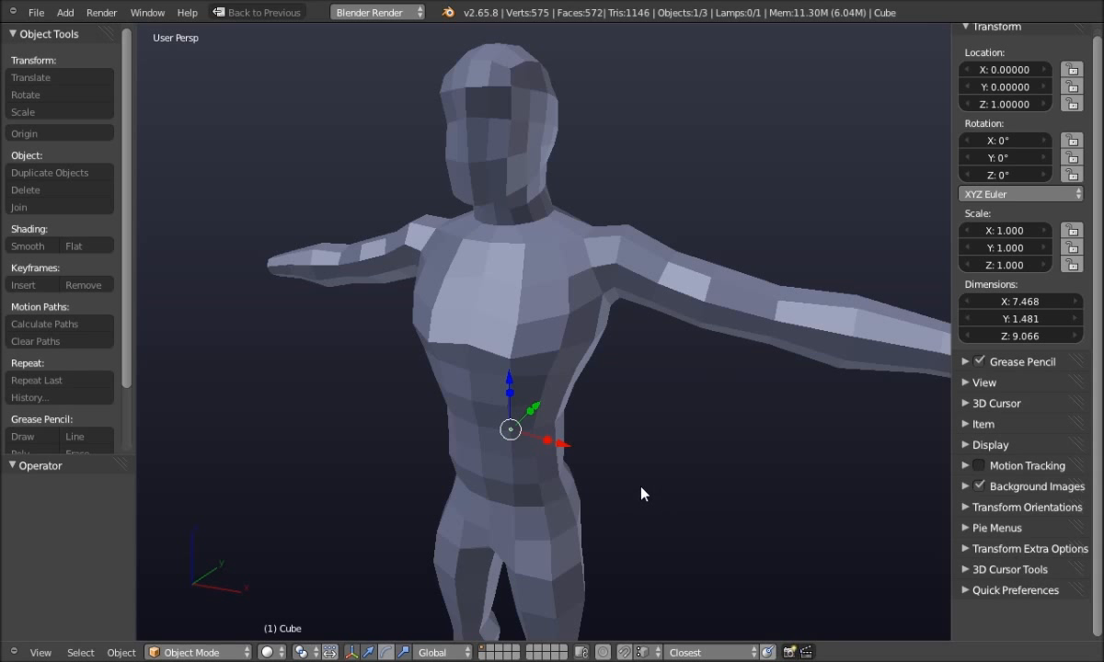